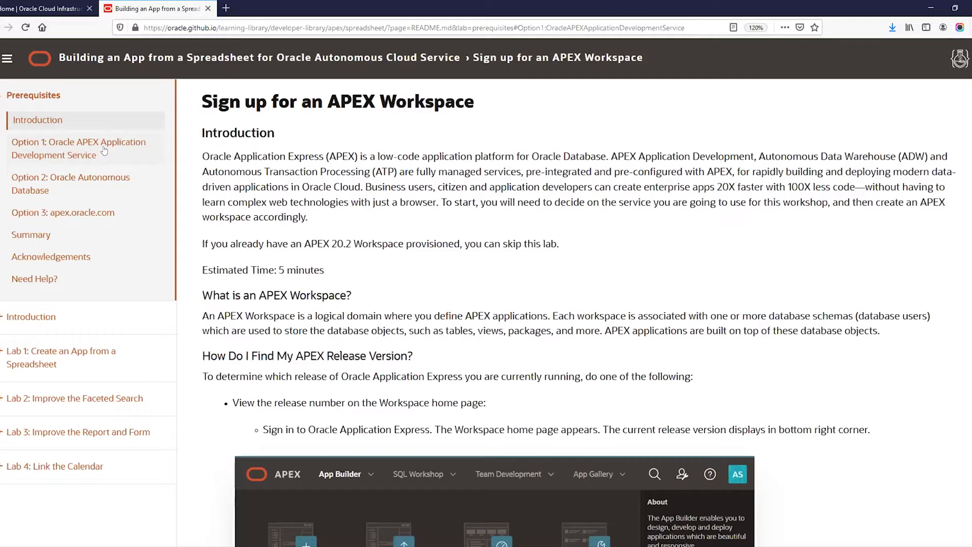
Step: Open the guide's Option 1: Oracle APEX Application Development Service section and read the account sign-up, sign-in and instance navigation instructions
{"action": "left_click", "coordinate": [104, 150]}
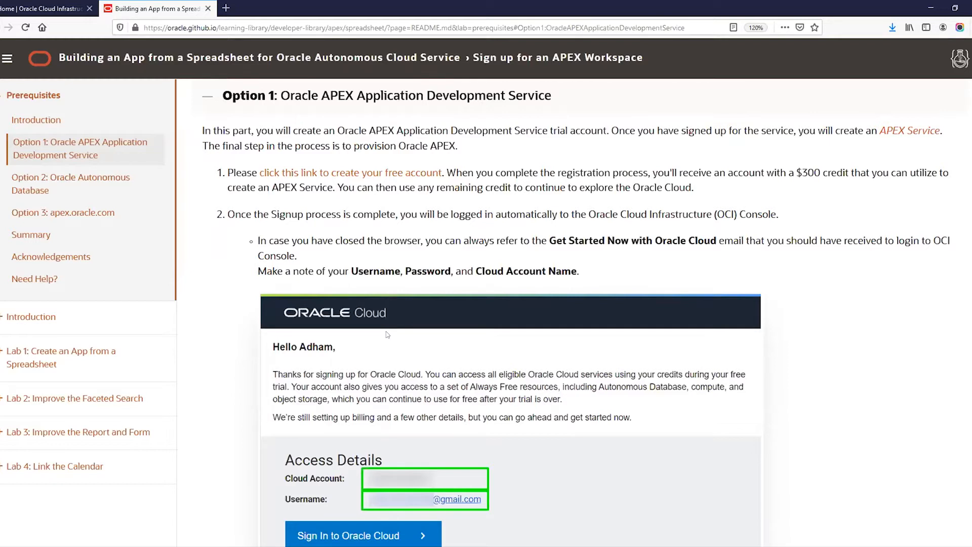
{"action": "scroll", "coordinate": [387, 334], "scroll_direction": "down", "scroll_amount": 2}
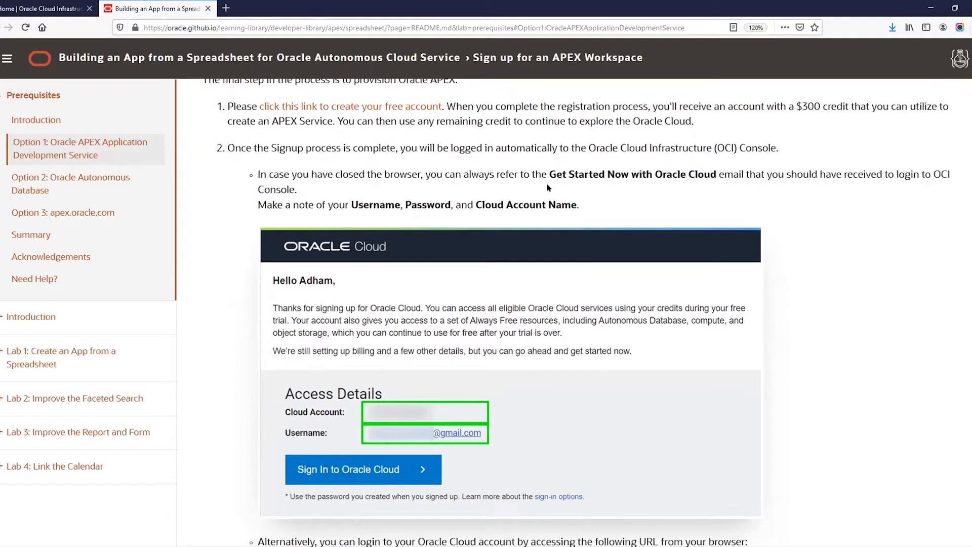
{"action": "left_click_drag", "start_coordinate": [549, 174], "coordinate": [713, 175]}
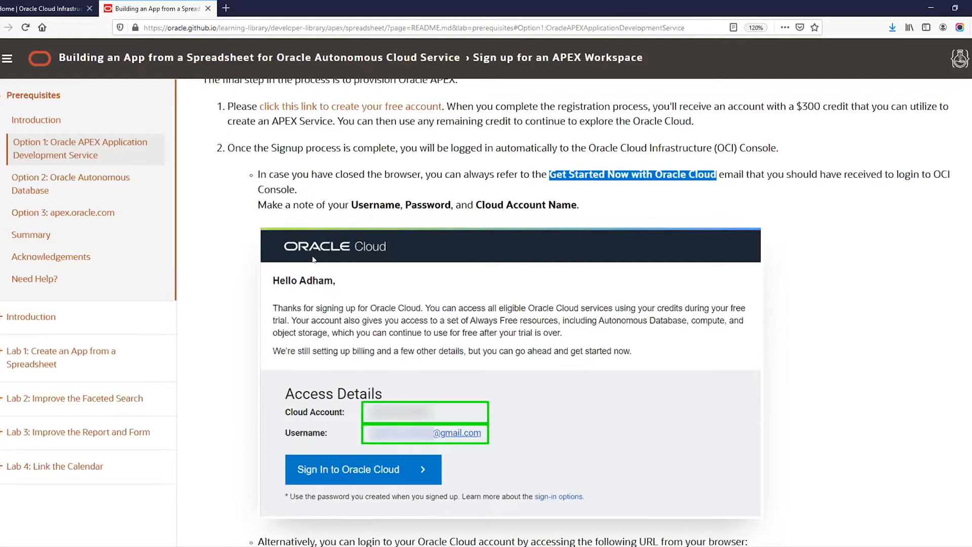
{"action": "scroll", "coordinate": [289, 306], "scroll_direction": "down", "scroll_amount": 2}
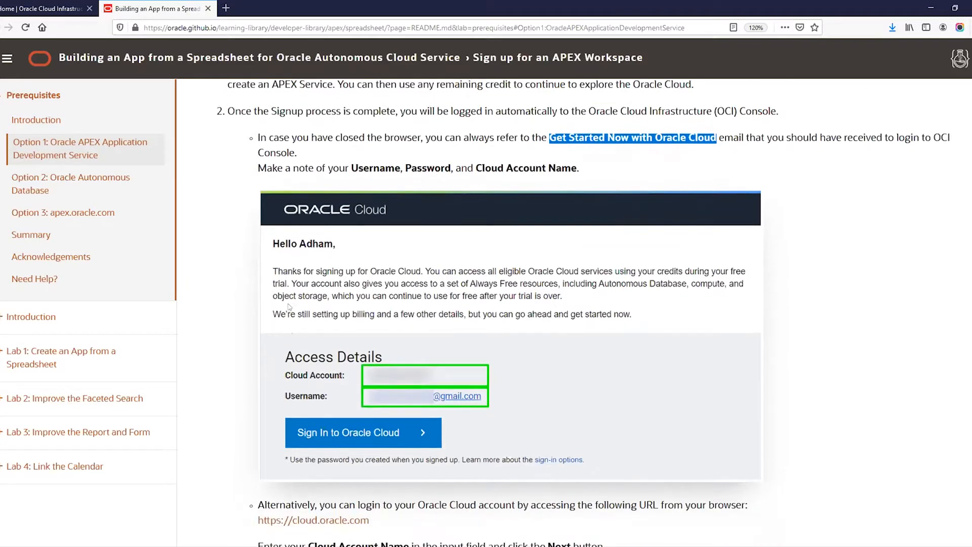
{"action": "scroll", "coordinate": [289, 306], "scroll_direction": "down", "scroll_amount": 4}
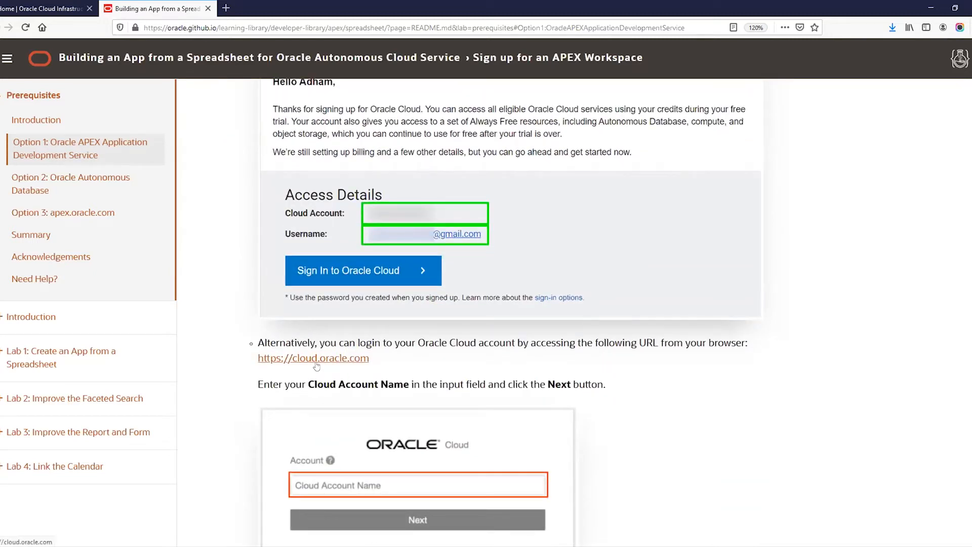
{"action": "scroll", "coordinate": [280, 400], "scroll_direction": "down", "scroll_amount": 4}
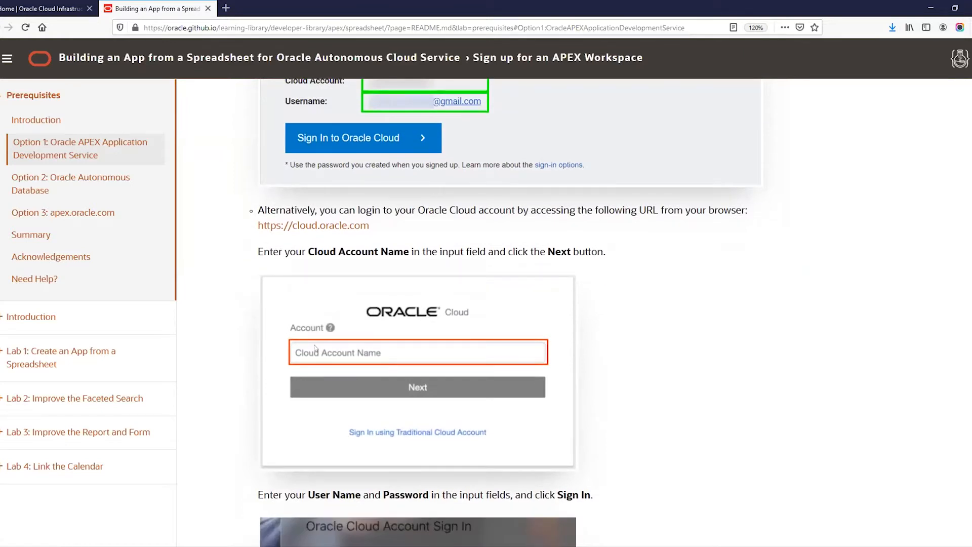
{"action": "scroll", "coordinate": [315, 348], "scroll_direction": "down", "scroll_amount": 8}
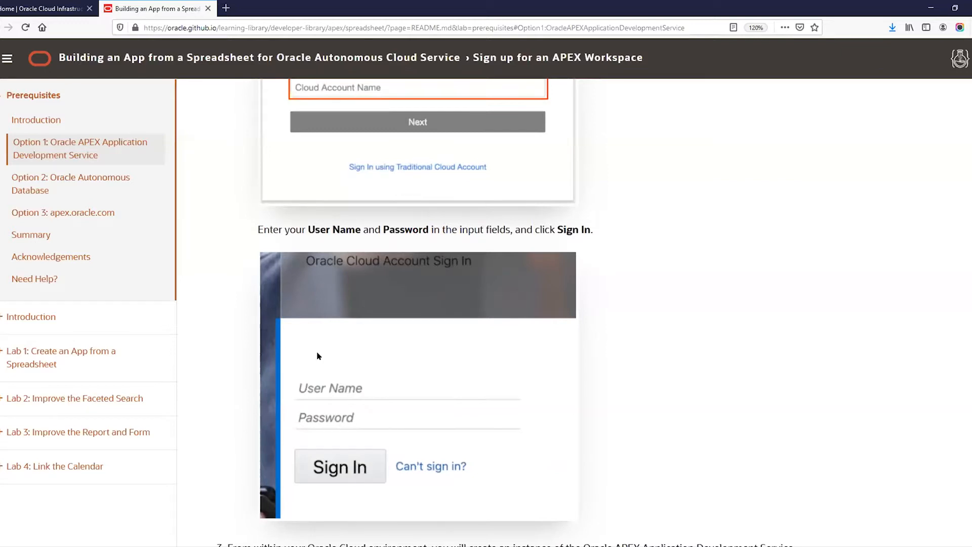
{"action": "scroll", "coordinate": [318, 356], "scroll_direction": "down", "scroll_amount": 10}
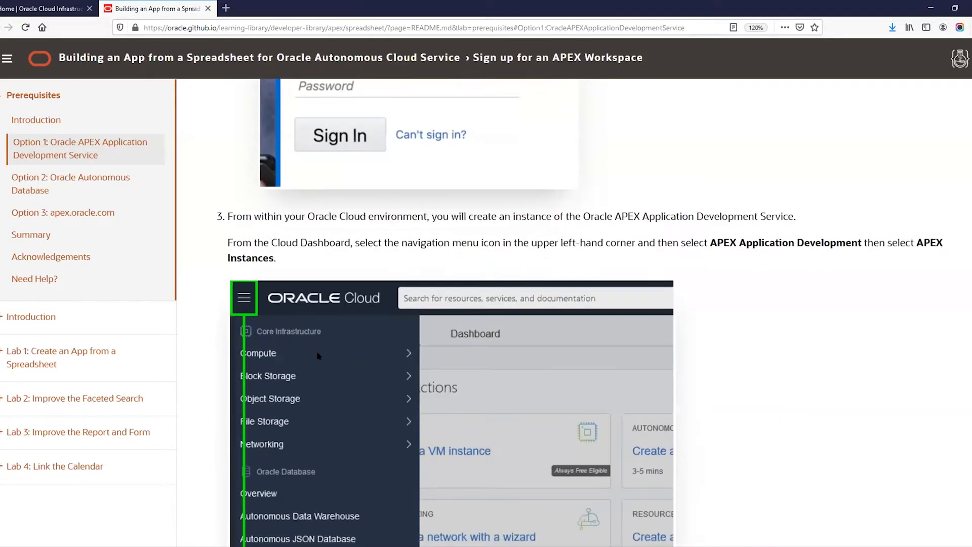
{"action": "scroll", "coordinate": [316, 351], "scroll_direction": "down", "scroll_amount": 1}
{"action": "scroll", "coordinate": [317, 350], "scroll_direction": "up", "scroll_amount": 5}
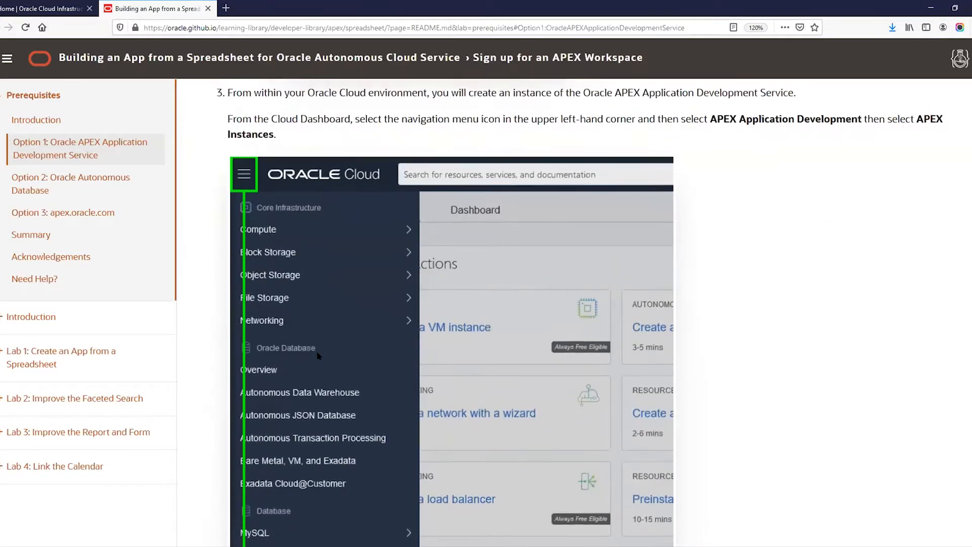
Step: Look at the Oracle Cloud console home, then return to the workshop guide and review how to reach APEX Instances
{"action": "left_click", "coordinate": [30, 7]}
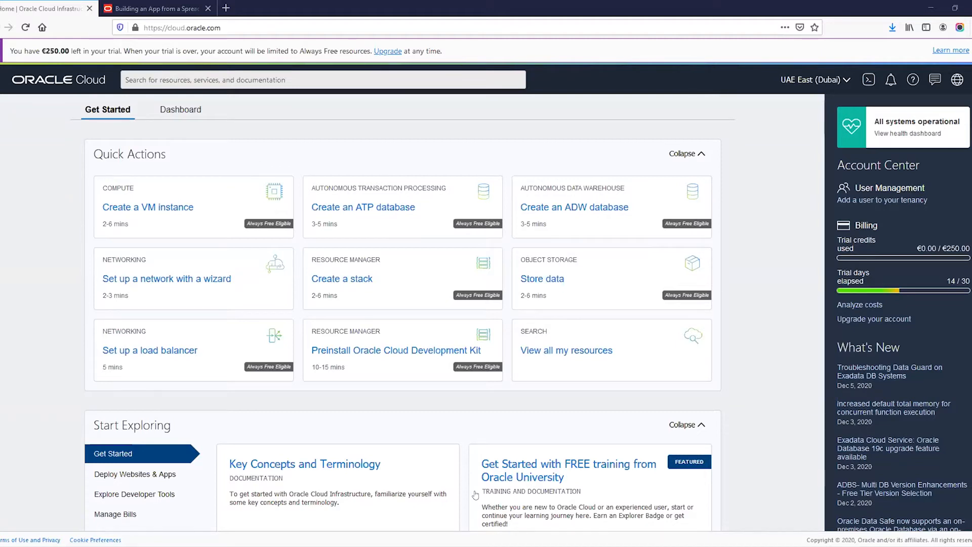
{"action": "left_click", "coordinate": [152, 9]}
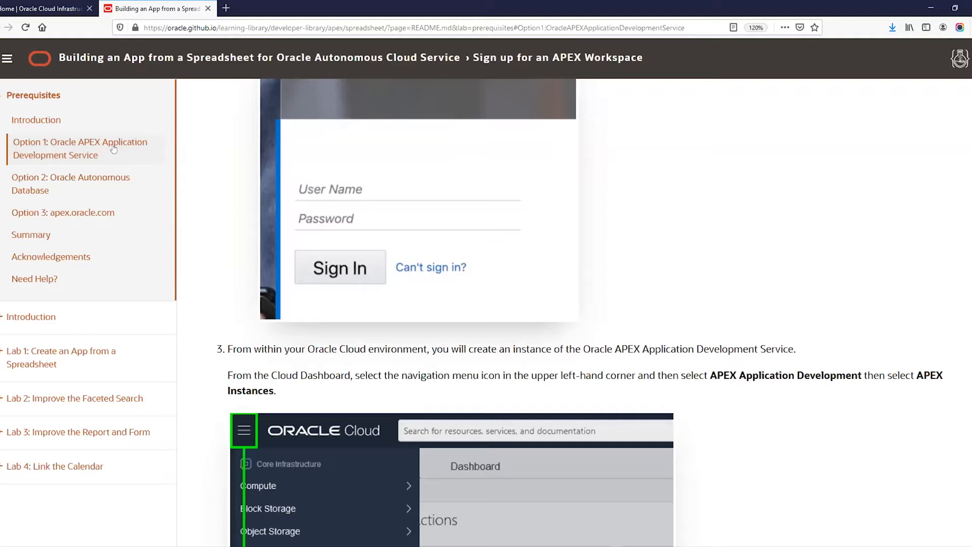
{"action": "scroll", "coordinate": [394, 327], "scroll_direction": "down", "scroll_amount": 5}
{"action": "scroll", "coordinate": [396, 326], "scroll_direction": "up", "scroll_amount": 3}
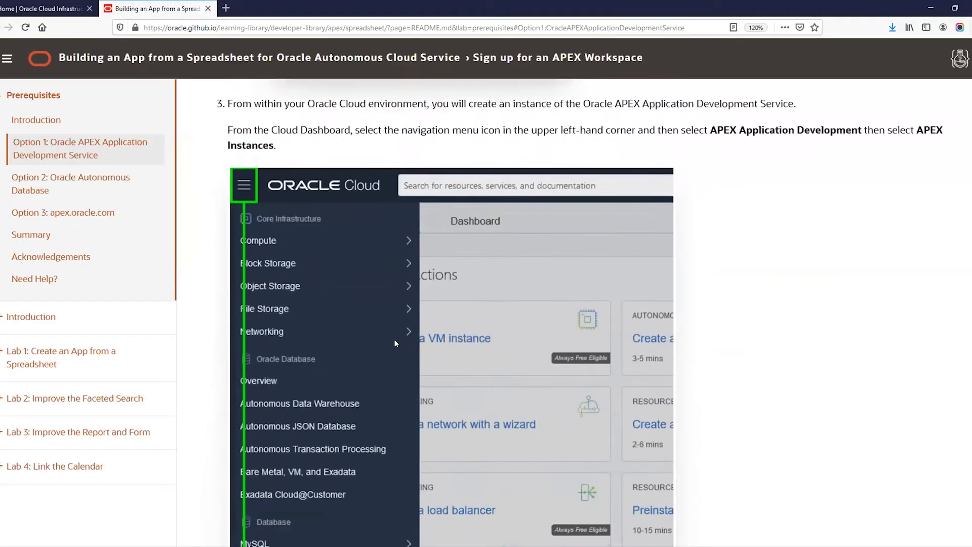
{"action": "scroll", "coordinate": [395, 339], "scroll_direction": "down", "scroll_amount": 5}
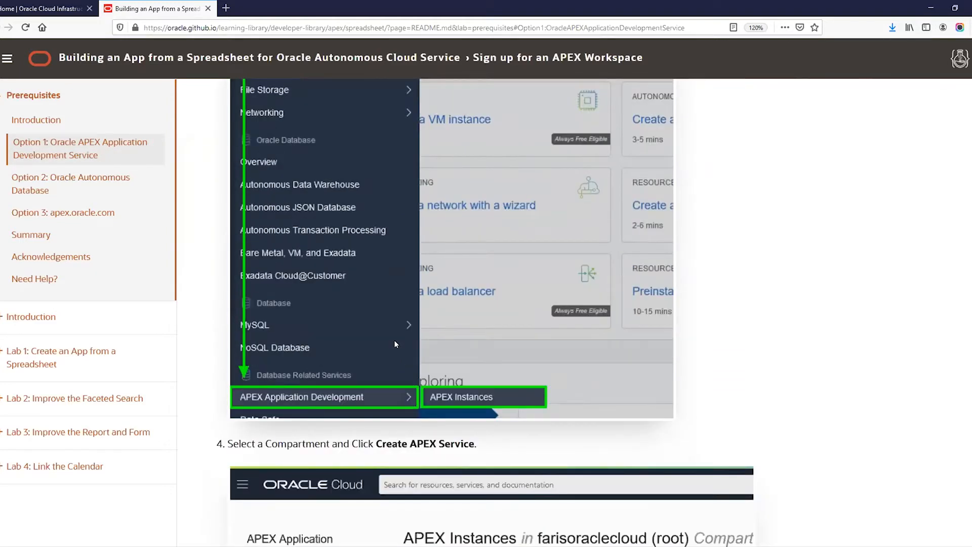
{"action": "scroll", "coordinate": [396, 344], "scroll_direction": "up", "scroll_amount": 2}
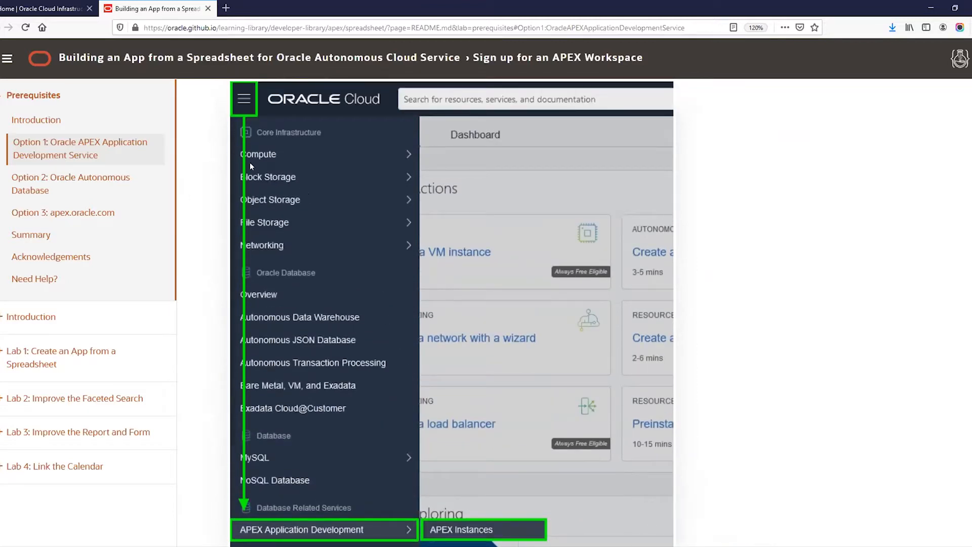
Step: Switch to the Oracle Cloud console and open the APEX Instances page under APEX Application Development
{"action": "left_click", "coordinate": [17, 9]}
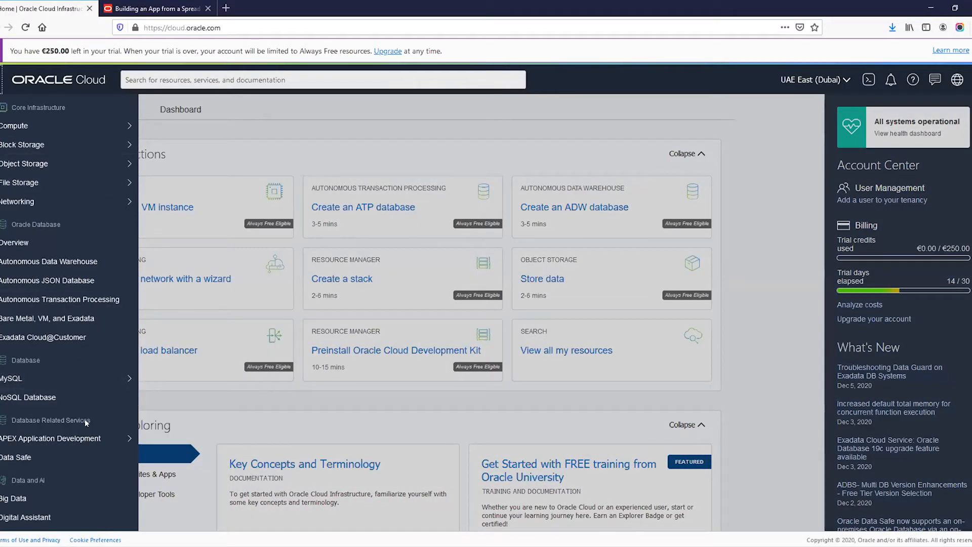
{"action": "mouse_move", "coordinate": [83, 440]}
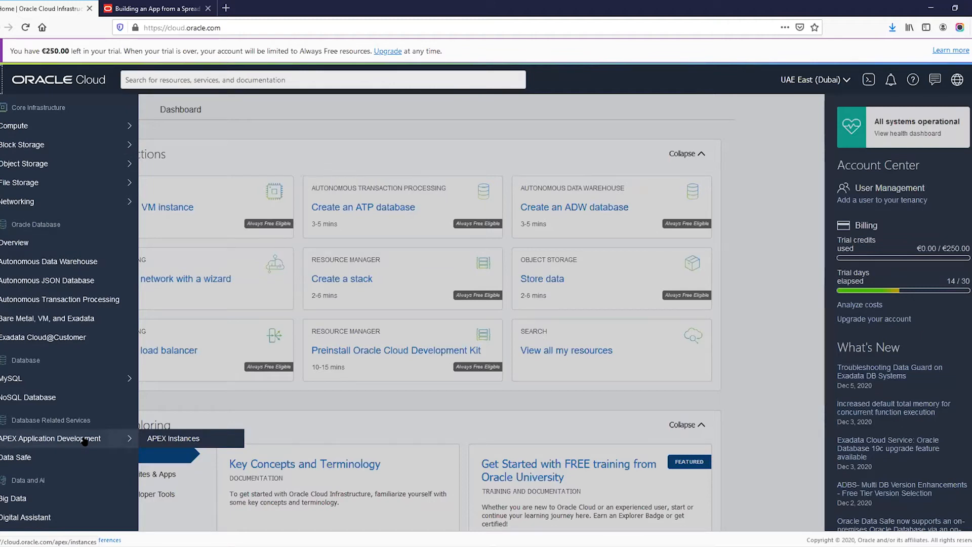
{"action": "left_click", "coordinate": [196, 441]}
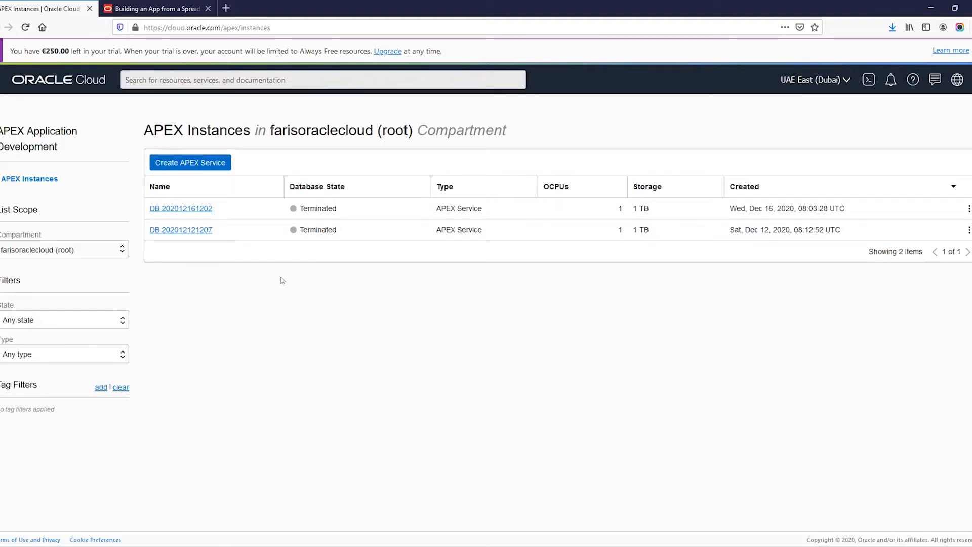
Step: Choose the root compartment for the APEX instances and open the form for creating an APEX service
{"action": "left_click", "coordinate": [94, 250]}
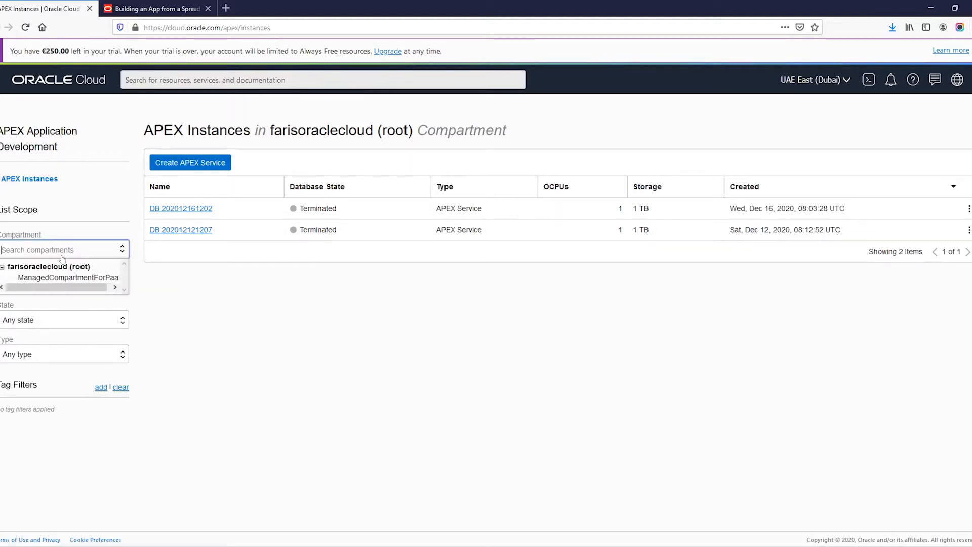
{"action": "left_click", "coordinate": [34, 269]}
{"action": "left_click", "coordinate": [183, 163]}
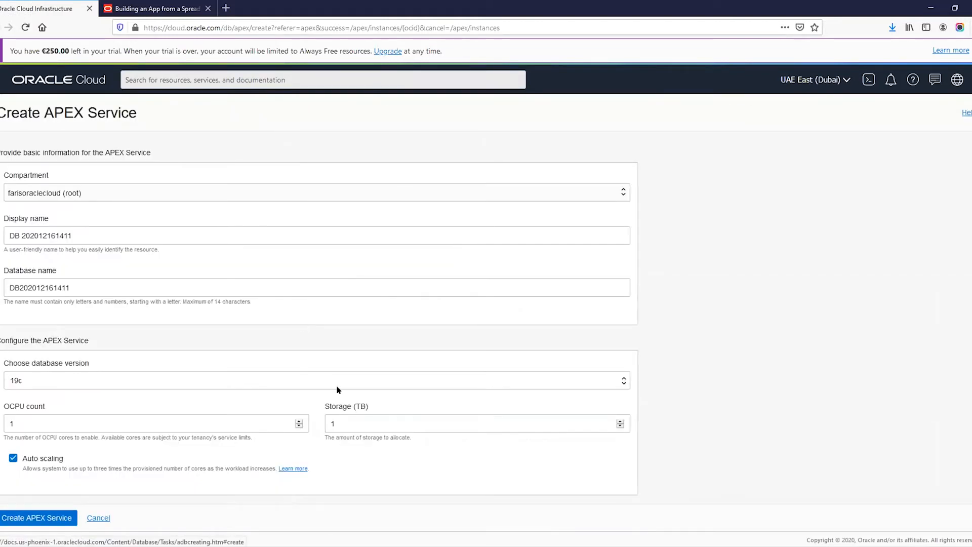
Step: Enter and confirm the ADMIN password, re-entering it in both fields so they match, and create the APEX service
{"action": "scroll", "coordinate": [336, 387], "scroll_direction": "down", "scroll_amount": 5}
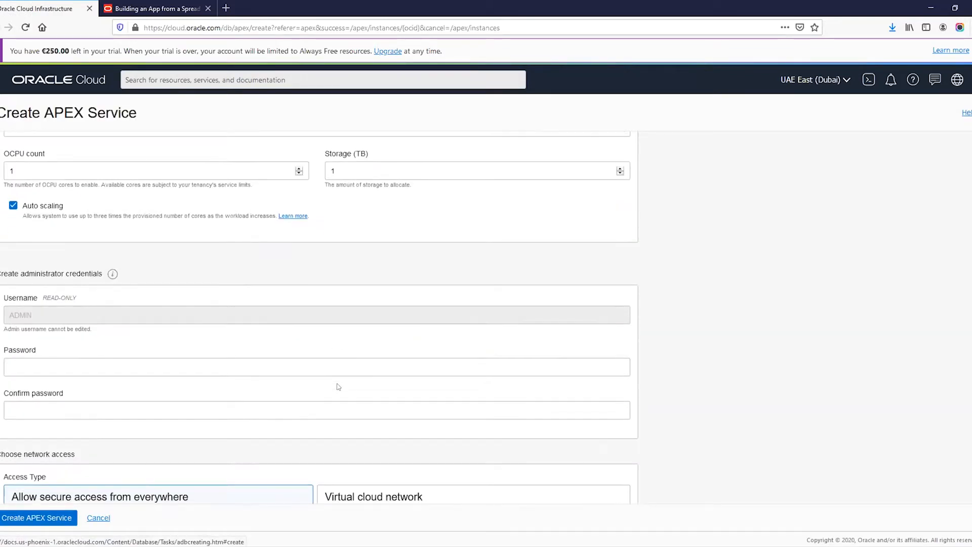
{"action": "left_click", "coordinate": [301, 361]}
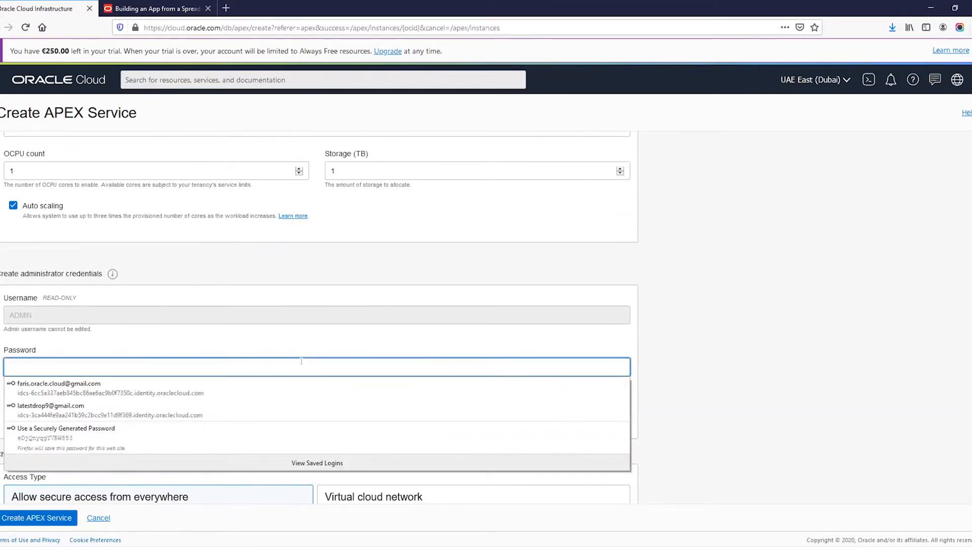
{"action": "type", "text": "••••••••••••"}
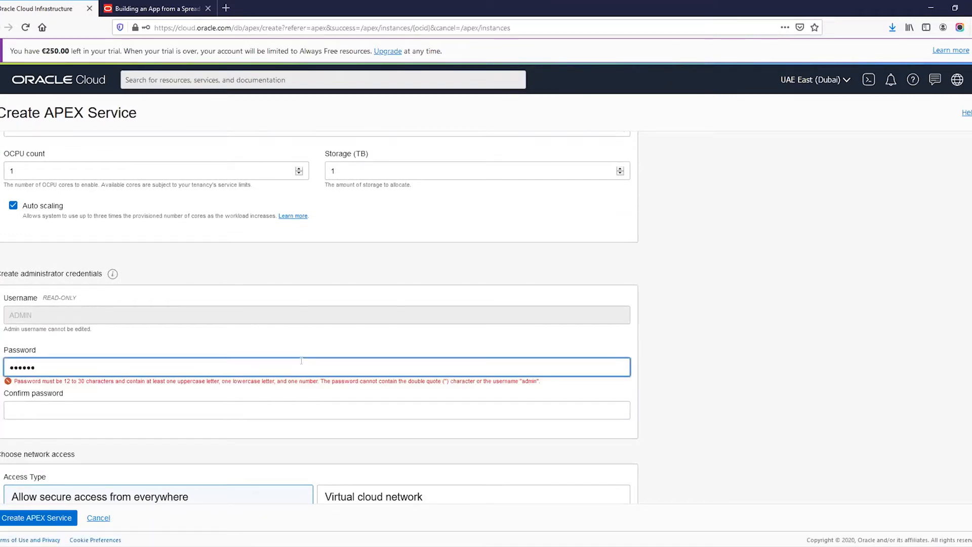
{"action": "key", "text": "Tab"}
{"action": "type", "text": "••••••••••••"}
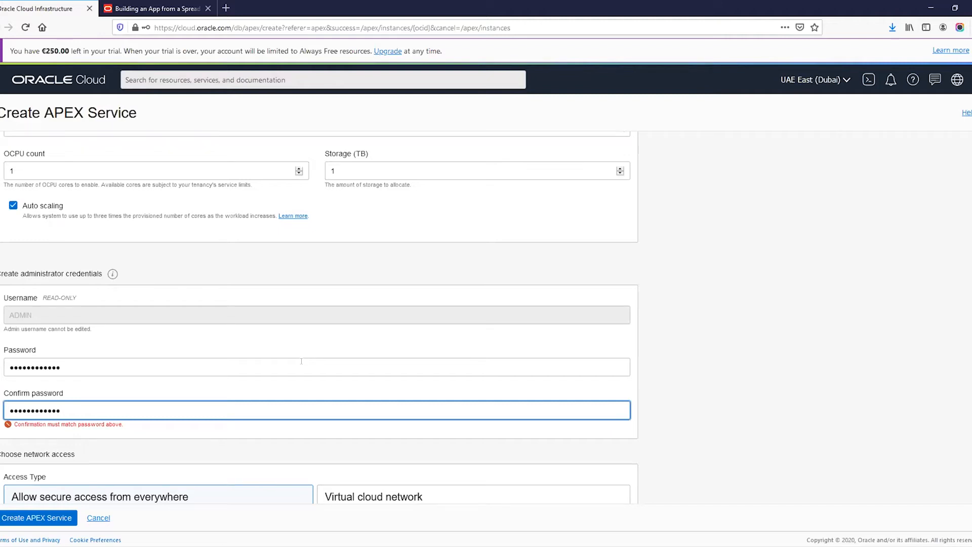
{"action": "key", "text": "ctrl+a"}
{"action": "type", "text": "••••••••••••"}
{"action": "key", "text": "shift+Tab"}
{"action": "type", "text": "••••••••••••"}
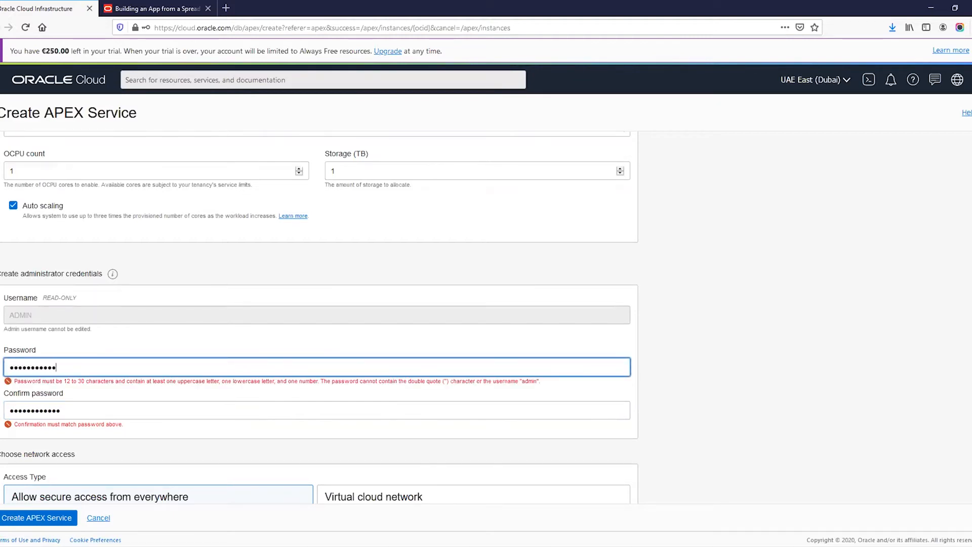
{"action": "scroll", "coordinate": [29, 346], "scroll_direction": "down", "scroll_amount": 2}
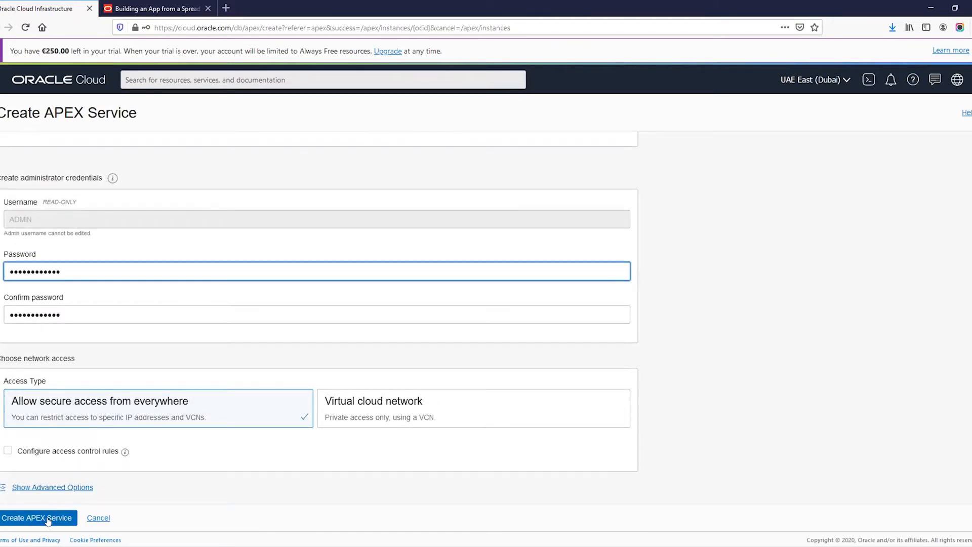
{"action": "left_click", "coordinate": [19, 524]}
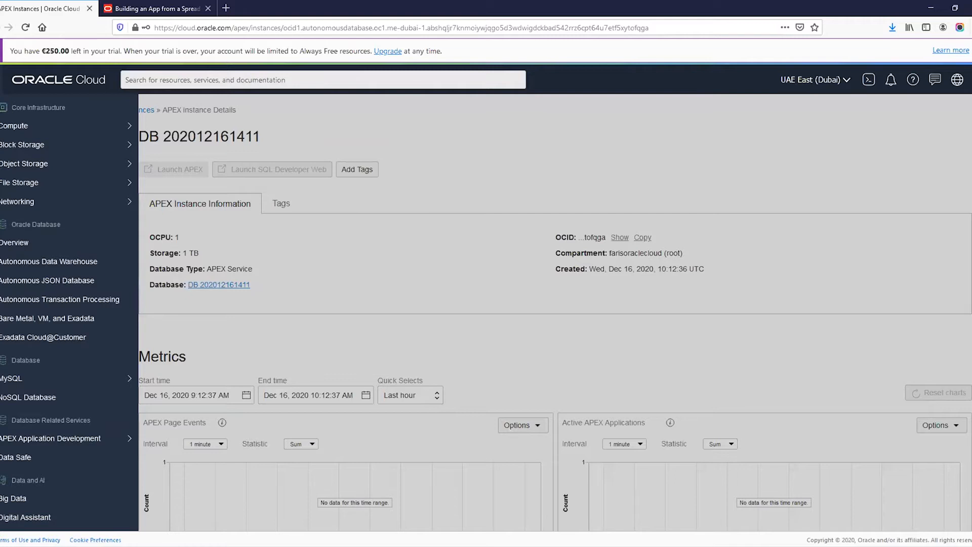
Step: Return to the APEX Instances list and check the available compartments without changing the selection
{"action": "mouse_move", "coordinate": [54, 442]}
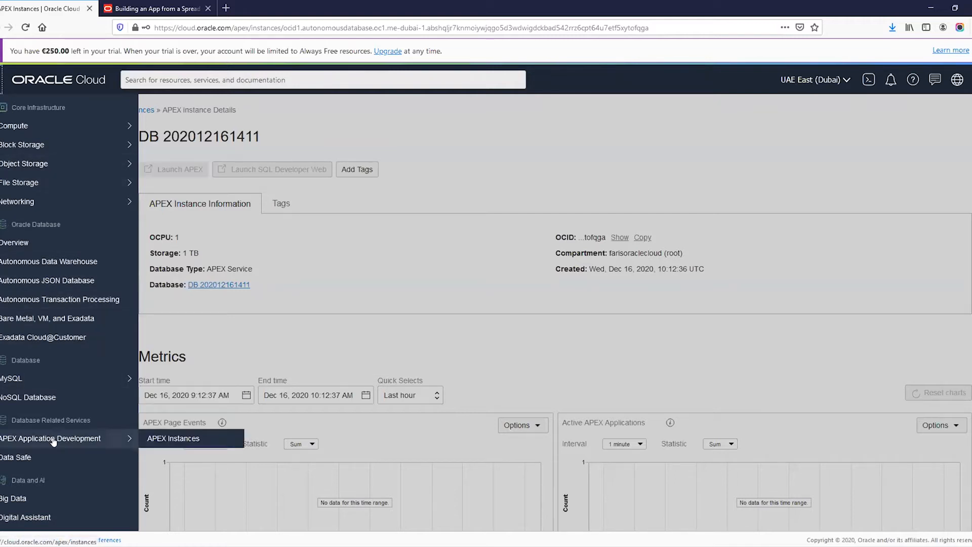
{"action": "left_click", "coordinate": [170, 438]}
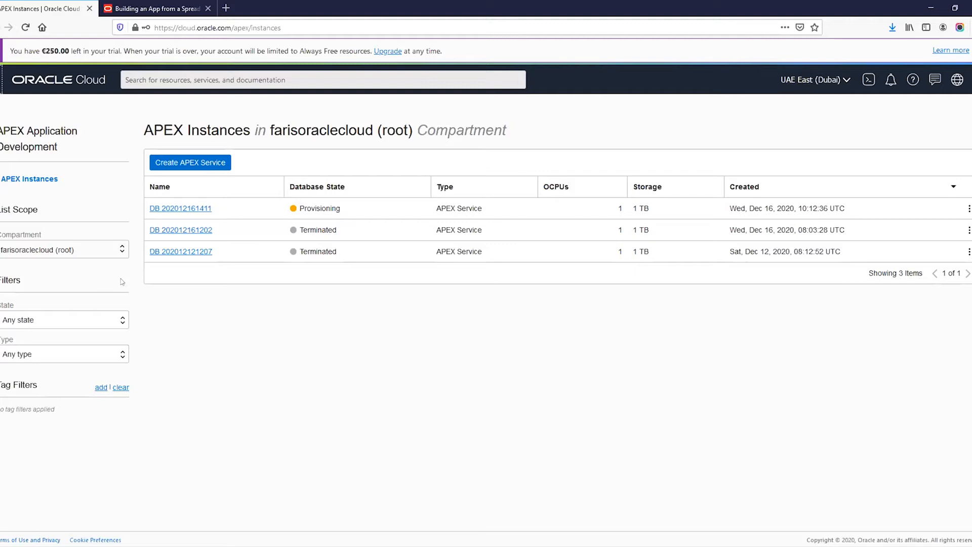
{"action": "left_click", "coordinate": [21, 252]}
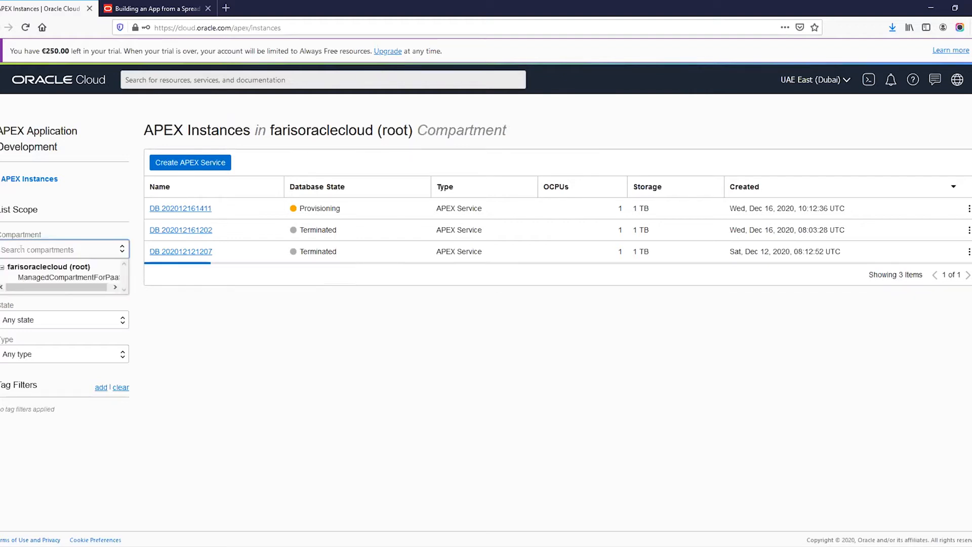
{"action": "left_click", "coordinate": [262, 398]}
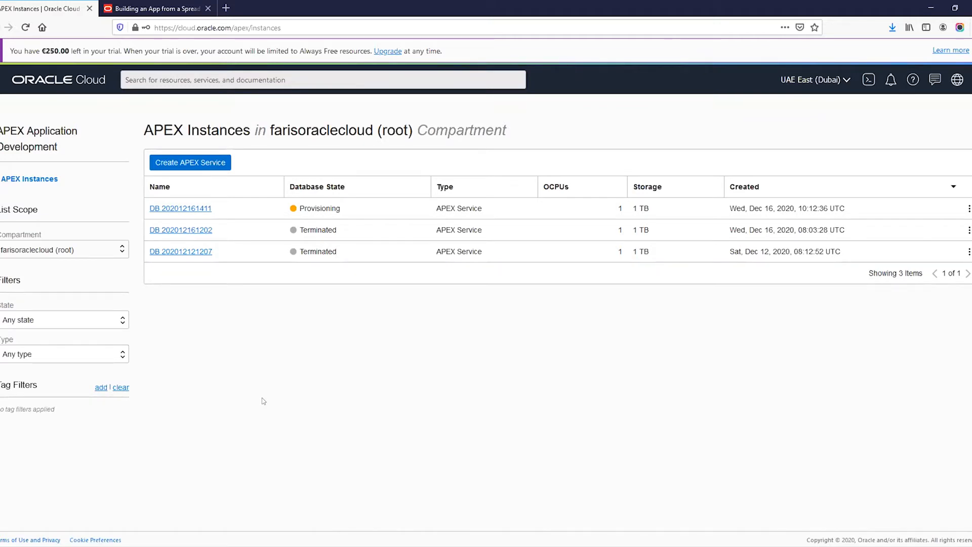
Step: Switch back to the workshop guide and review the instructions from creating the APEX service through its provisioning status
{"action": "left_click", "coordinate": [177, 9]}
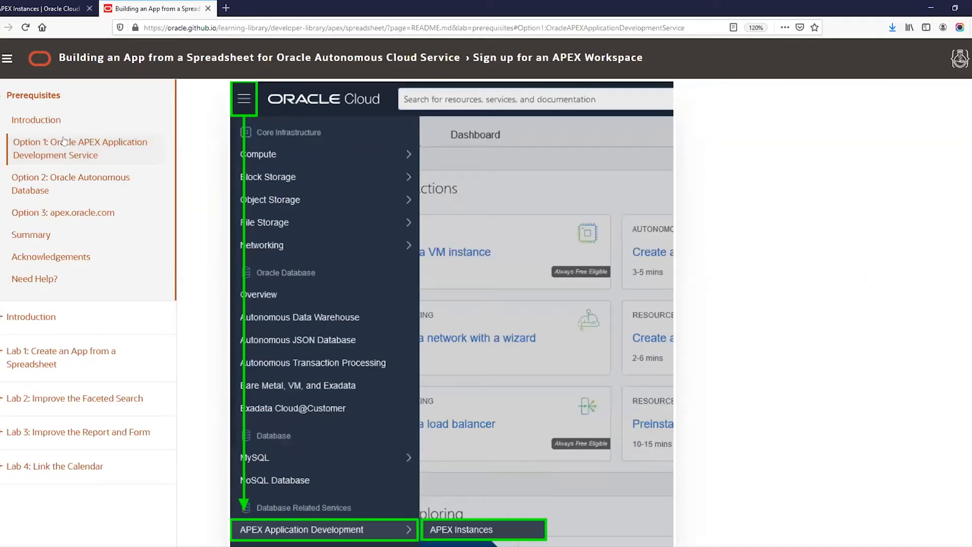
{"action": "scroll", "coordinate": [303, 341], "scroll_direction": "down", "scroll_amount": 4}
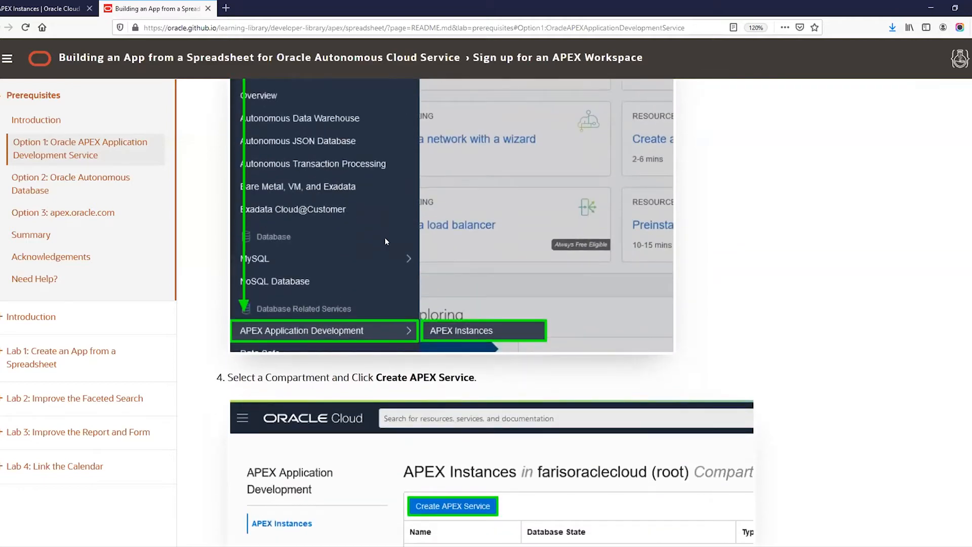
{"action": "scroll", "coordinate": [385, 238], "scroll_direction": "down", "scroll_amount": 3}
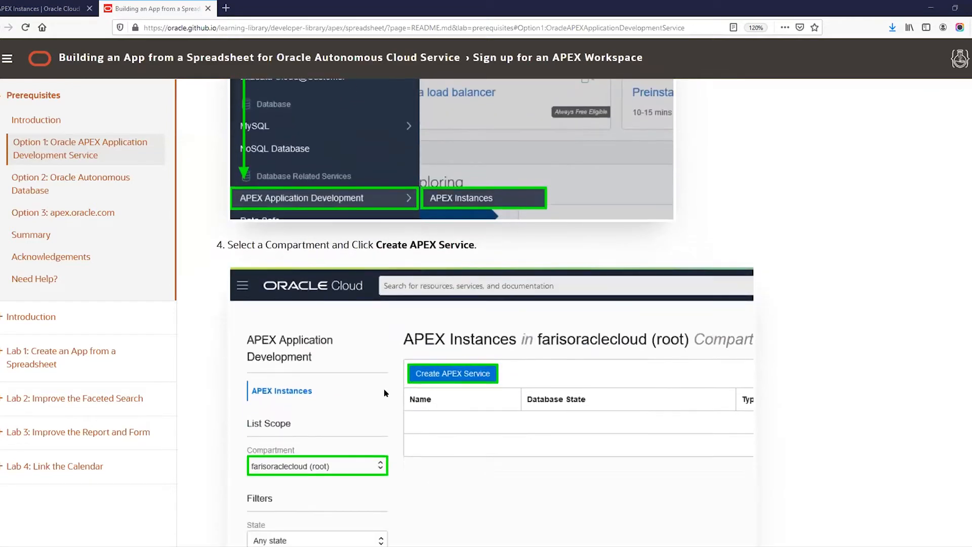
{"action": "scroll", "coordinate": [374, 384], "scroll_direction": "down", "scroll_amount": 4}
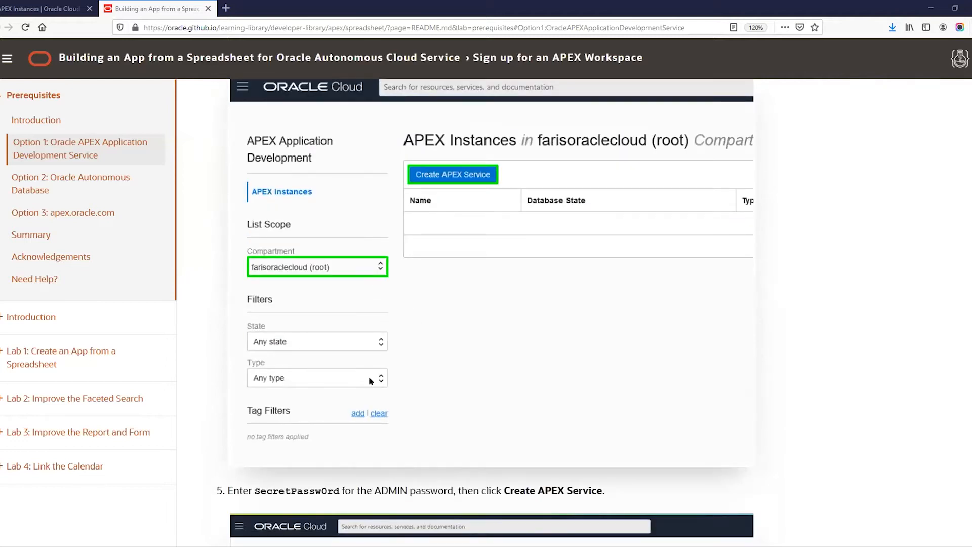
{"action": "scroll", "coordinate": [369, 379], "scroll_direction": "down", "scroll_amount": 20}
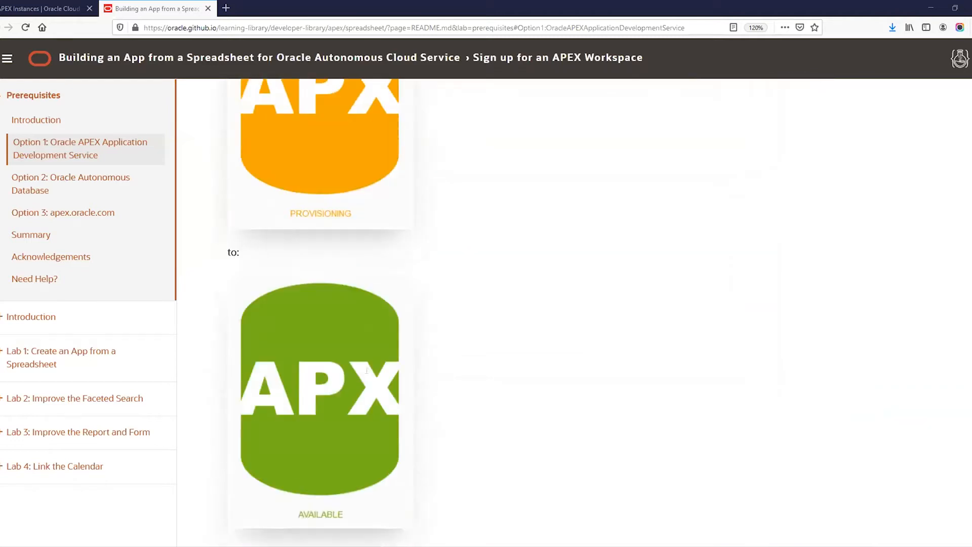
Step: Switch to Oracle Cloud, open the new APEX instance's details, and refresh the page to check its provisioning status
{"action": "scroll", "coordinate": [367, 370], "scroll_direction": "down", "scroll_amount": 4}
{"action": "left_click", "coordinate": [31, 5]}
{"action": "left_click", "coordinate": [181, 206]}
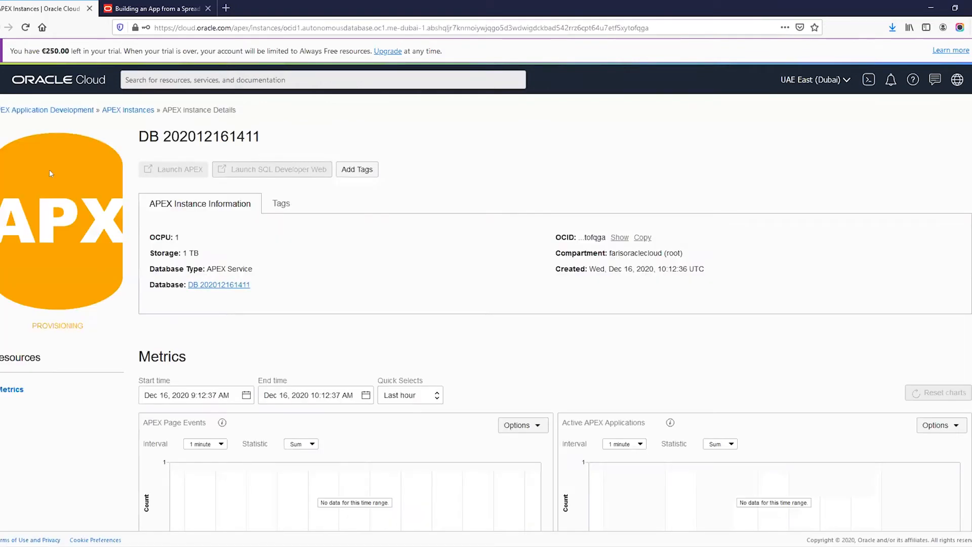
{"action": "left_click", "coordinate": [22, 28]}
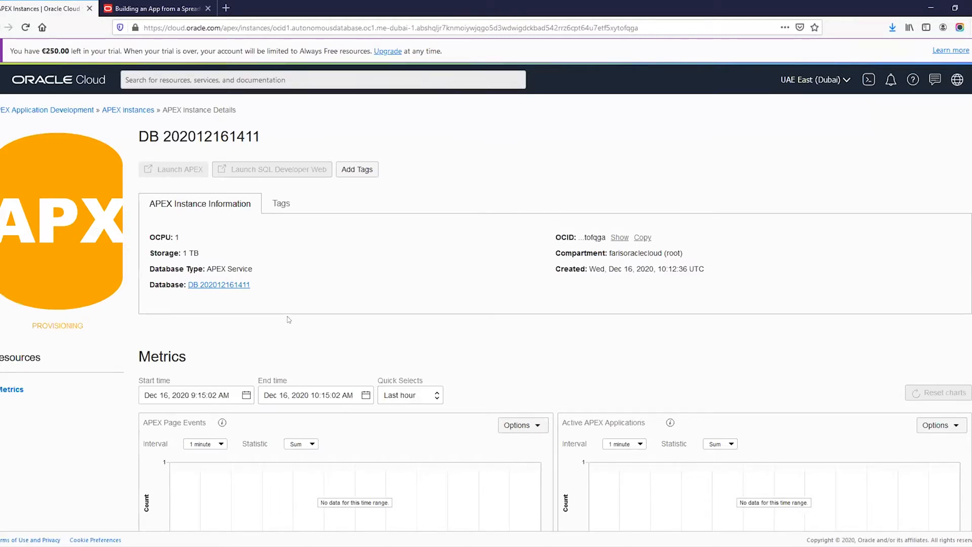
{"action": "key", "text": "F5"}
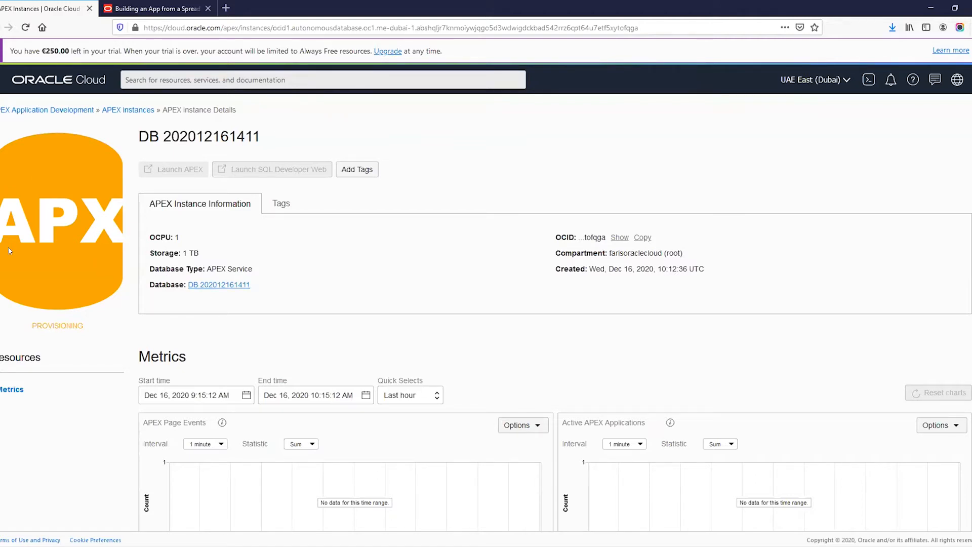
Step: Read the workshop guide's instructions on launching APEX, stopping the underlying database, and signing in to Administration Services
{"action": "scroll", "coordinate": [338, 350], "scroll_direction": "down", "scroll_amount": 4}
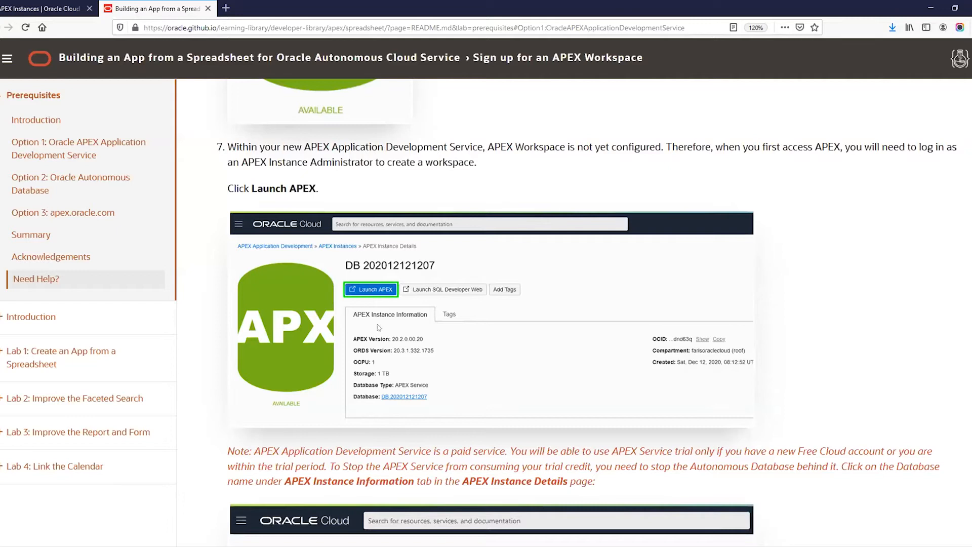
{"action": "scroll", "coordinate": [377, 327], "scroll_direction": "down", "scroll_amount": 3}
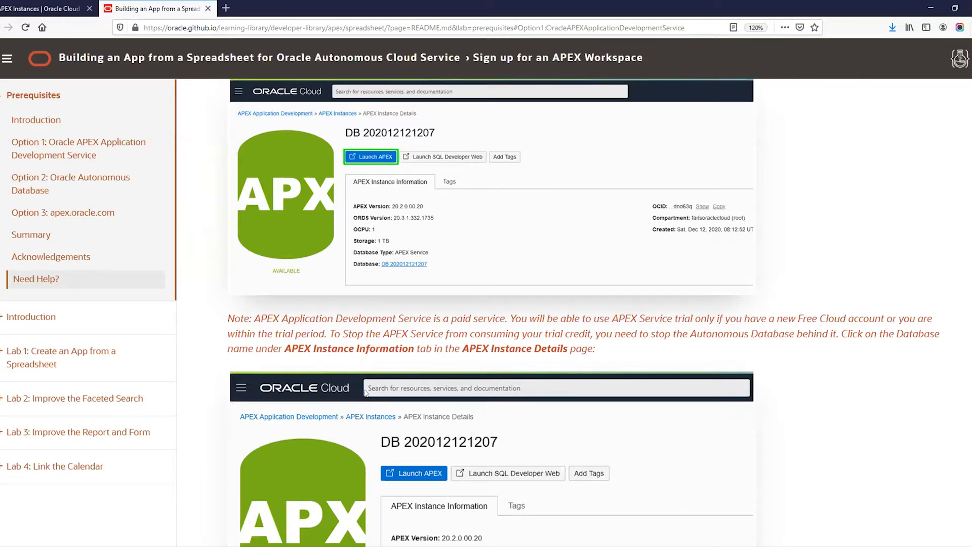
{"action": "scroll", "coordinate": [330, 215], "scroll_direction": "down", "scroll_amount": 3}
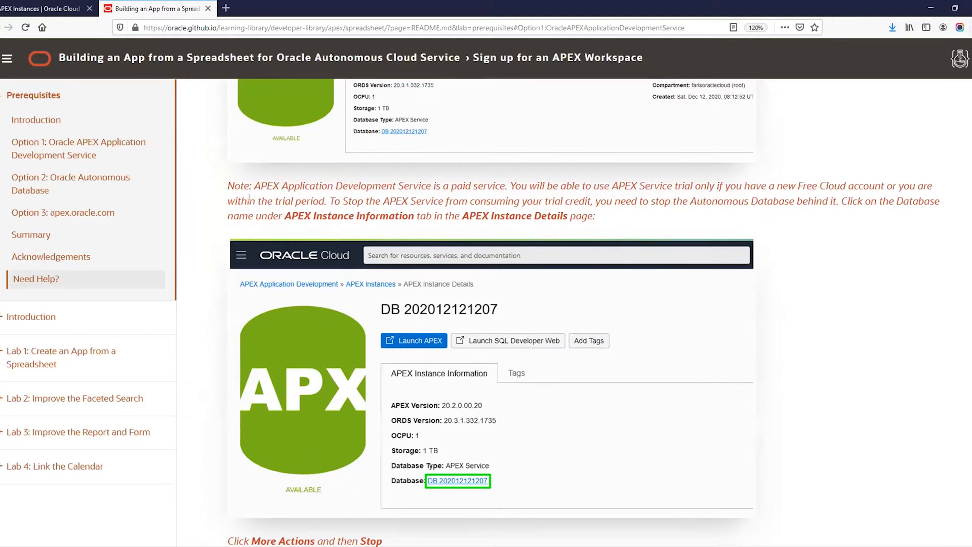
{"action": "scroll", "coordinate": [317, 349], "scroll_direction": "down", "scroll_amount": 3}
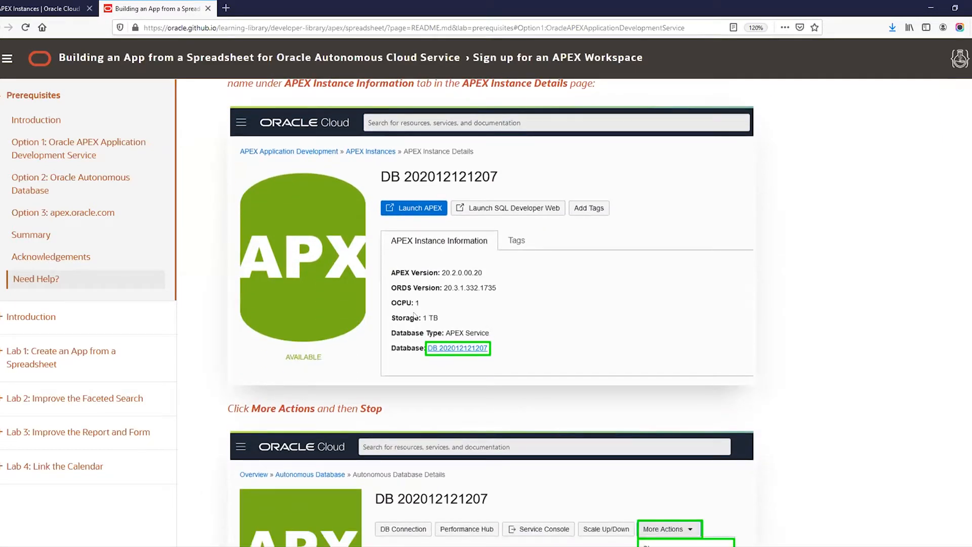
{"action": "scroll", "coordinate": [456, 350], "scroll_direction": "down", "scroll_amount": 8}
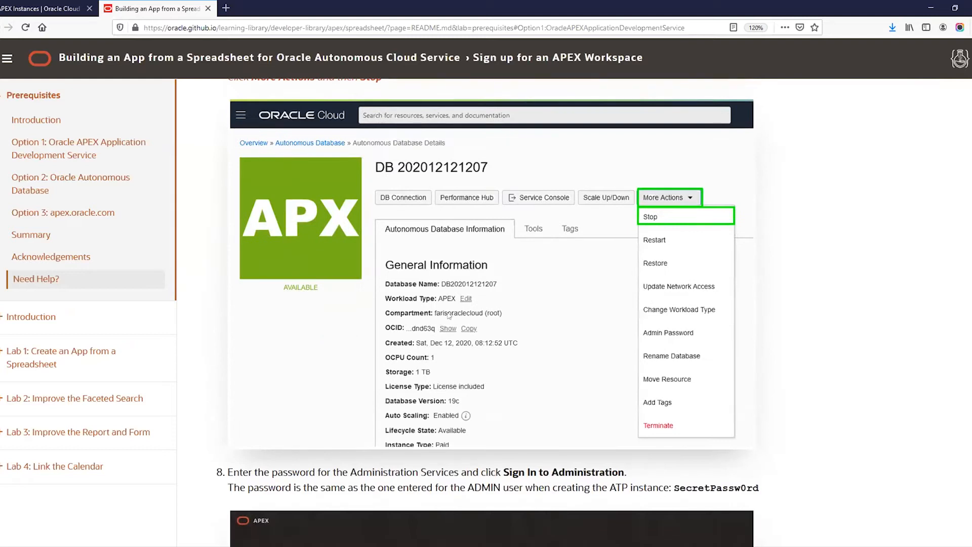
{"action": "scroll", "coordinate": [397, 256], "scroll_direction": "up", "scroll_amount": 4}
{"action": "scroll", "coordinate": [500, 342], "scroll_direction": "down", "scroll_amount": 4}
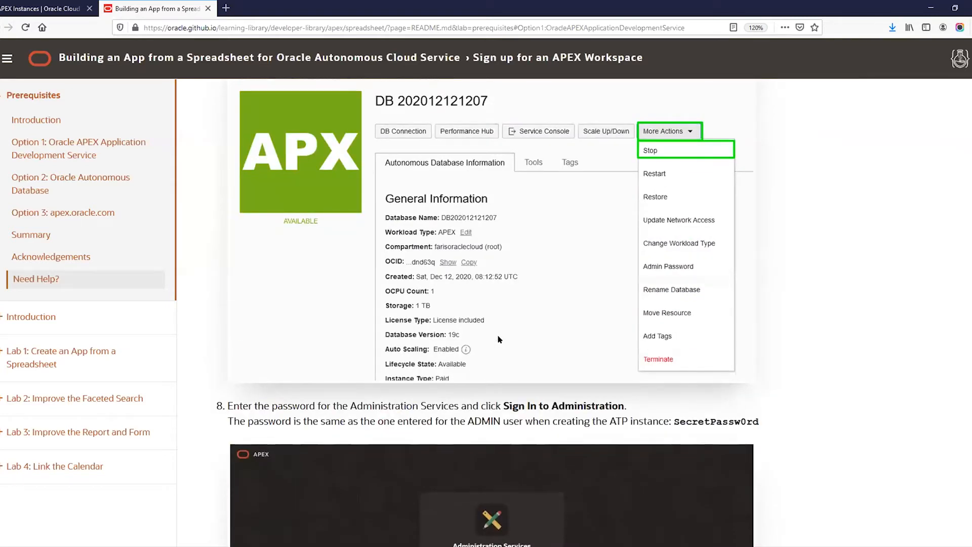
{"action": "scroll", "coordinate": [498, 340], "scroll_direction": "down", "scroll_amount": 6}
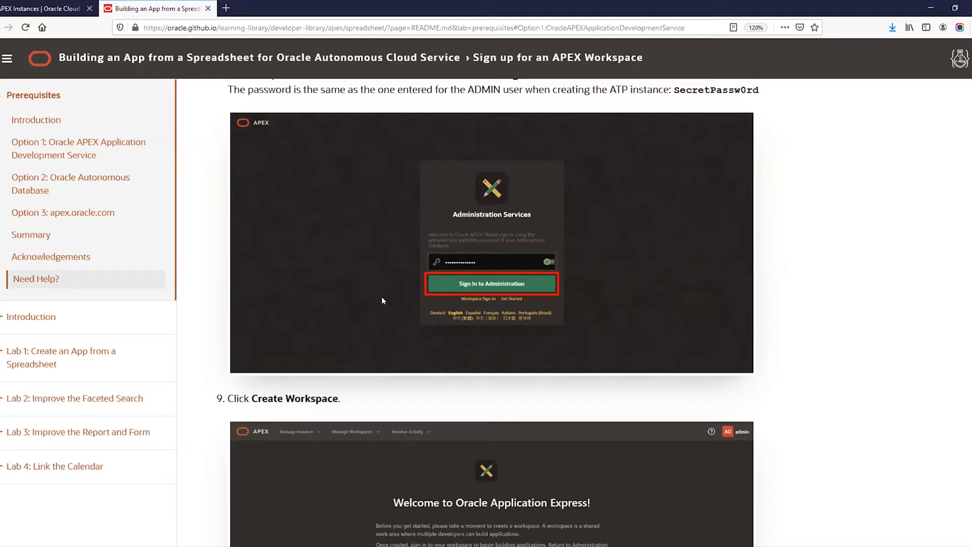
Step: Return to Oracle Cloud, refresh the APEX instance's details, and launch APEX
{"action": "left_click", "coordinate": [23, 8]}
{"action": "left_click", "coordinate": [25, 27]}
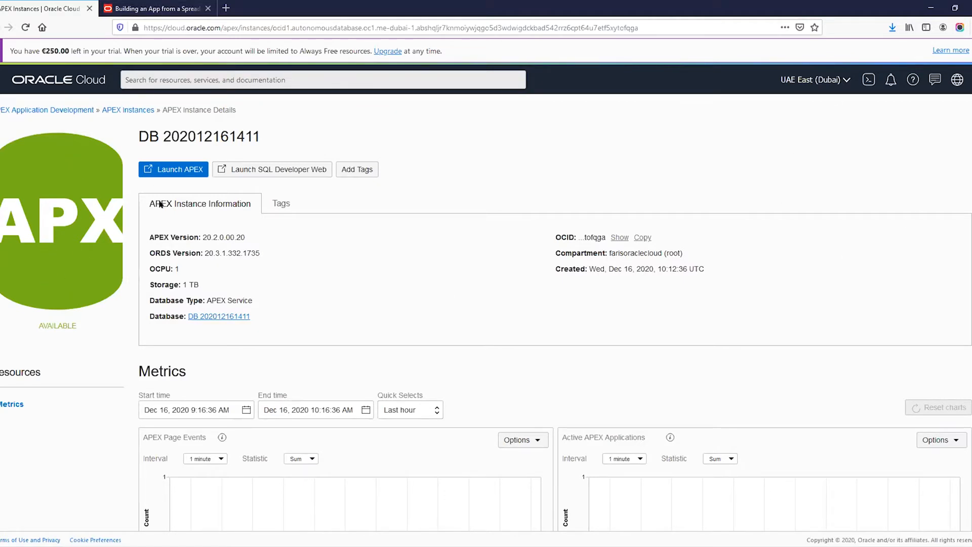
{"action": "left_click", "coordinate": [165, 172]}
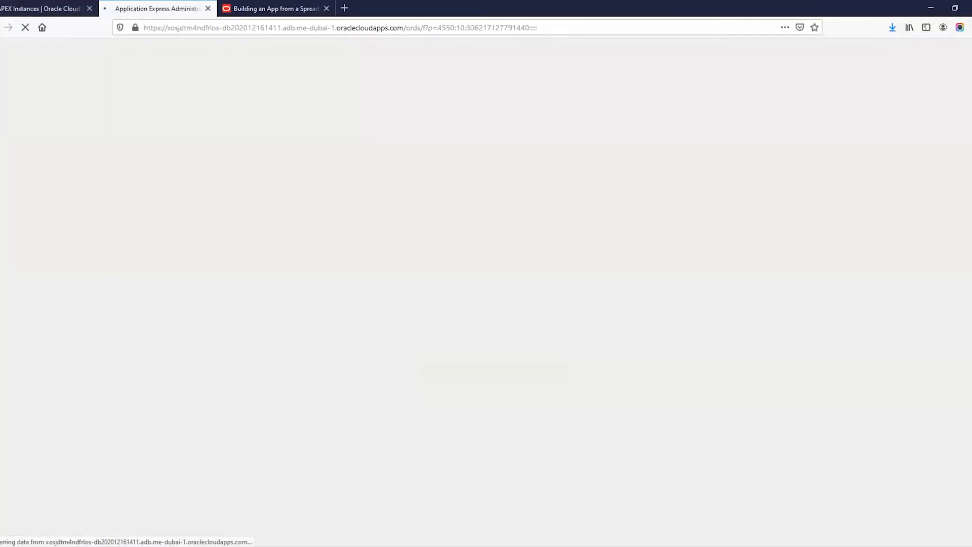
Step: Enter the ADMIN password and sign in to APEX Administration Services
{"action": "left_click", "coordinate": [435, 322]}
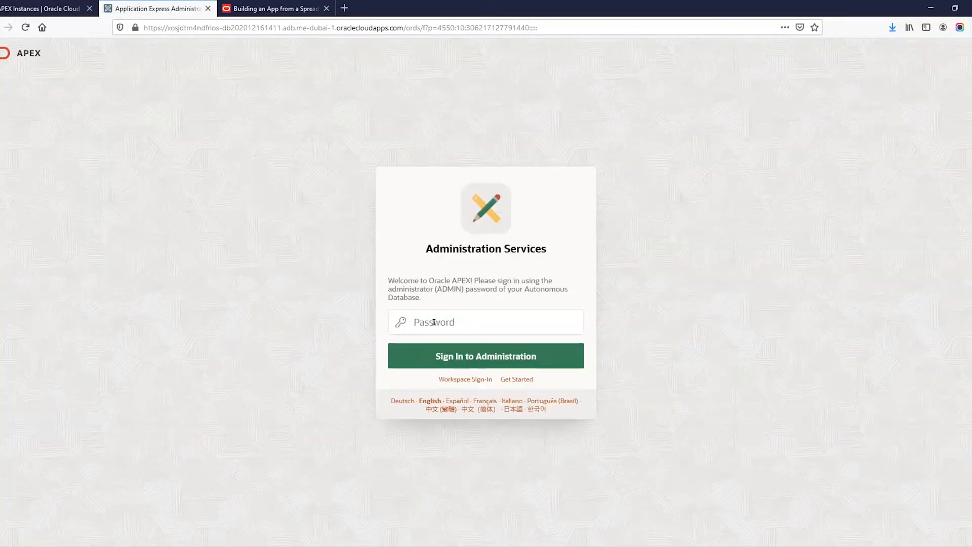
{"action": "left_click", "coordinate": [437, 320]}
{"action": "left_click", "coordinate": [424, 397]}
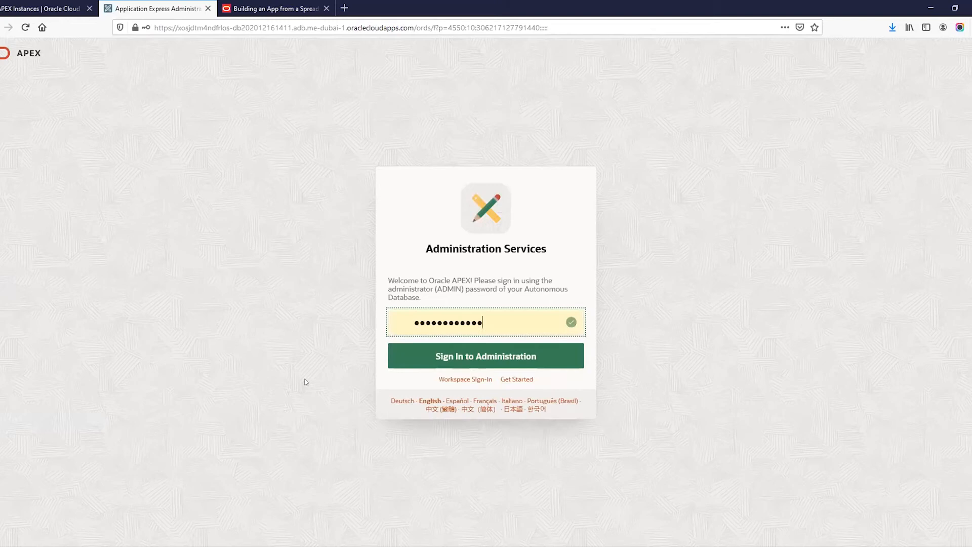
{"action": "left_click", "coordinate": [410, 361]}
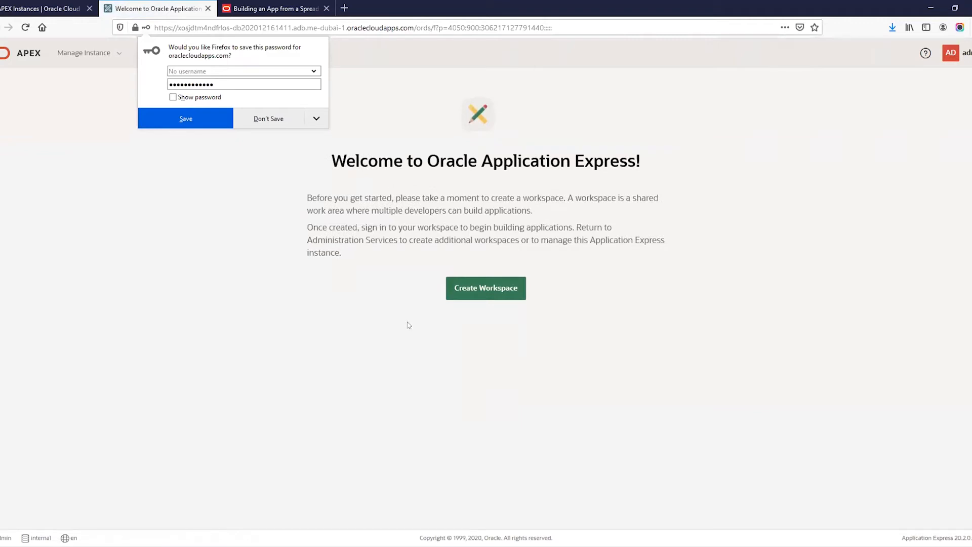
Step: Create a workspace, filling in the database user, its password, and a workspace name identical to the user
{"action": "left_click", "coordinate": [467, 298]}
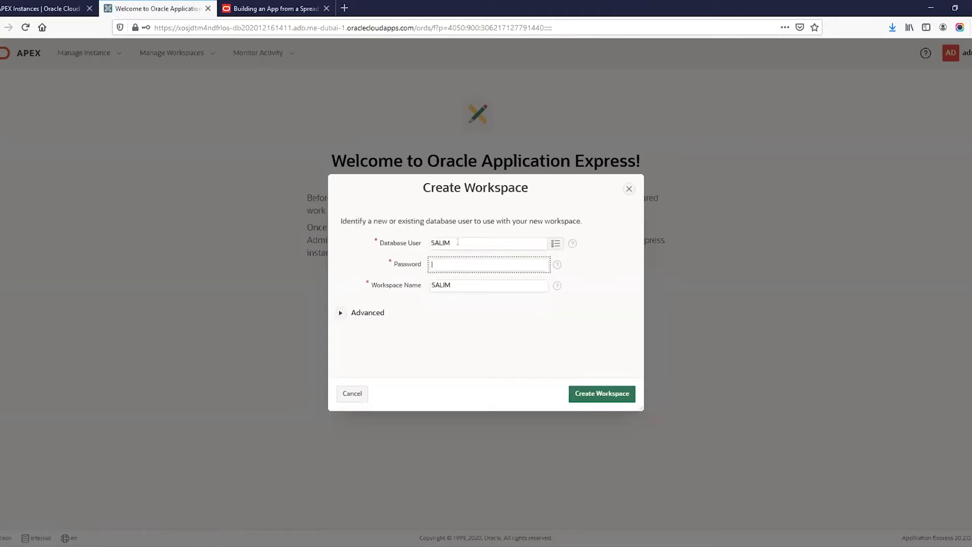
{"action": "left_click", "coordinate": [505, 266]}
{"action": "left_click", "coordinate": [614, 297]}
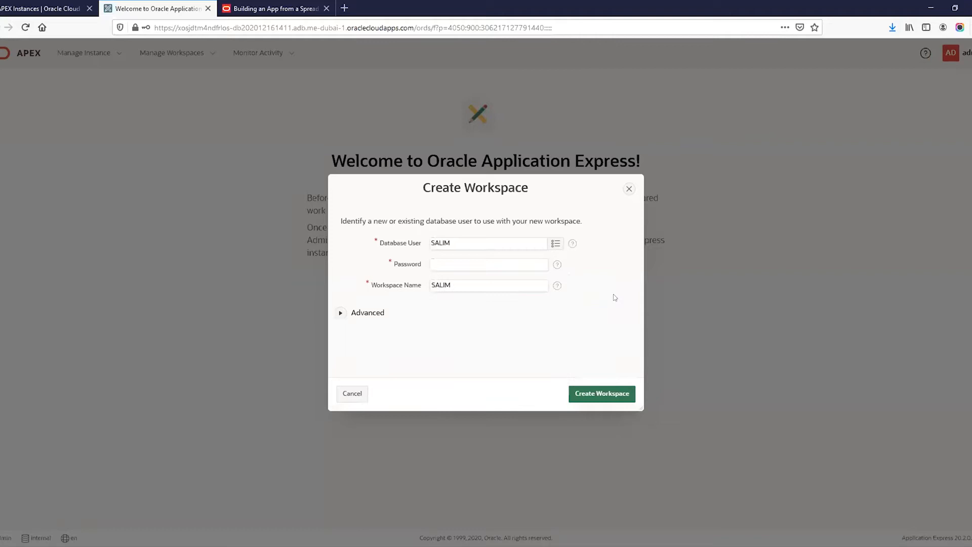
{"action": "left_click", "coordinate": [484, 264]}
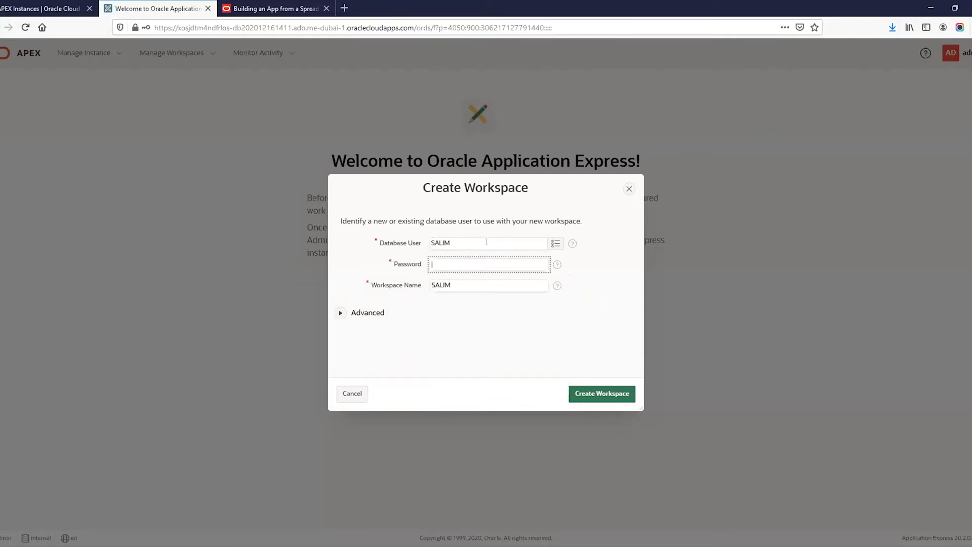
{"action": "left_click", "coordinate": [486, 243]}
{"action": "left_click", "coordinate": [471, 280]}
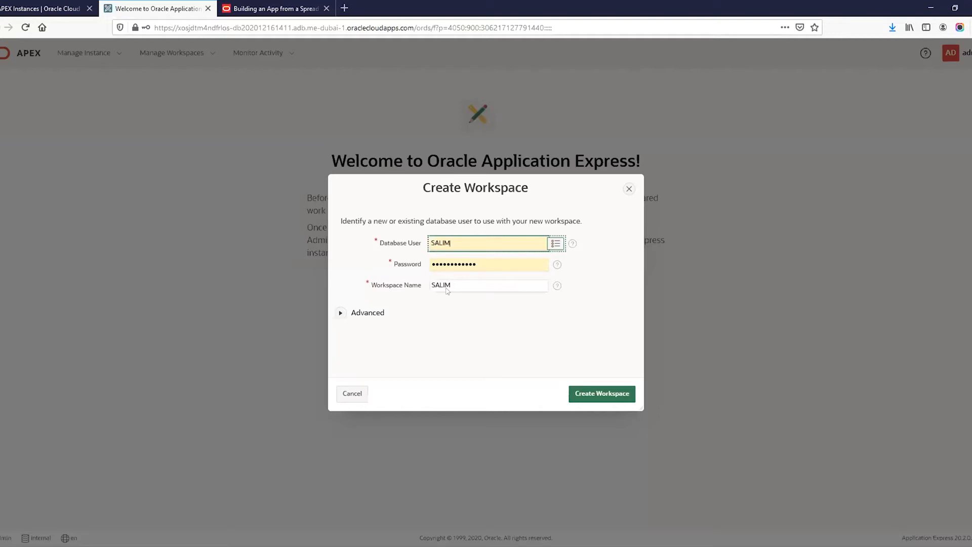
{"action": "left_click", "coordinate": [582, 398]}
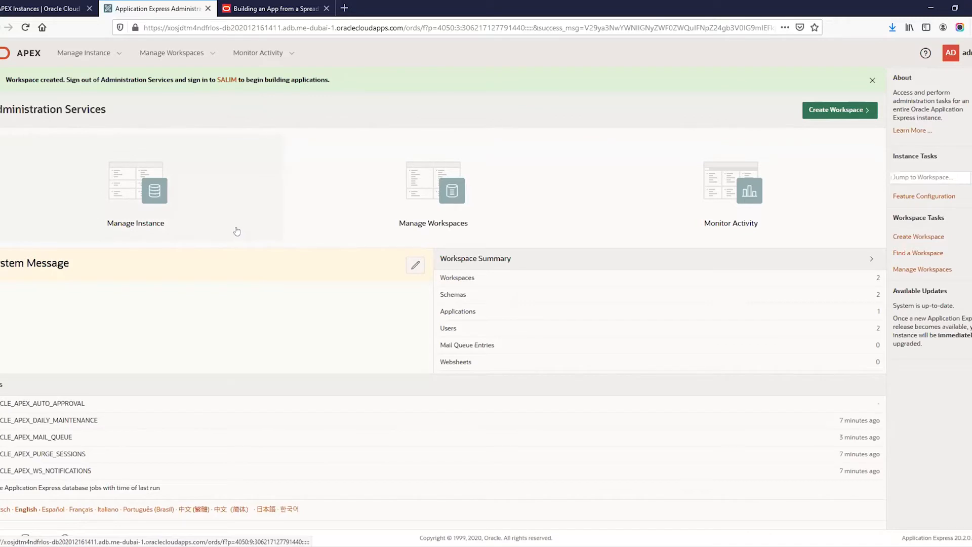
Step: Open the new workspace's sign-in page and re-enter the workspace name and username in lowercase
{"action": "left_click", "coordinate": [224, 81]}
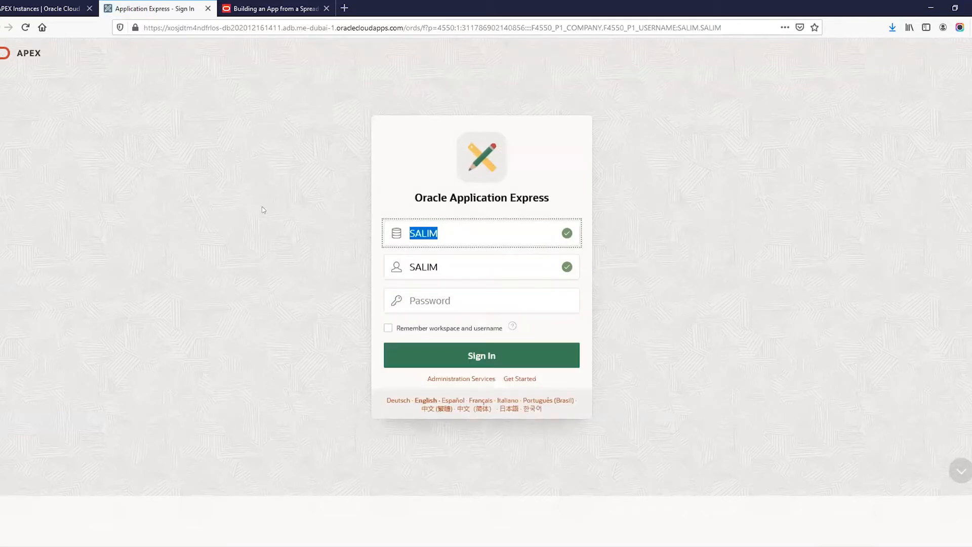
{"action": "key", "text": "BackSpace"}
{"action": "type", "text": "salim"}
{"action": "key", "text": "Tab"}
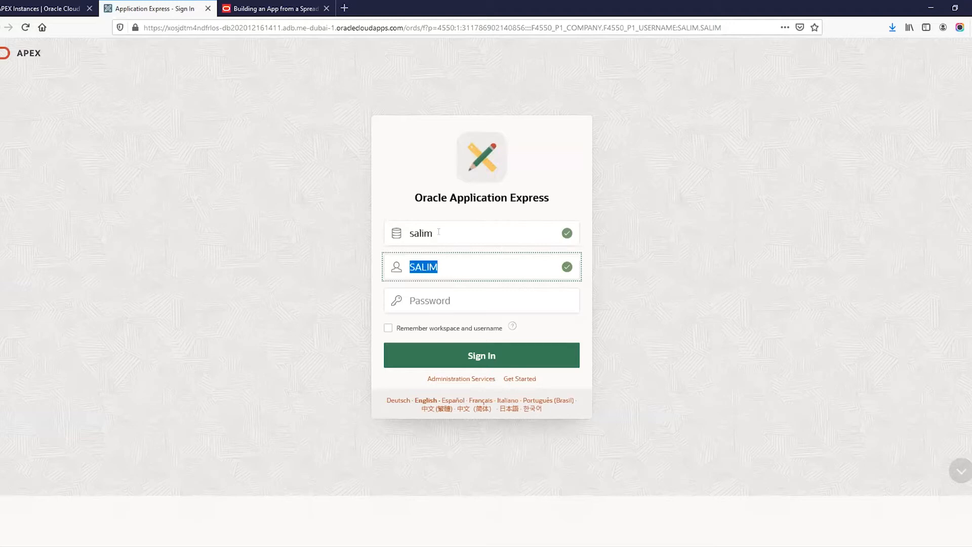
{"action": "key", "text": "BackSpace"}
{"action": "type", "text": "salim"}
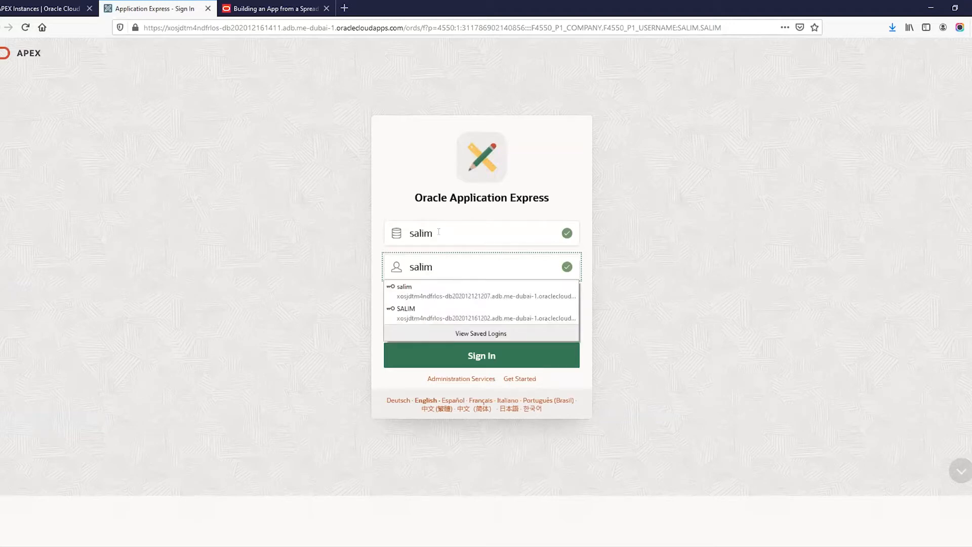
{"action": "key", "text": "Escape"}
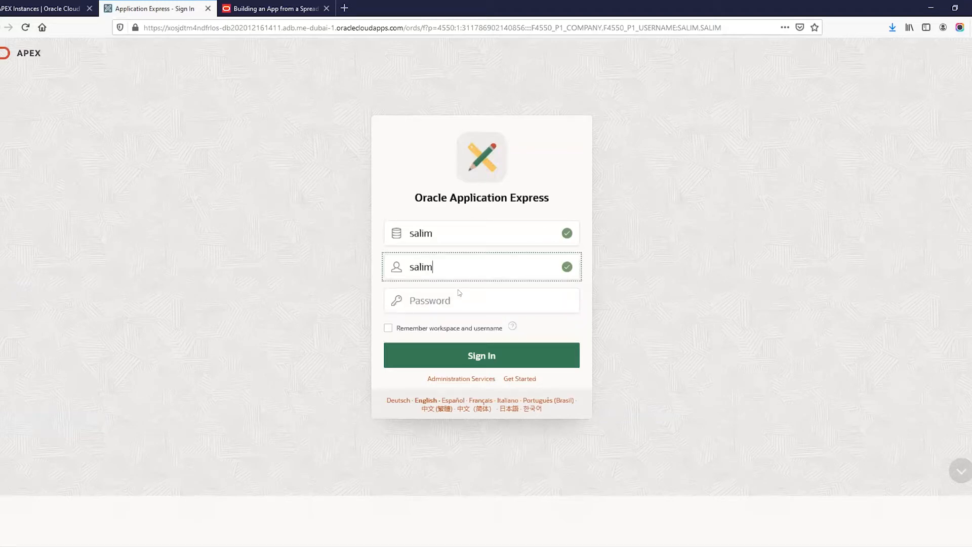
Step: Fill in the workspace account password from the saved login and sign in to the workspace
{"action": "key", "text": "Down"}
{"action": "key", "text": "Down"}
{"action": "key", "text": "Return"}
{"action": "left_click", "coordinate": [470, 365]}
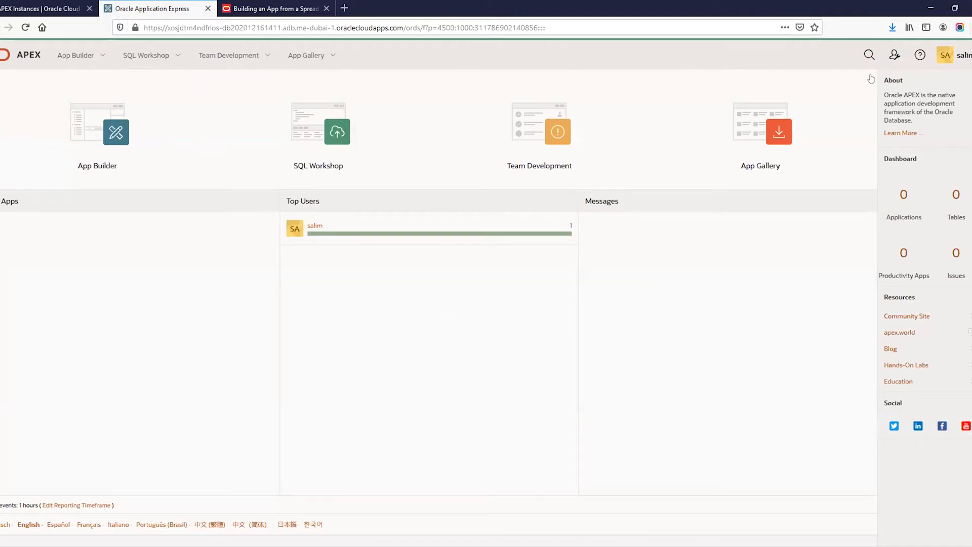
Step: Try the dark appearance in the APEX workspace and restore the automatic appearance
{"action": "left_click", "coordinate": [956, 51]}
{"action": "key", "text": "Tab"}
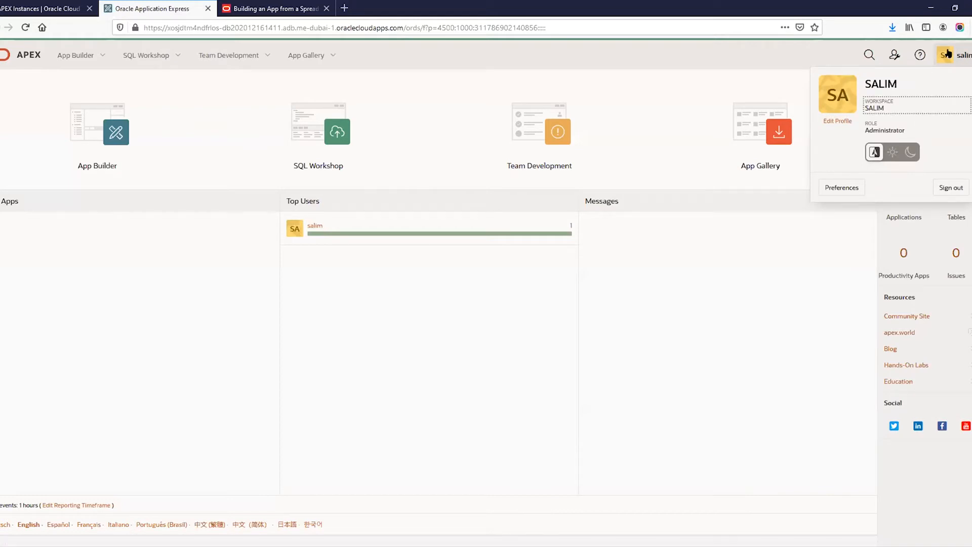
{"action": "left_click", "coordinate": [912, 151]}
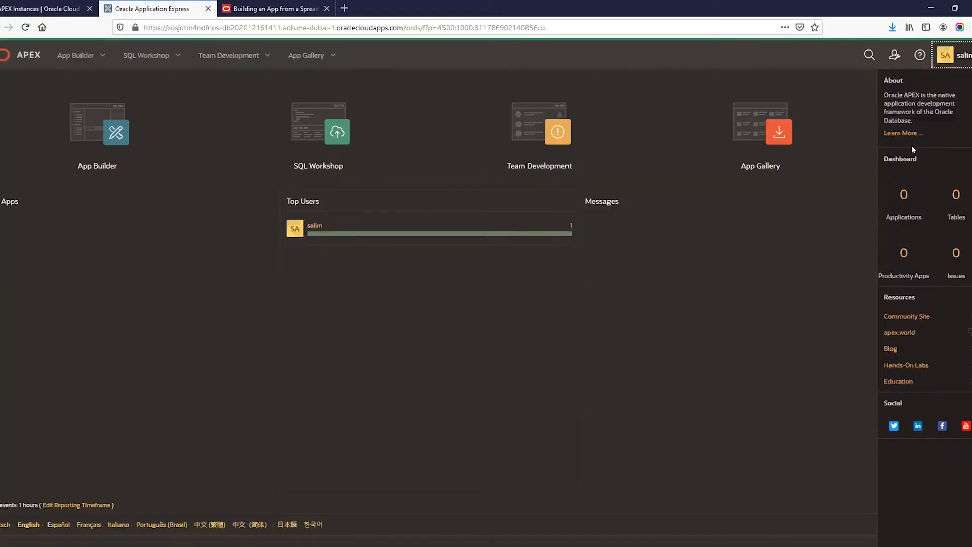
{"action": "left_click", "coordinate": [950, 57]}
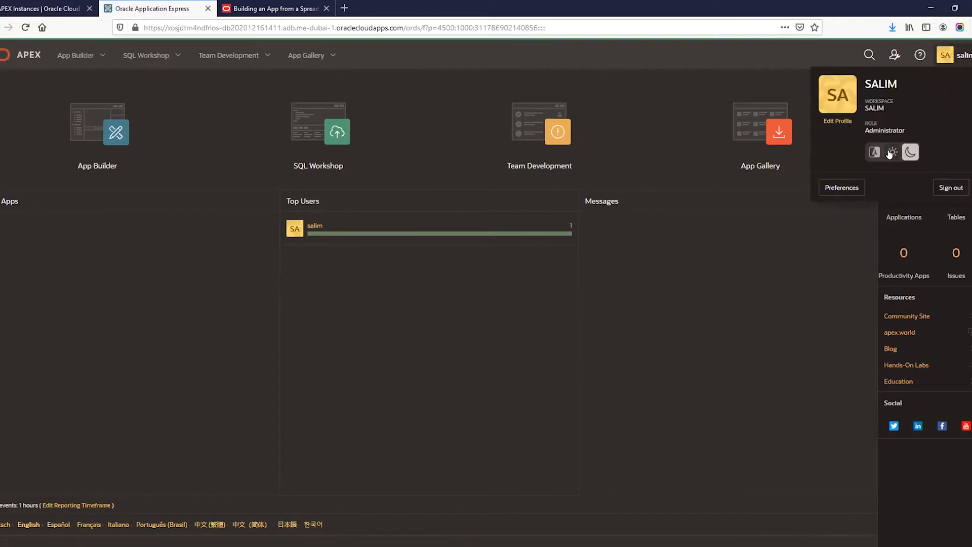
{"action": "left_click", "coordinate": [873, 152]}
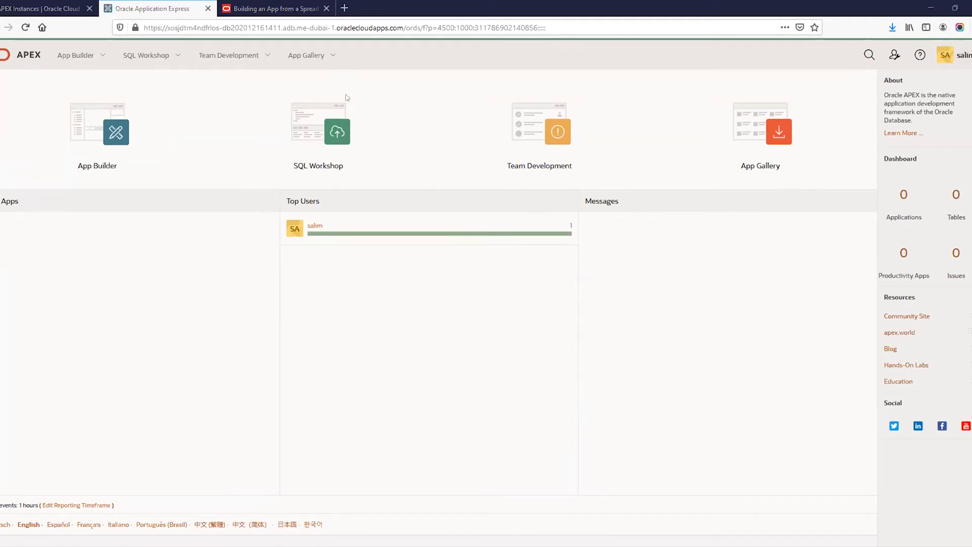
Step: Switch to Oracle Cloud, look at APEX Application Development among its services, and return to the APEX workspace
{"action": "left_click", "coordinate": [19, 6]}
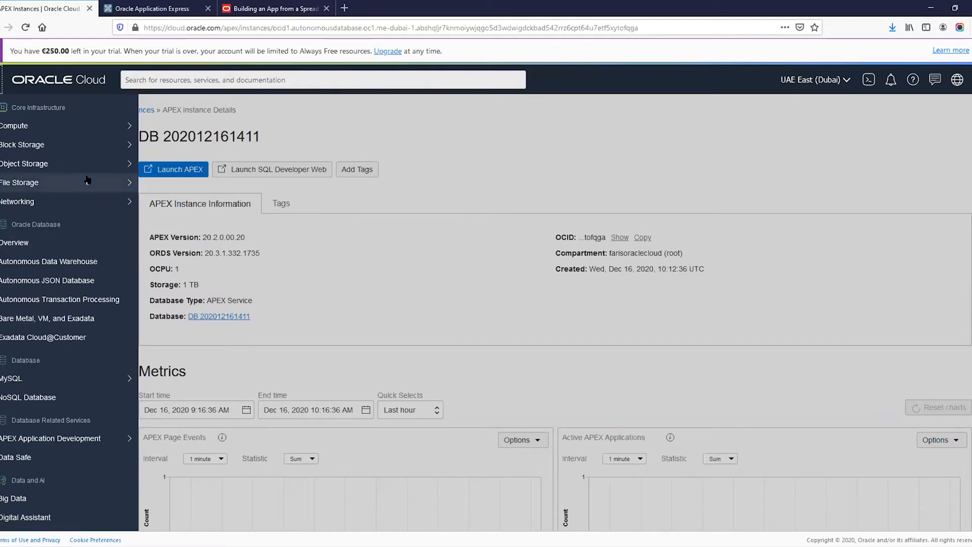
{"action": "mouse_move", "coordinate": [71, 442]}
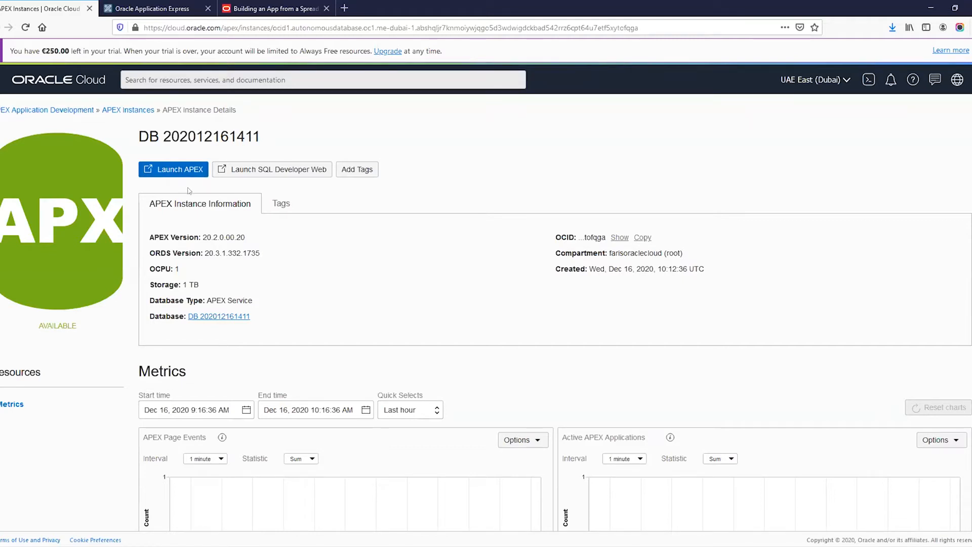
{"action": "left_click", "coordinate": [142, 11]}
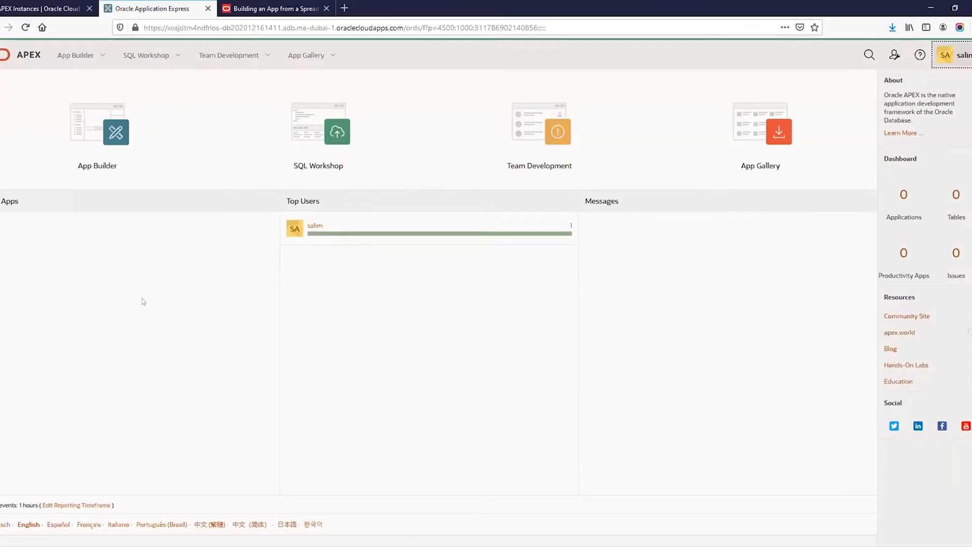
Step: Switch to the workshop guide and review the workspace creation and sign-in instructions through the end of Option 1
{"action": "left_click", "coordinate": [276, 9]}
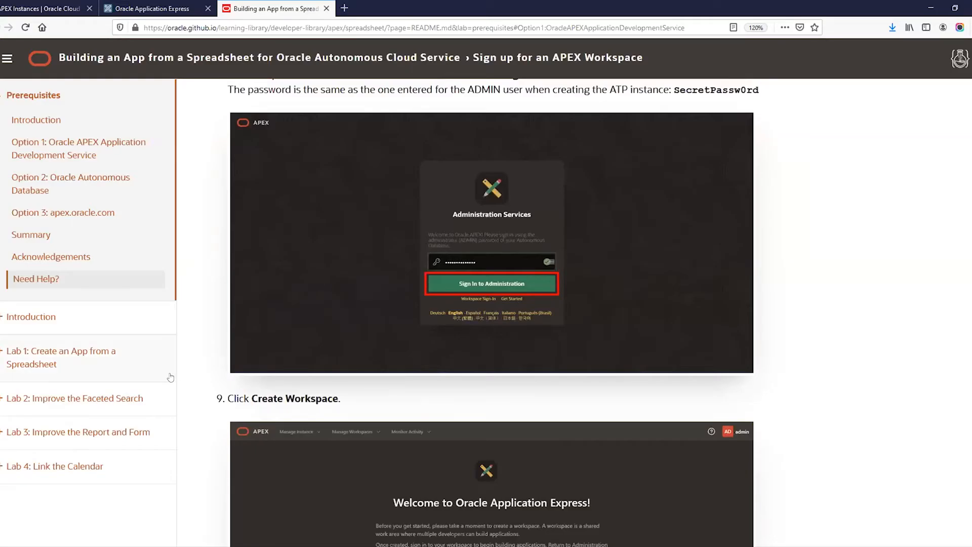
{"action": "scroll", "coordinate": [293, 418], "scroll_direction": "down", "scroll_amount": 10}
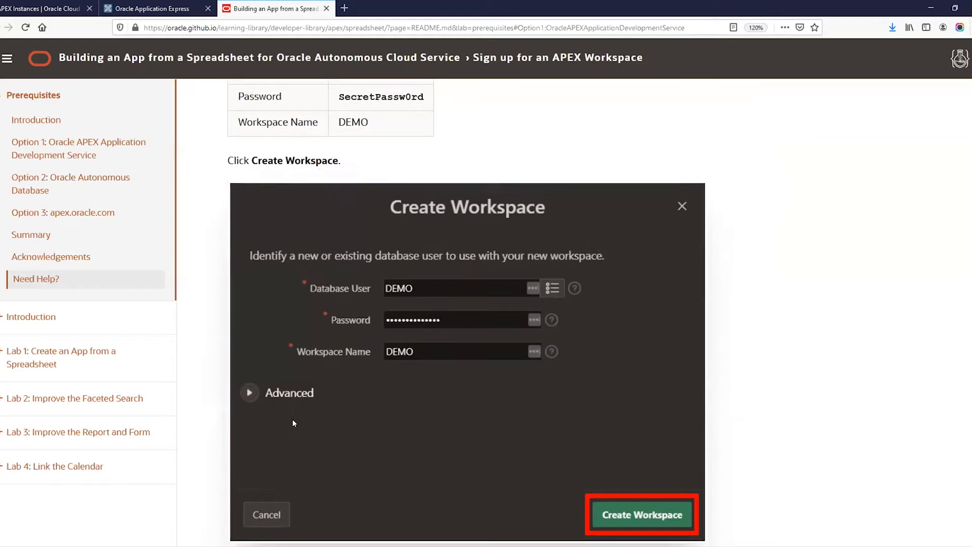
{"action": "scroll", "coordinate": [293, 418], "scroll_direction": "down", "scroll_amount": 15}
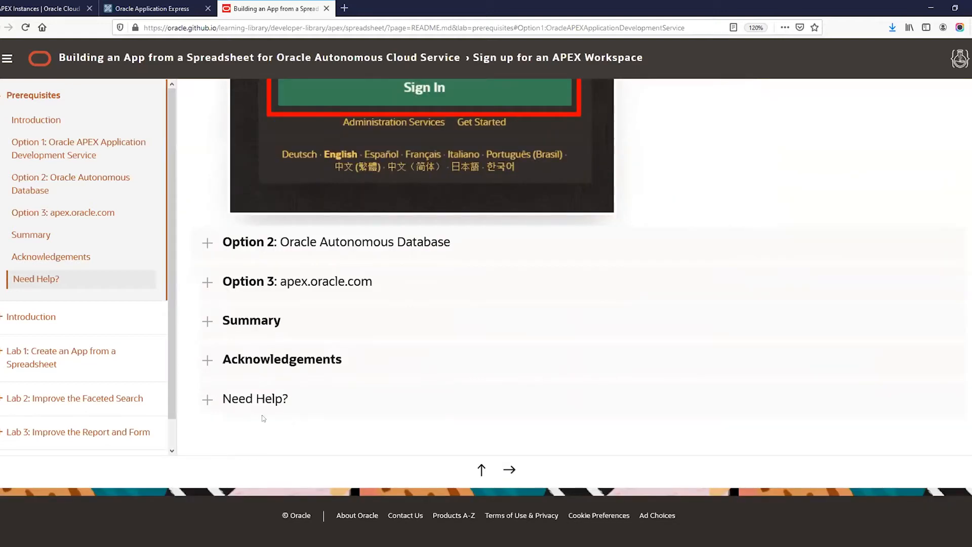
Step: Open Lab 1: Create an App from a Spreadsheet in the workshop guide, expand all its steps and skim STEP 1
{"action": "left_click", "coordinate": [39, 352]}
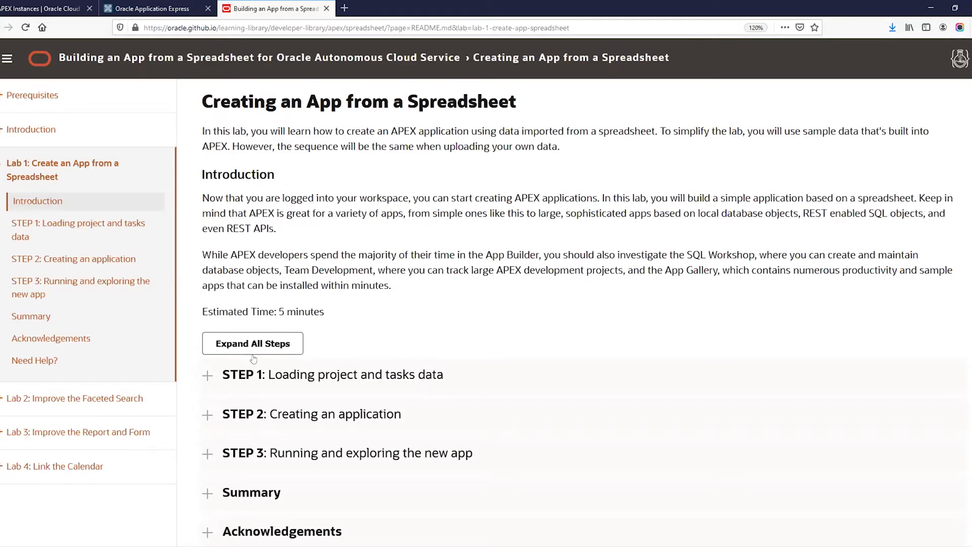
{"action": "left_click", "coordinate": [289, 344]}
{"action": "scroll", "coordinate": [330, 436], "scroll_direction": "down", "scroll_amount": 5}
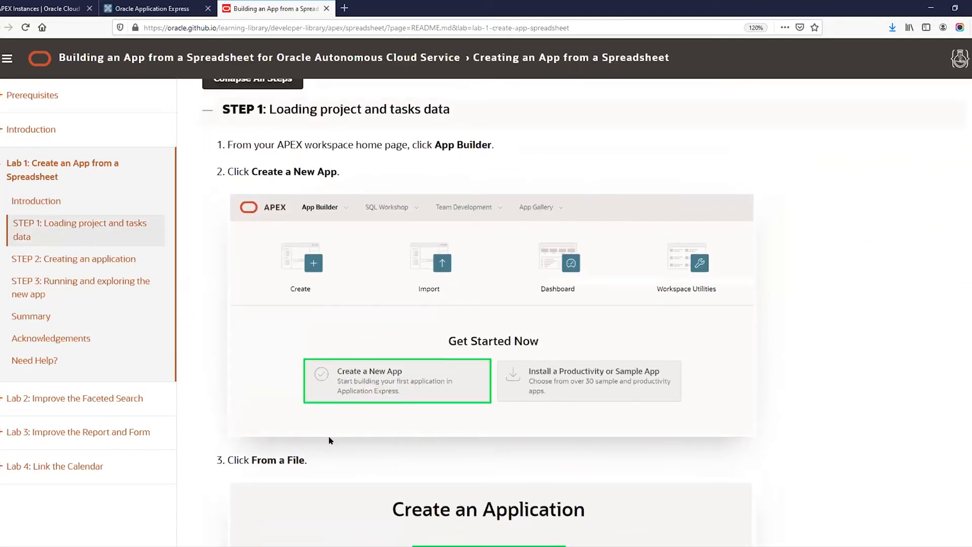
{"action": "scroll", "coordinate": [324, 415], "scroll_direction": "up", "scroll_amount": 5}
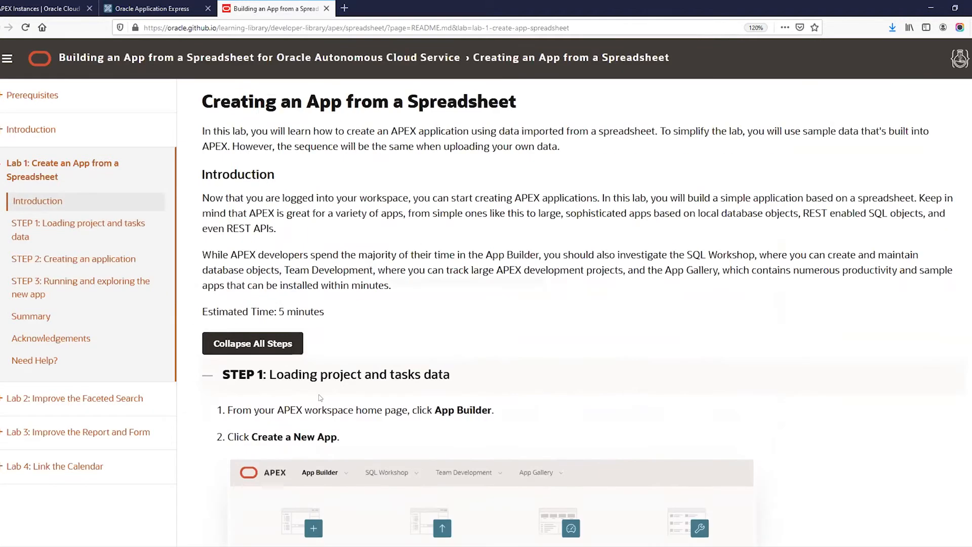
{"action": "scroll", "coordinate": [320, 397], "scroll_direction": "down", "scroll_amount": 6}
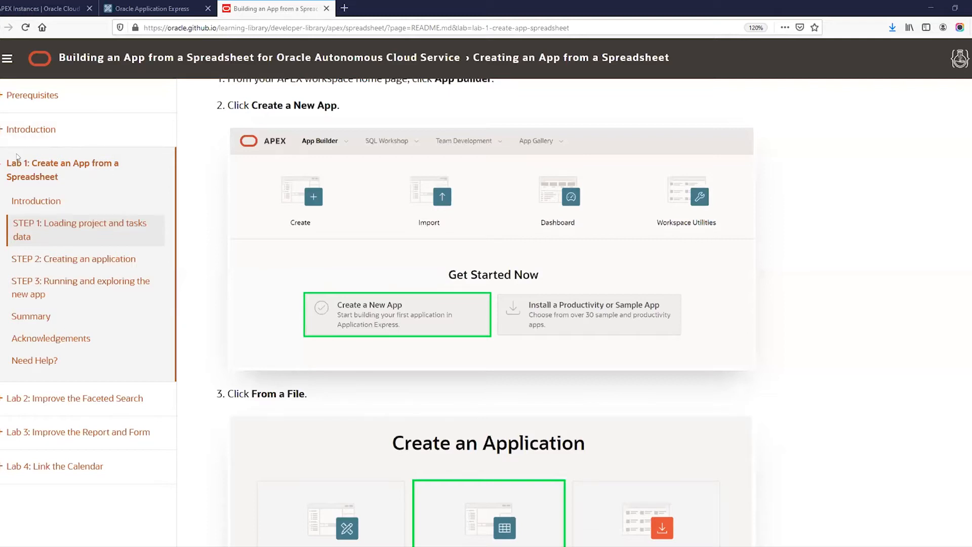
Step: Review the Option 1 prerequisites from account sign-up through Create Workspace, checking them against the APEX workspace home page
{"action": "left_click", "coordinate": [33, 95]}
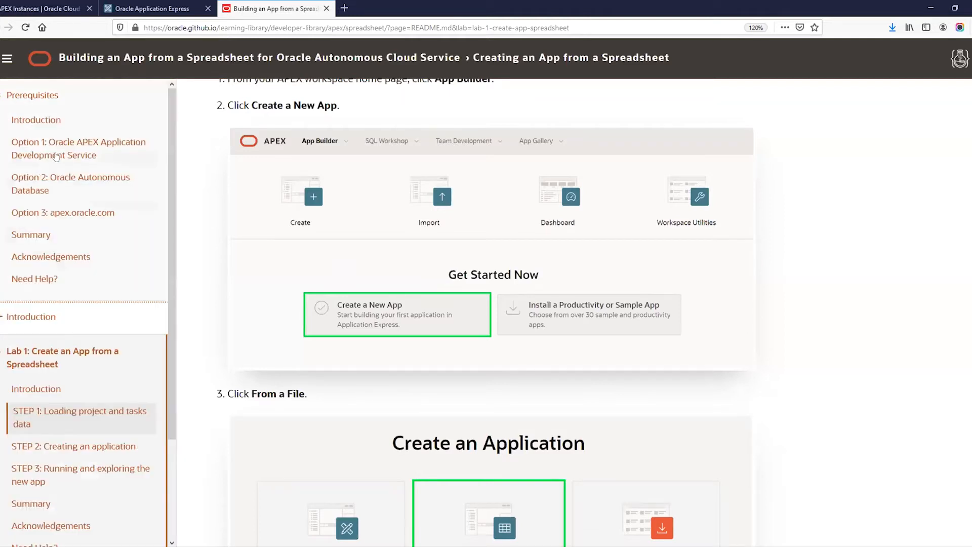
{"action": "left_click", "coordinate": [55, 155]}
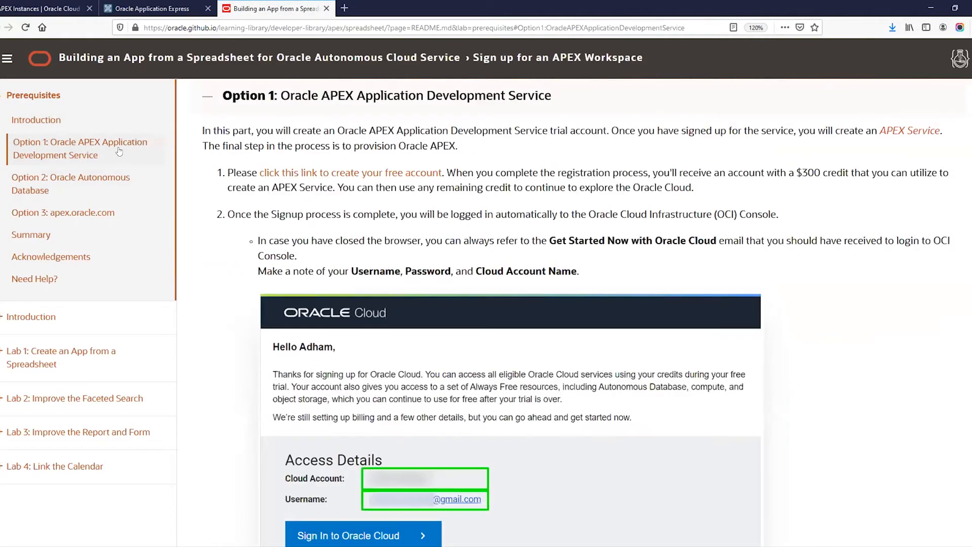
{"action": "scroll", "coordinate": [331, 382], "scroll_direction": "down", "scroll_amount": 5}
{"action": "scroll", "coordinate": [331, 383], "scroll_direction": "down", "scroll_amount": 12}
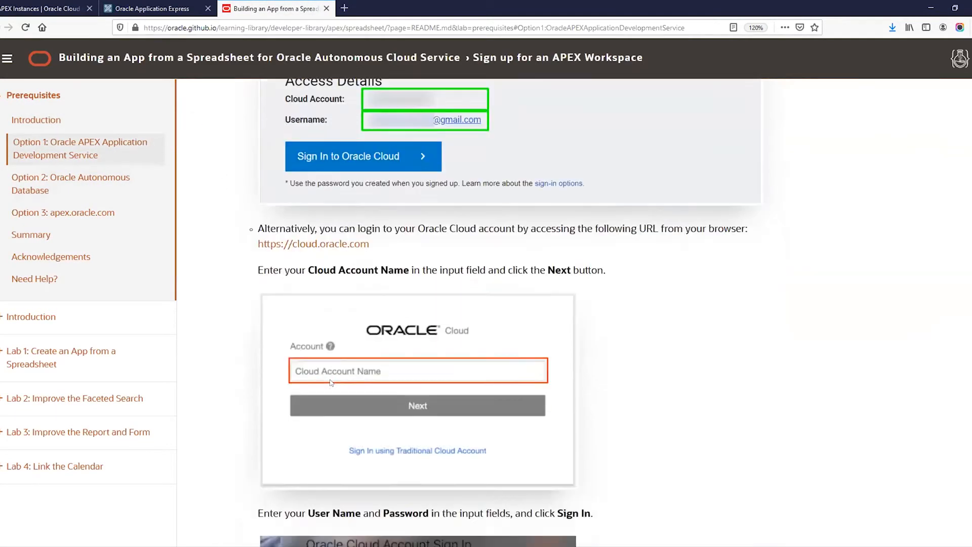
{"action": "scroll", "coordinate": [330, 382], "scroll_direction": "down", "scroll_amount": 3}
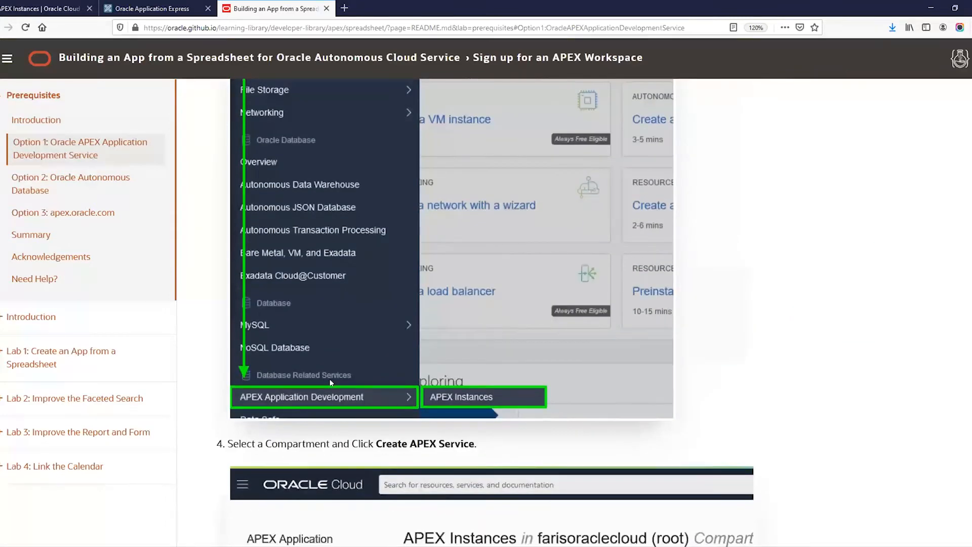
{"action": "scroll", "coordinate": [330, 382], "scroll_direction": "down", "scroll_amount": 5}
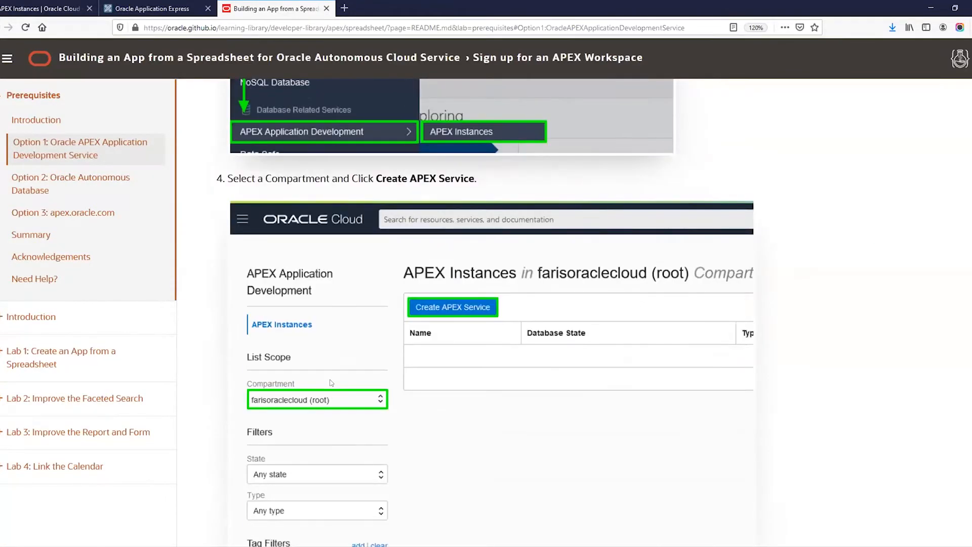
{"action": "scroll", "coordinate": [332, 383], "scroll_direction": "down", "scroll_amount": 18}
{"action": "scroll", "coordinate": [331, 378], "scroll_direction": "down", "scroll_amount": 20}
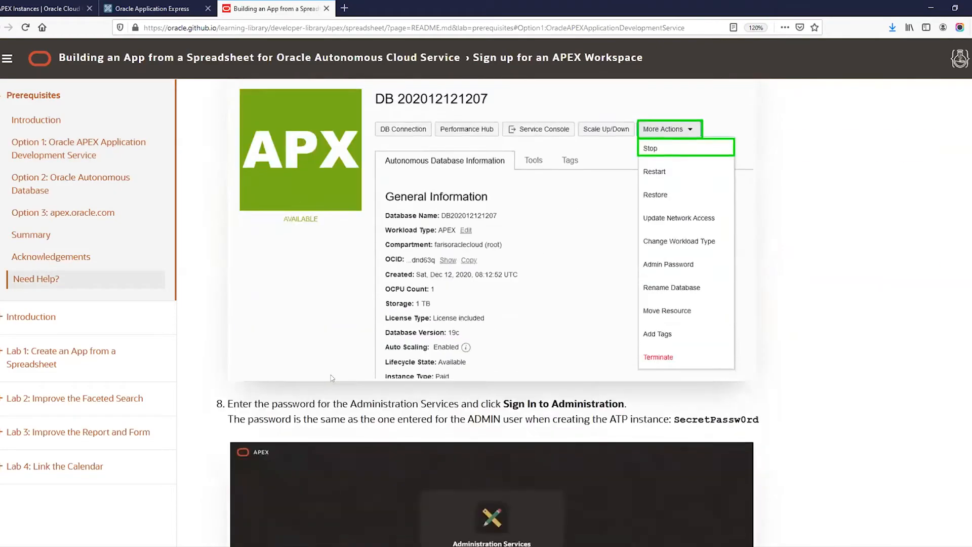
{"action": "scroll", "coordinate": [332, 378], "scroll_direction": "down", "scroll_amount": 10}
{"action": "left_click", "coordinate": [174, 9]}
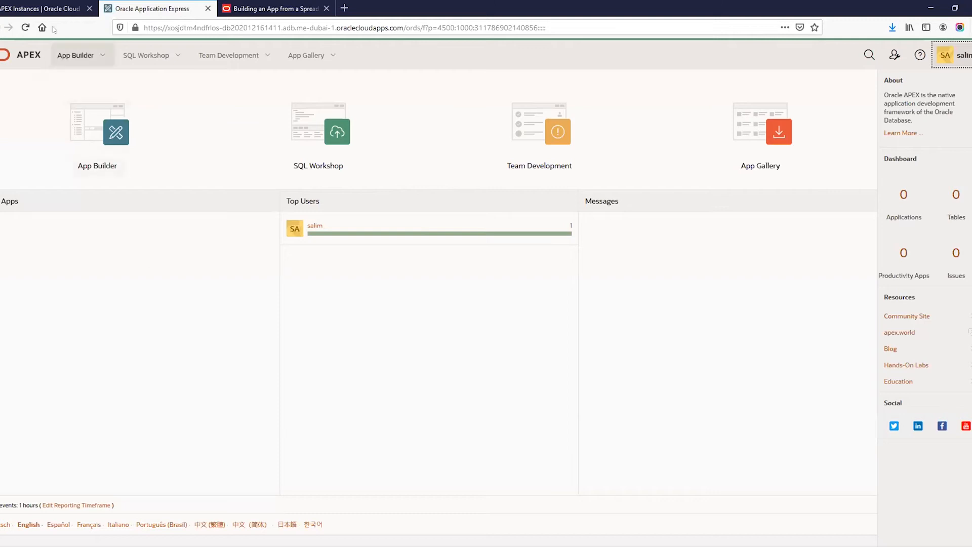
{"action": "left_click", "coordinate": [248, 7]}
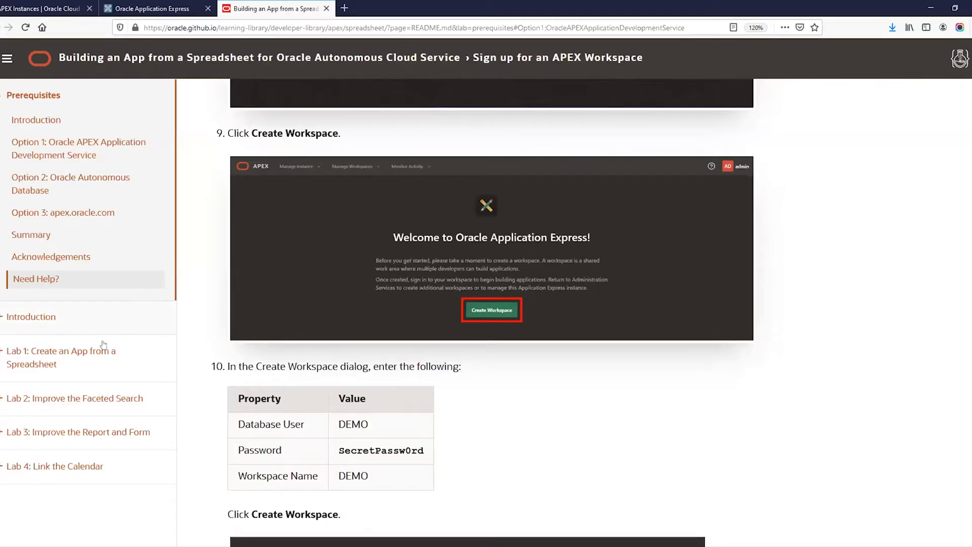
Step: Return to Lab 1 with all steps expanded and read how STEP 1 creates a new app from a file
{"action": "left_click", "coordinate": [86, 357]}
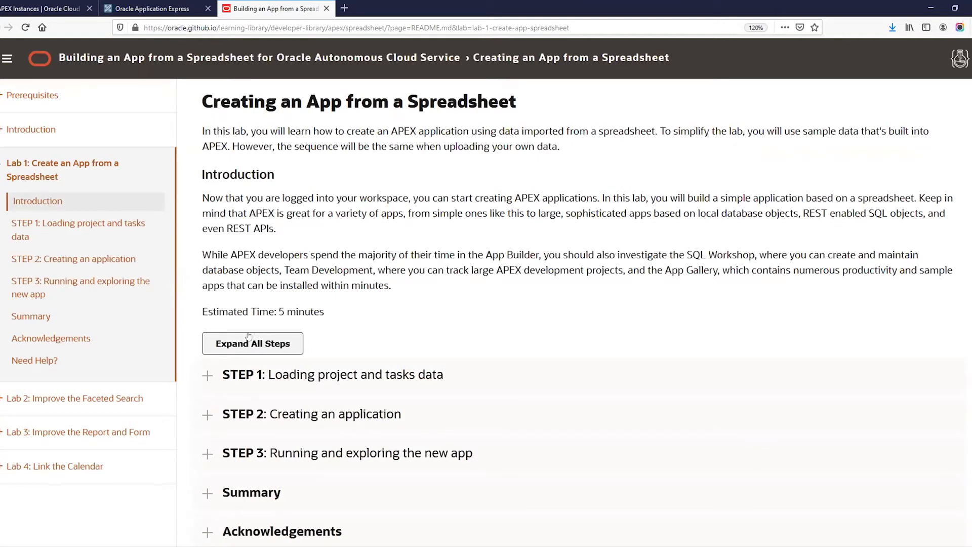
{"action": "left_click", "coordinate": [261, 343]}
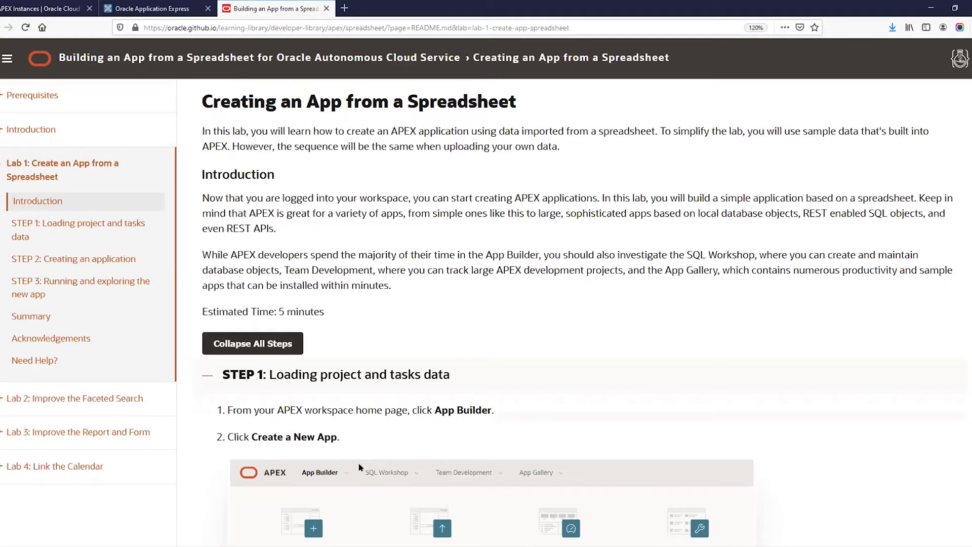
{"action": "scroll", "coordinate": [360, 466], "scroll_direction": "down", "scroll_amount": 4}
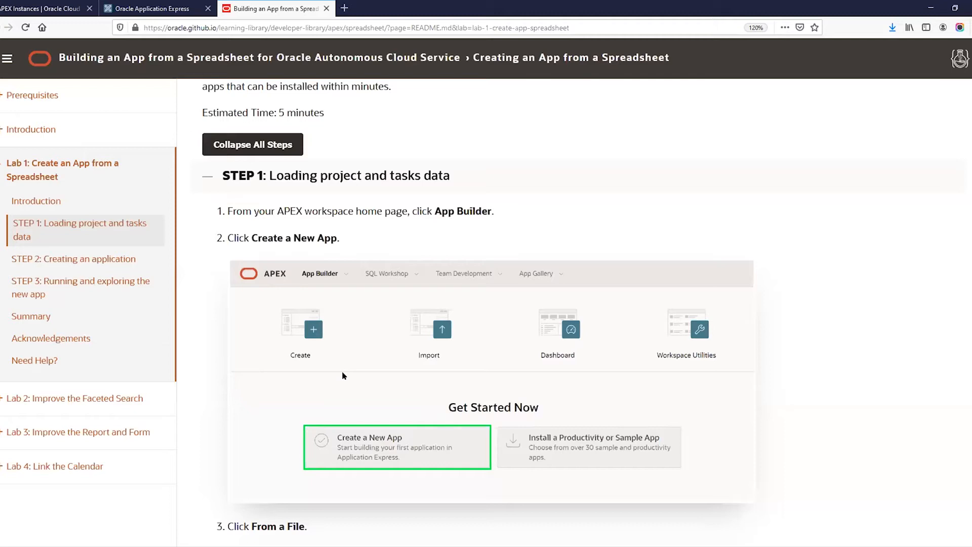
{"action": "scroll", "coordinate": [342, 327], "scroll_direction": "down", "scroll_amount": 5}
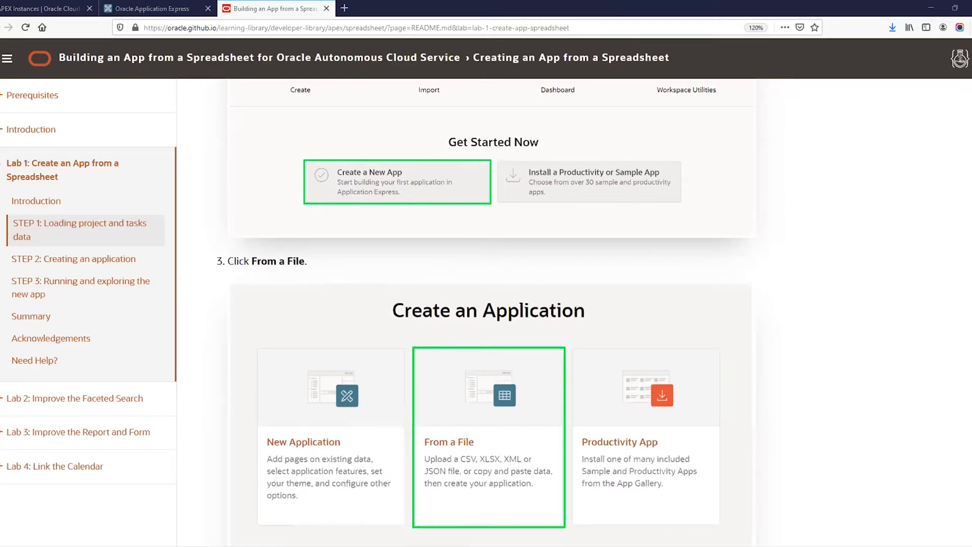
{"action": "scroll", "coordinate": [123, 273], "scroll_direction": "up", "scroll_amount": 4}
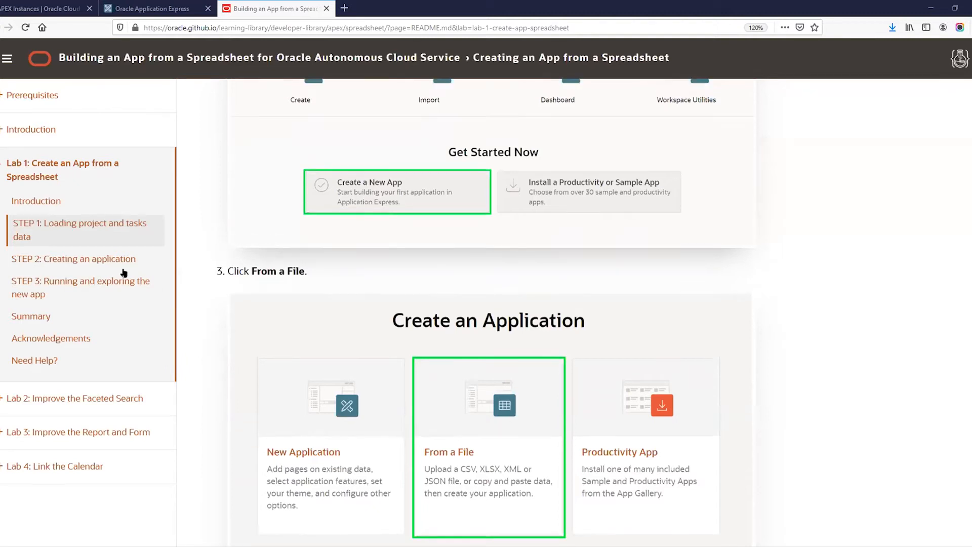
{"action": "scroll", "coordinate": [123, 273], "scroll_direction": "down", "scroll_amount": 4}
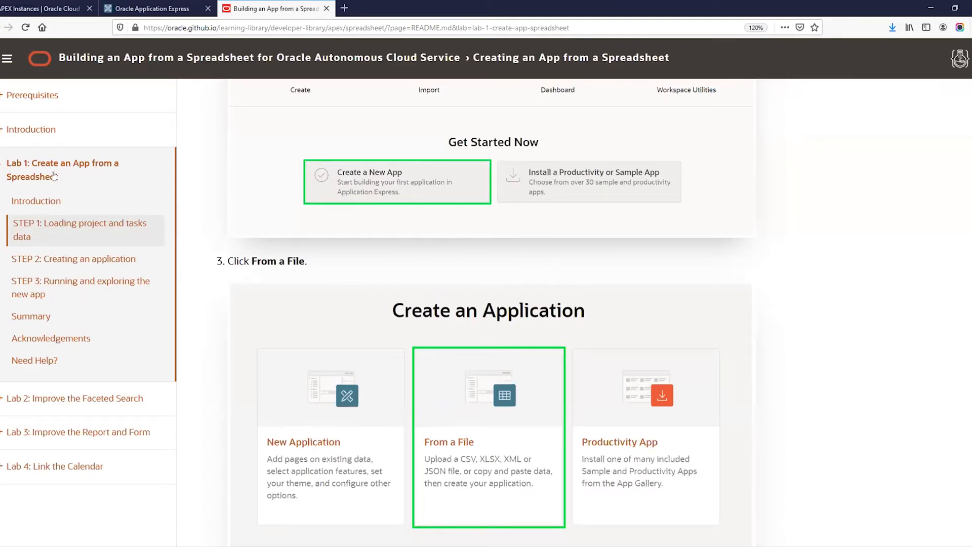
{"action": "scroll", "coordinate": [231, 349], "scroll_direction": "up", "scroll_amount": 4}
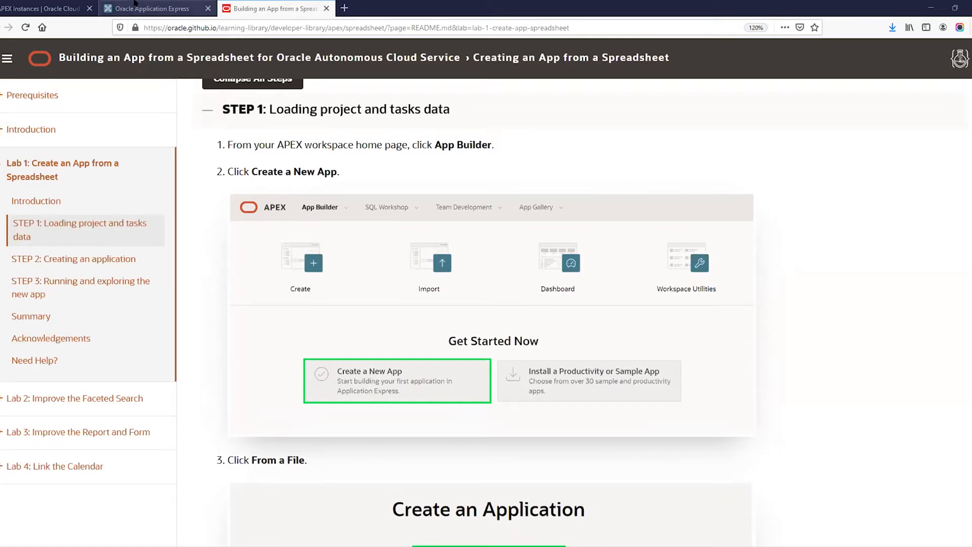
Step: Switch to the APEX workspace and start a new App Builder application based on a file
{"action": "left_click", "coordinate": [147, 8]}
{"action": "left_click", "coordinate": [112, 157]}
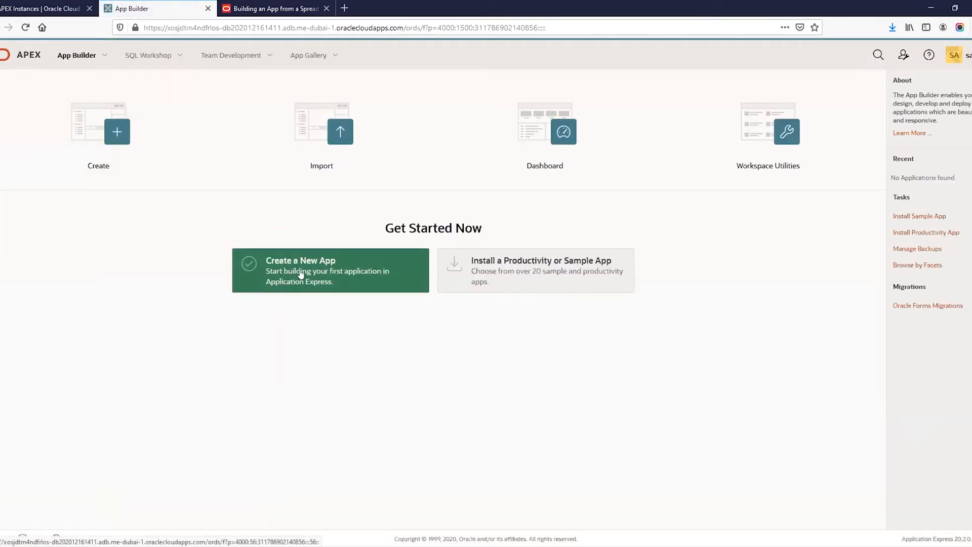
{"action": "left_click", "coordinate": [301, 274]}
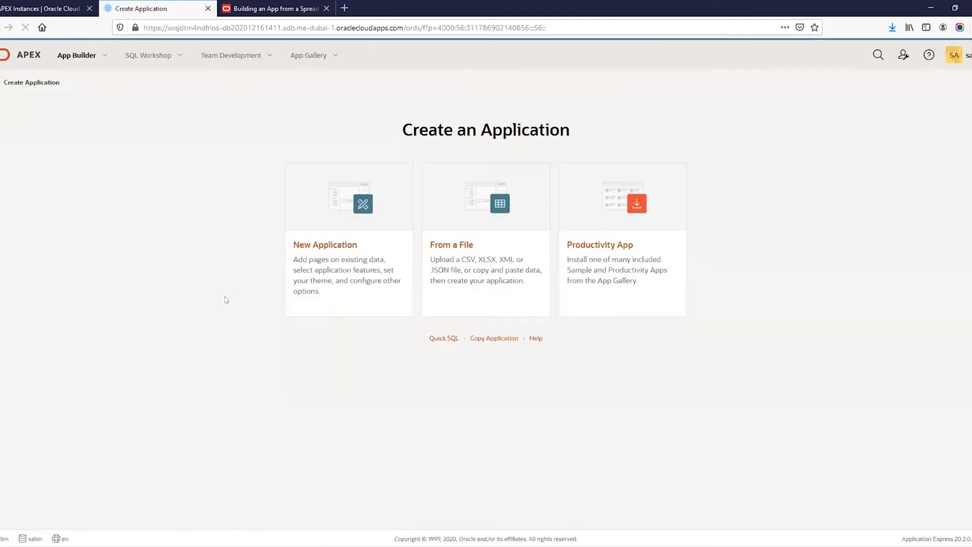
{"action": "left_click", "coordinate": [491, 269]}
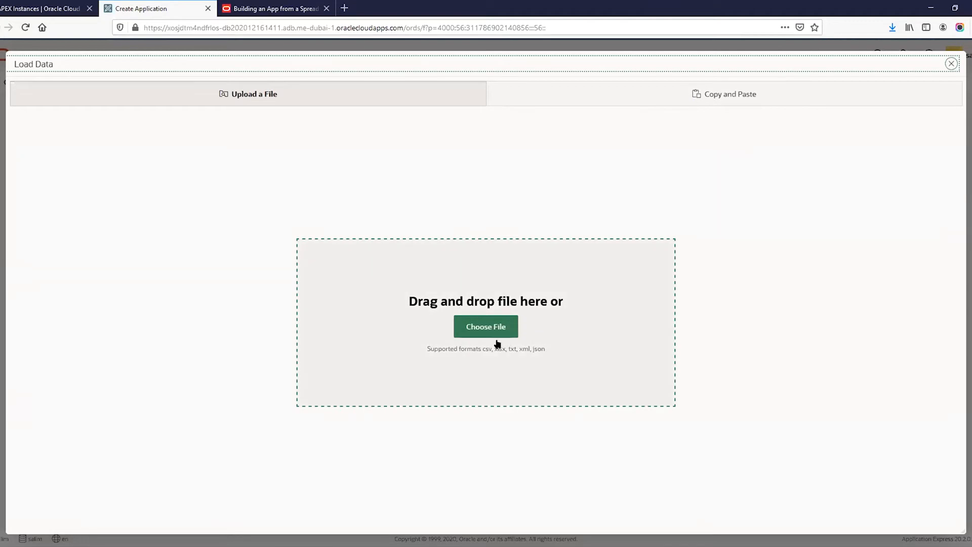
Step: Use the Project and Tasks sample data set as the pasted data and continue to the table settings
{"action": "left_click", "coordinate": [663, 93]}
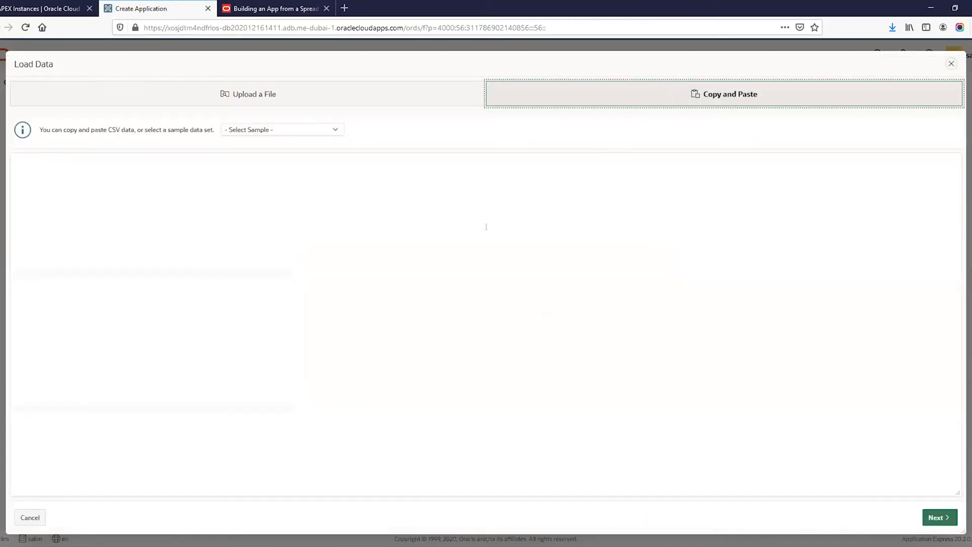
{"action": "left_click", "coordinate": [254, 129]}
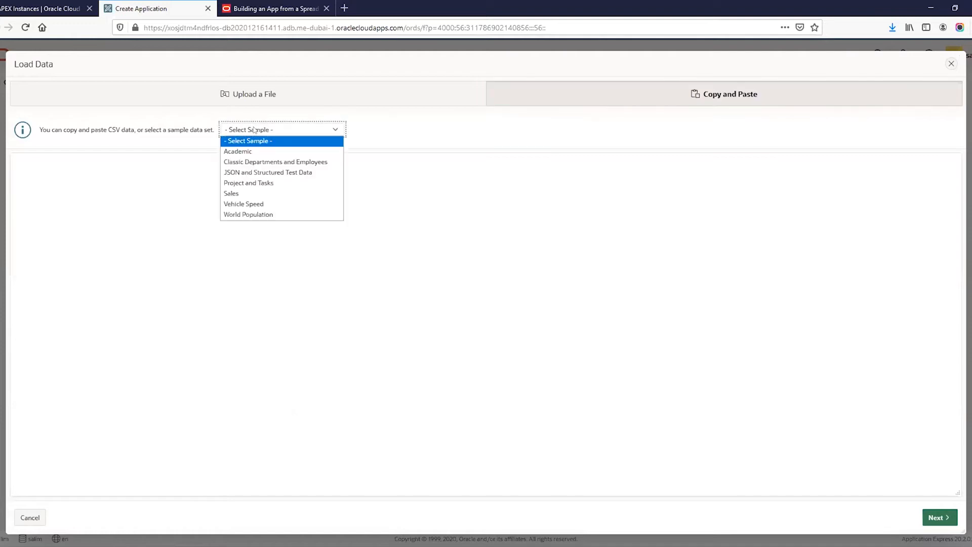
{"action": "left_click", "coordinate": [257, 182]}
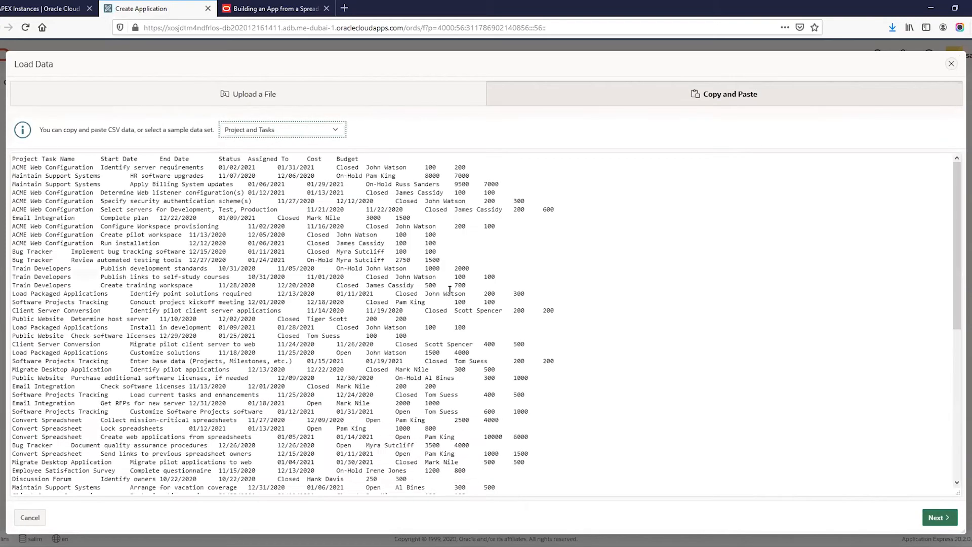
{"action": "left_click", "coordinate": [937, 517]}
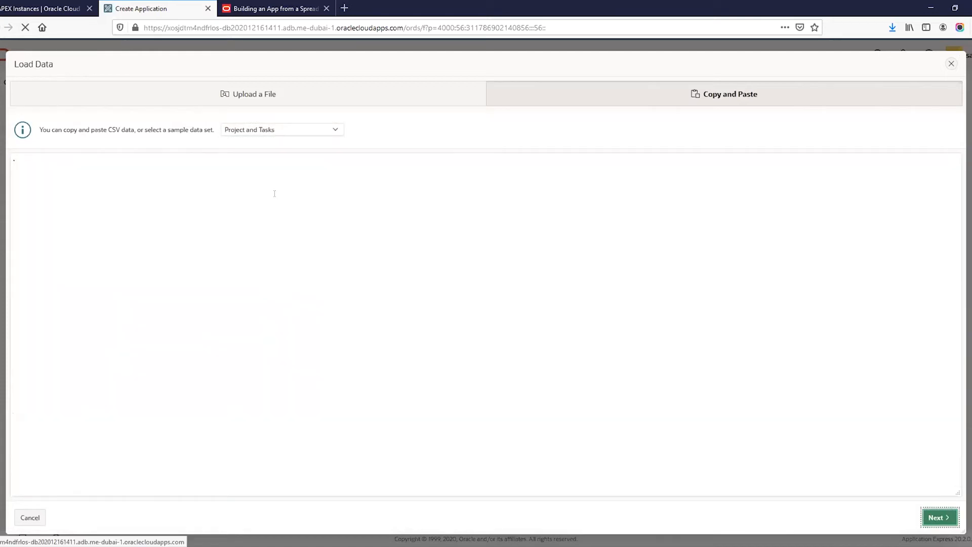
Step: Name the new table PROJECT_TASKS and load the sample data into it
{"action": "left_click", "coordinate": [313, 187]}
{"action": "type", "text": "PROJ"}
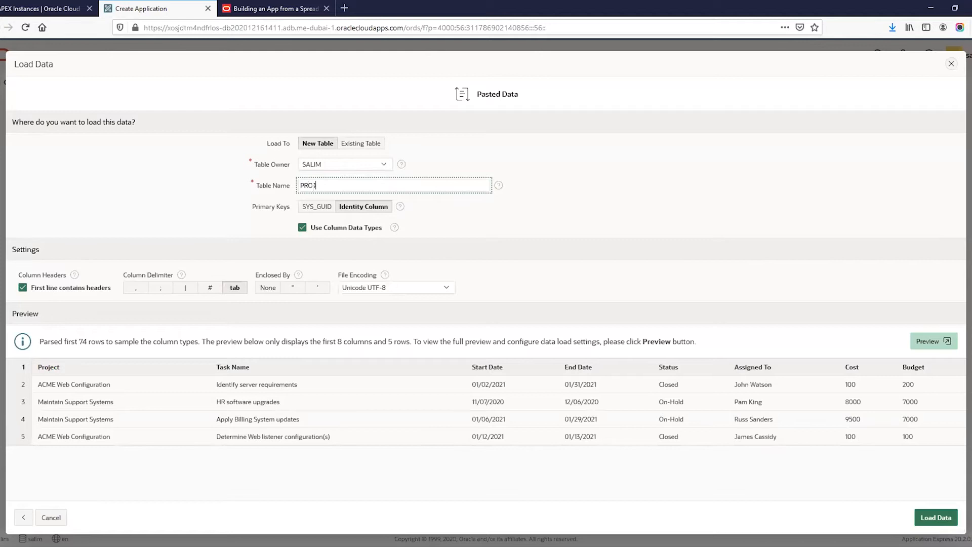
{"action": "type", "text": "ECT_DETAI"}
{"action": "key", "text": "BackSpace"}
{"action": "key", "text": "BackSpace"}
{"action": "key", "text": "BackSpace"}
{"action": "key", "text": "BackSpace"}
{"action": "key", "text": "BackSpace"}
{"action": "type", "text": "TASKS"}
{"action": "left_click", "coordinate": [935, 518]}
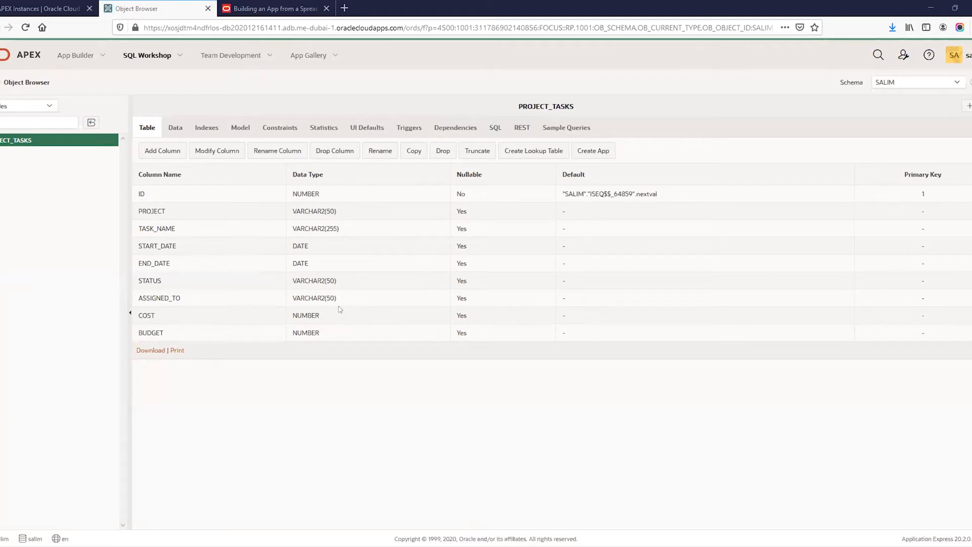
Step: Create the Project Tasks application from the PROJECT_TASKS table with all features enabled
{"action": "left_click", "coordinate": [593, 152]}
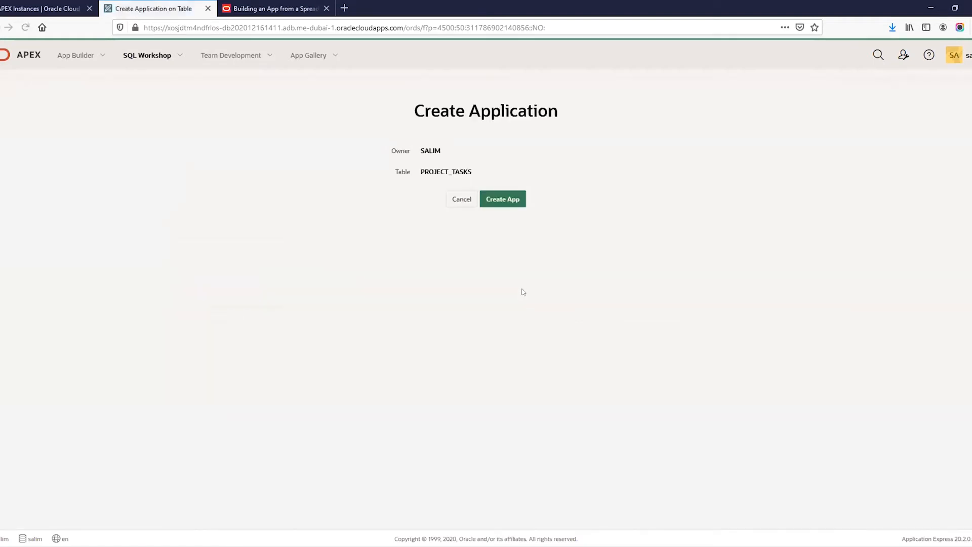
{"action": "left_click", "coordinate": [506, 207]}
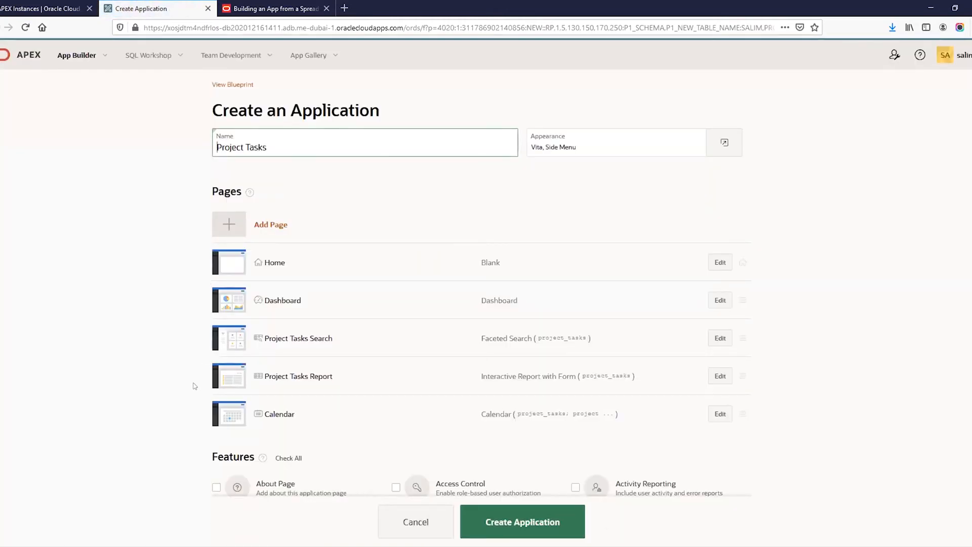
{"action": "scroll", "coordinate": [193, 386], "scroll_direction": "down", "scroll_amount": 1}
{"action": "scroll", "coordinate": [193, 387], "scroll_direction": "down", "scroll_amount": 1}
{"action": "left_click", "coordinate": [289, 350]}
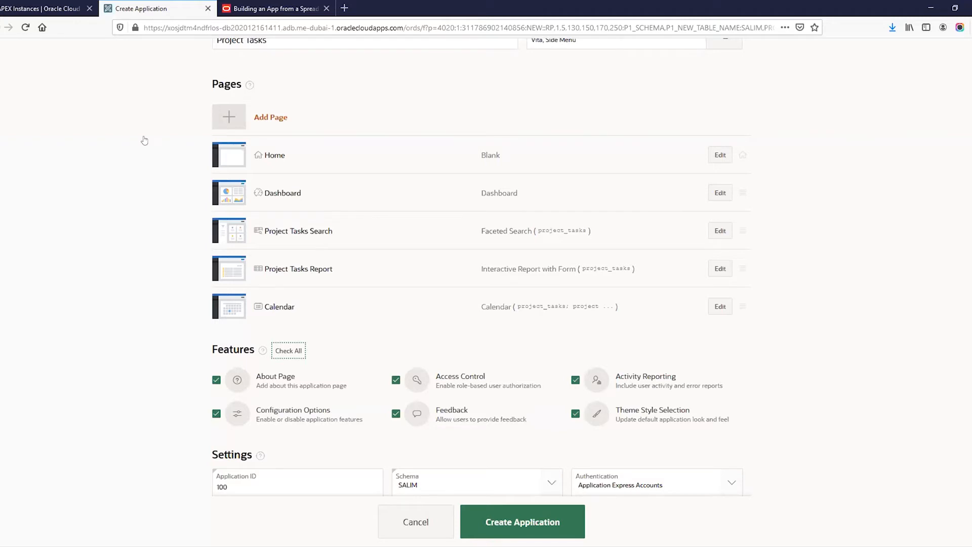
{"action": "scroll", "coordinate": [144, 140], "scroll_direction": "down", "scroll_amount": 3}
{"action": "left_click", "coordinate": [538, 497]}
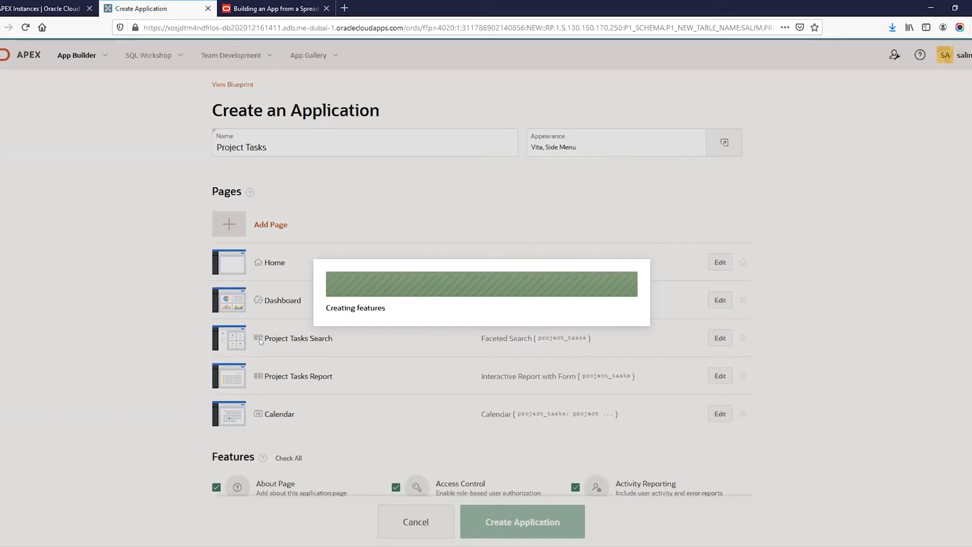
{"action": "scroll", "coordinate": [381, 439], "scroll_direction": "down", "scroll_amount": 2}
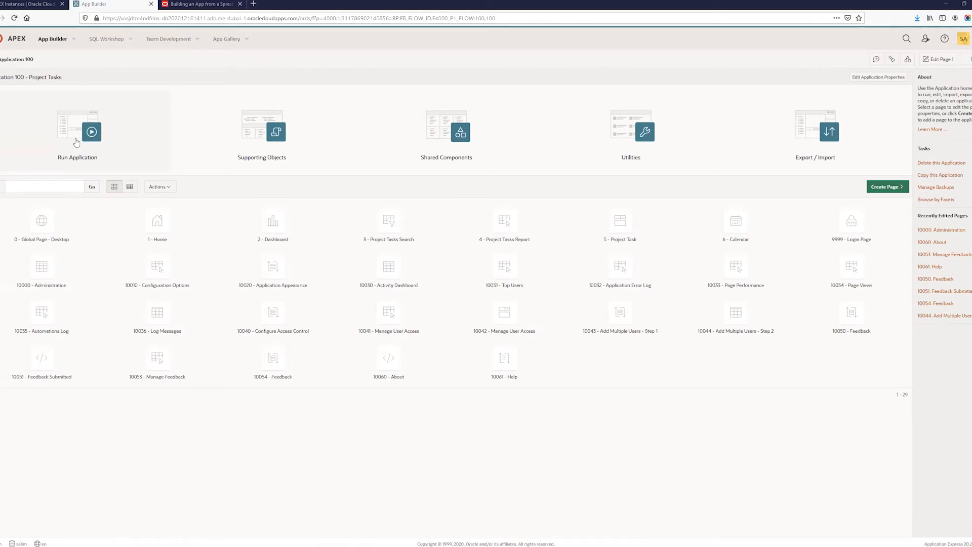
Step: Run the Project Tasks application and sign in with the saved username and password
{"action": "left_click", "coordinate": [76, 142]}
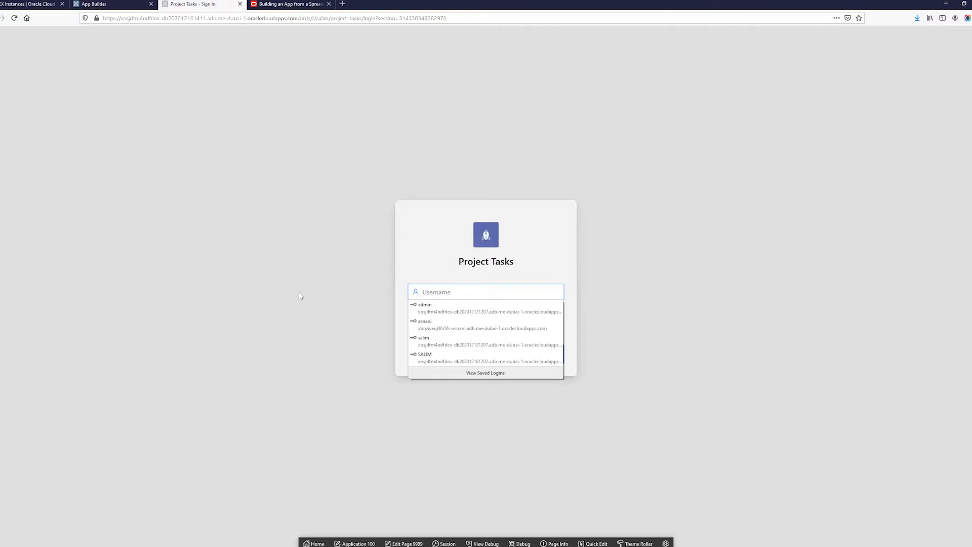
{"action": "left_click", "coordinate": [324, 367]}
{"action": "left_click", "coordinate": [432, 294]}
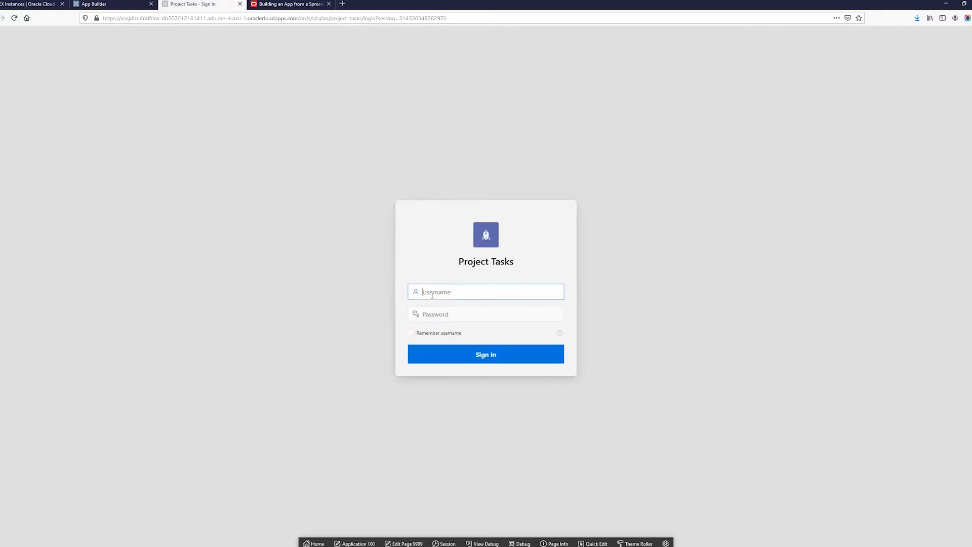
{"action": "left_click", "coordinate": [431, 354]}
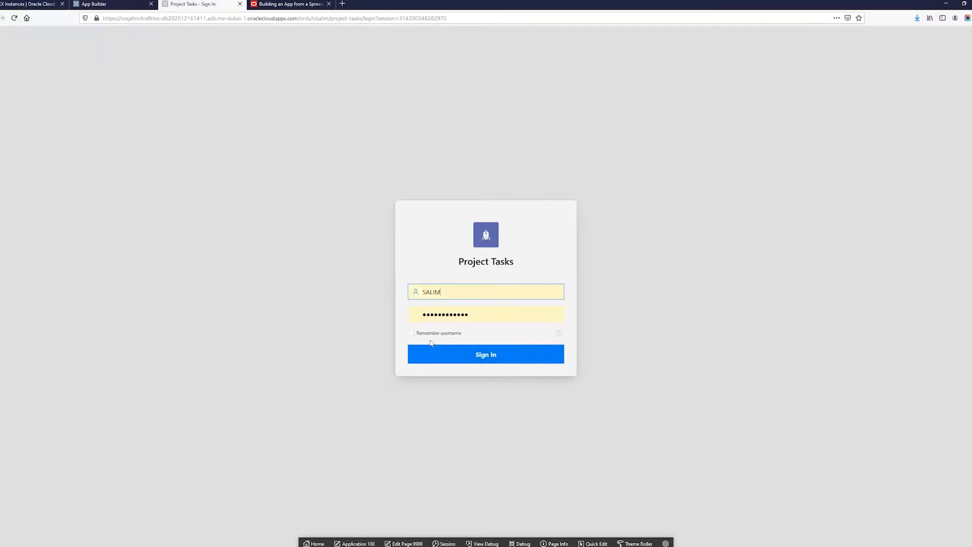
{"action": "left_click", "coordinate": [429, 333]}
{"action": "left_click", "coordinate": [432, 352]}
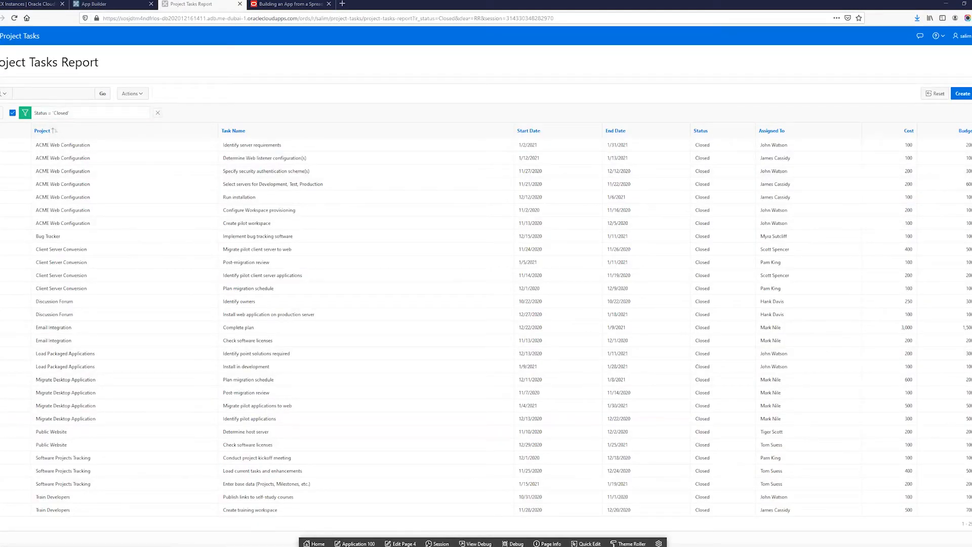
Step: Go from the Project Tasks Report to the application's home page and open Project Tasks Search
{"action": "left_click", "coordinate": [0, 36]}
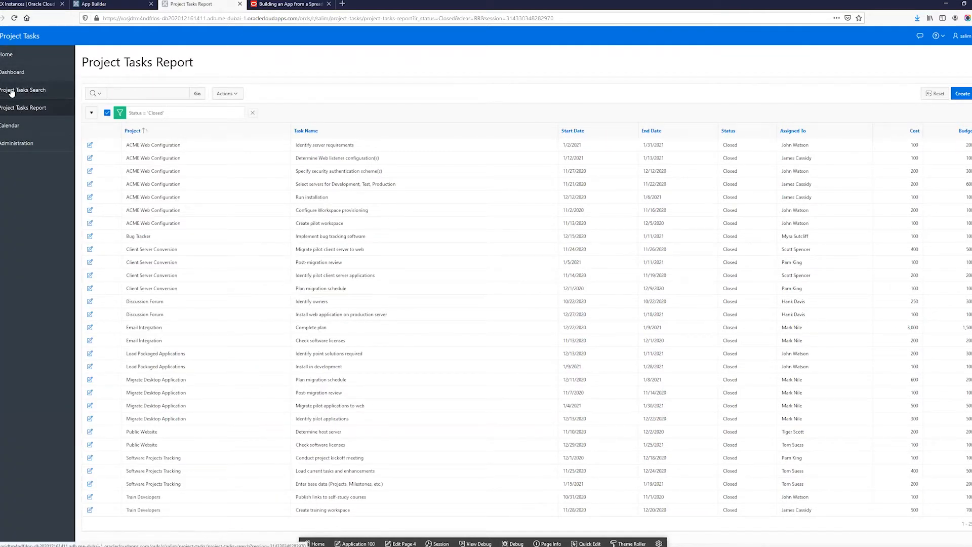
{"action": "left_click", "coordinate": [9, 55]}
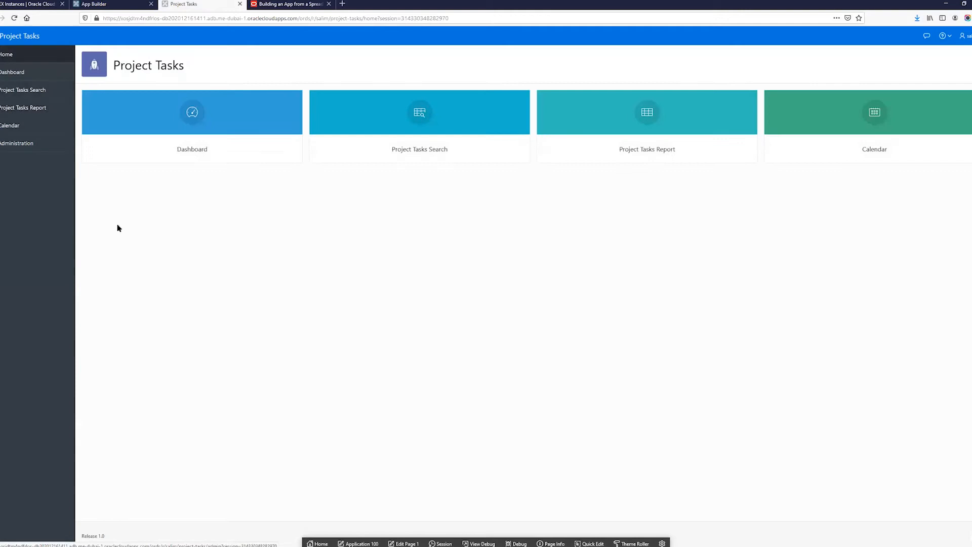
{"action": "left_click", "coordinate": [449, 126]}
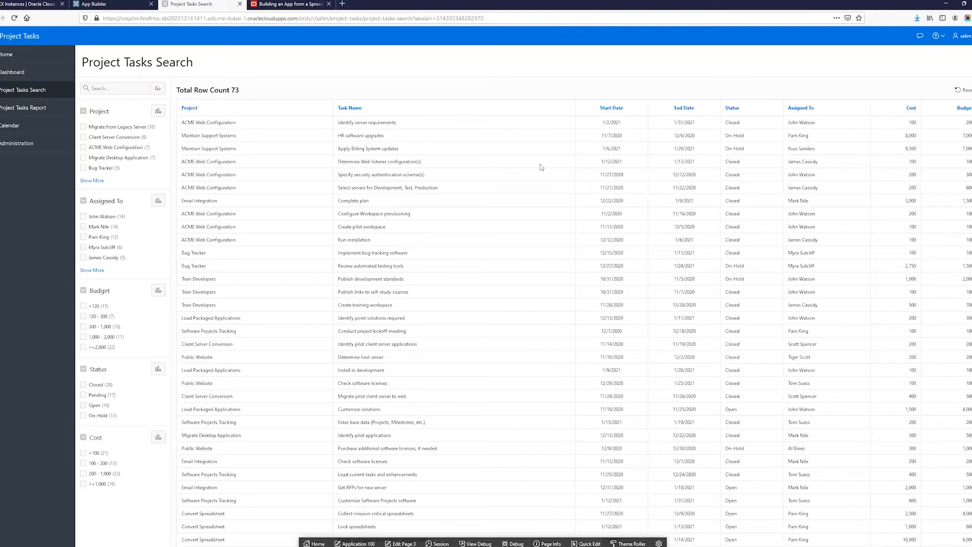
Step: In the workshop guide, open Lab 2: Improve the Faceted Search and expand all its steps to read Step 1
{"action": "left_click", "coordinate": [273, 4]}
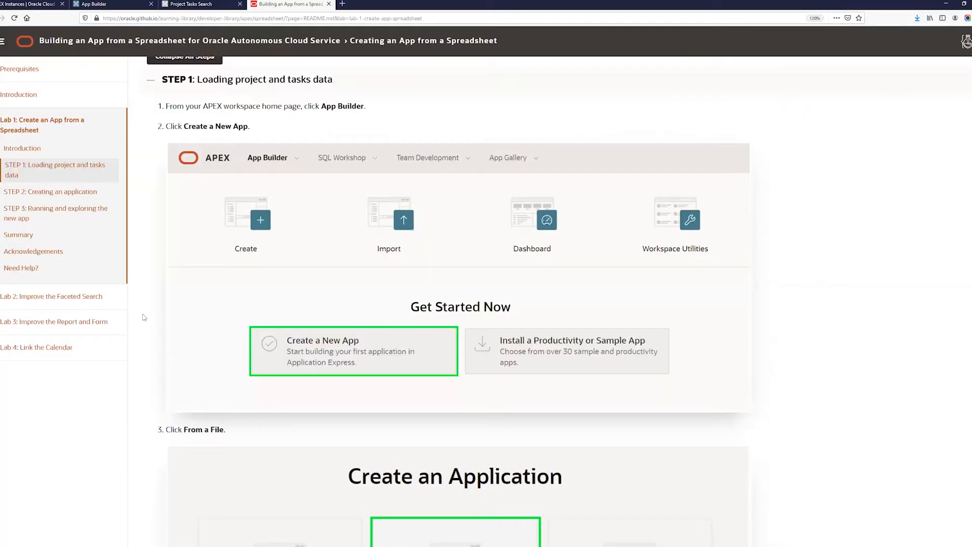
{"action": "left_click", "coordinate": [33, 298]}
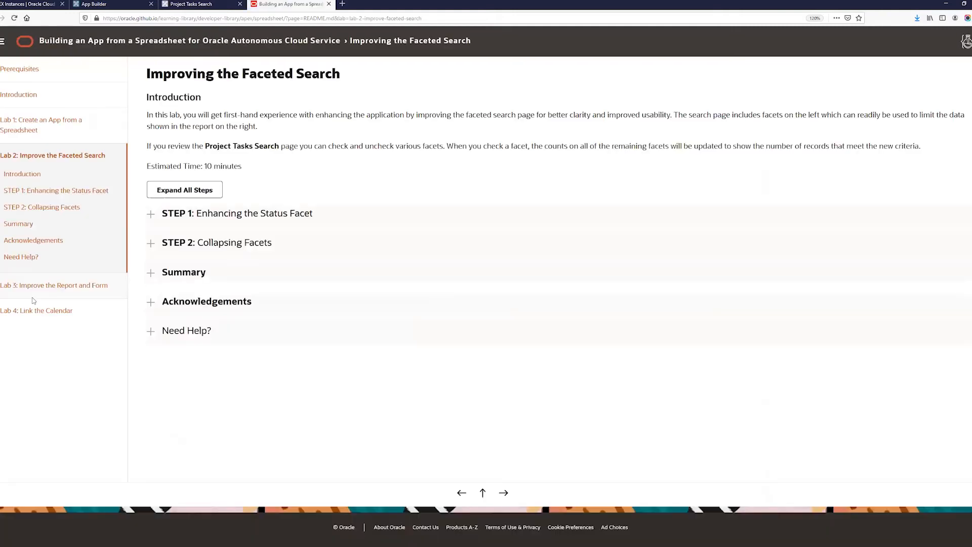
{"action": "left_click", "coordinate": [196, 190]}
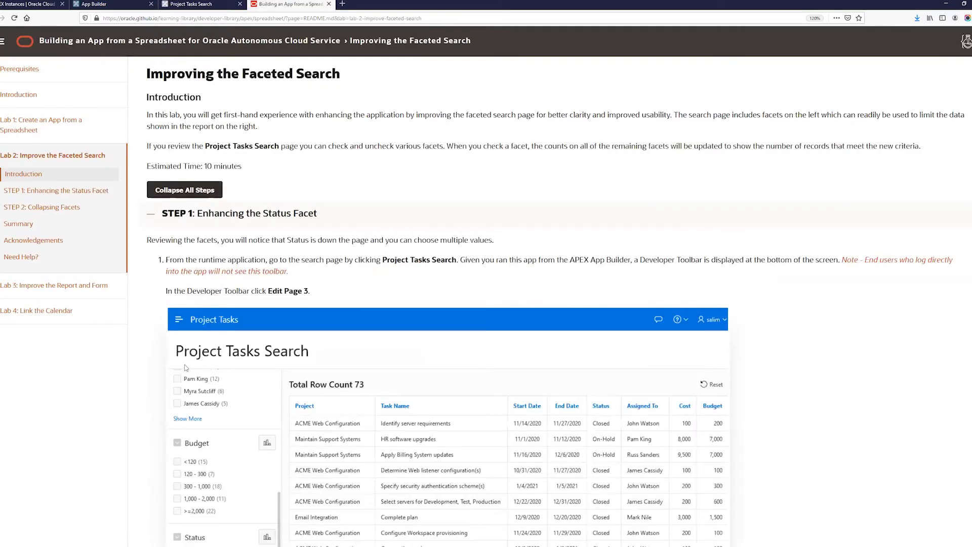
{"action": "scroll", "coordinate": [186, 368], "scroll_direction": "down", "scroll_amount": 3}
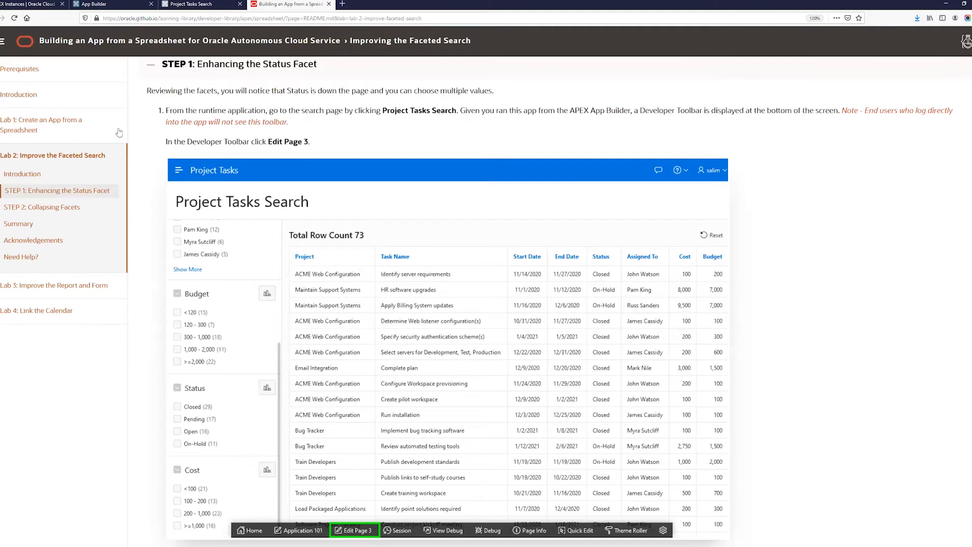
Step: In the running application, try the Status facet by filtering on Closed and Pending, and clear both filters
{"action": "left_click", "coordinate": [191, 4]}
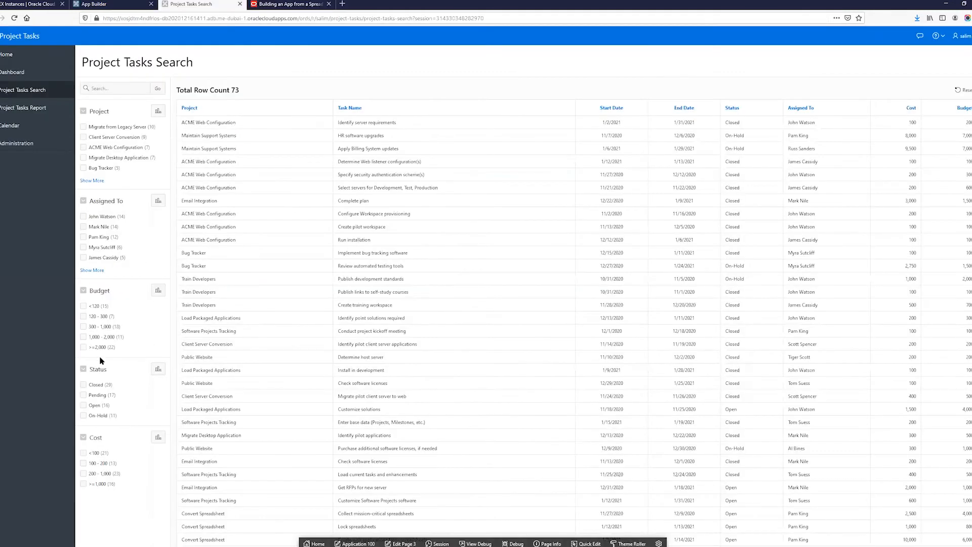
{"action": "left_click", "coordinate": [84, 385]}
{"action": "left_click", "coordinate": [87, 387]}
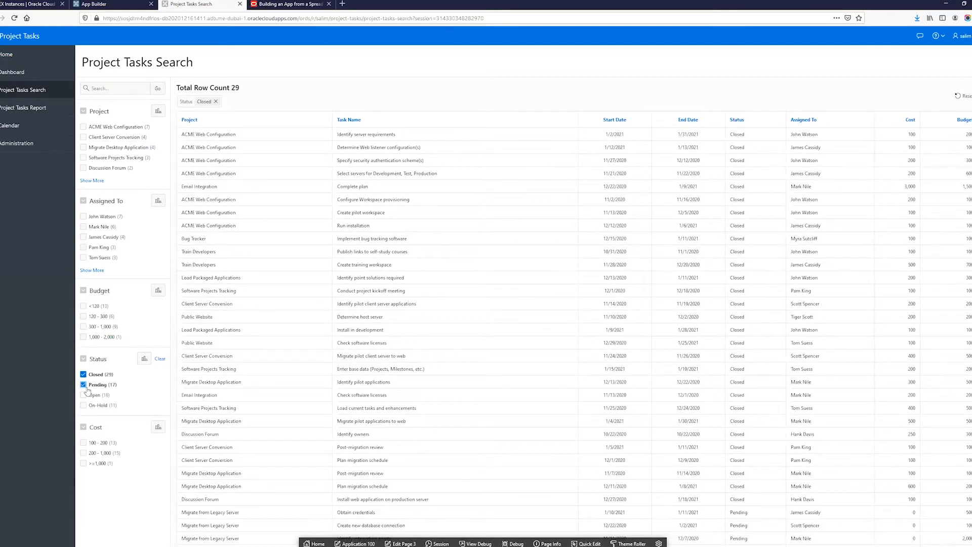
{"action": "left_click", "coordinate": [83, 374]}
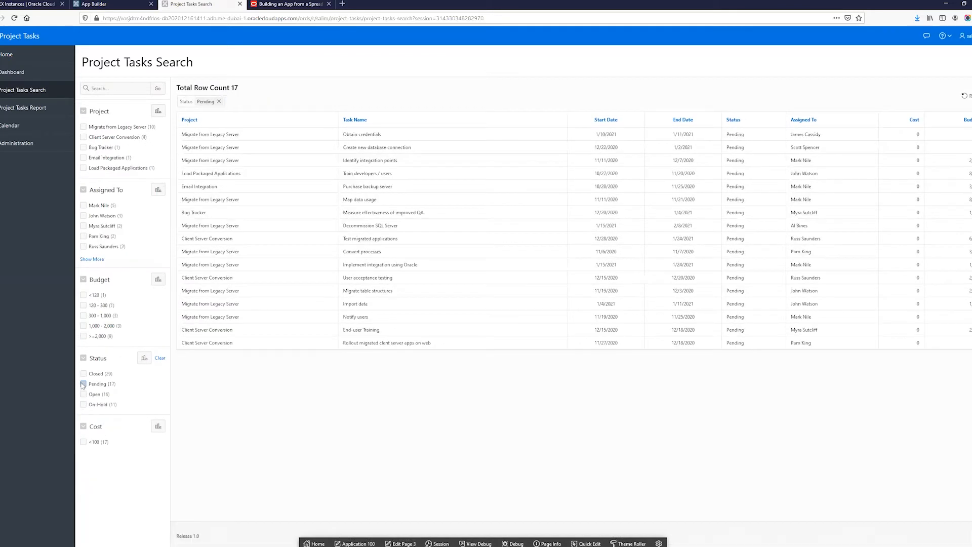
{"action": "left_click", "coordinate": [83, 384]}
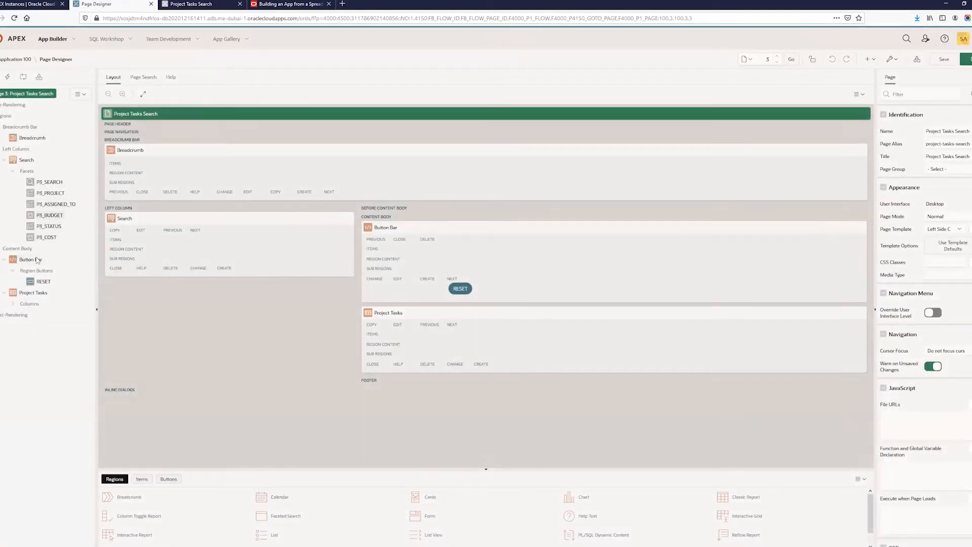
Step: Select the P3_STATUS facet of page 3, Project Tasks Search, in Page Designer
{"action": "left_click", "coordinate": [49, 226]}
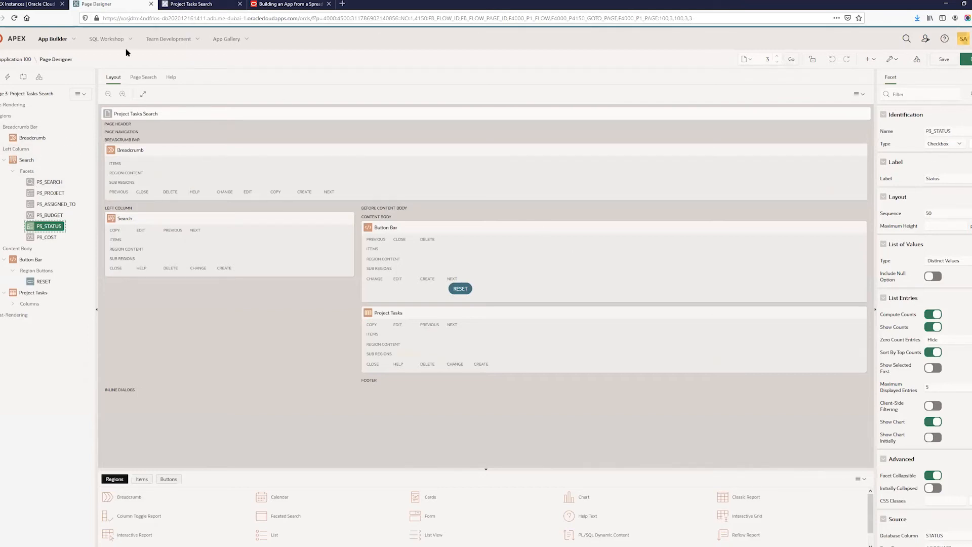
Step: Read the guide's Step 1 on opening page 3, reordering P3_STATUS under P3_PROJECT and converting it to a radio group
{"action": "left_click", "coordinate": [276, 4]}
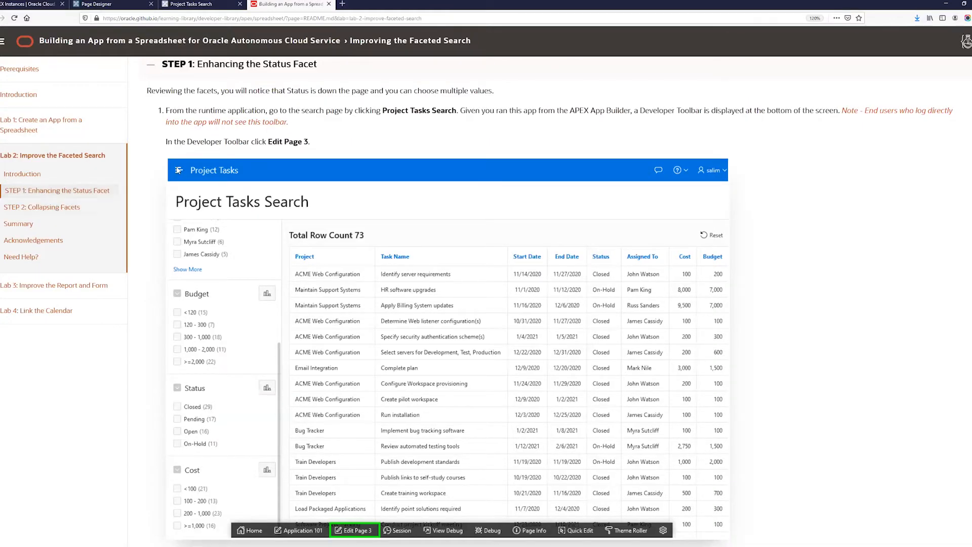
{"action": "scroll", "coordinate": [182, 170], "scroll_direction": "up", "scroll_amount": 3}
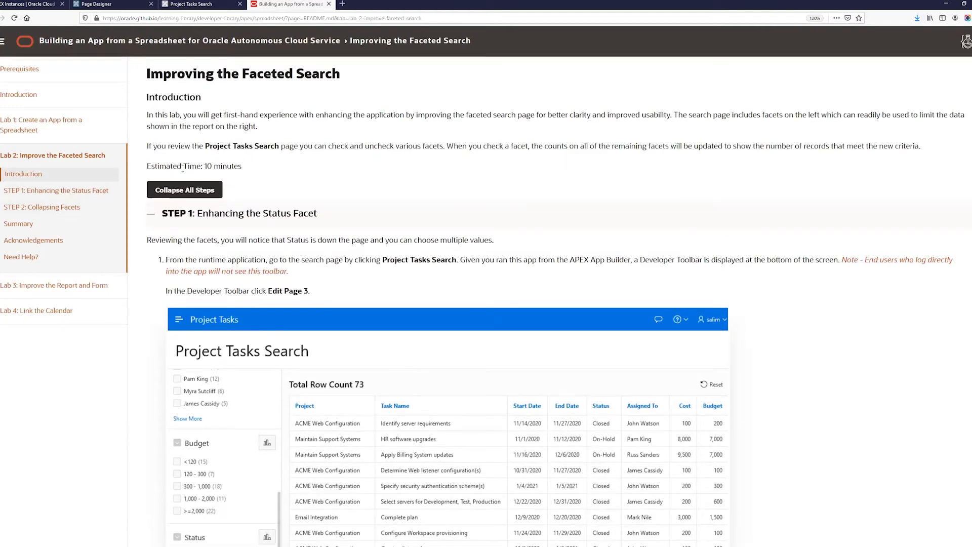
{"action": "scroll", "coordinate": [182, 168], "scroll_direction": "down", "scroll_amount": 5}
{"action": "scroll", "coordinate": [183, 170], "scroll_direction": "up", "scroll_amount": 3}
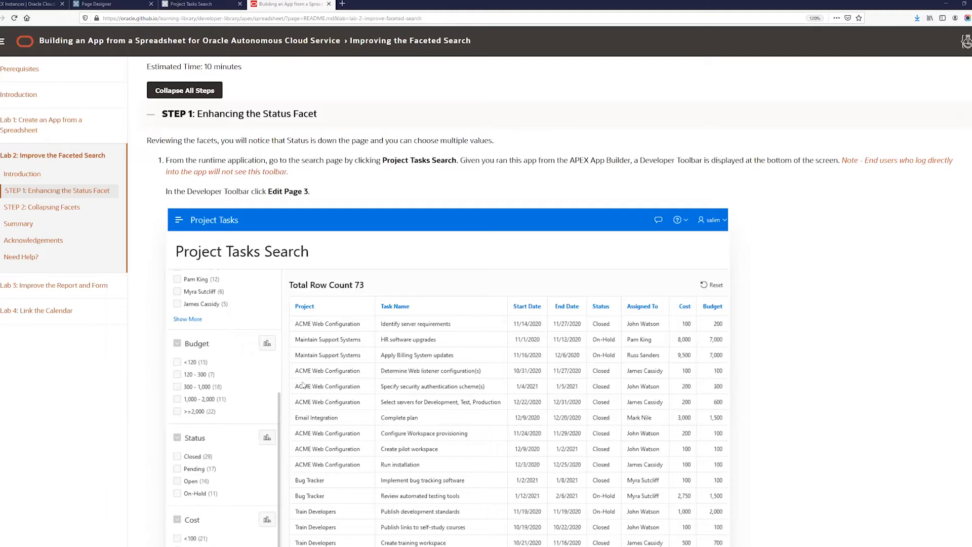
{"action": "scroll", "coordinate": [275, 351], "scroll_direction": "down", "scroll_amount": 6}
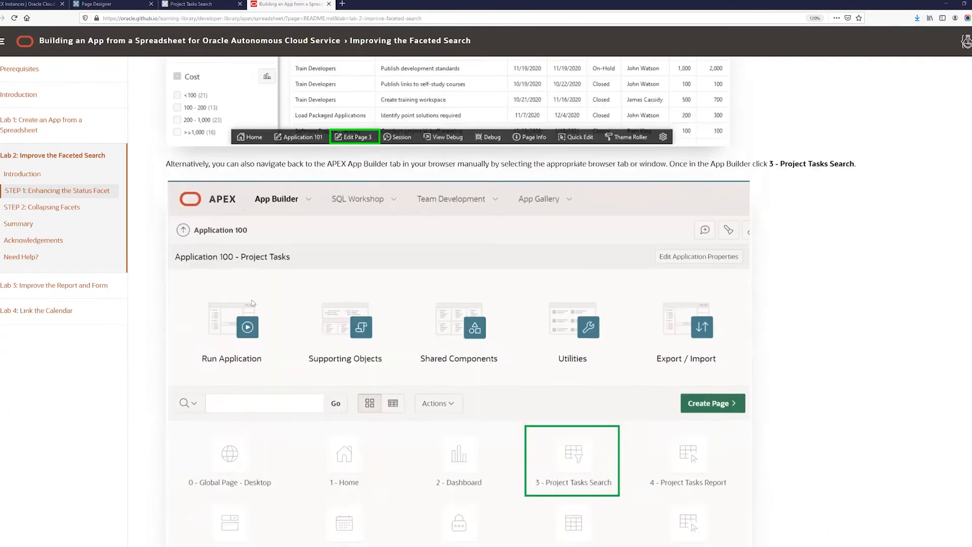
{"action": "scroll", "coordinate": [194, 194], "scroll_direction": "up", "scroll_amount": 4}
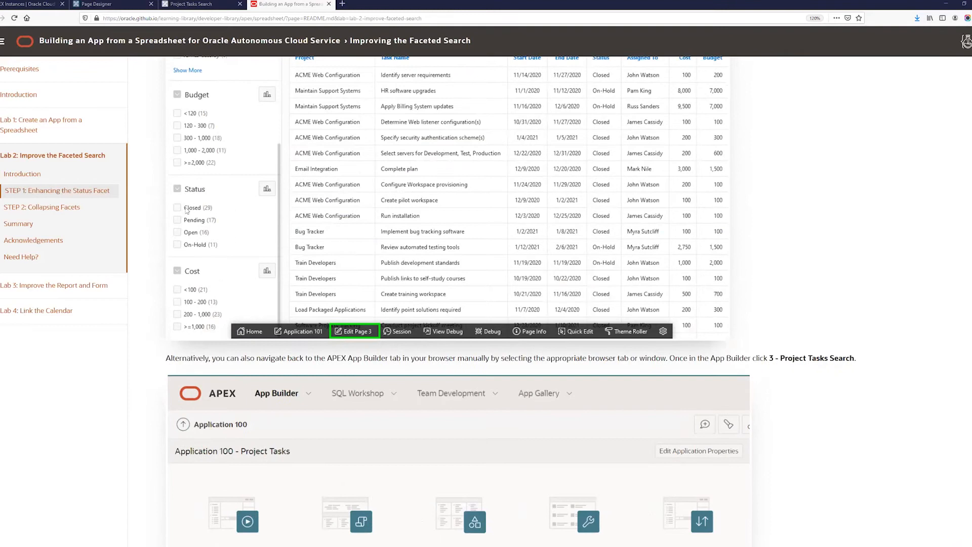
{"action": "scroll", "coordinate": [248, 396], "scroll_direction": "down", "scroll_amount": 1}
{"action": "scroll", "coordinate": [248, 397], "scroll_direction": "down", "scroll_amount": 5}
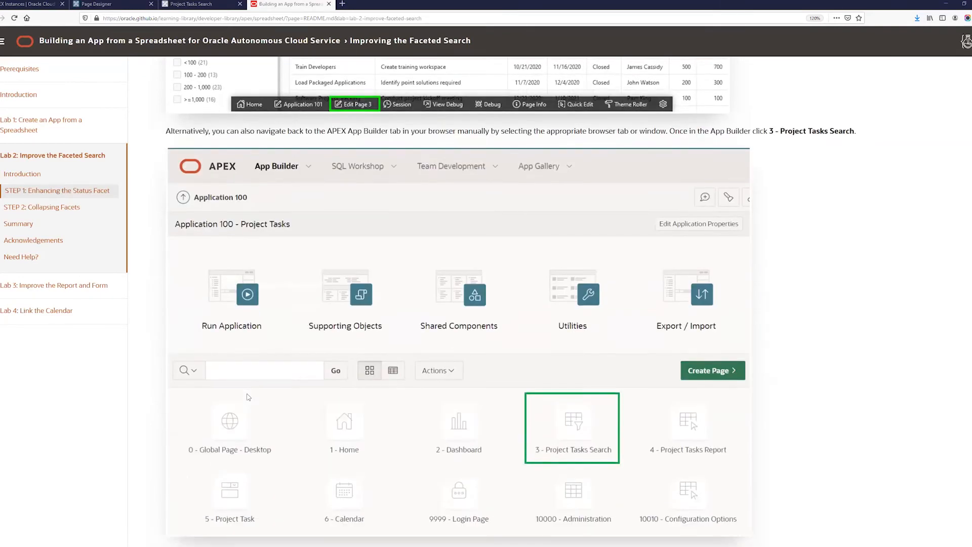
{"action": "scroll", "coordinate": [246, 394], "scroll_direction": "down", "scroll_amount": 3}
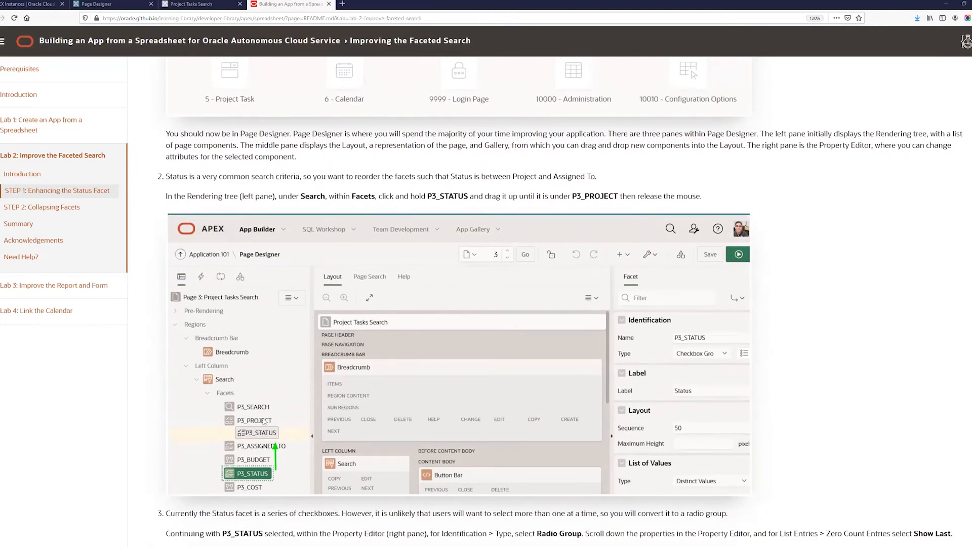
{"action": "scroll", "coordinate": [270, 442], "scroll_direction": "down", "scroll_amount": 3}
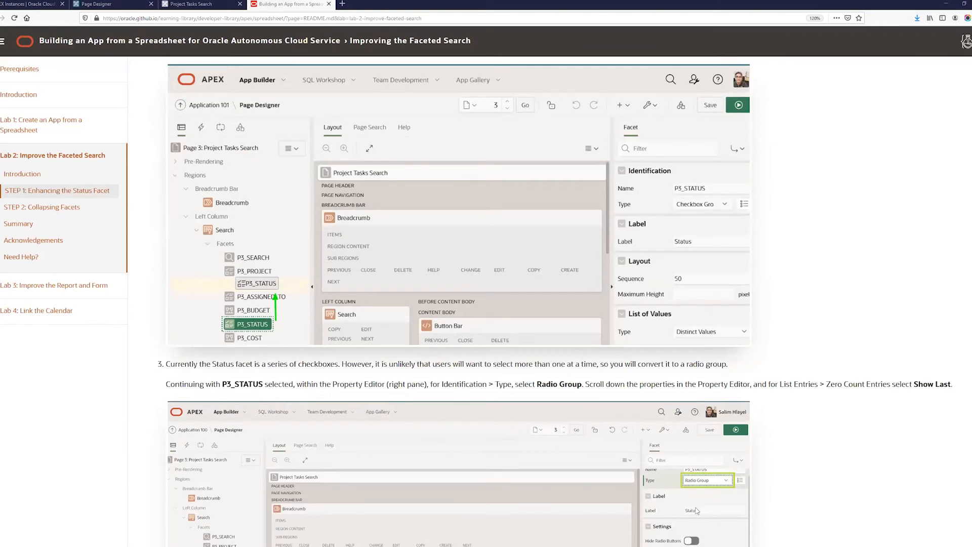
{"action": "scroll", "coordinate": [678, 496], "scroll_direction": "down", "scroll_amount": 3}
Step: Return to the running application's home page and reopen Project Tasks Search
{"action": "key", "text": "ctrl+shift+Tab"}
{"action": "left_click", "coordinate": [4, 57]}
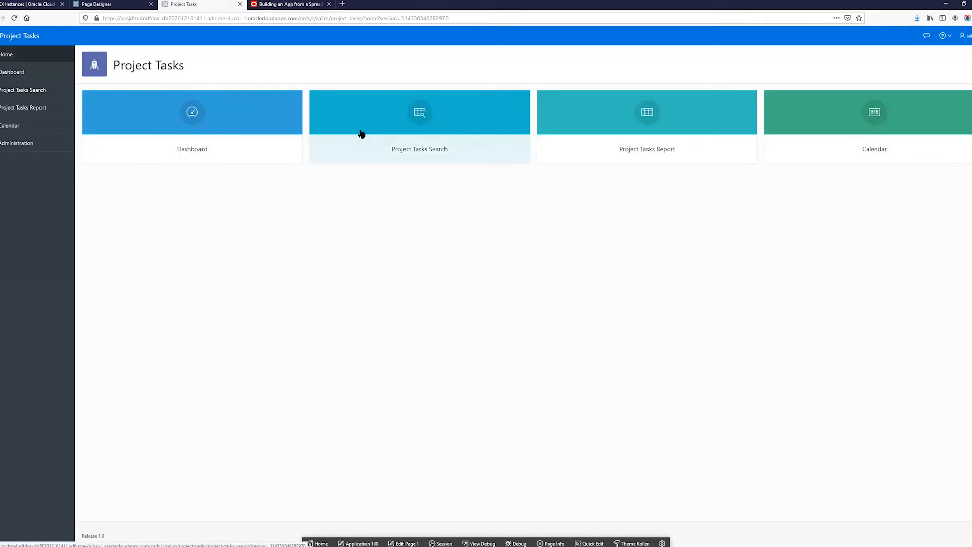
{"action": "left_click", "coordinate": [405, 124]}
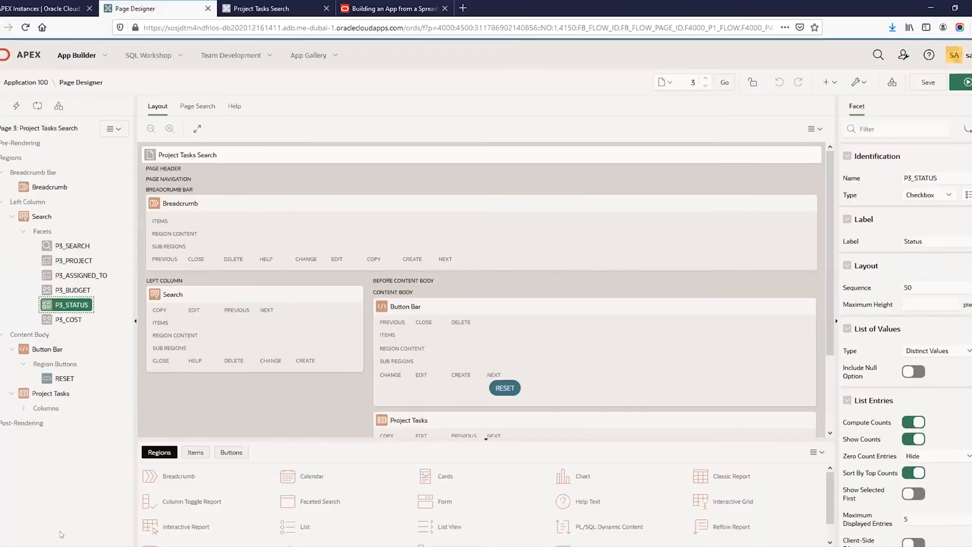
Step: Review the guide's instructions for reaching page 3 in Page Designer under Enhancing the Status Facet
{"action": "left_click", "coordinate": [390, 9]}
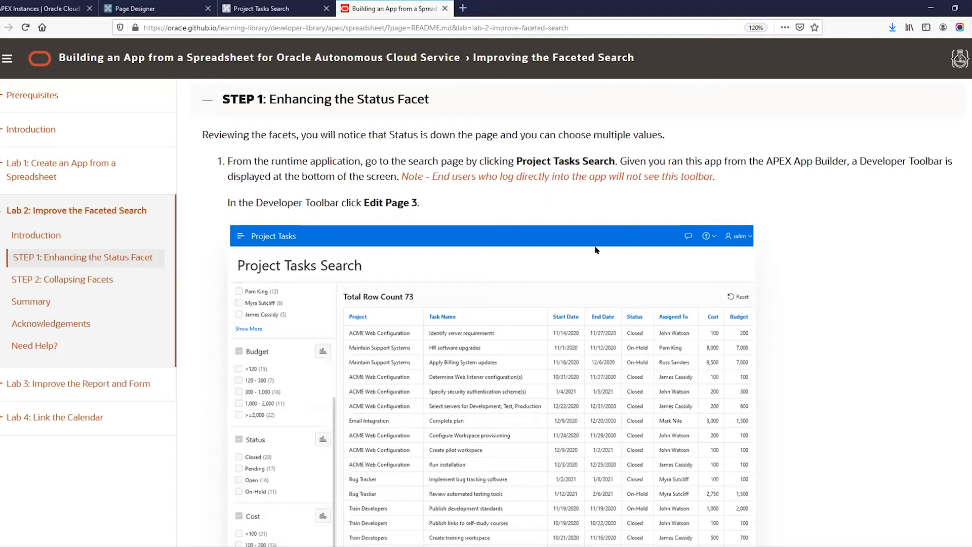
{"action": "scroll", "coordinate": [514, 268], "scroll_direction": "down", "scroll_amount": 10}
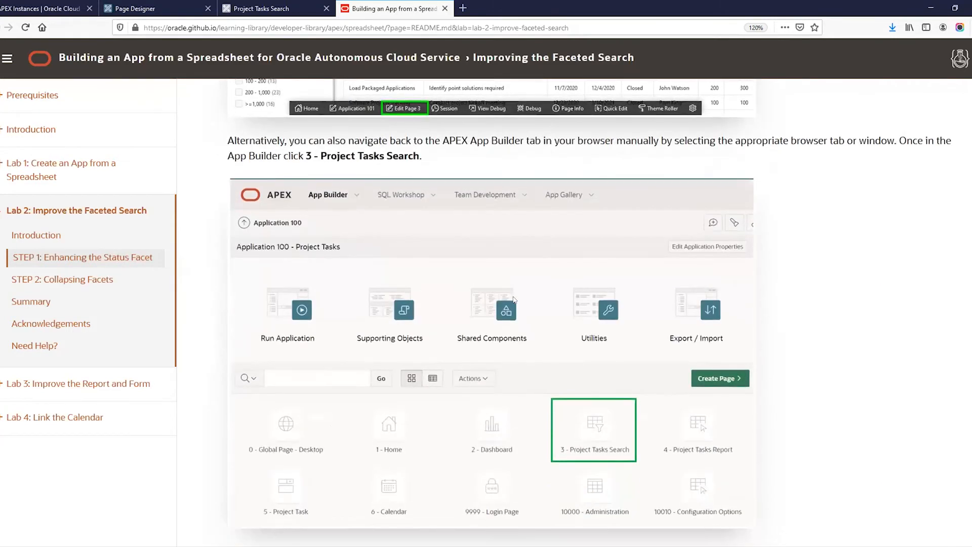
{"action": "scroll", "coordinate": [513, 298], "scroll_direction": "down", "scroll_amount": 4}
{"action": "scroll", "coordinate": [509, 300], "scroll_direction": "up", "scroll_amount": 12}
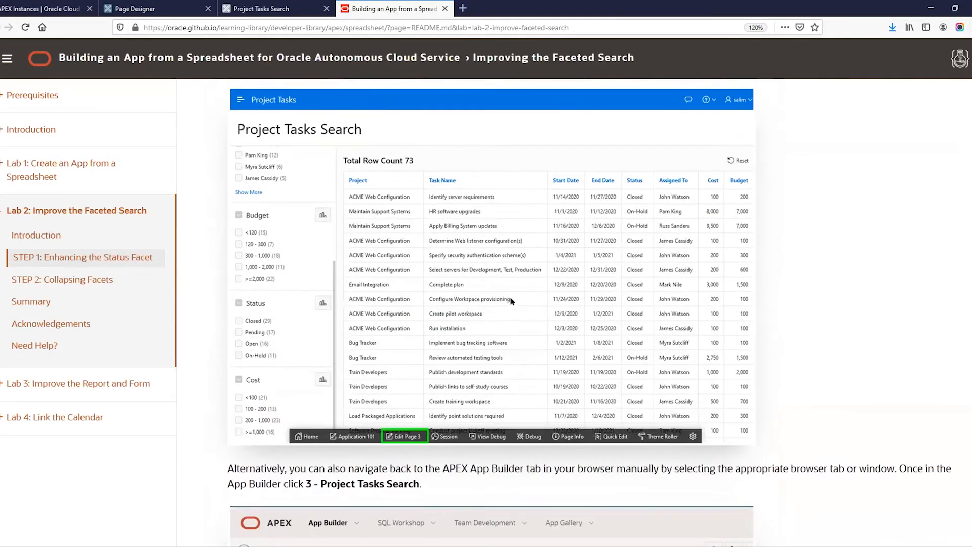
{"action": "scroll", "coordinate": [504, 300], "scroll_direction": "up", "scroll_amount": 4}
{"action": "scroll", "coordinate": [506, 202], "scroll_direction": "down", "scroll_amount": 4}
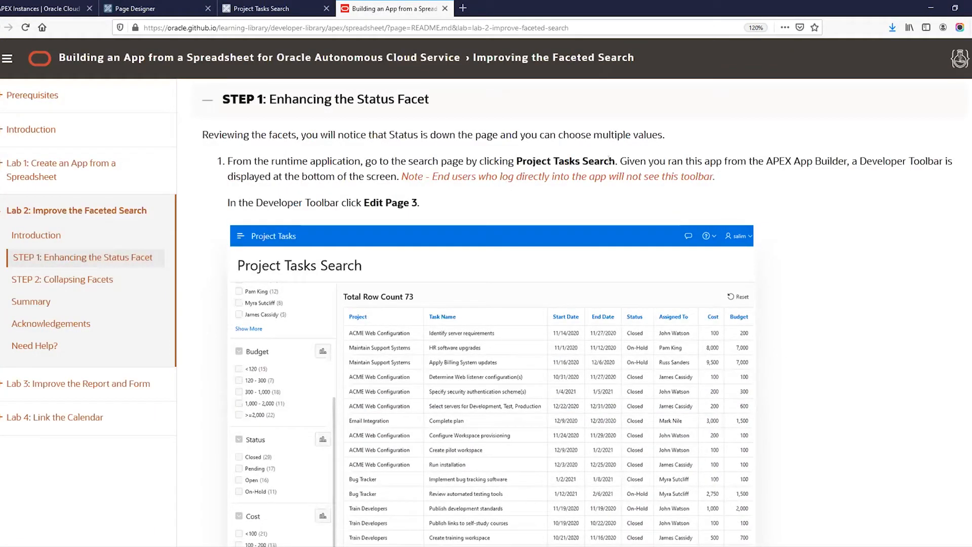
Step: Set the P3_STATUS facet's type to Radio Group in Page Designer
{"action": "left_click", "coordinate": [152, 8]}
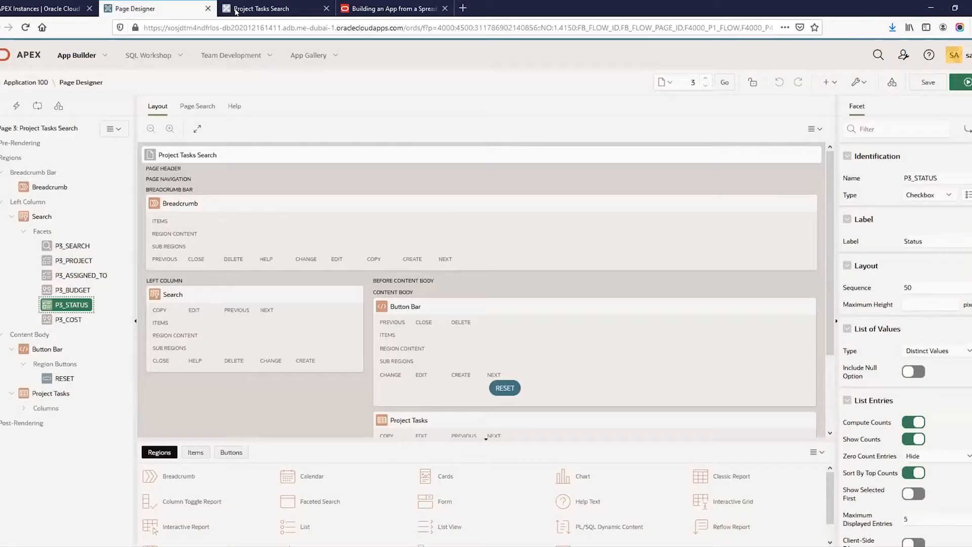
{"action": "left_click", "coordinate": [261, 8]}
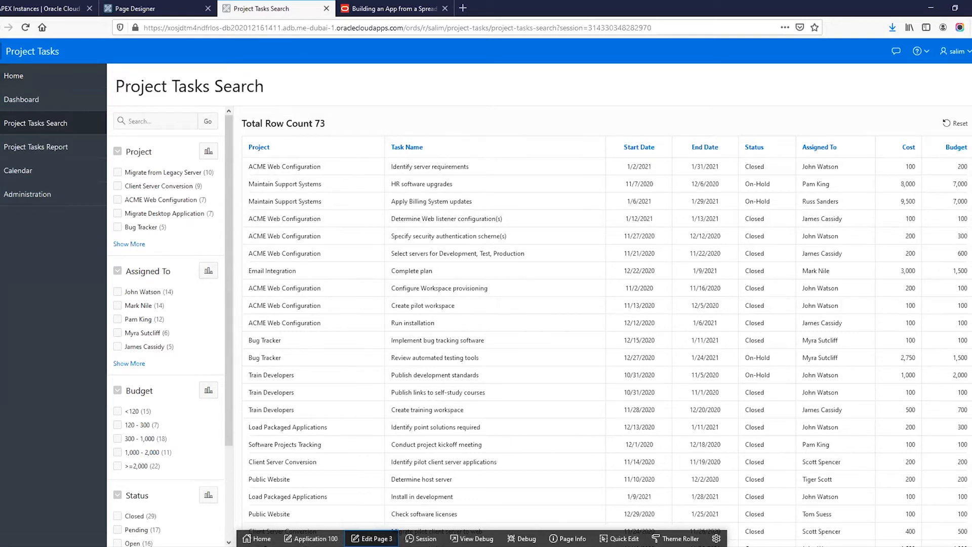
{"action": "left_click", "coordinate": [162, 9]}
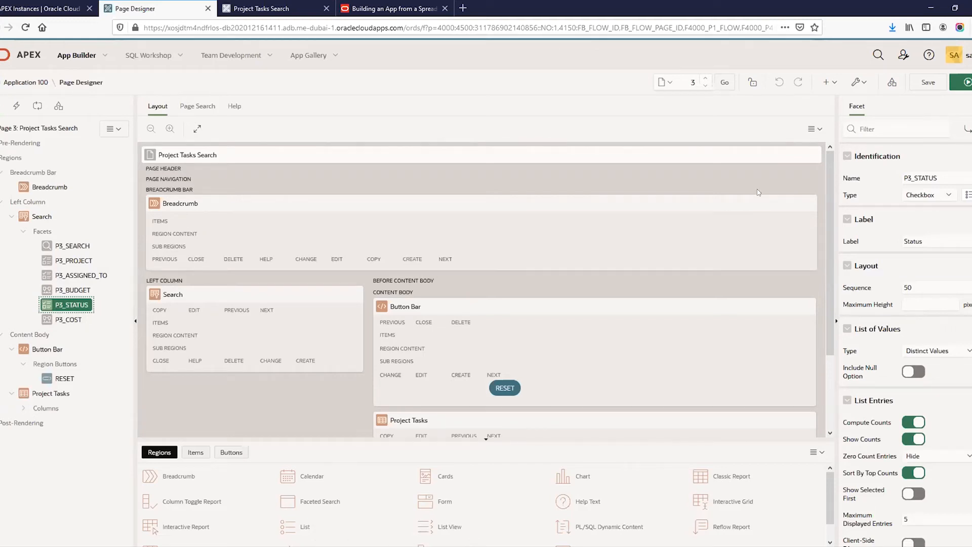
{"action": "left_click", "coordinate": [918, 196]}
{"action": "left_click", "coordinate": [917, 213]}
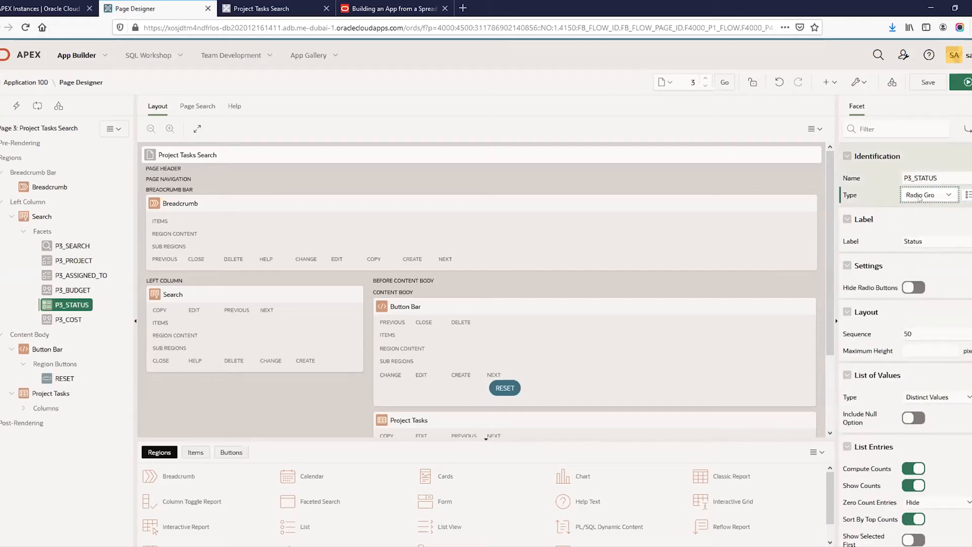
Step: Check the guide's Status facet settings and set Zero Count Entries of P3_STATUS to Show Last in Page Designer
{"action": "left_click", "coordinate": [388, 8]}
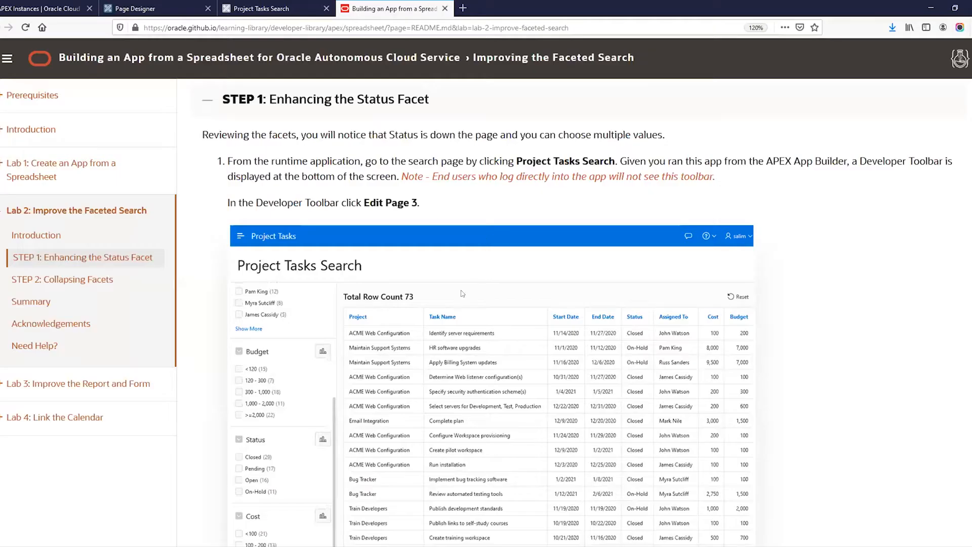
{"action": "scroll", "coordinate": [466, 298], "scroll_direction": "down", "scroll_amount": 8}
{"action": "scroll", "coordinate": [467, 299], "scroll_direction": "down", "scroll_amount": 15}
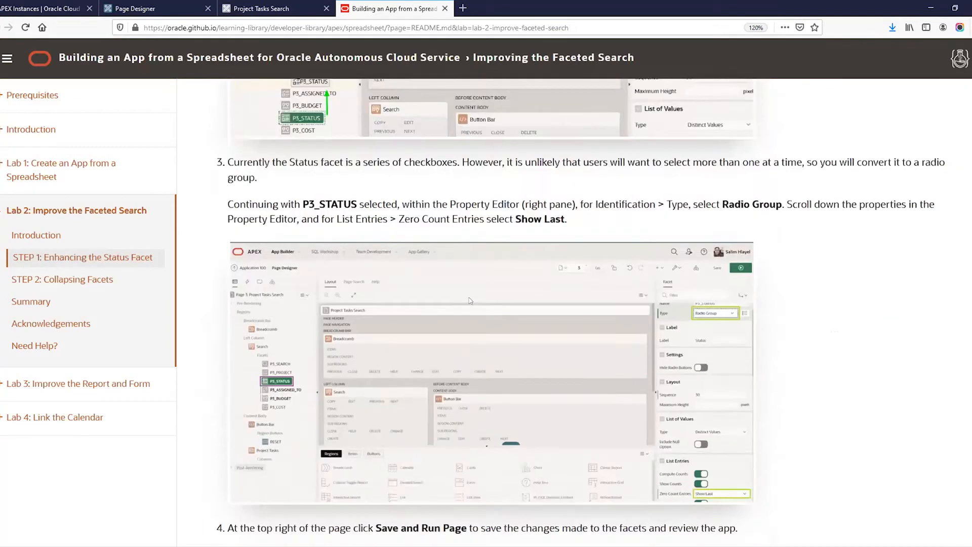
{"action": "scroll", "coordinate": [641, 292], "scroll_direction": "up", "scroll_amount": 1}
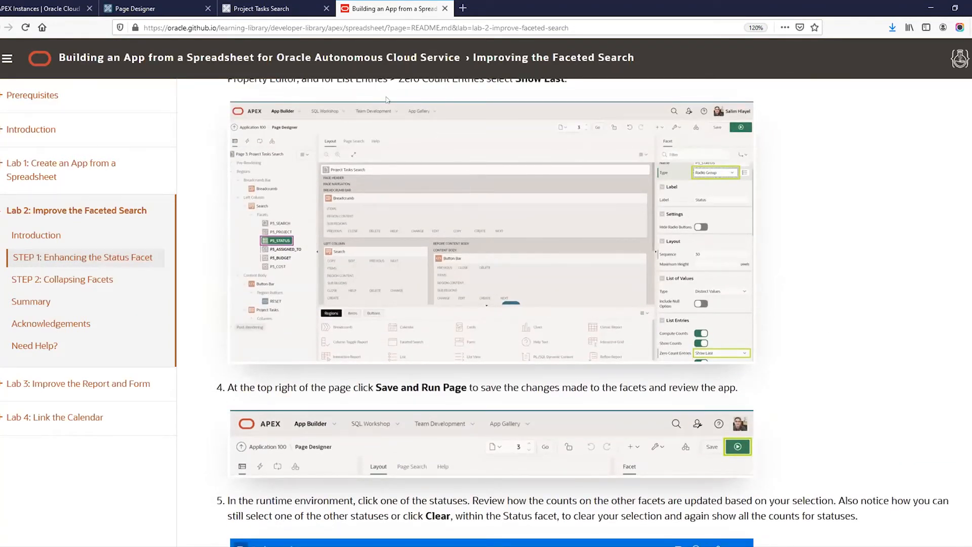
{"action": "left_click", "coordinate": [136, 8]}
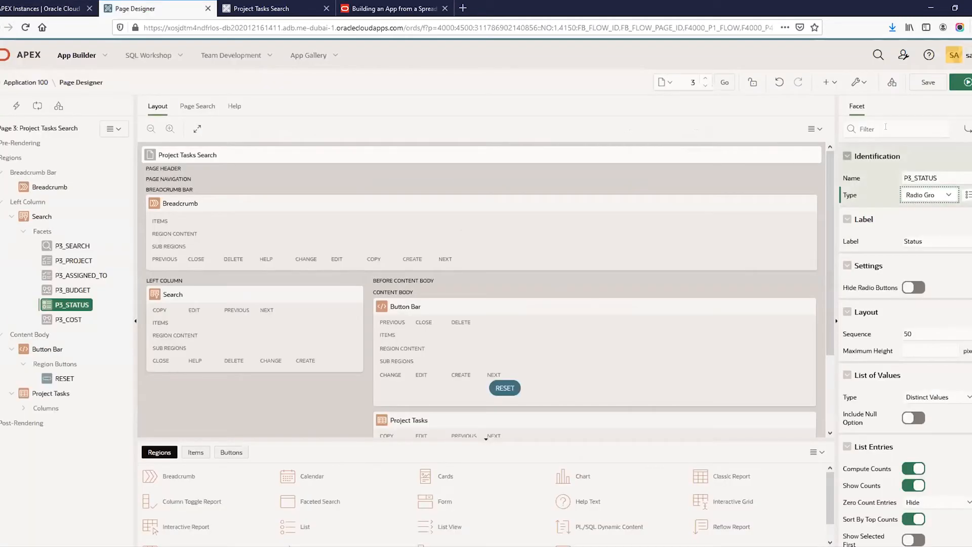
{"action": "left_click", "coordinate": [886, 127]}
{"action": "type", "text": "zero"}
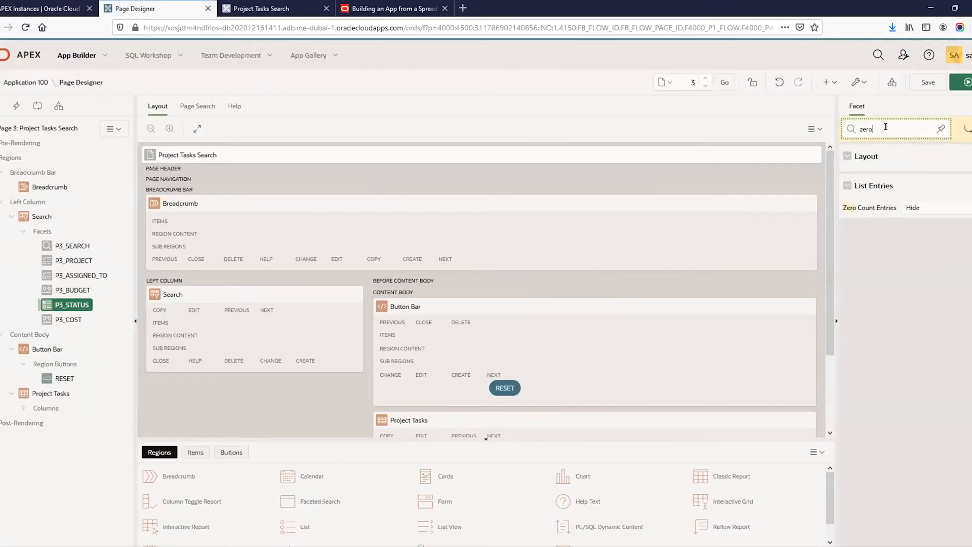
{"action": "left_click", "coordinate": [916, 210]}
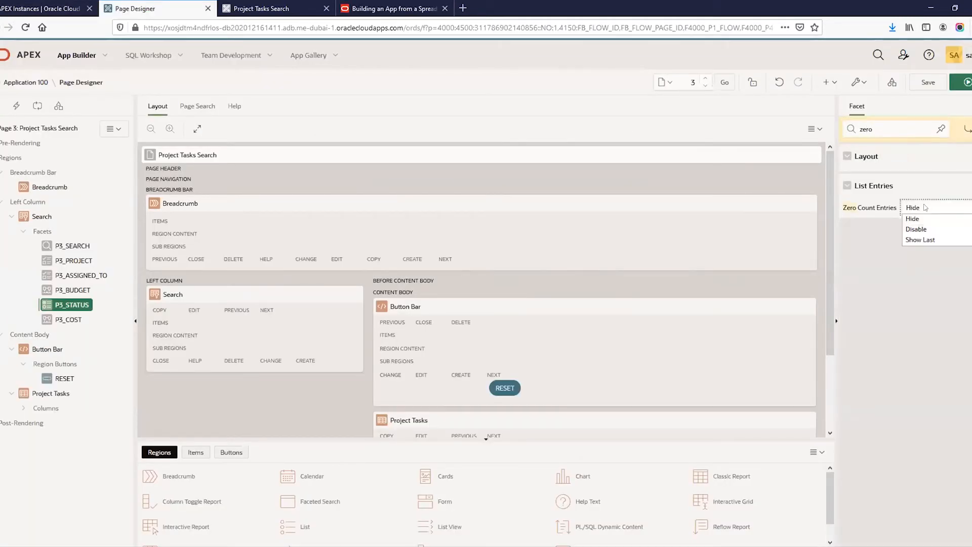
{"action": "left_click", "coordinate": [928, 240]}
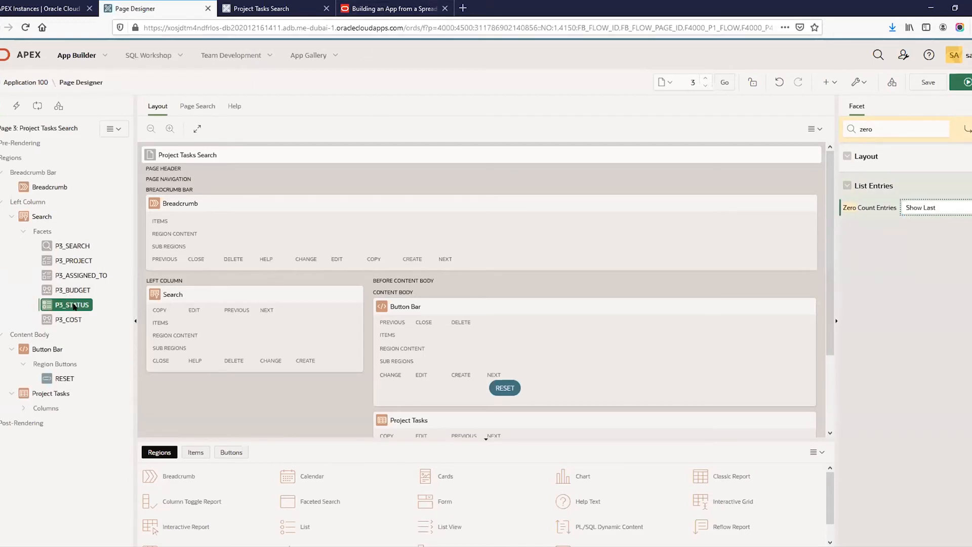
Step: Move the P3_STATUS facet directly below P3_PROJECT, and save and run the page
{"action": "left_click_drag", "start_coordinate": [68, 306], "coordinate": [62, 268]}
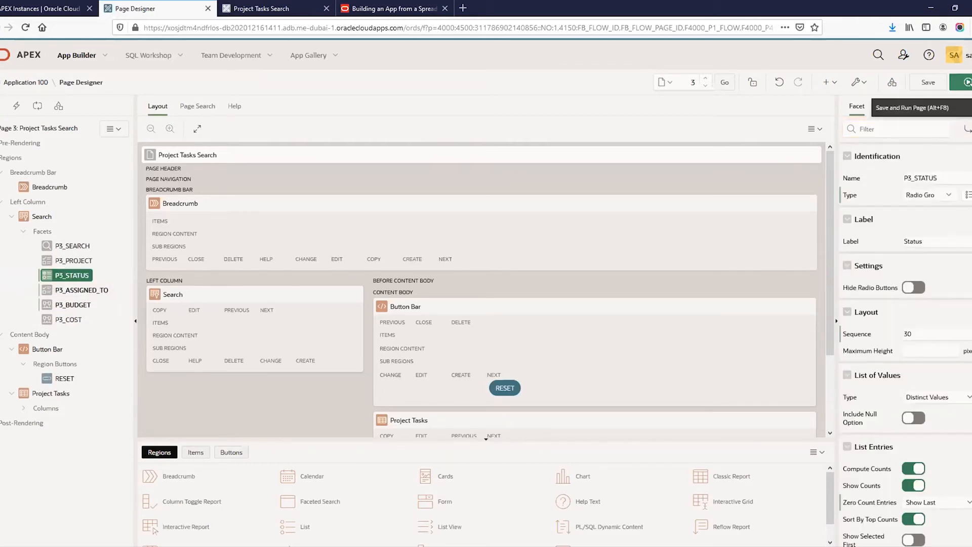
{"action": "left_click", "coordinate": [965, 82]}
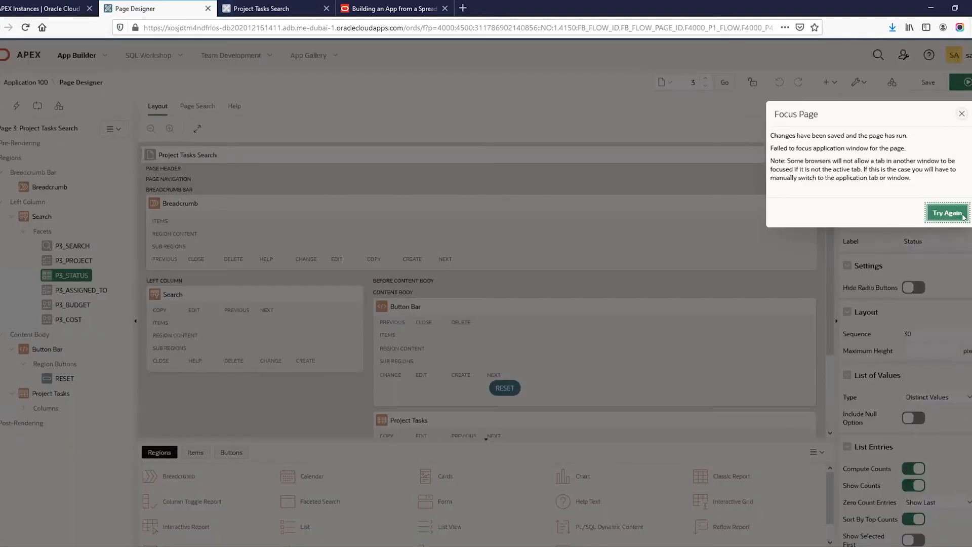
{"action": "left_click", "coordinate": [949, 208]}
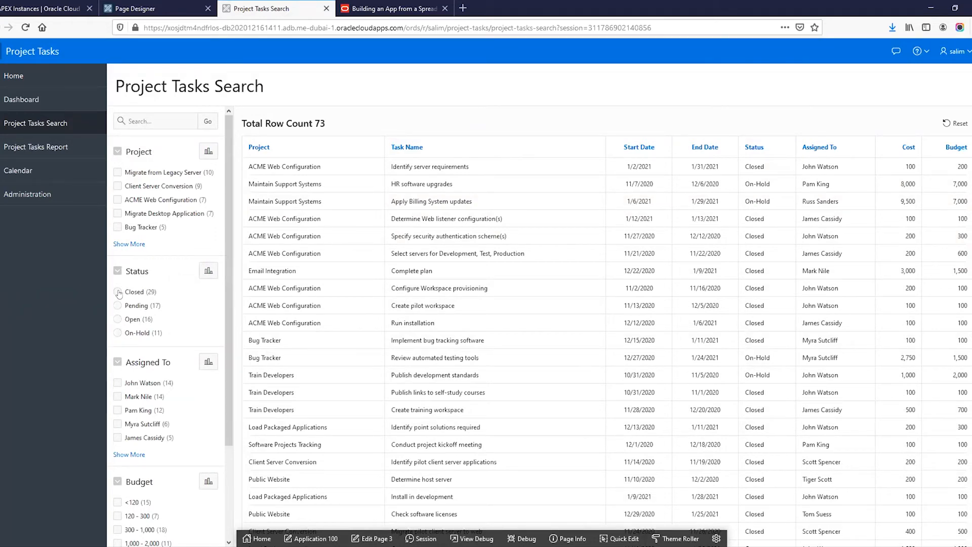
Step: Test the Status facet by filtering on Open, consult the guide's facet chart instructions, and clear the filter
{"action": "left_click", "coordinate": [117, 319]}
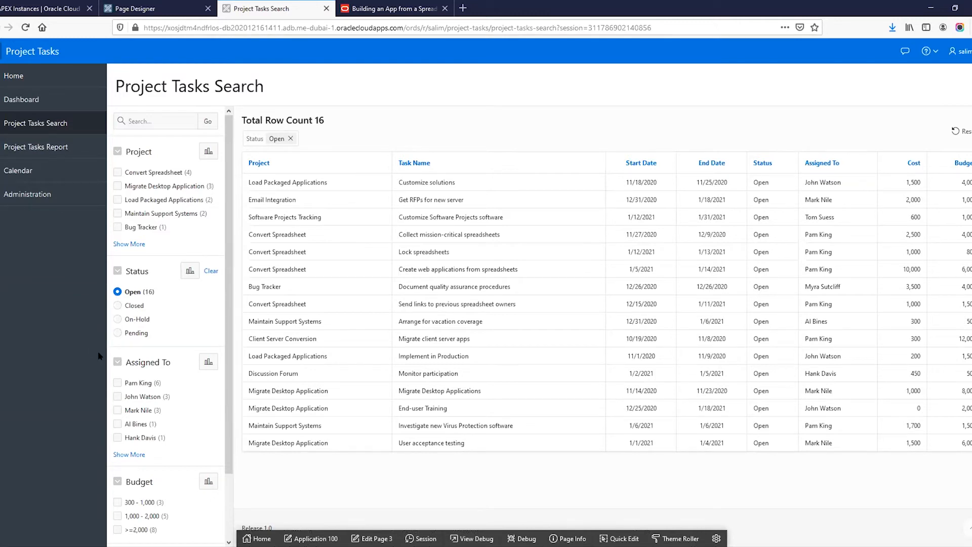
{"action": "left_click", "coordinate": [381, 8]}
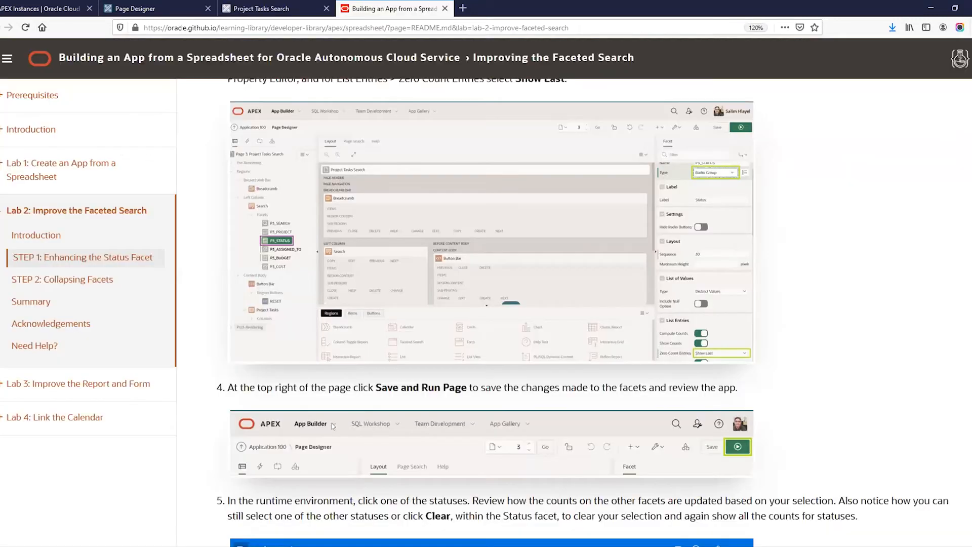
{"action": "scroll", "coordinate": [334, 425], "scroll_direction": "down", "scroll_amount": 10}
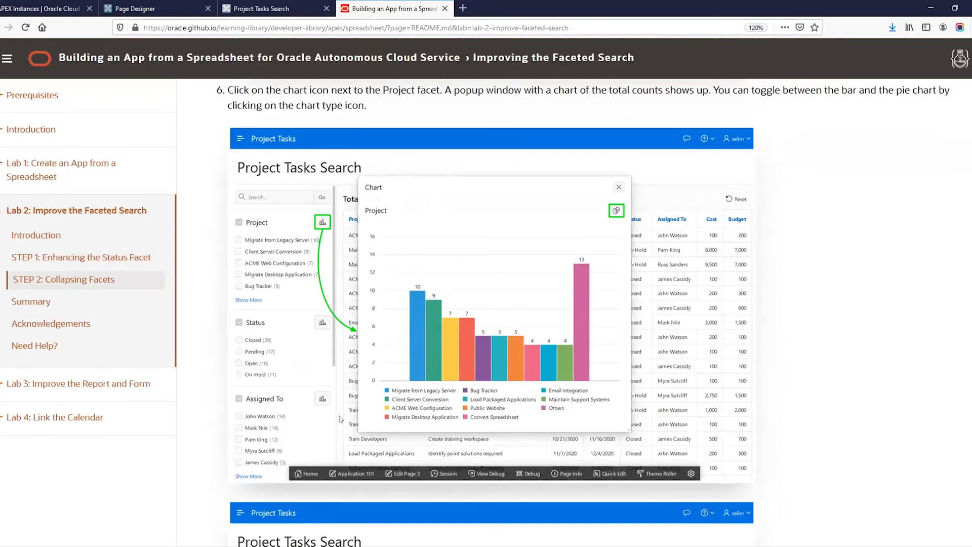
{"action": "scroll", "coordinate": [338, 354], "scroll_direction": "up", "scroll_amount": 2}
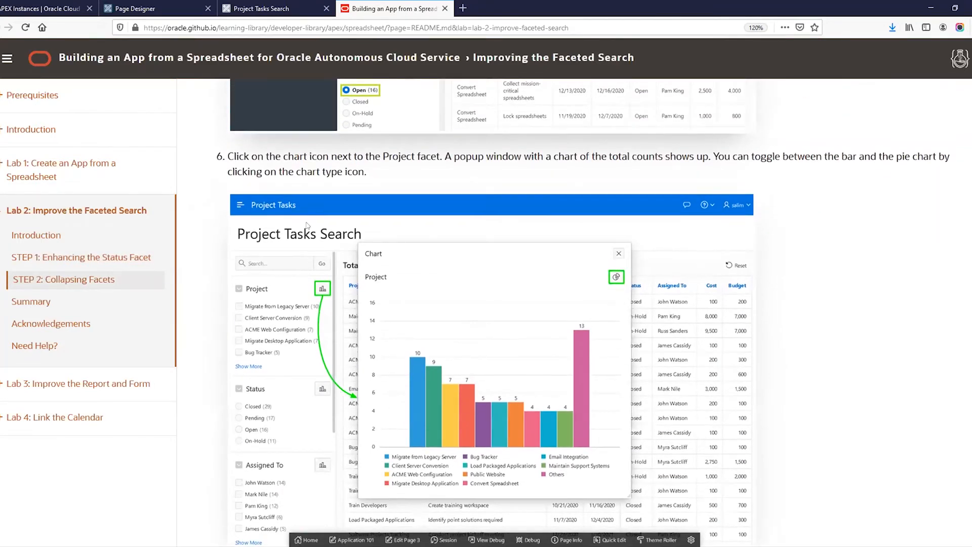
{"action": "left_click", "coordinate": [259, 9]}
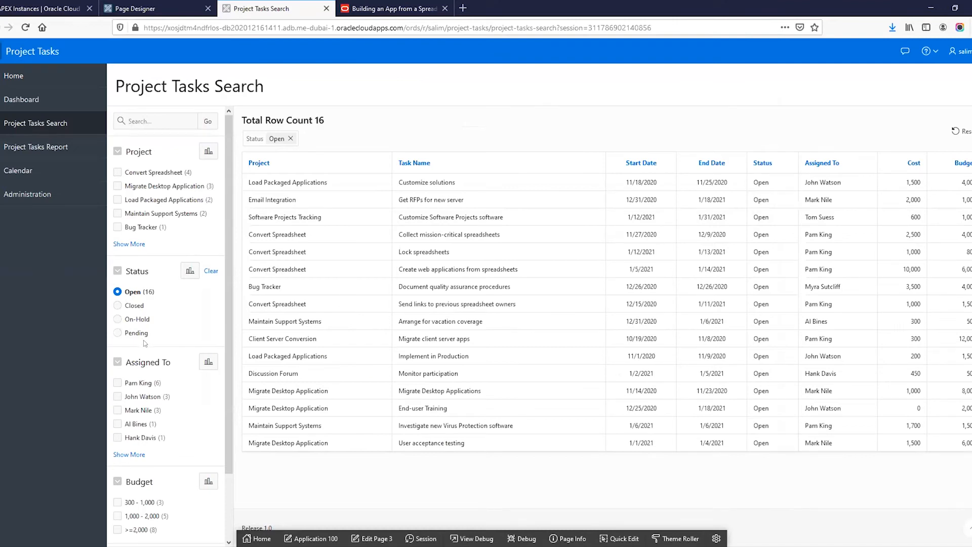
{"action": "left_click", "coordinate": [208, 270]}
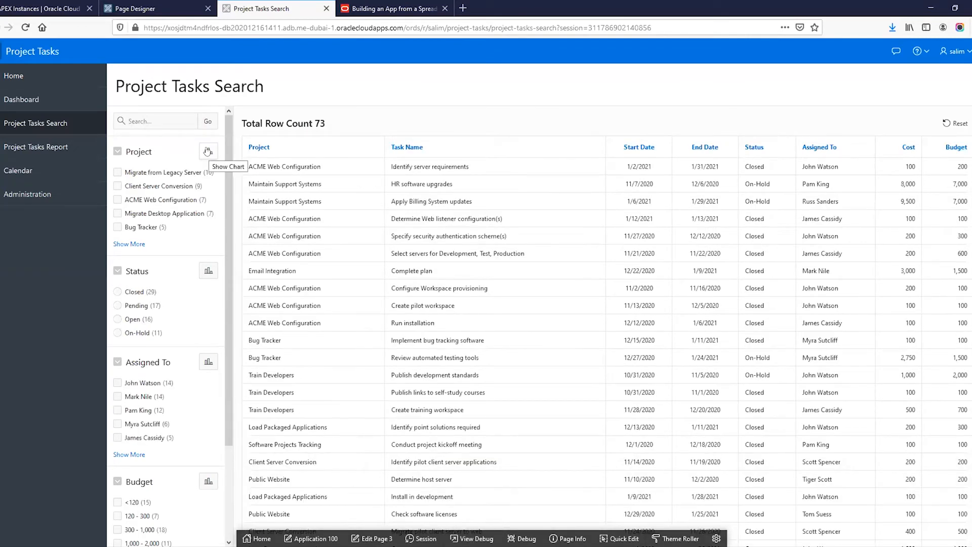
Step: View the Project facet's chart, toggling between the bar and pie types, and close it
{"action": "left_click", "coordinate": [208, 151]}
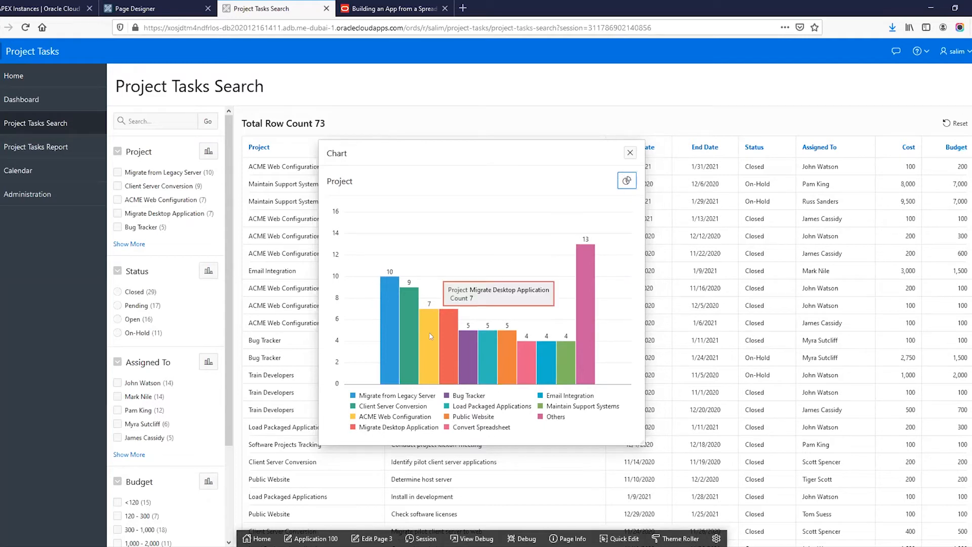
{"action": "left_click", "coordinate": [627, 181]}
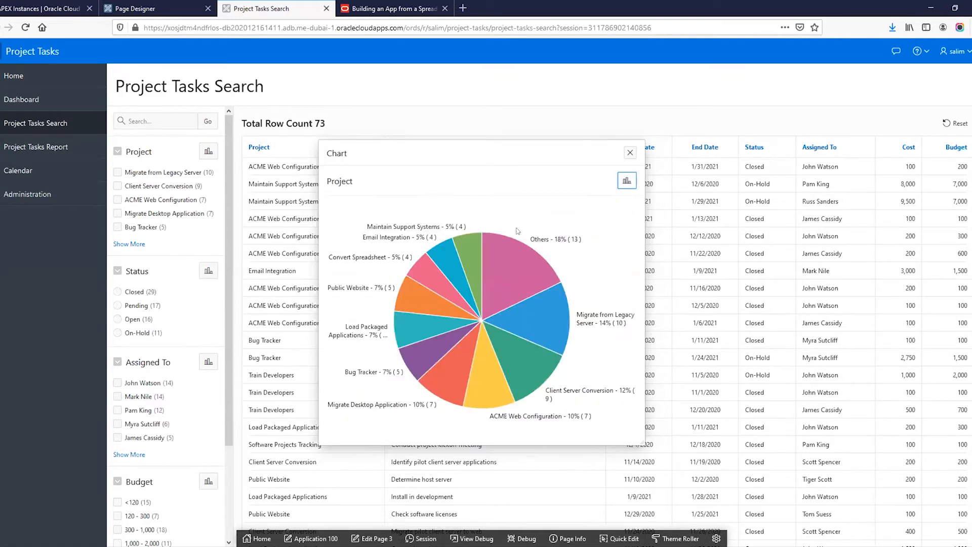
{"action": "left_click", "coordinate": [626, 182]}
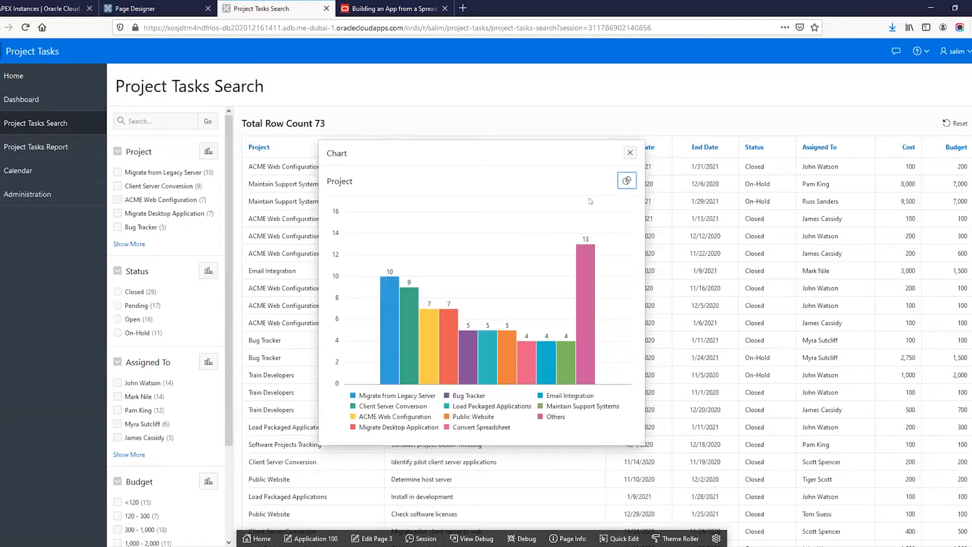
{"action": "left_click", "coordinate": [626, 181]}
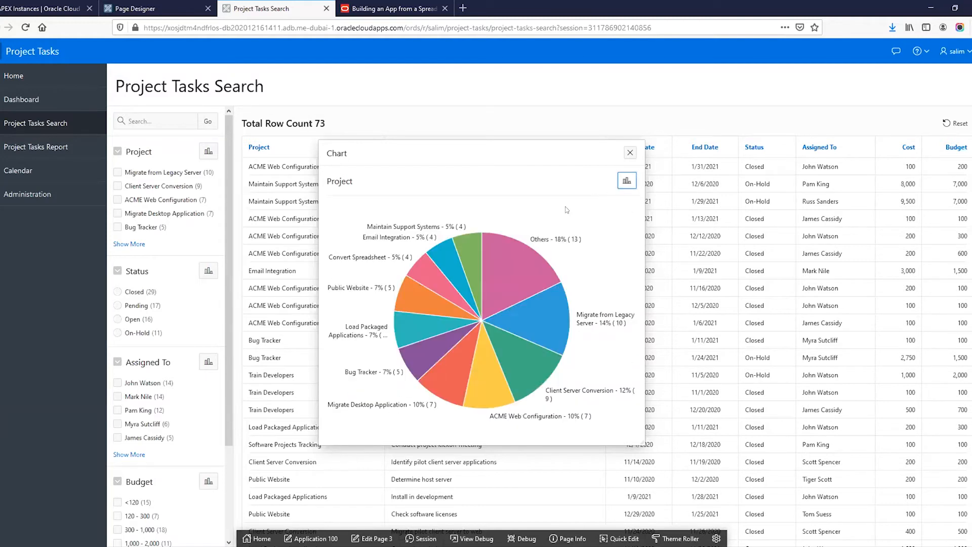
{"action": "left_click", "coordinate": [629, 153]}
Step: View the charts of the Status and Assigned To facets, closing each one
{"action": "left_click", "coordinate": [205, 272]}
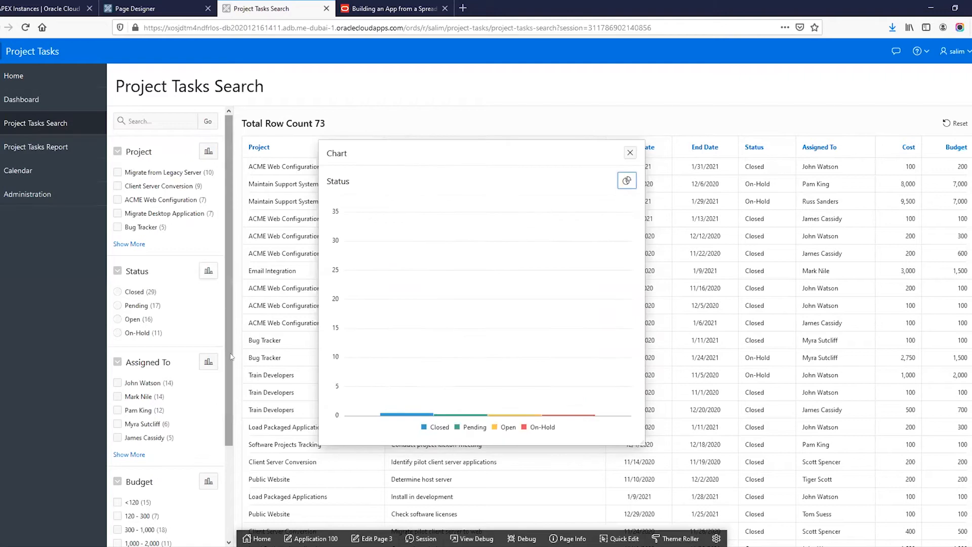
{"action": "left_click", "coordinate": [627, 152]}
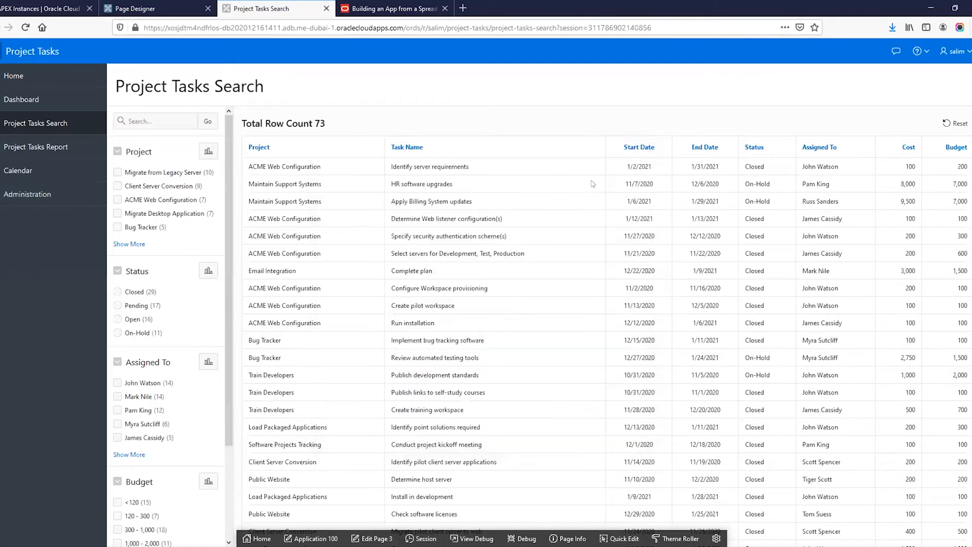
{"action": "left_click", "coordinate": [208, 361]}
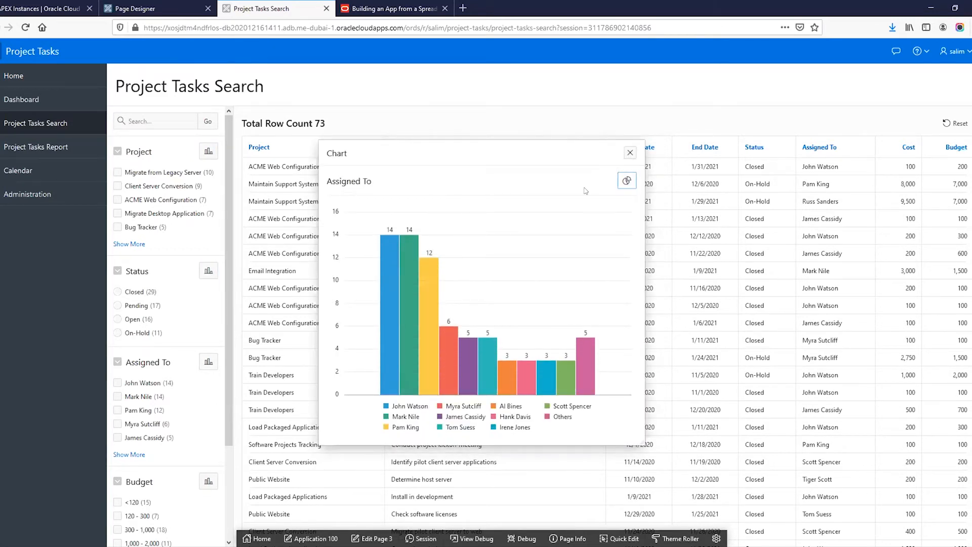
{"action": "left_click", "coordinate": [630, 152]}
Step: Read the guide's Step 2, Collapsing Facets, for how to collapse the last three facets
{"action": "left_click", "coordinate": [395, 13]}
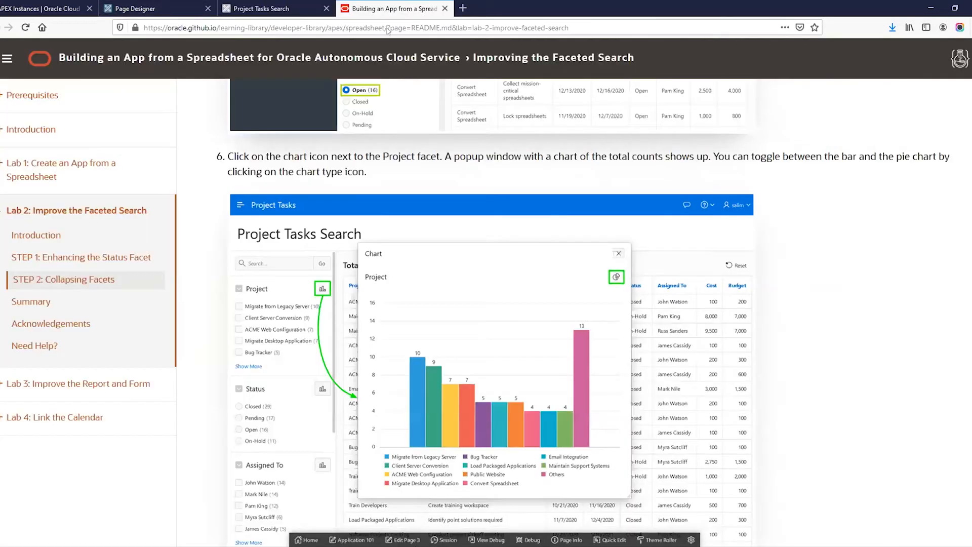
{"action": "scroll", "coordinate": [297, 335], "scroll_direction": "down", "scroll_amount": 10}
{"action": "scroll", "coordinate": [297, 335], "scroll_direction": "down", "scroll_amount": 5}
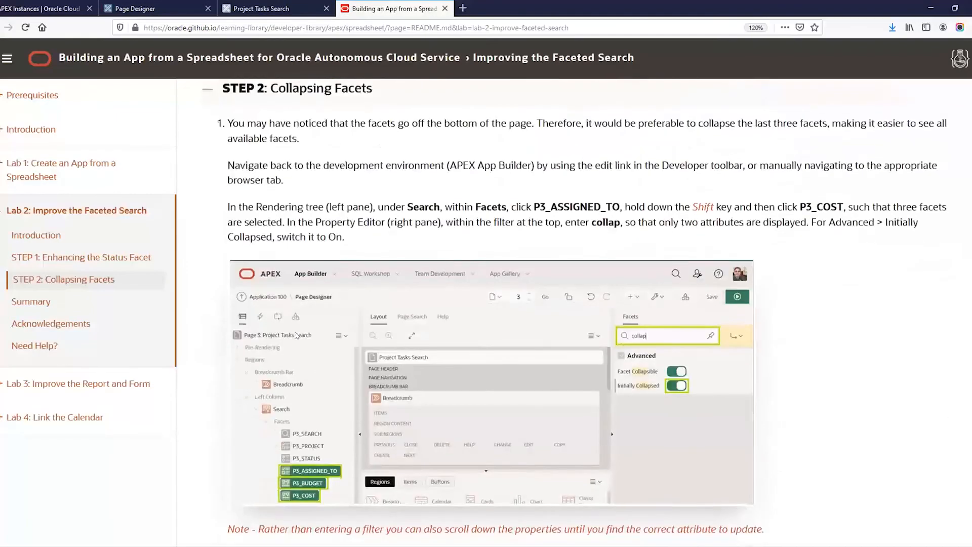
{"action": "scroll", "coordinate": [282, 325], "scroll_direction": "up", "scroll_amount": 3}
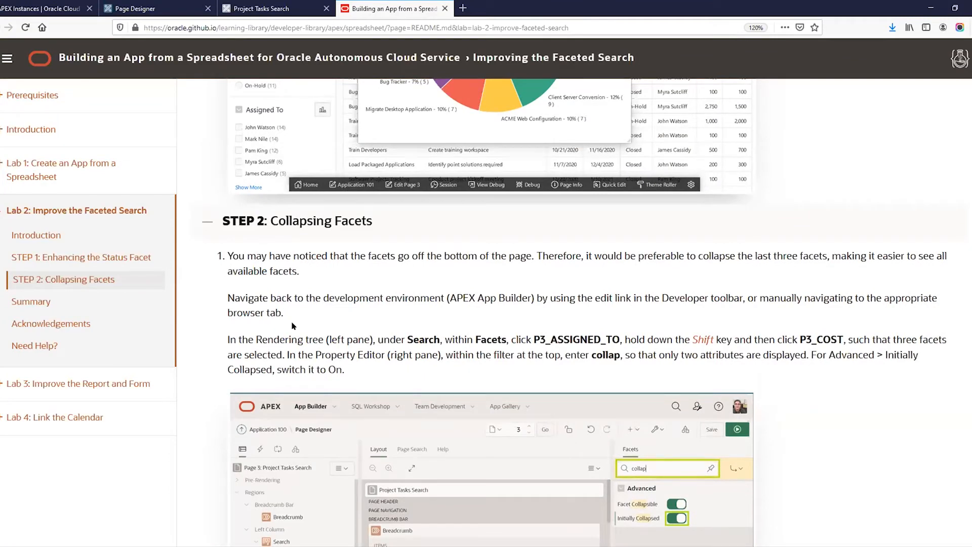
{"action": "scroll", "coordinate": [292, 326], "scroll_direction": "down", "scroll_amount": 2}
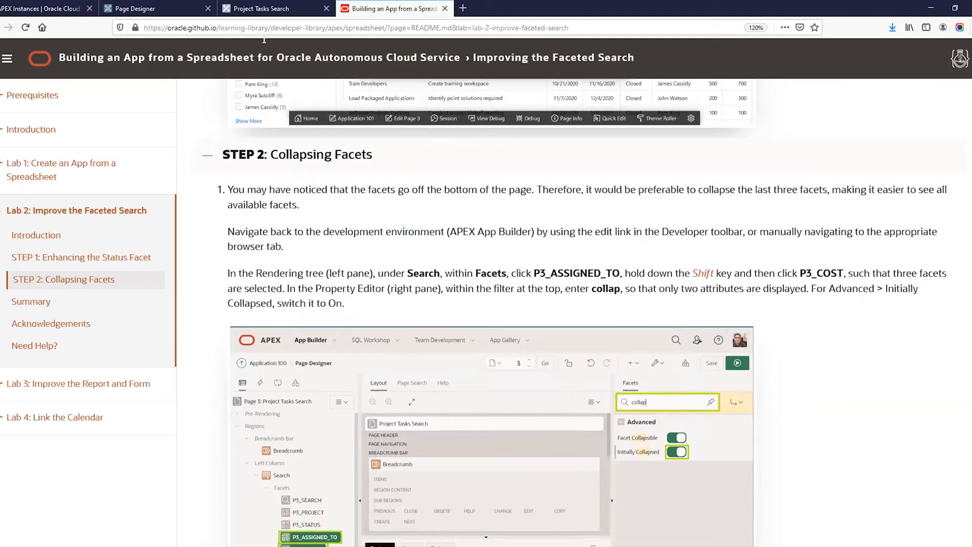
Step: Turn on Initially Collapsed for P3_ASSIGNED_TO, P3_BUDGET and P3_COST together in Page Designer, and save and run the page
{"action": "left_click", "coordinate": [152, 8]}
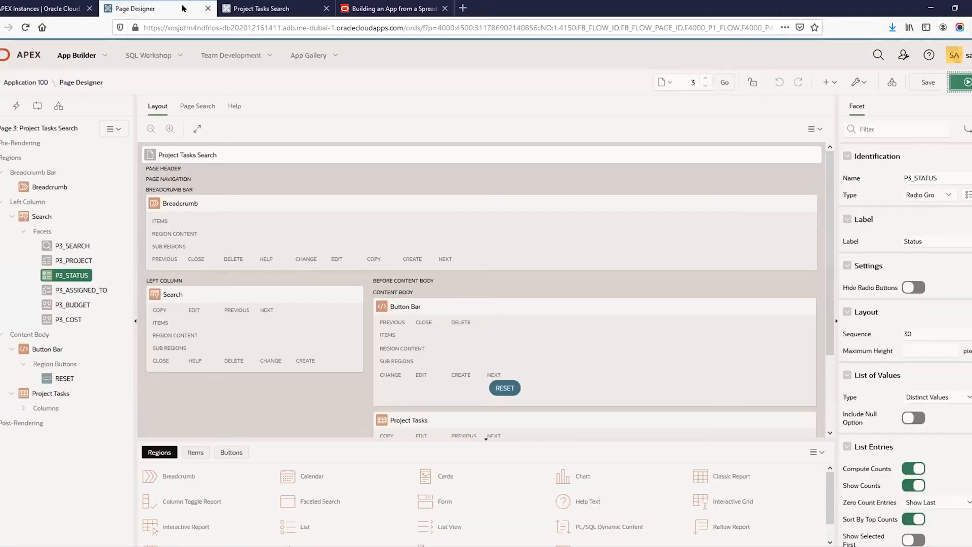
{"action": "left_click", "coordinate": [87, 294]}
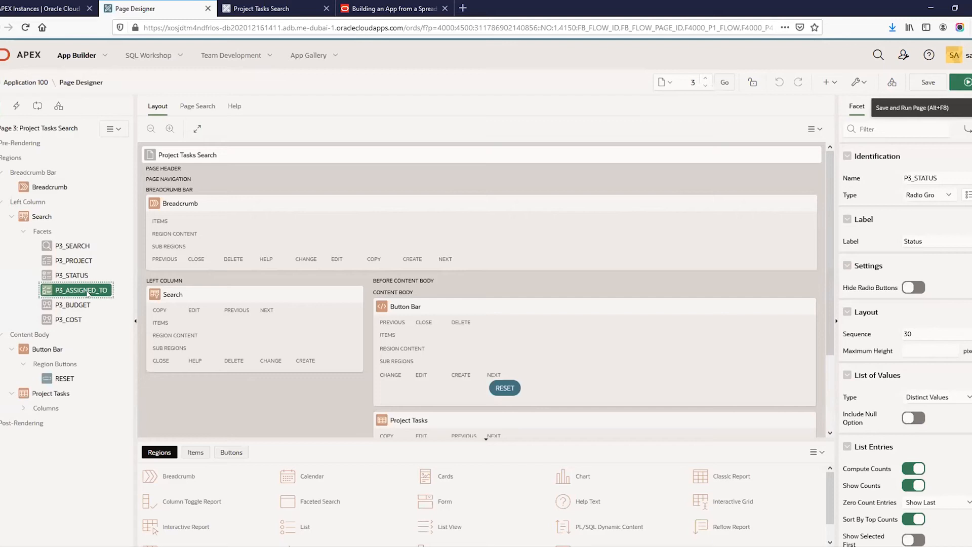
{"action": "left_click", "coordinate": [70, 320], "text": "shift"}
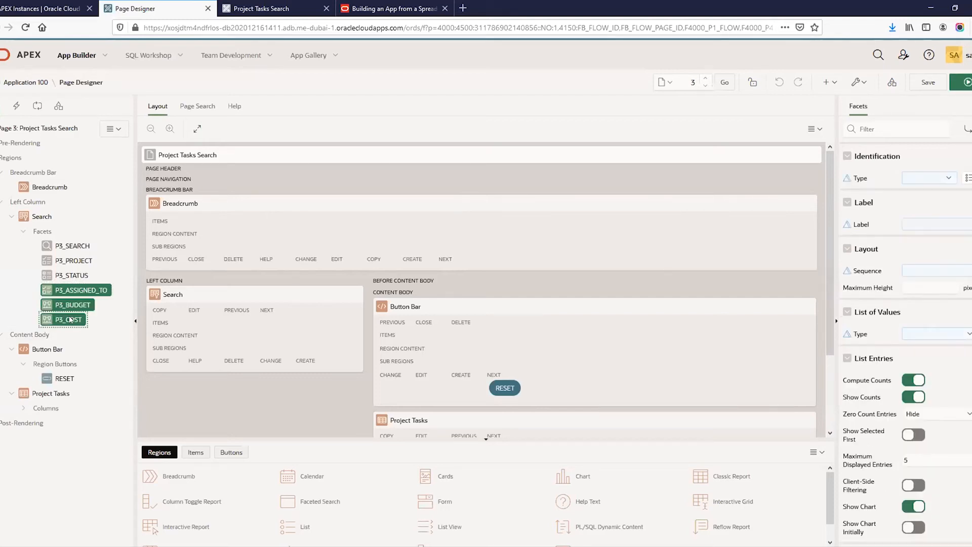
{"action": "left_click", "coordinate": [866, 129]}
{"action": "type", "text": "collap"}
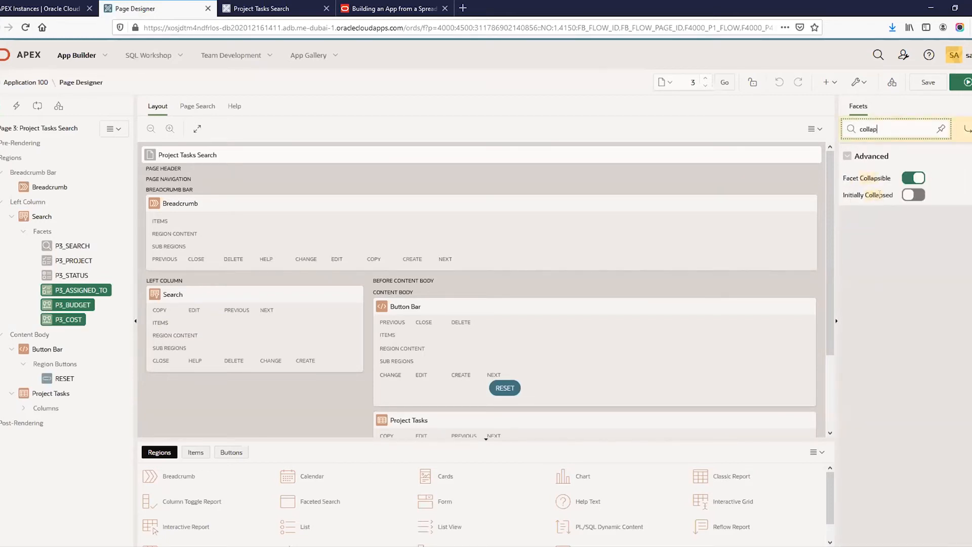
{"action": "left_click", "coordinate": [910, 198]}
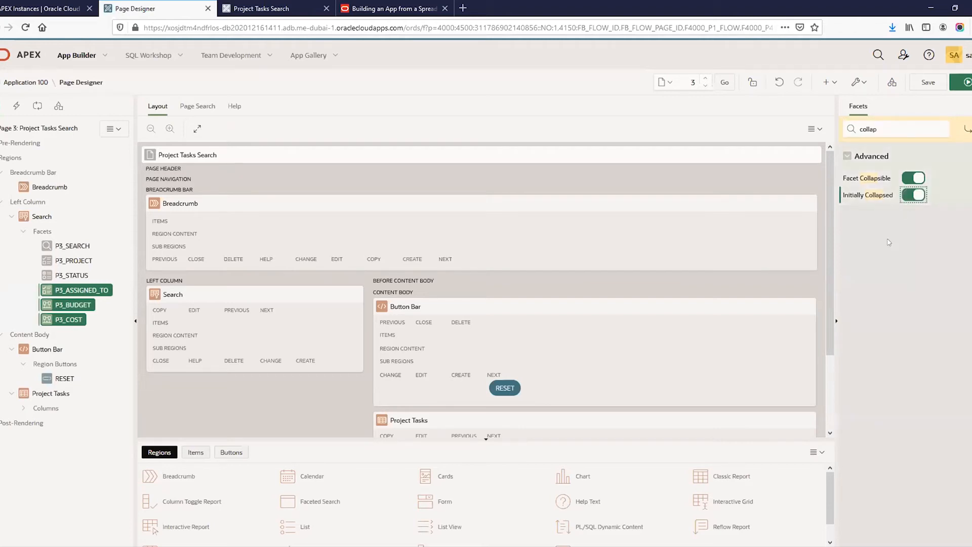
{"action": "left_click", "coordinate": [962, 82]}
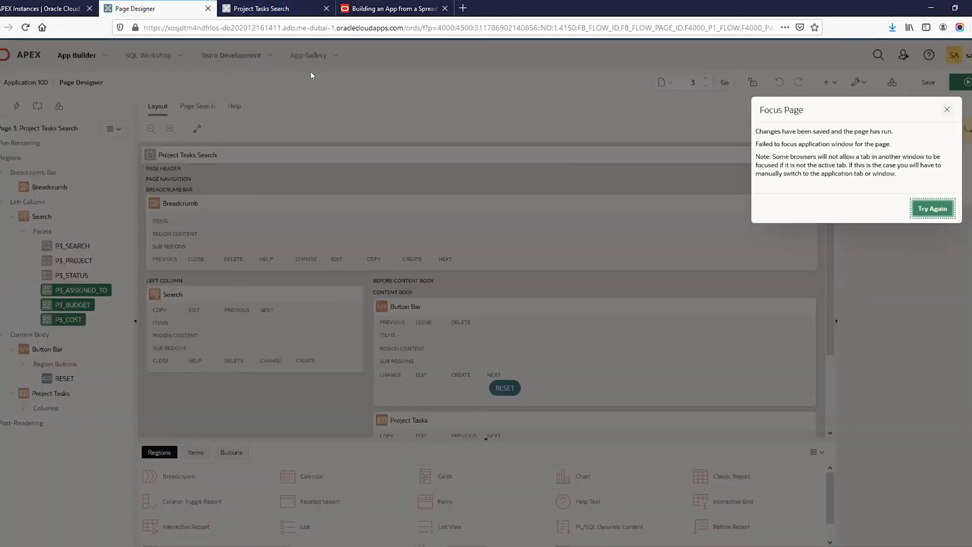
{"action": "left_click", "coordinate": [936, 209]}
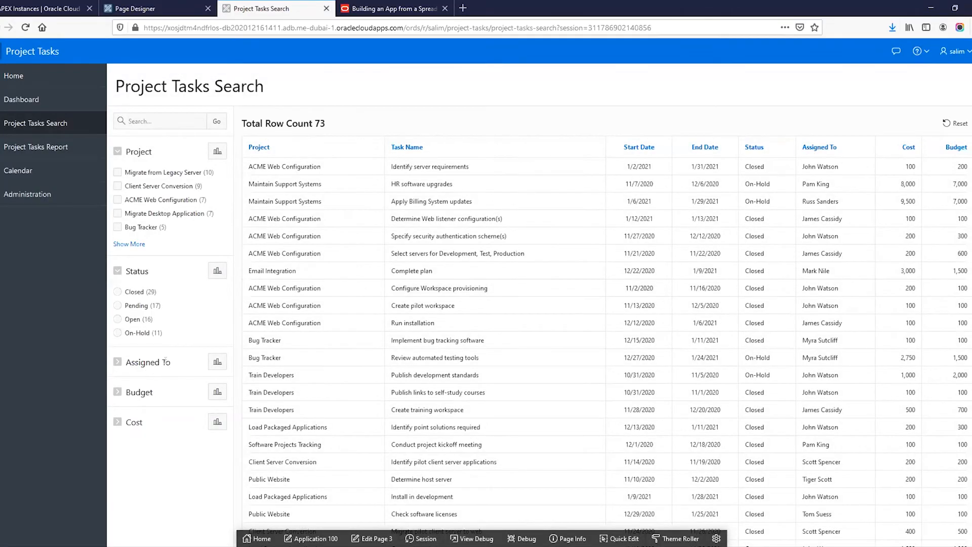
Step: Test the collapsible facets on the running page by expanding and collapsing Assigned To and Budget
{"action": "left_click", "coordinate": [121, 364]}
{"action": "left_click", "coordinate": [121, 364]}
{"action": "left_click", "coordinate": [118, 392]}
{"action": "left_click", "coordinate": [117, 392]}
Step: Open the guide's Lab 3, Improve the Report and Form, and expand all its steps
{"action": "left_click", "coordinate": [383, 9]}
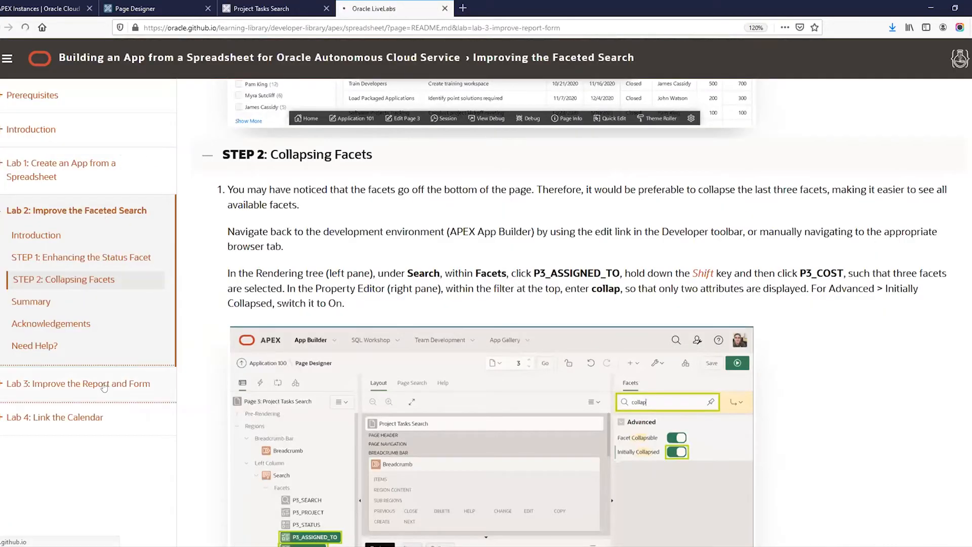
{"action": "left_click", "coordinate": [103, 383]}
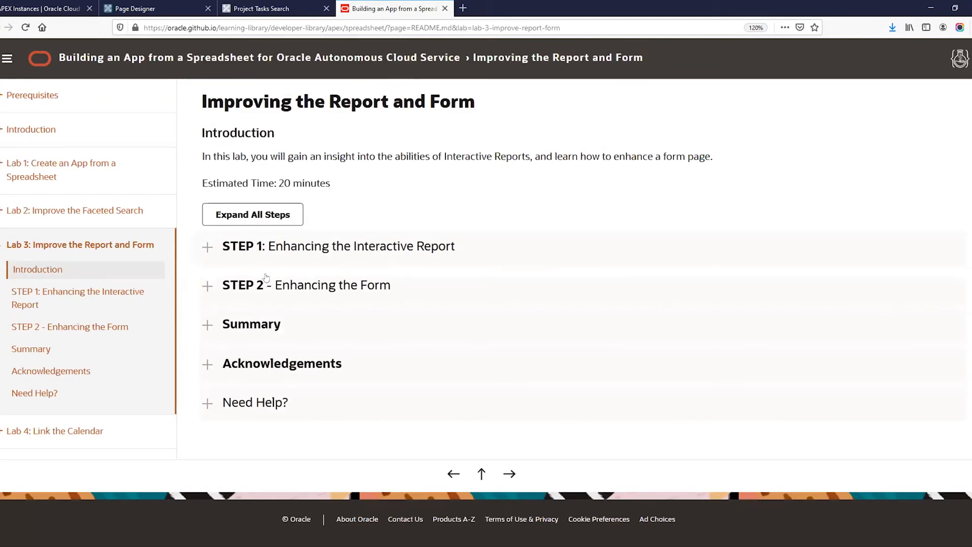
{"action": "left_click", "coordinate": [250, 216]}
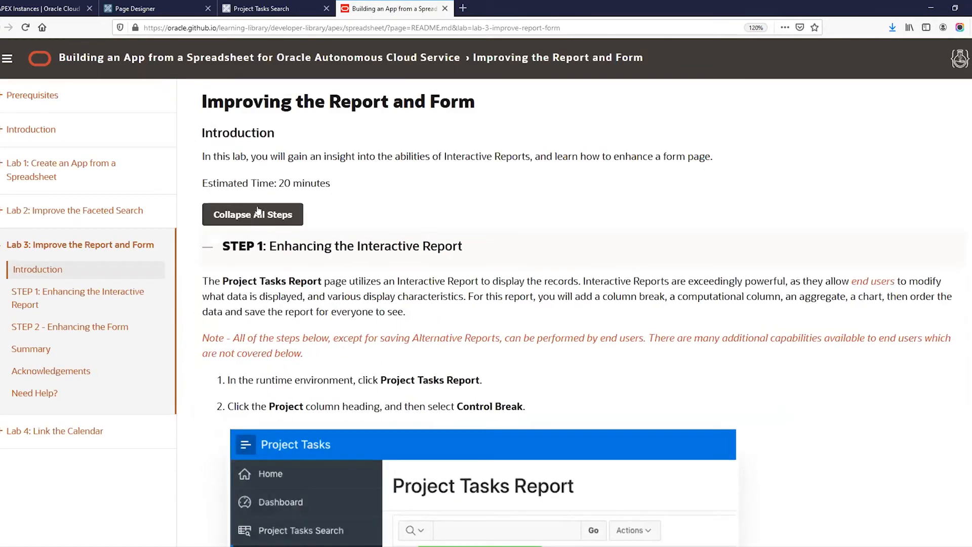
Step: Remove the Status = 'Closed' filter from the running app's Project Tasks Report, and view the first task's edit form before closing it
{"action": "left_click", "coordinate": [261, 8]}
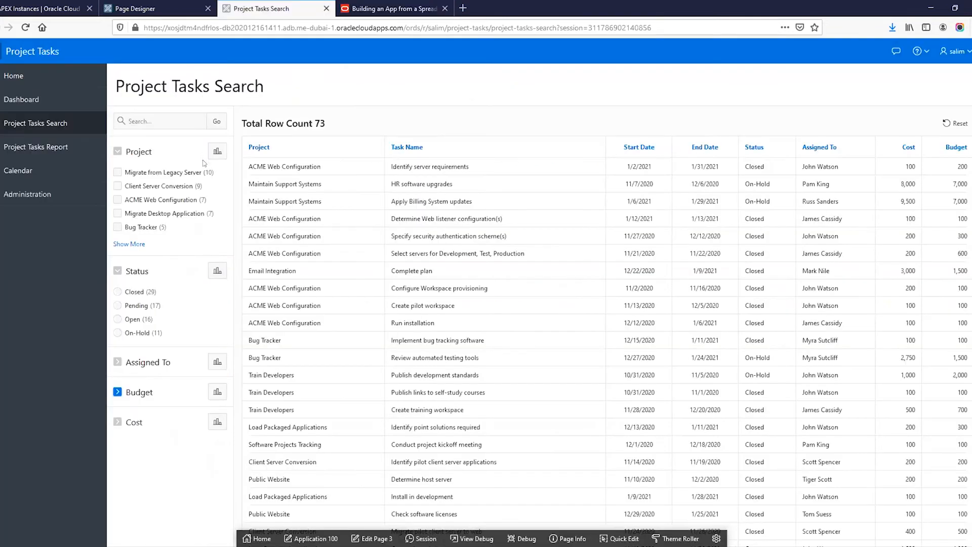
{"action": "left_click", "coordinate": [14, 80]}
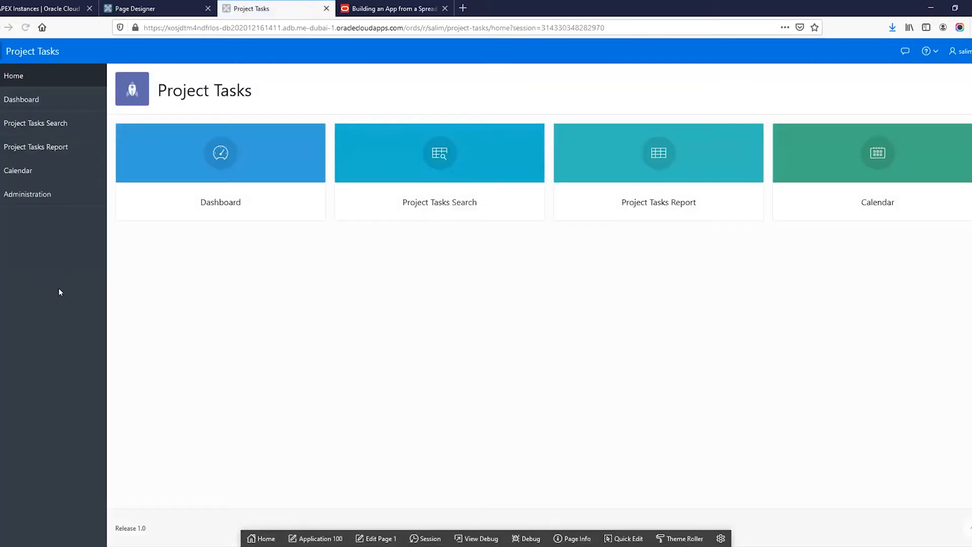
{"action": "left_click", "coordinate": [635, 205]}
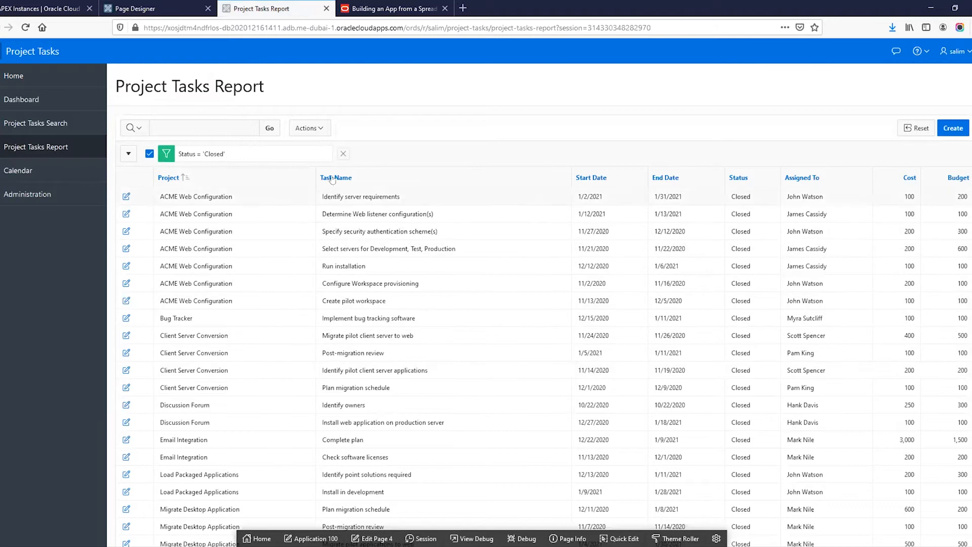
{"action": "left_click", "coordinate": [343, 153]}
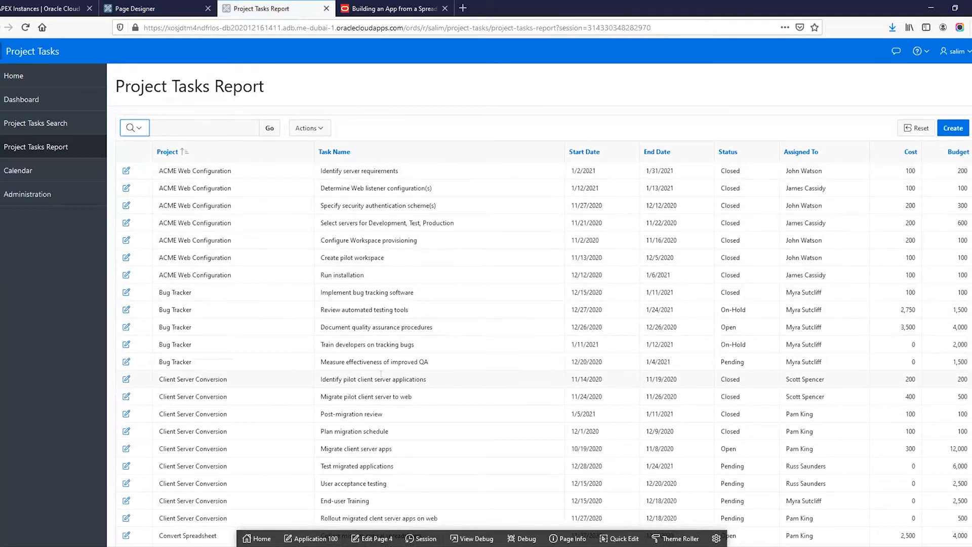
{"action": "left_click", "coordinate": [125, 171]}
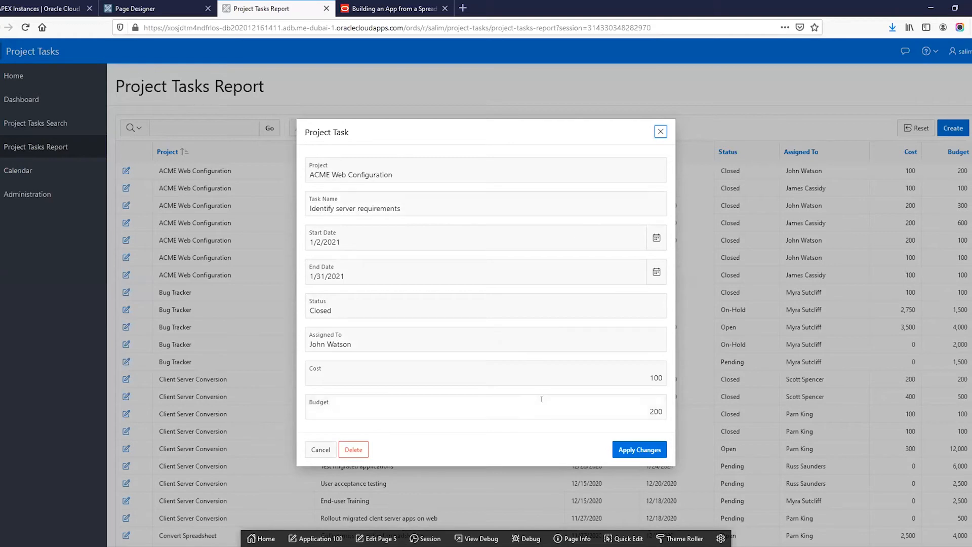
{"action": "left_click", "coordinate": [661, 131]}
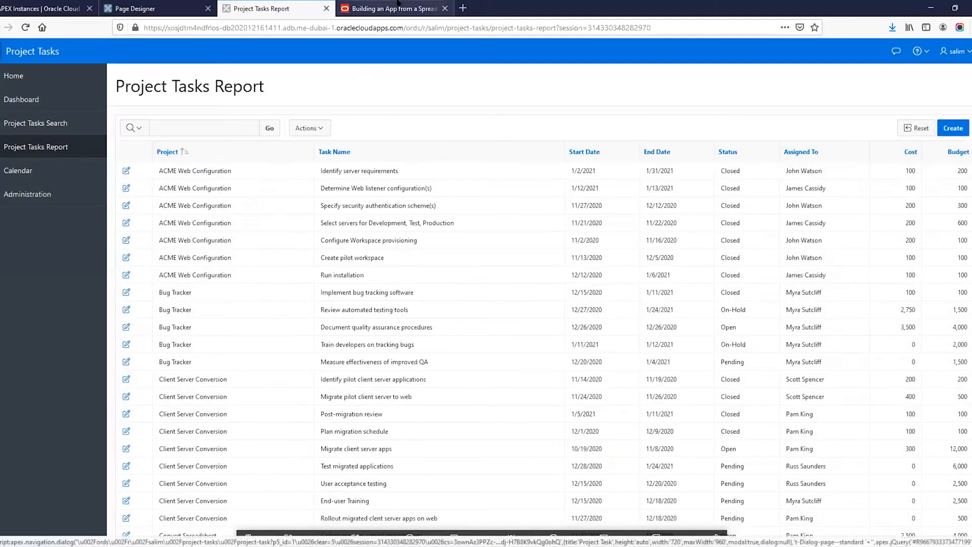
Step: Read the guide's Step 1, Enhancing the Interactive Report, for how to set a control break on Project
{"action": "left_click", "coordinate": [389, 9]}
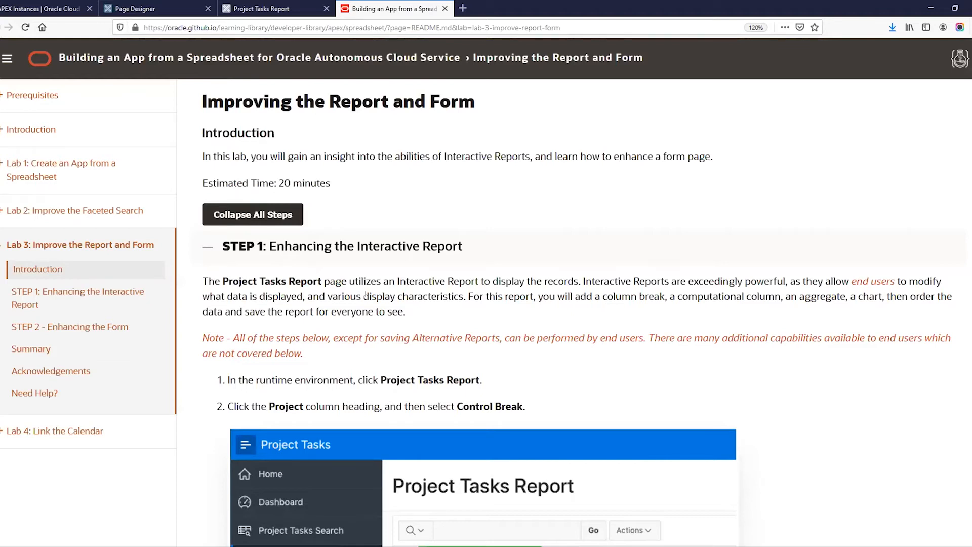
{"action": "scroll", "coordinate": [432, 376], "scroll_direction": "down", "scroll_amount": 2}
{"action": "scroll", "coordinate": [435, 376], "scroll_direction": "up", "scroll_amount": 2}
{"action": "scroll", "coordinate": [438, 376], "scroll_direction": "down", "scroll_amount": 1}
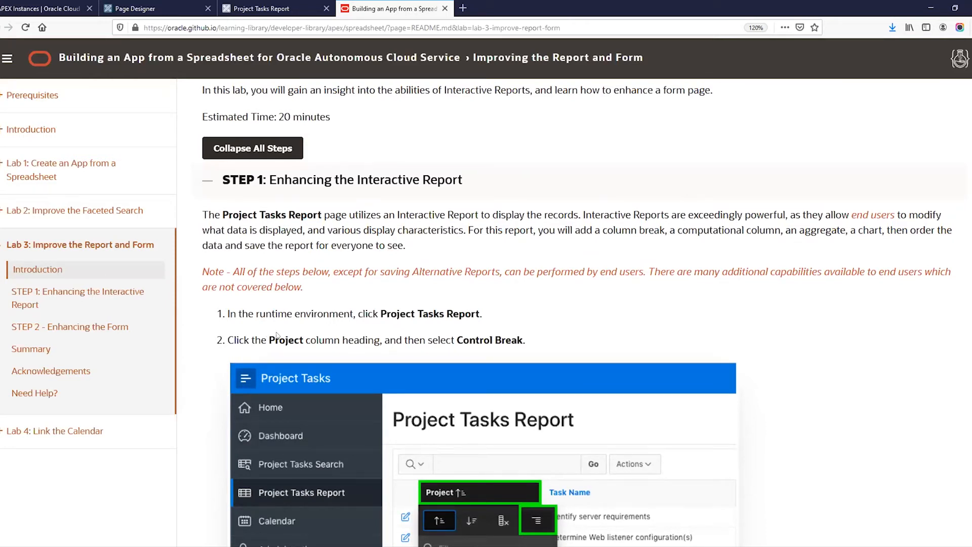
{"action": "scroll", "coordinate": [278, 335], "scroll_direction": "down", "scroll_amount": 2}
{"action": "scroll", "coordinate": [277, 336], "scroll_direction": "down", "scroll_amount": 2}
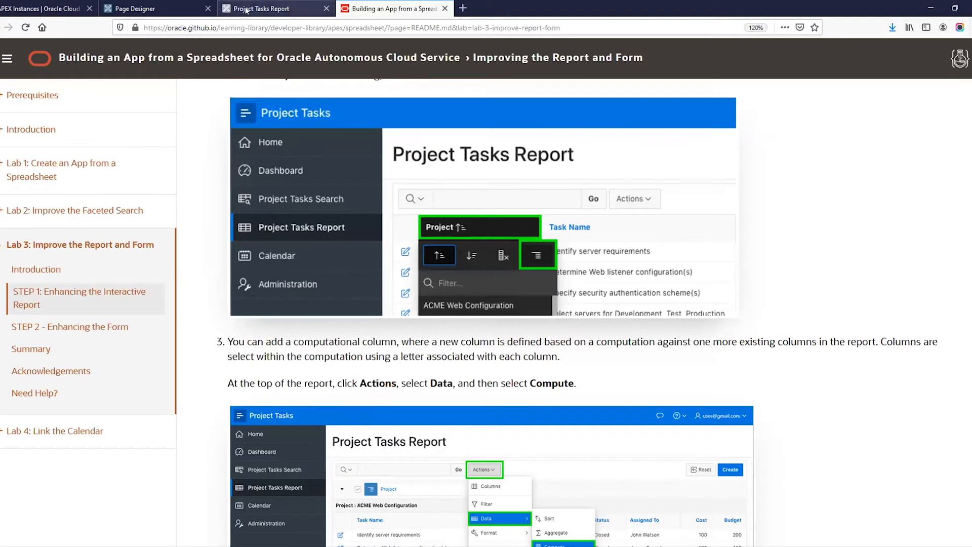
Step: Apply a control break on the Project column of the Project Tasks Report
{"action": "left_click", "coordinate": [246, 10]}
{"action": "left_click", "coordinate": [199, 154]}
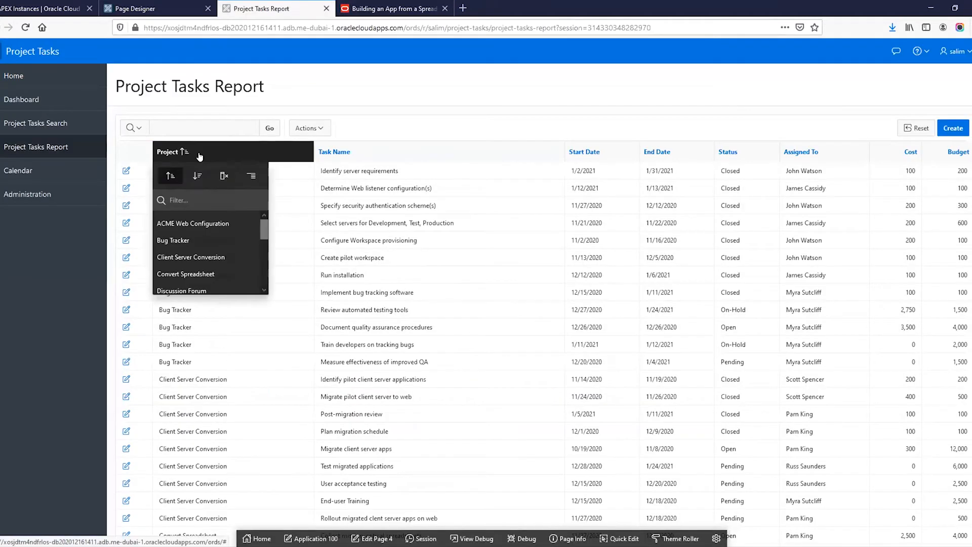
{"action": "left_click", "coordinate": [251, 177]}
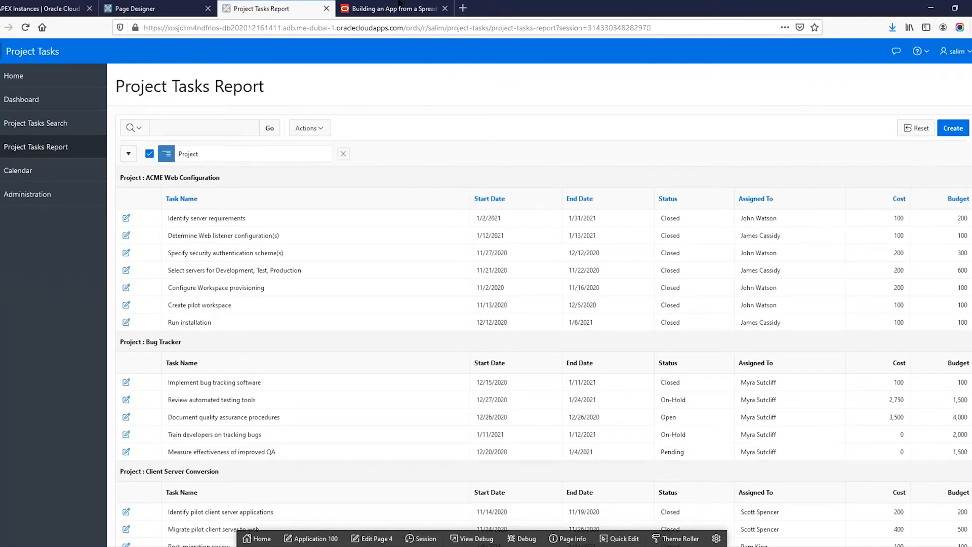
Step: Read the guide's Compute settings and copy the column label Budget V Cost from its table
{"action": "left_click", "coordinate": [400, 5]}
{"action": "scroll", "coordinate": [451, 334], "scroll_direction": "down", "scroll_amount": 2}
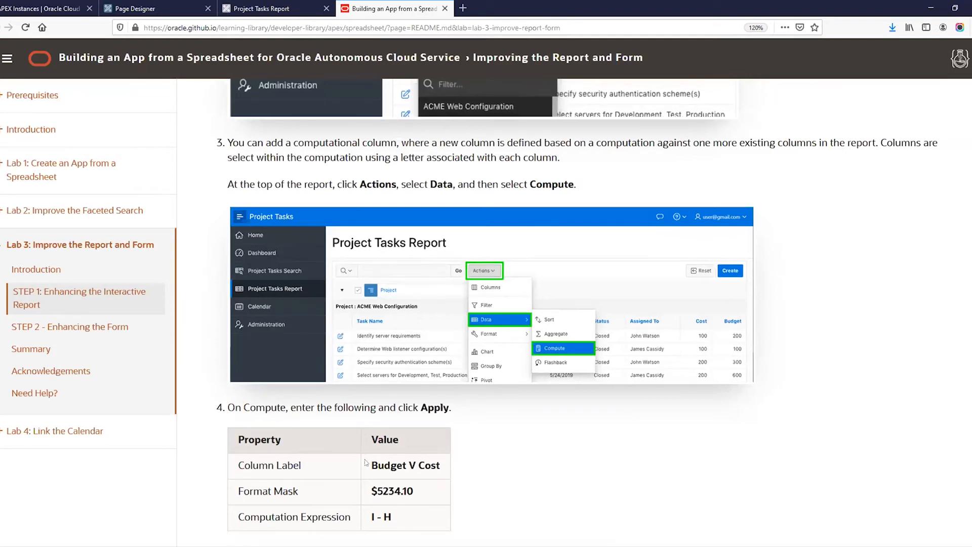
{"action": "left_click_drag", "start_coordinate": [368, 461], "coordinate": [439, 464]}
{"action": "scroll", "coordinate": [430, 463], "scroll_direction": "down", "scroll_amount": 1}
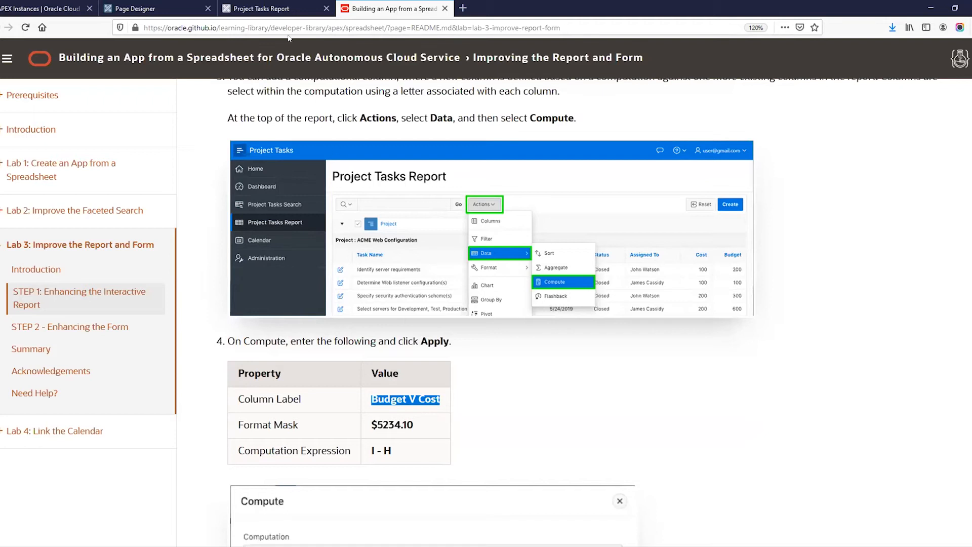
Step: Start a new computation in the Project Tasks Report with column label Budget V Cost and format mask $5,234.10
{"action": "left_click", "coordinate": [283, 6]}
{"action": "left_click", "coordinate": [306, 130]}
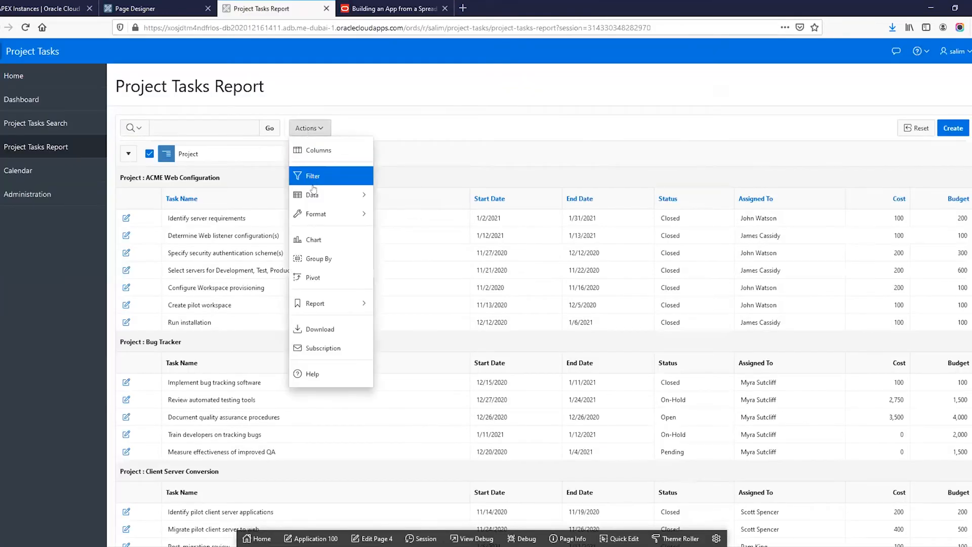
{"action": "mouse_move", "coordinate": [349, 197]}
{"action": "left_click", "coordinate": [401, 235]}
{"action": "left_click", "coordinate": [182, 228]}
{"action": "type", "text": "Budget V Cost"}
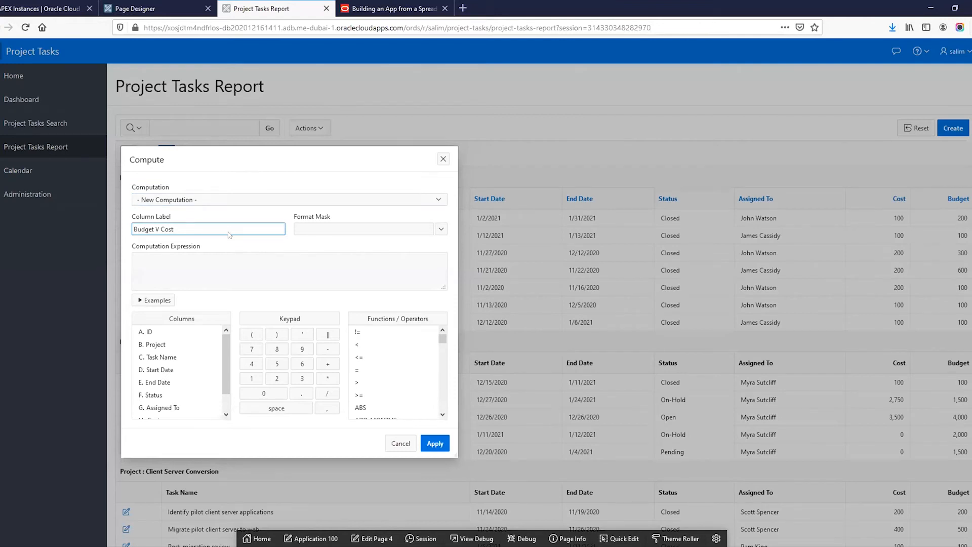
{"action": "left_click", "coordinate": [441, 229]}
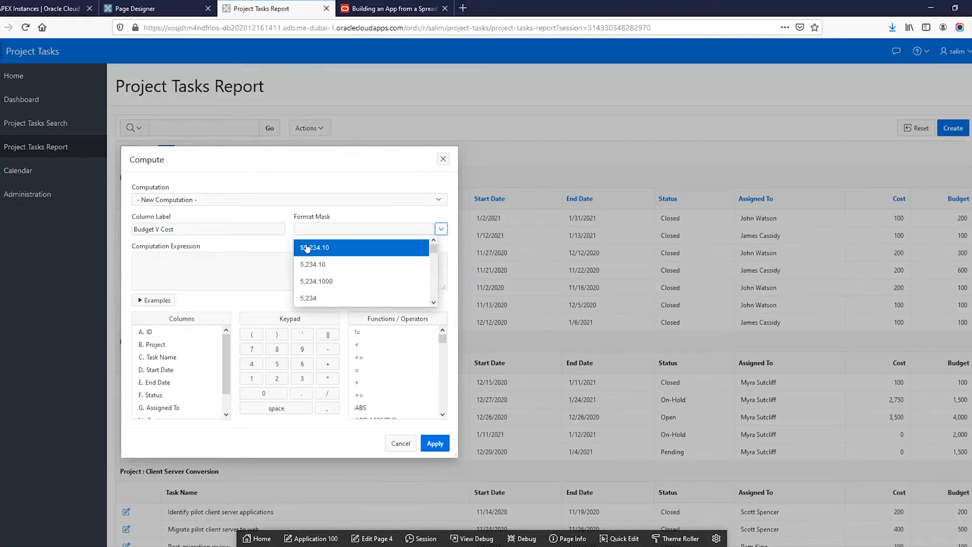
{"action": "left_click", "coordinate": [307, 247]}
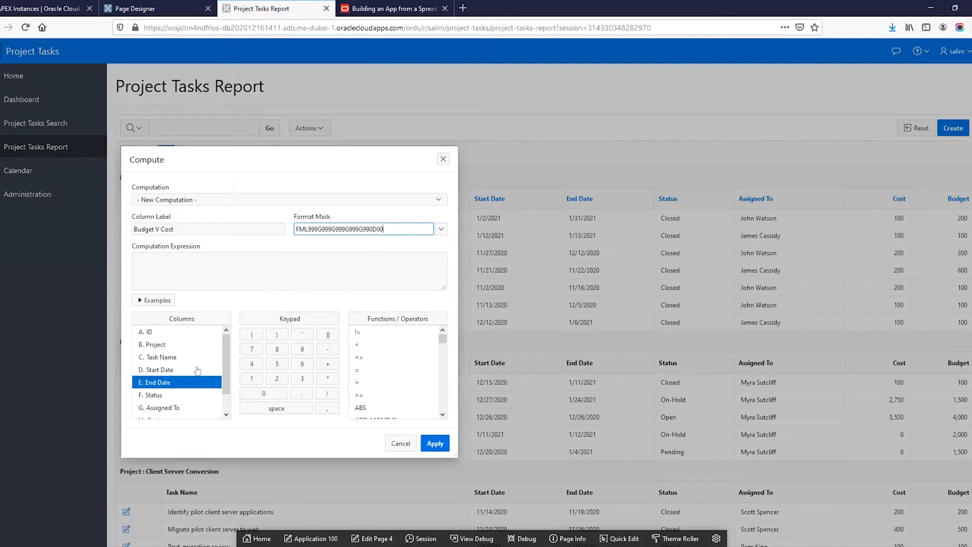
Step: Enter the computation expression I - H, for Budget minus Cost, and apply the computation
{"action": "scroll", "coordinate": [197, 371], "scroll_direction": "down", "scroll_amount": 2}
{"action": "left_click", "coordinate": [193, 286]}
{"action": "type", "text": "I -"}
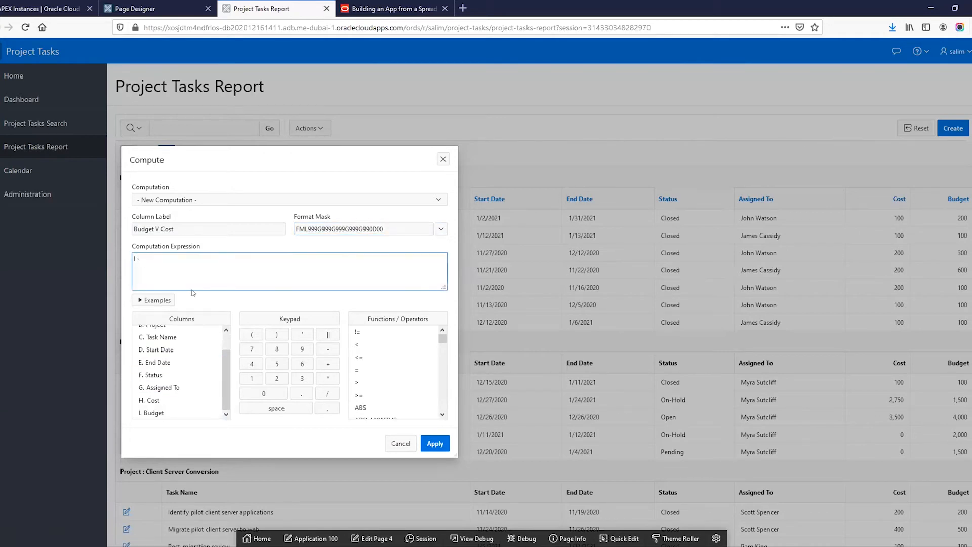
{"action": "left_click", "coordinate": [174, 404]}
{"action": "left_click", "coordinate": [427, 444]}
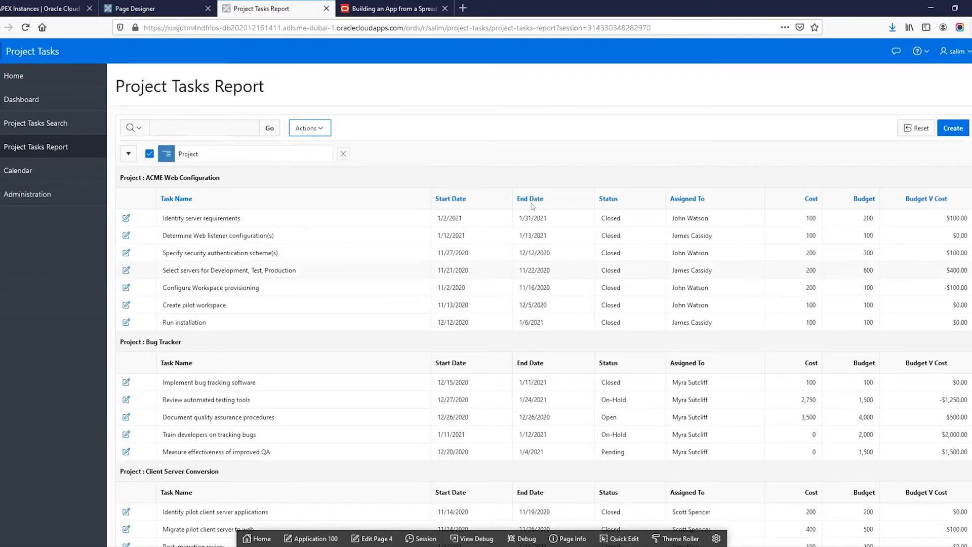
Step: Read the guide's items 5 and 6 for how to aggregate Budget V Cost for each project
{"action": "left_click", "coordinate": [373, 8]}
{"action": "scroll", "coordinate": [330, 374], "scroll_direction": "down", "scroll_amount": 10}
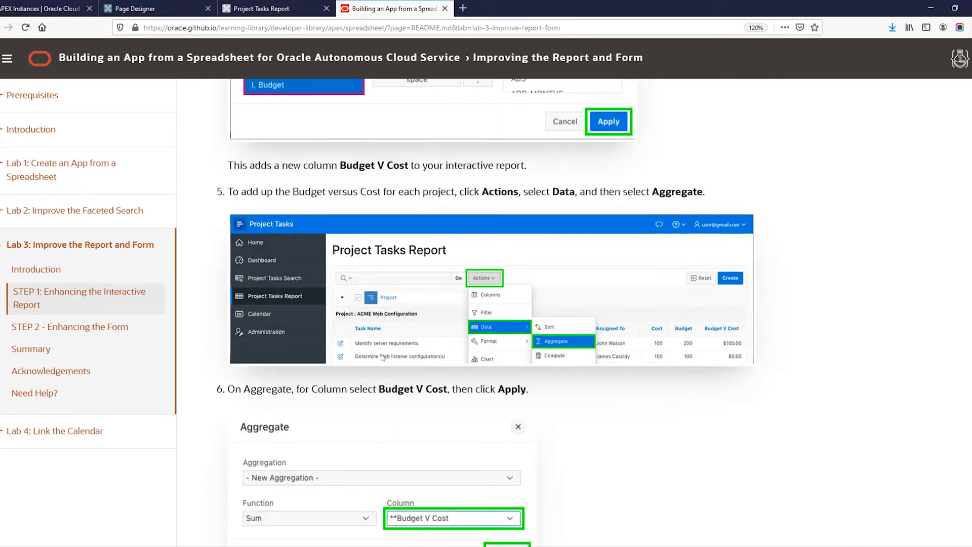
{"action": "scroll", "coordinate": [408, 352], "scroll_direction": "down", "scroll_amount": 3}
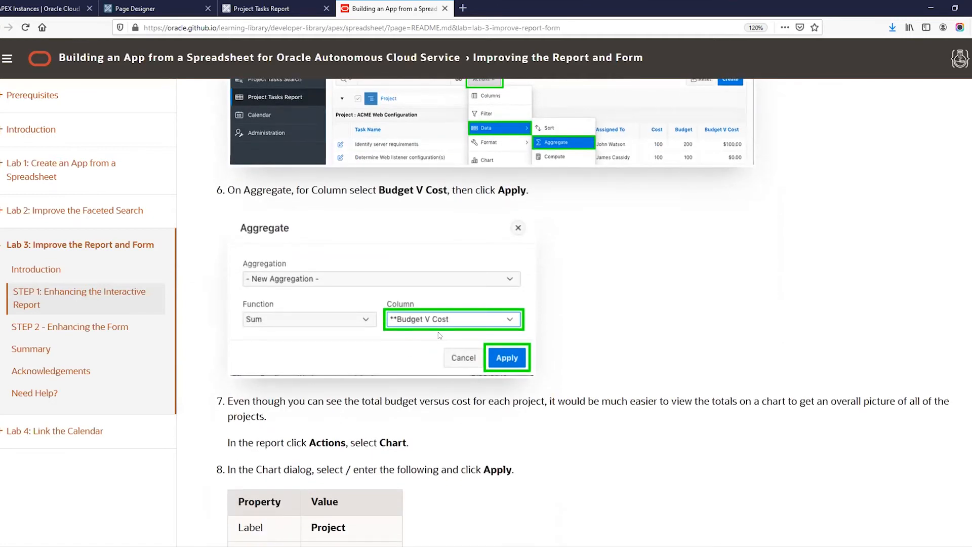
Step: Add a Sum aggregation on the Budget V Cost column of the report and look over the project totals
{"action": "left_click", "coordinate": [278, 7]}
{"action": "left_click", "coordinate": [319, 128]}
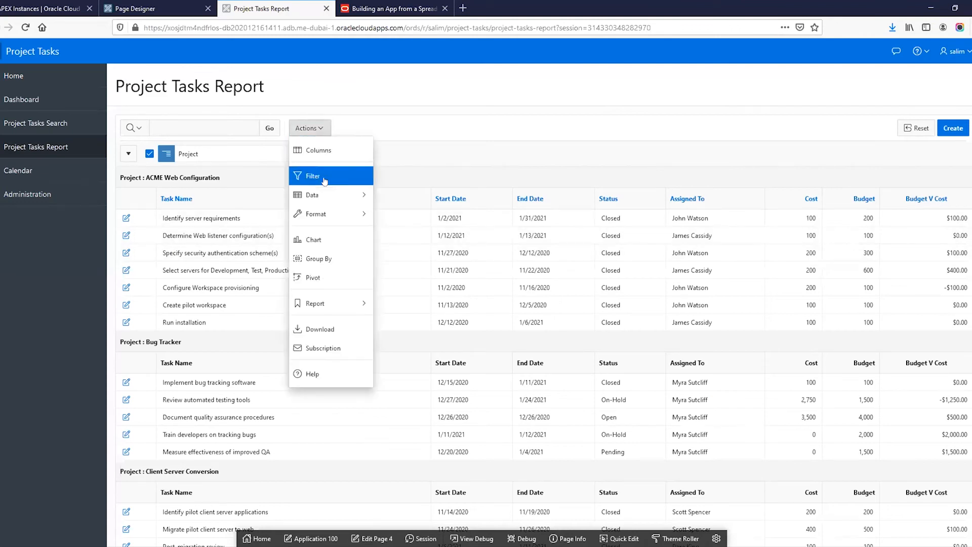
{"action": "mouse_move", "coordinate": [325, 190]}
{"action": "left_click", "coordinate": [408, 214]}
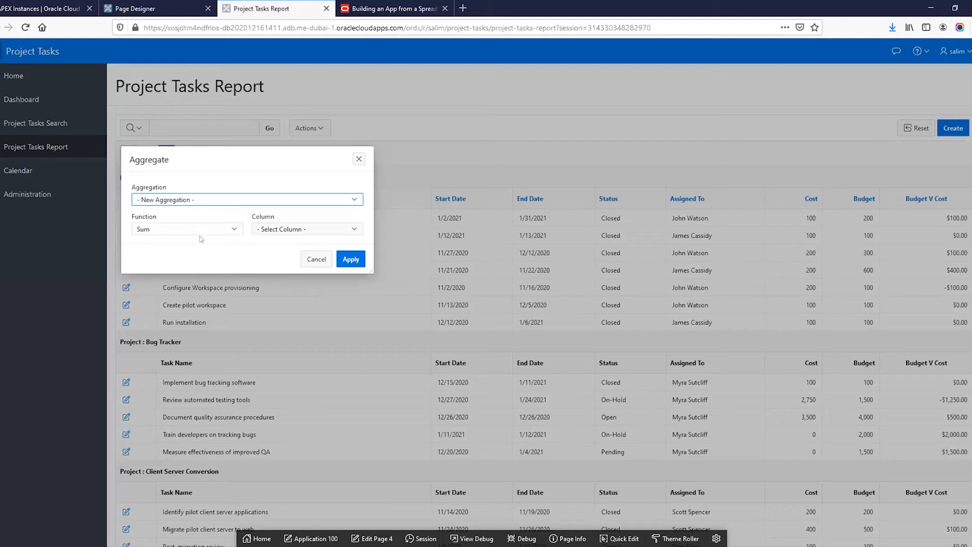
{"action": "left_click", "coordinate": [302, 231]}
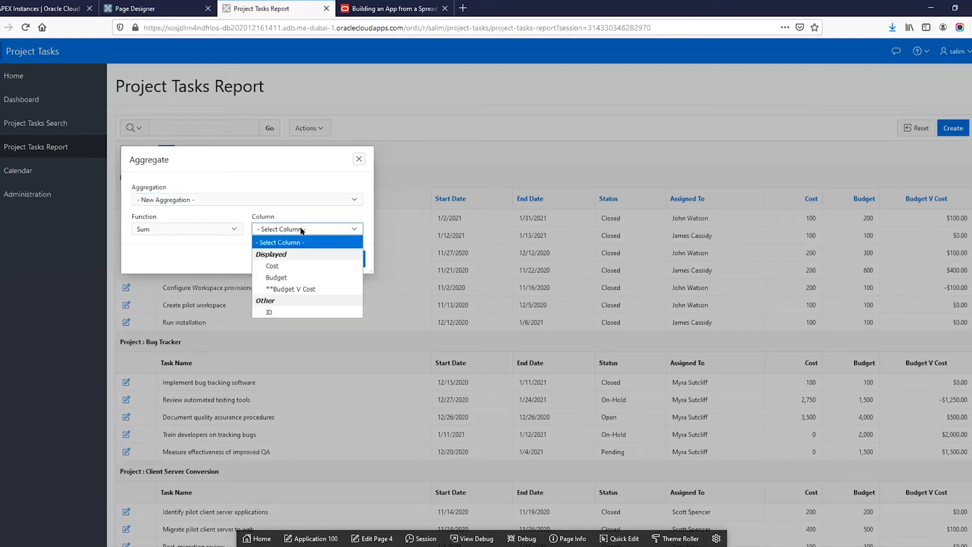
{"action": "left_click", "coordinate": [294, 287]}
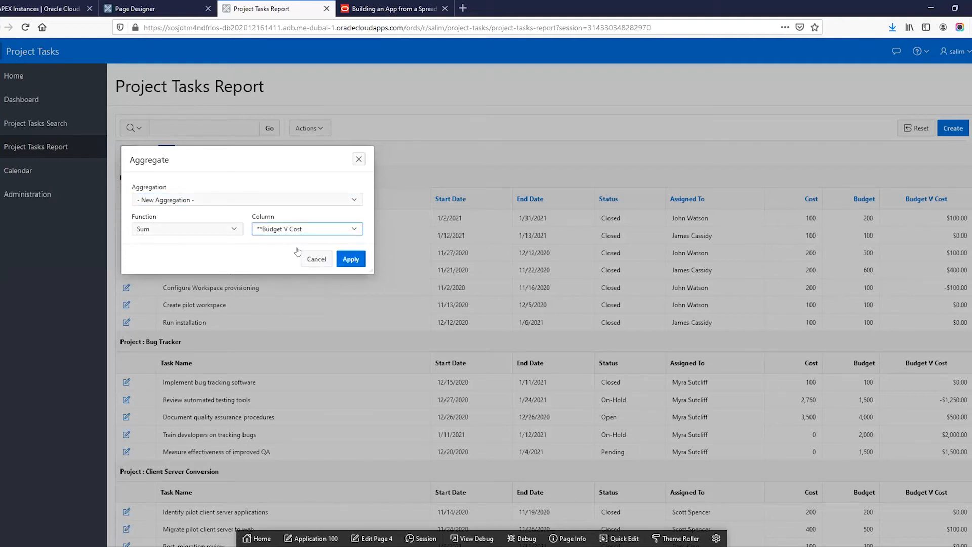
{"action": "left_click", "coordinate": [345, 261]}
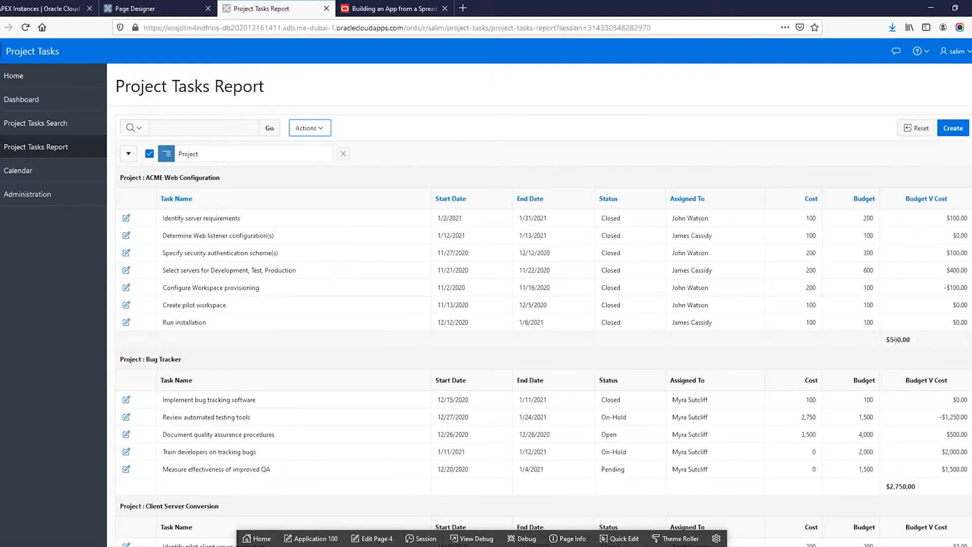
{"action": "scroll", "coordinate": [895, 341], "scroll_direction": "down", "scroll_amount": 2}
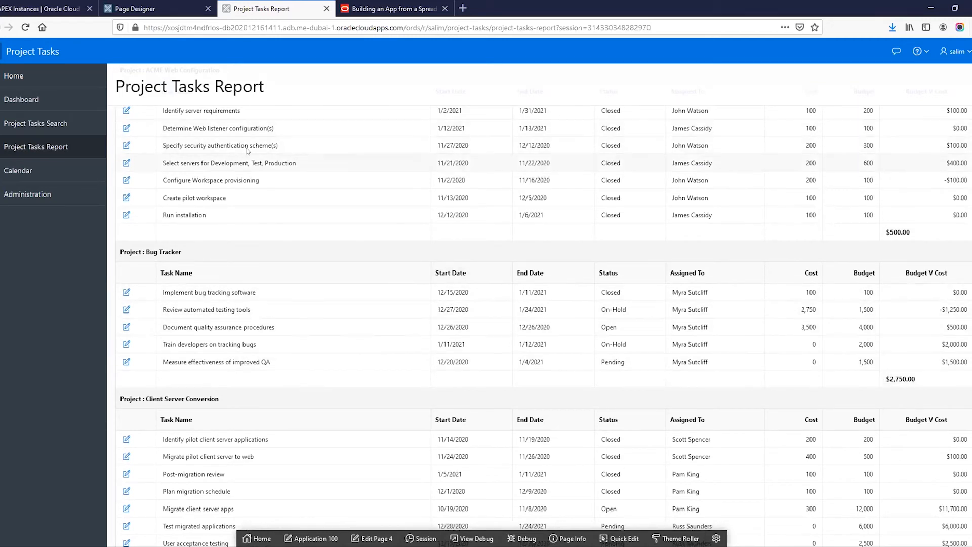
{"action": "scroll", "coordinate": [220, 163], "scroll_direction": "up", "scroll_amount": 2}
Step: Following the guide's items 7 and 8, start a bar chart of the report with label Project and value **Budget V Cost
{"action": "left_click", "coordinate": [405, 7]}
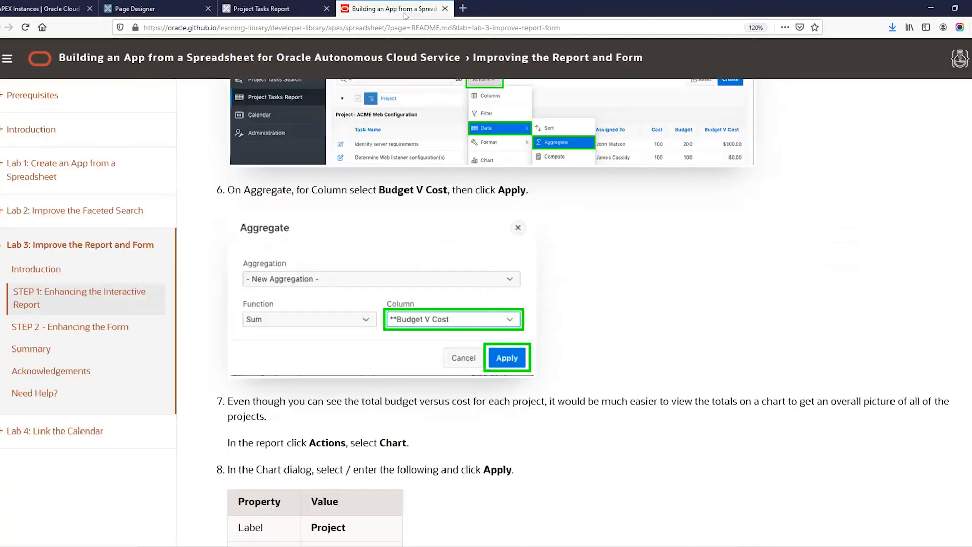
{"action": "scroll", "coordinate": [381, 289], "scroll_direction": "down", "scroll_amount": 6}
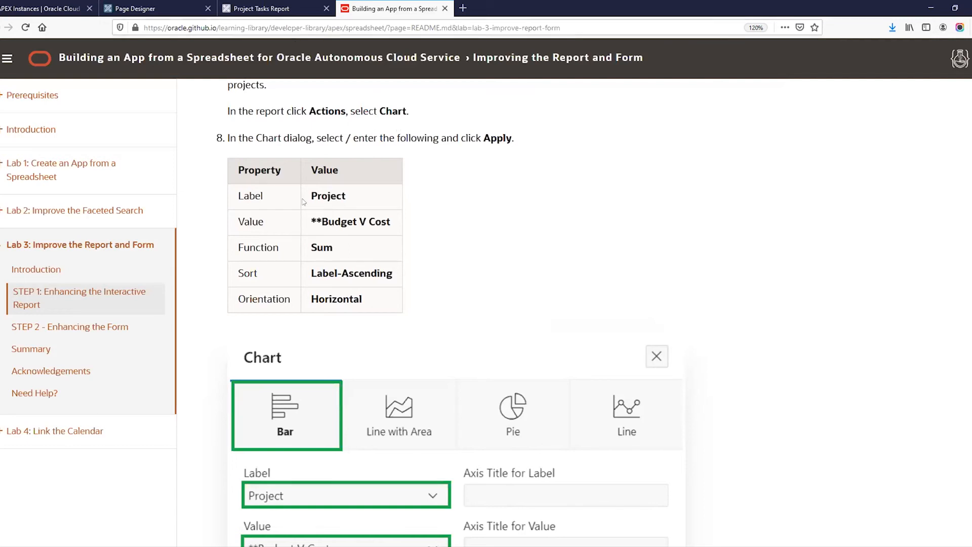
{"action": "left_click", "coordinate": [284, 8]}
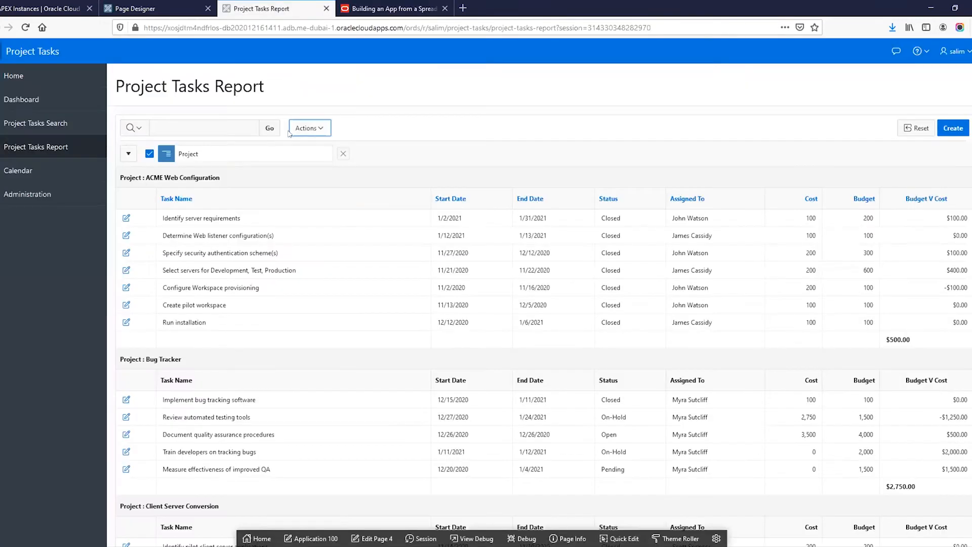
{"action": "left_click", "coordinate": [309, 130]}
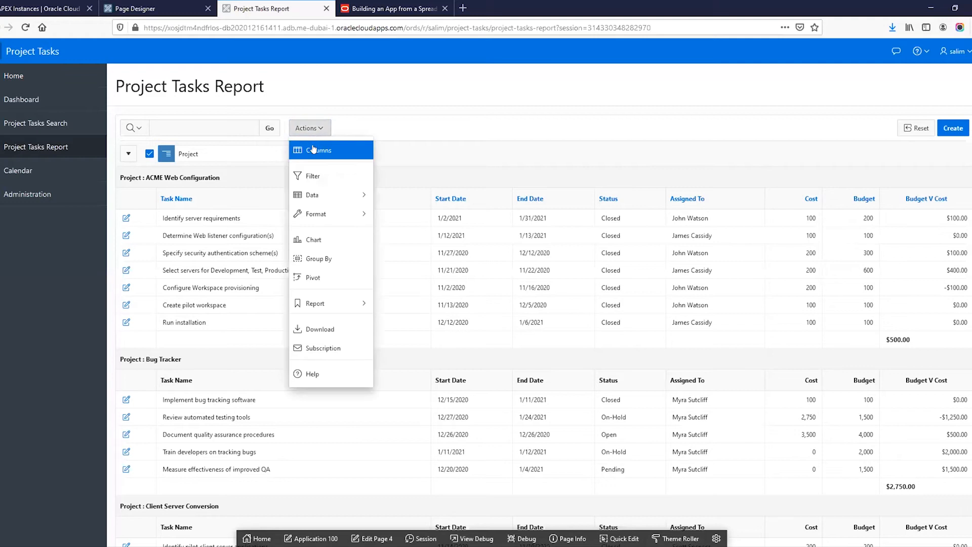
{"action": "left_click", "coordinate": [312, 239]}
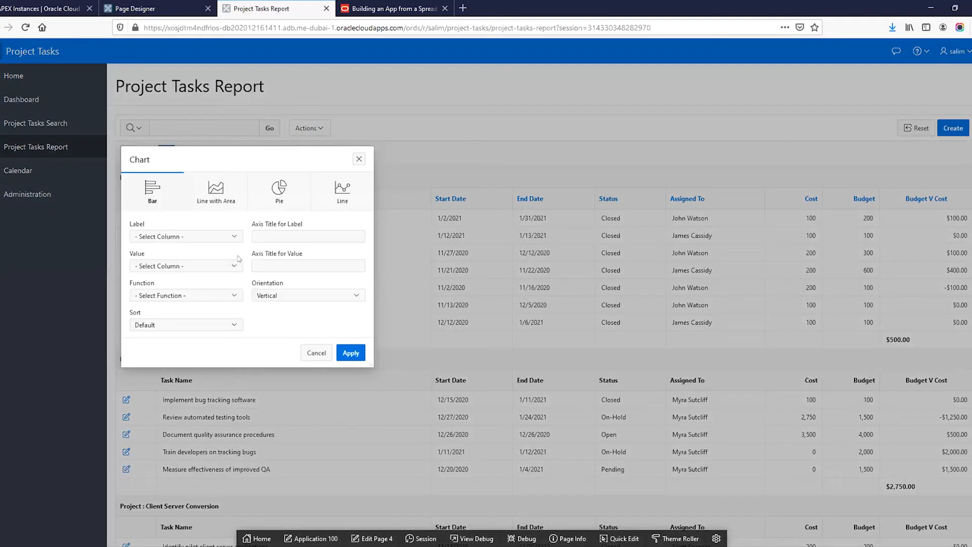
{"action": "left_click", "coordinate": [163, 240]}
{"action": "left_click", "coordinate": [167, 272]}
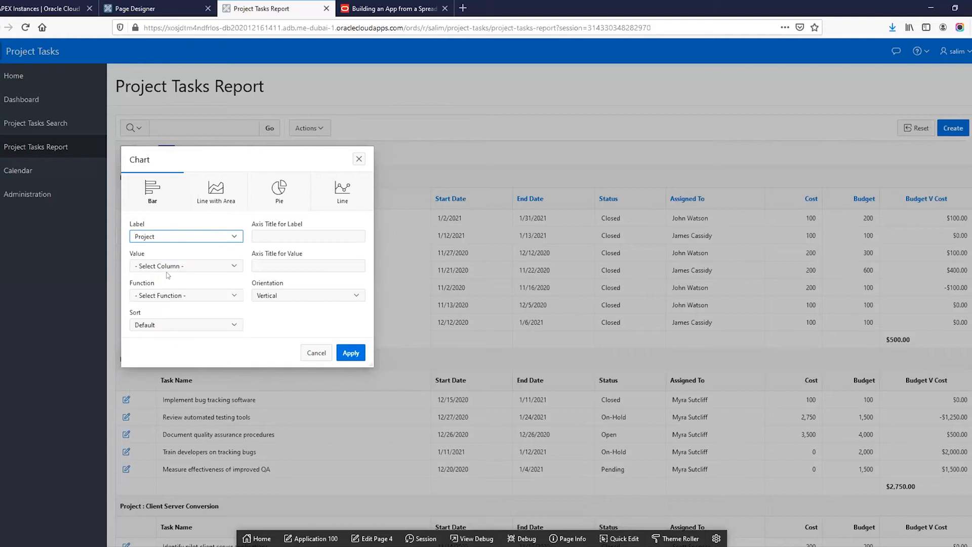
{"action": "left_click", "coordinate": [159, 266]}
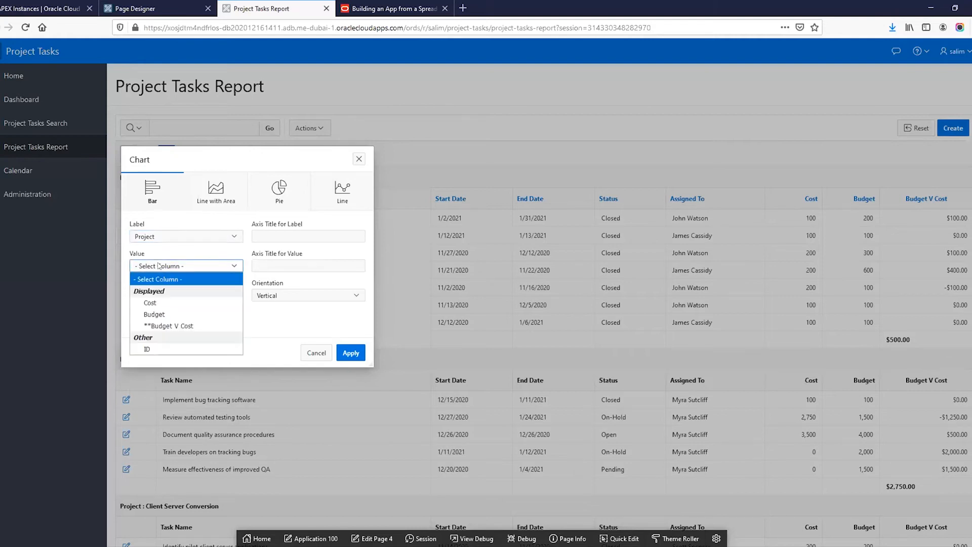
{"action": "left_click", "coordinate": [171, 327]}
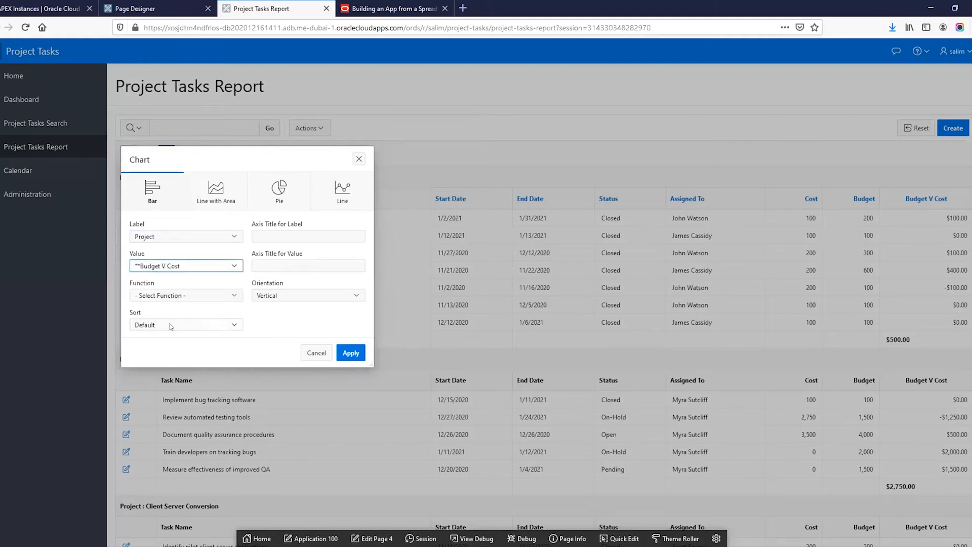
Step: Set the chart's function to Sum, sort to Label - Ascending and orientation to Horizontal, check against the guide and apply the chart
{"action": "left_click", "coordinate": [177, 296]}
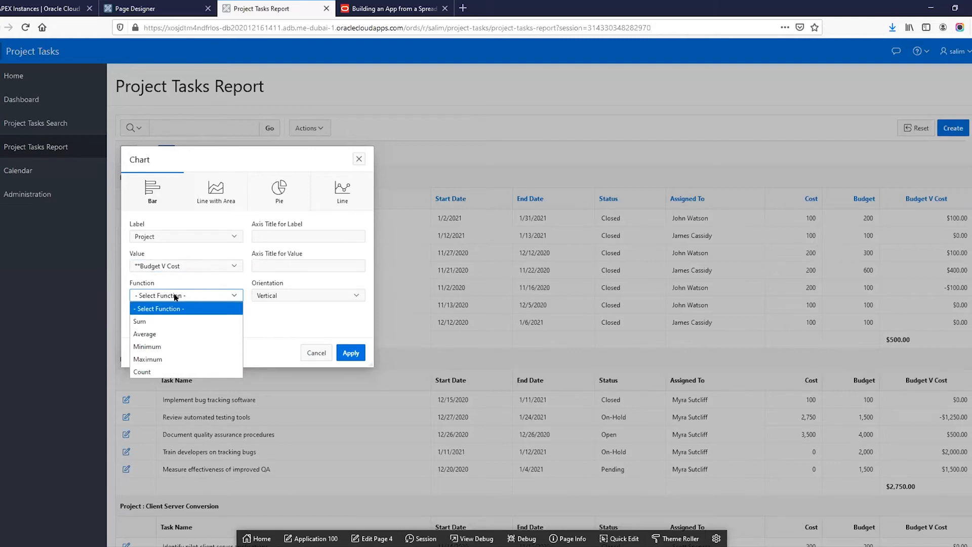
{"action": "left_click", "coordinate": [167, 321]}
{"action": "left_click", "coordinate": [151, 327]}
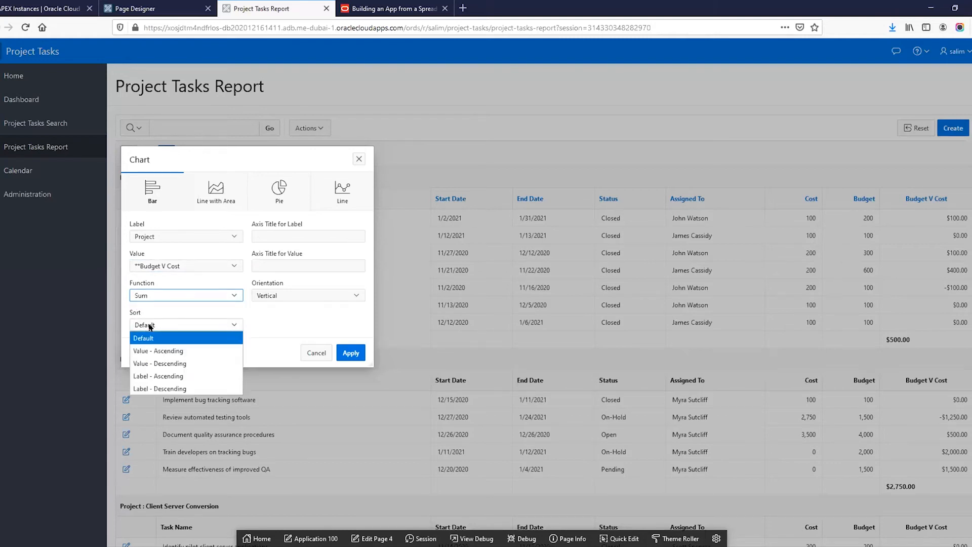
{"action": "left_click", "coordinate": [161, 375]}
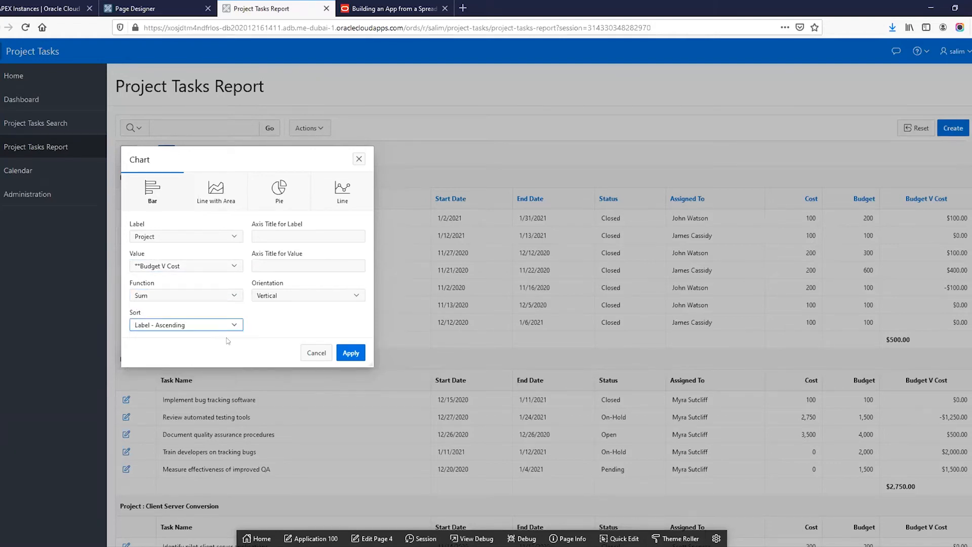
{"action": "left_click", "coordinate": [290, 296]}
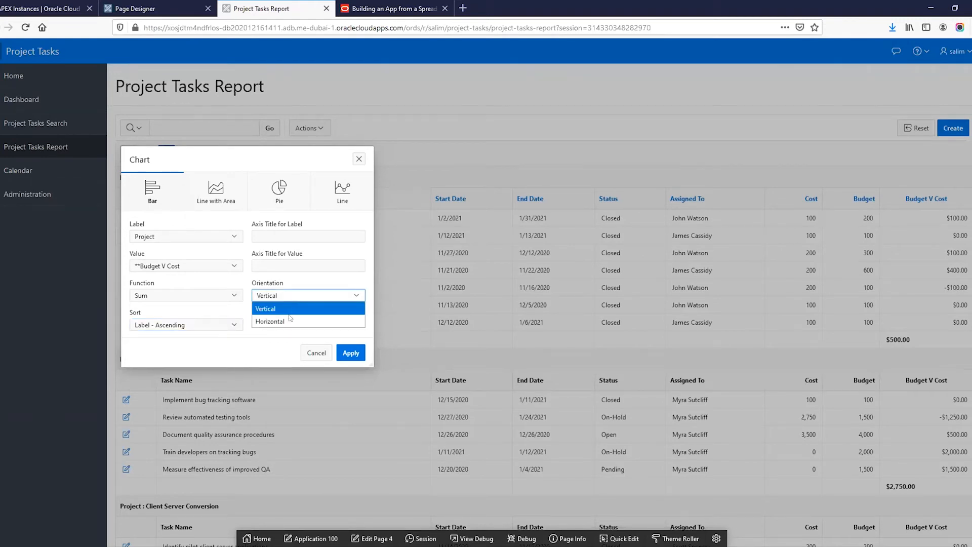
{"action": "left_click", "coordinate": [290, 318]}
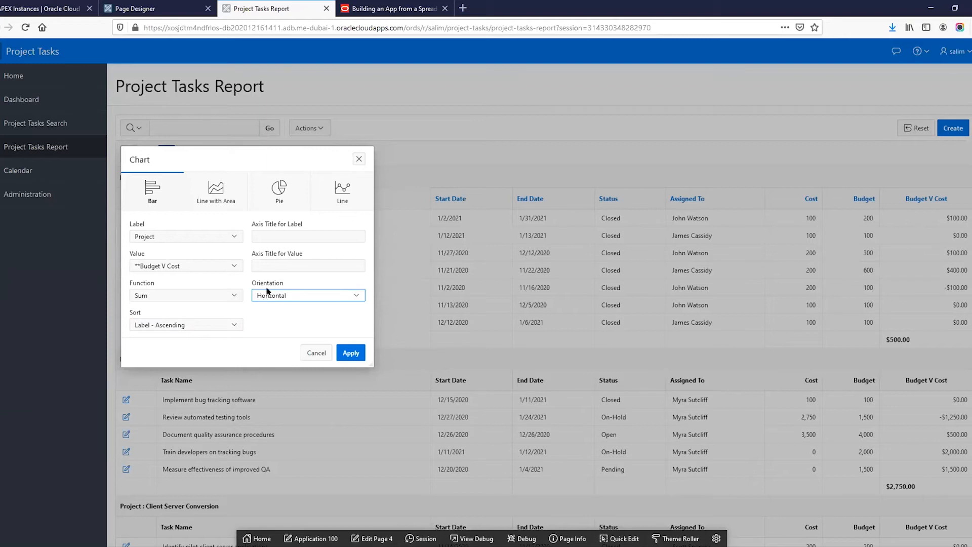
{"action": "left_click", "coordinate": [375, 8]}
{"action": "scroll", "coordinate": [372, 280], "scroll_direction": "down", "scroll_amount": 4}
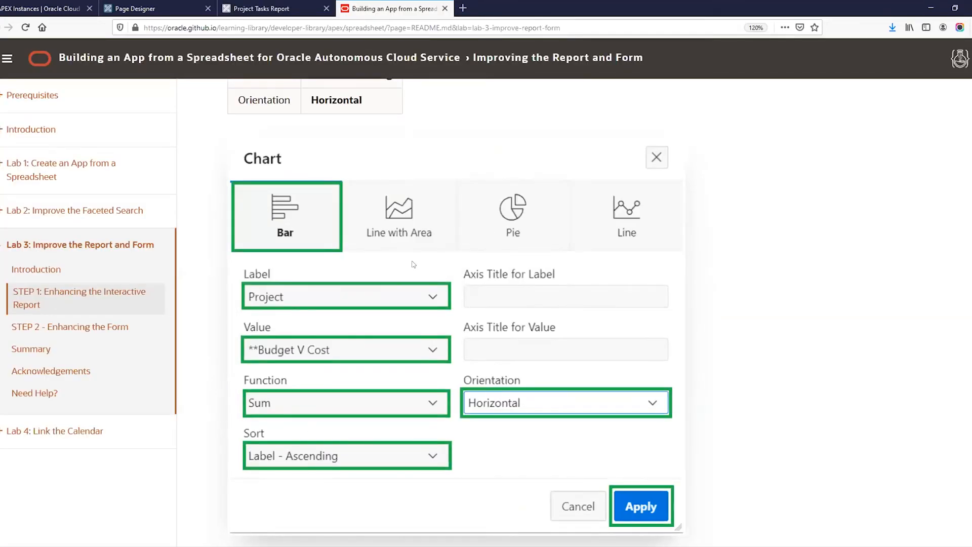
{"action": "left_click", "coordinate": [270, 7]}
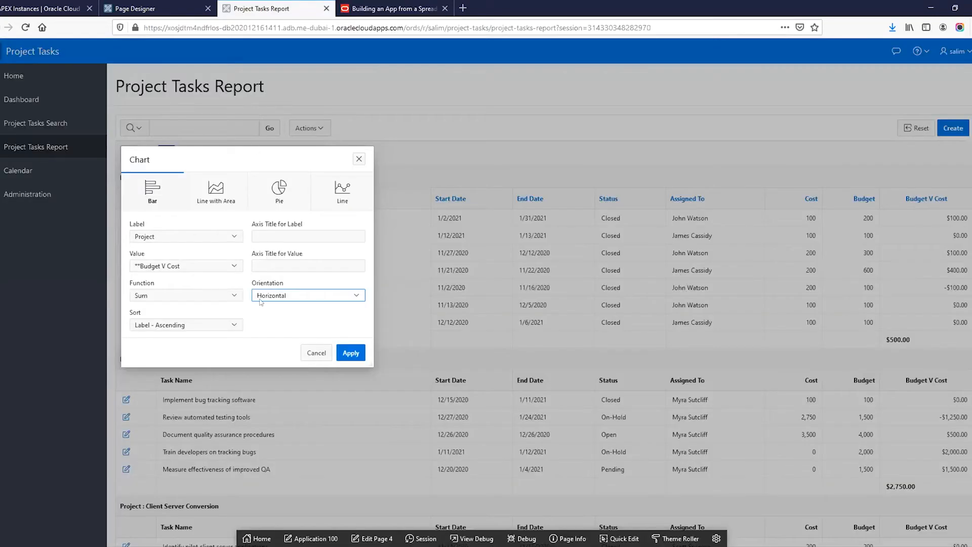
{"action": "left_click", "coordinate": [348, 352]}
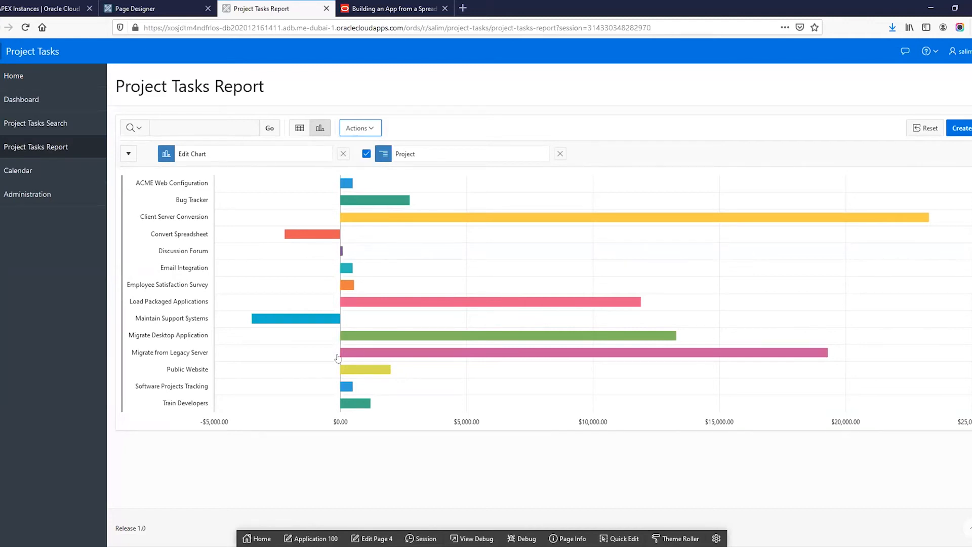
Step: Inspect the budget versus cost bars of individual projects, and read the guide's items 9 and 10 on sorting the report
{"action": "mouse_move", "coordinate": [415, 221]}
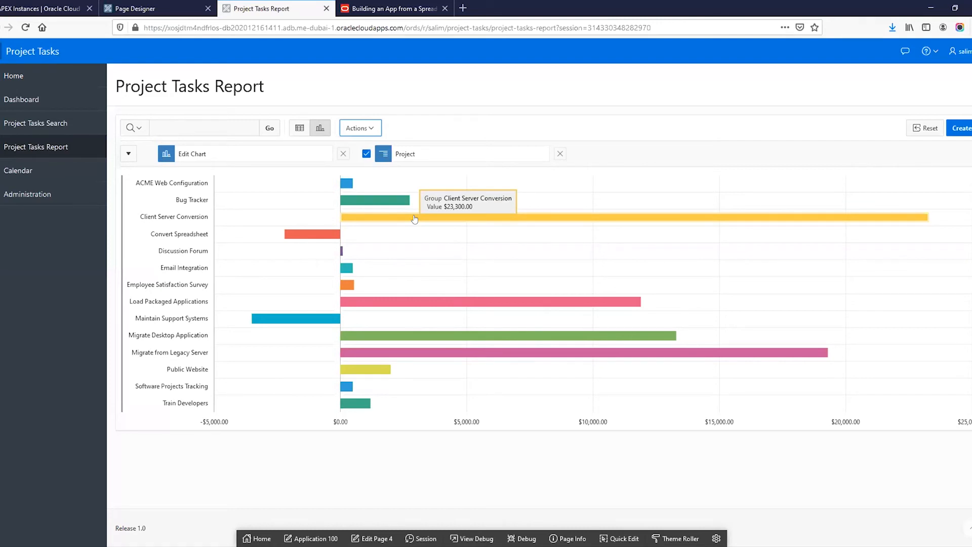
{"action": "mouse_move", "coordinate": [331, 239]}
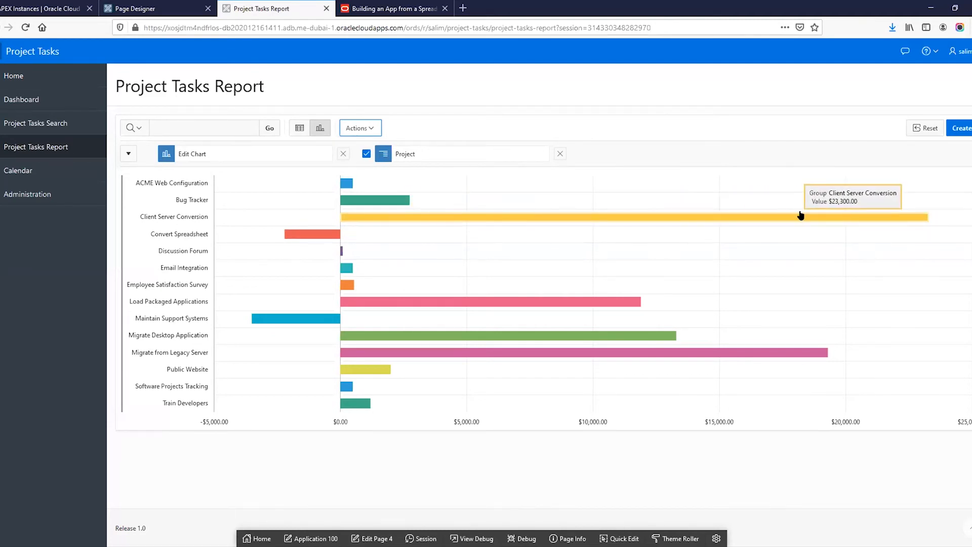
{"action": "mouse_move", "coordinate": [316, 320]}
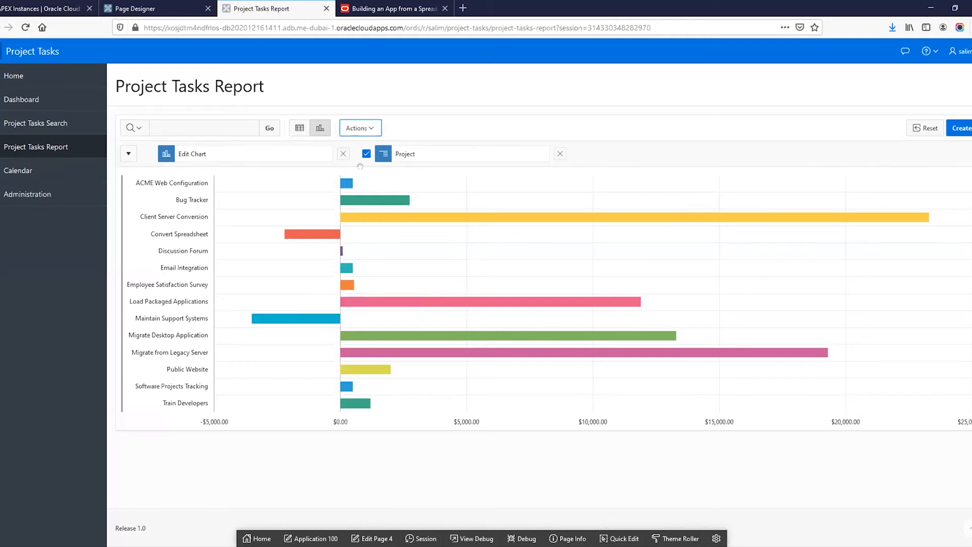
{"action": "left_click", "coordinate": [370, 9]}
{"action": "scroll", "coordinate": [361, 368], "scroll_direction": "down", "scroll_amount": 12}
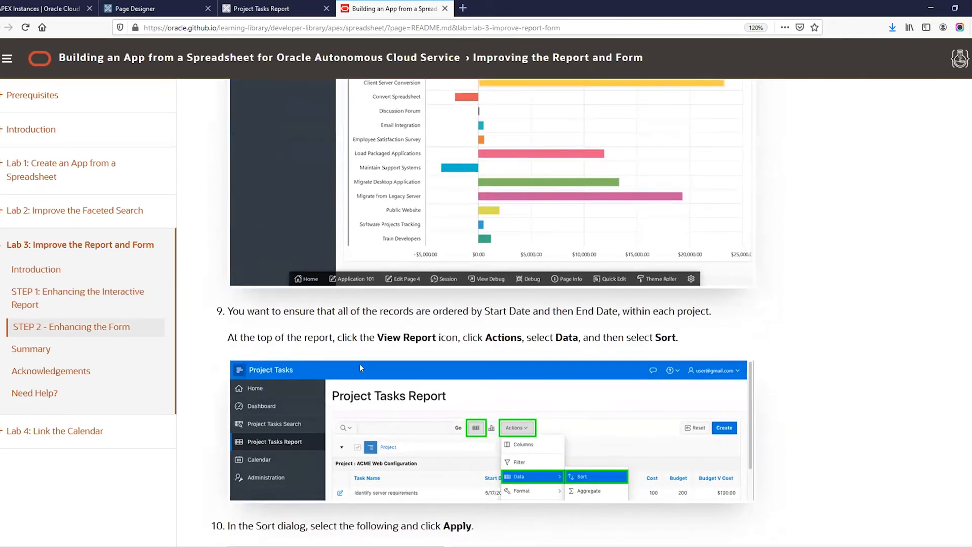
{"action": "scroll", "coordinate": [360, 365], "scroll_direction": "down", "scroll_amount": 4}
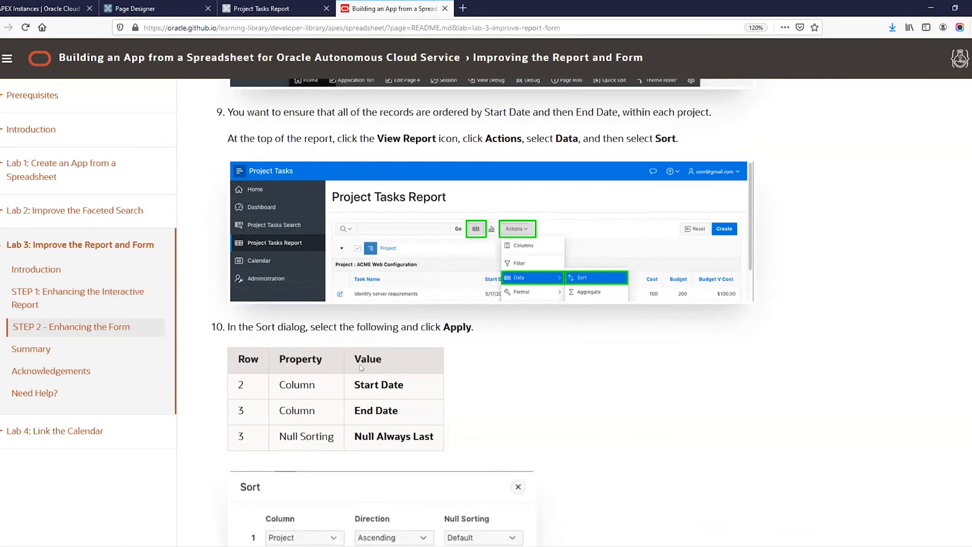
{"action": "scroll", "coordinate": [362, 367], "scroll_direction": "down", "scroll_amount": 3}
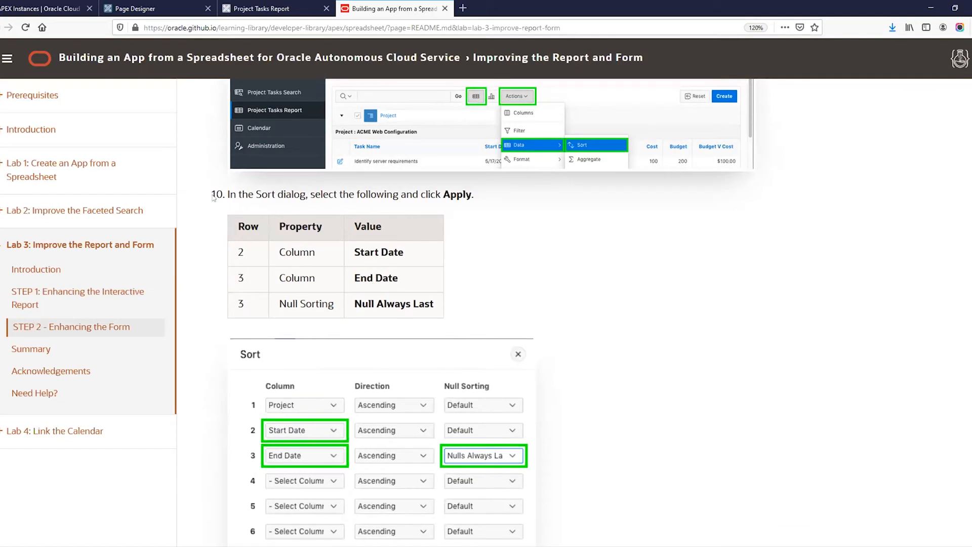
Step: Switch the Project Tasks Report from the chart back to the report view and open its Sort settings
{"action": "left_click", "coordinate": [269, 9]}
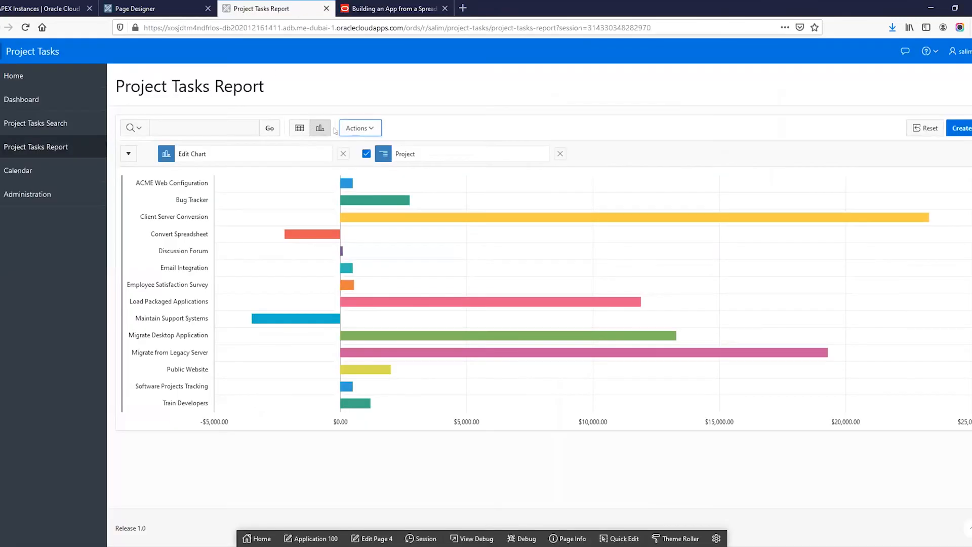
{"action": "left_click", "coordinate": [357, 129]}
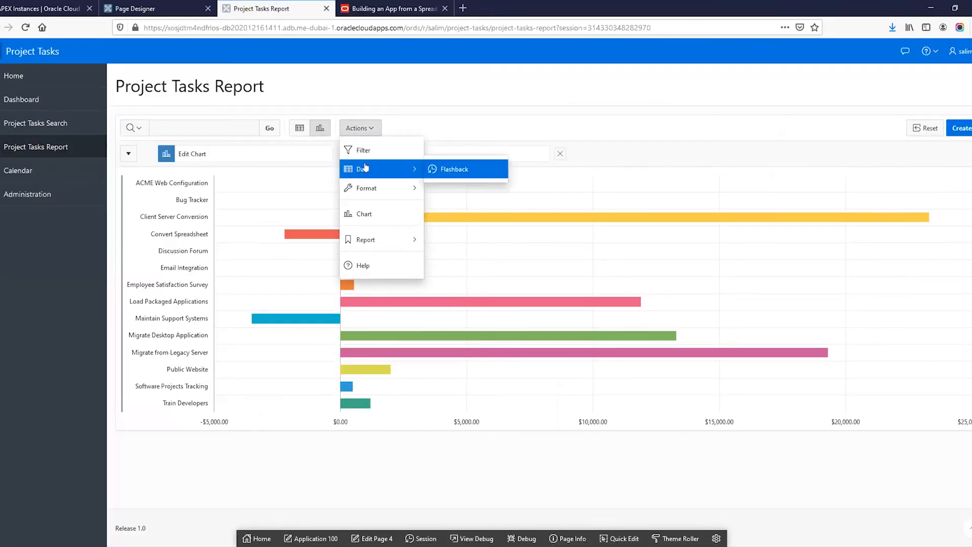
{"action": "left_click", "coordinate": [299, 128]}
{"action": "left_click", "coordinate": [358, 128]}
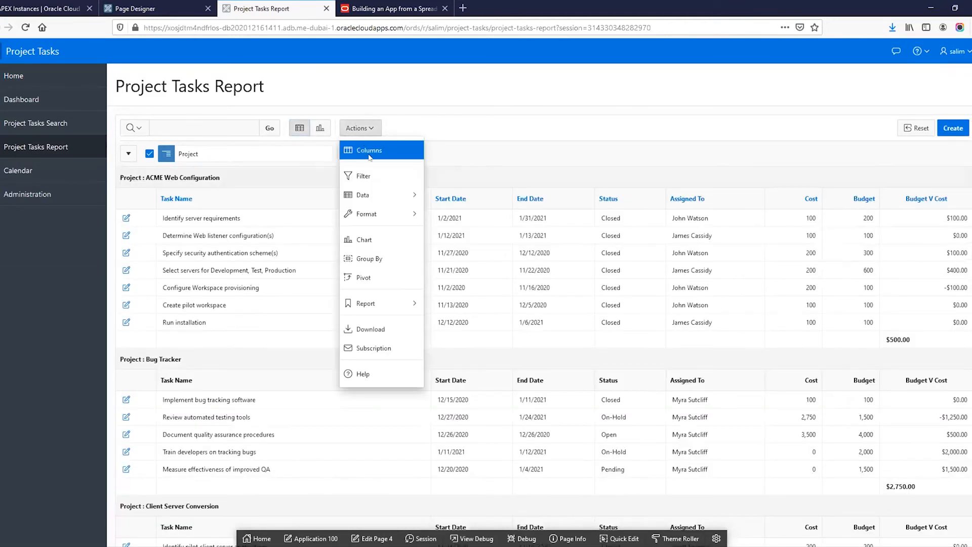
{"action": "mouse_move", "coordinate": [355, 195]}
{"action": "left_click", "coordinate": [447, 195]}
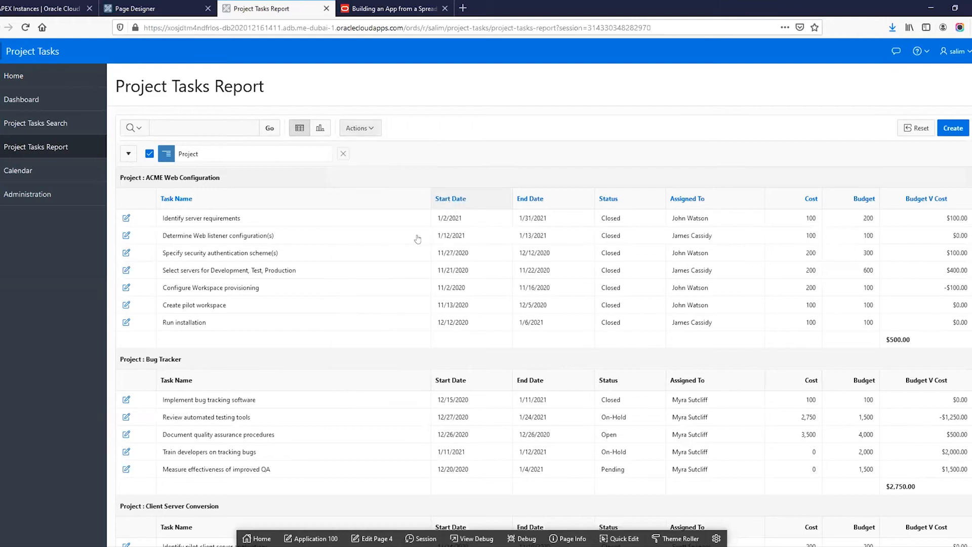
Step: Choose Start Date as the first sort column and End Date as the second
{"action": "left_click", "coordinate": [373, 10]}
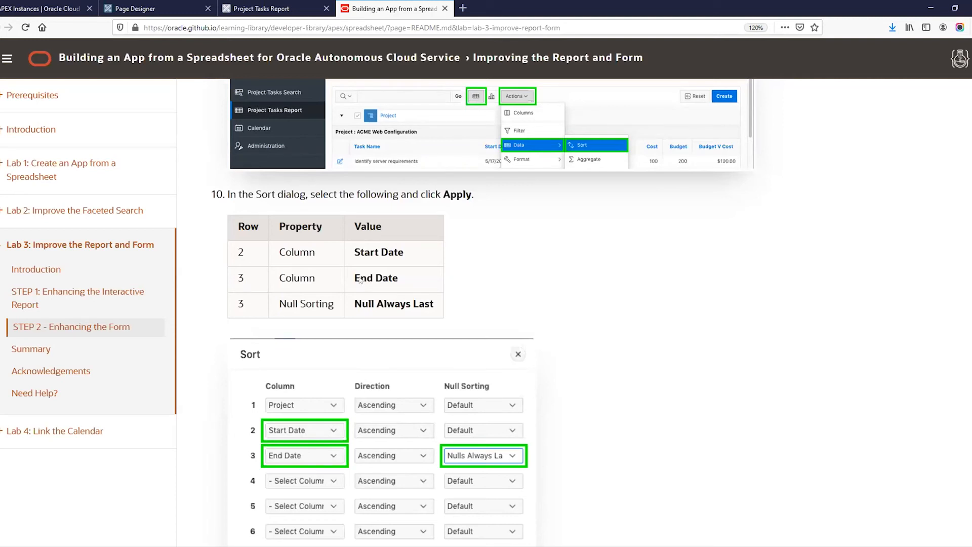
{"action": "left_click", "coordinate": [259, 11]}
{"action": "left_click", "coordinate": [206, 200]}
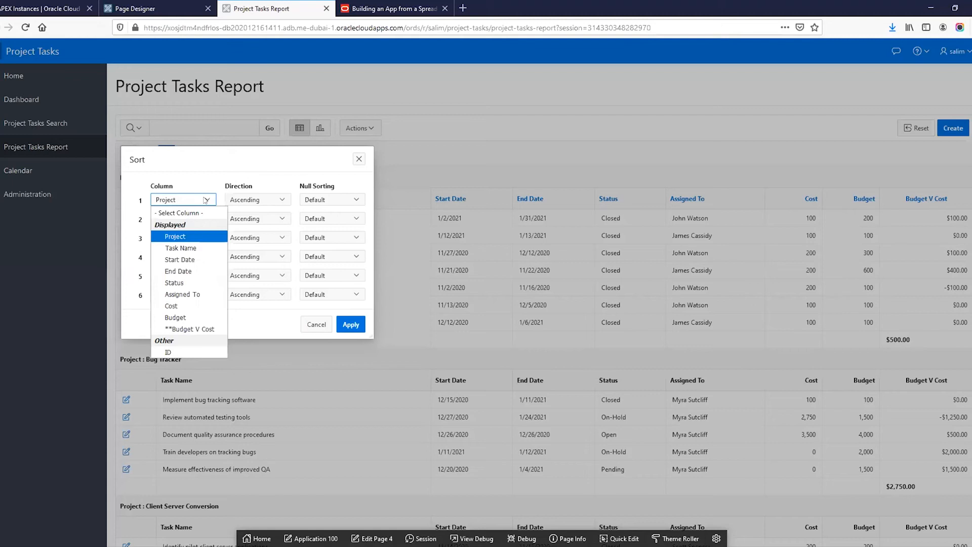
{"action": "left_click", "coordinate": [195, 258]}
{"action": "left_click", "coordinate": [189, 219]}
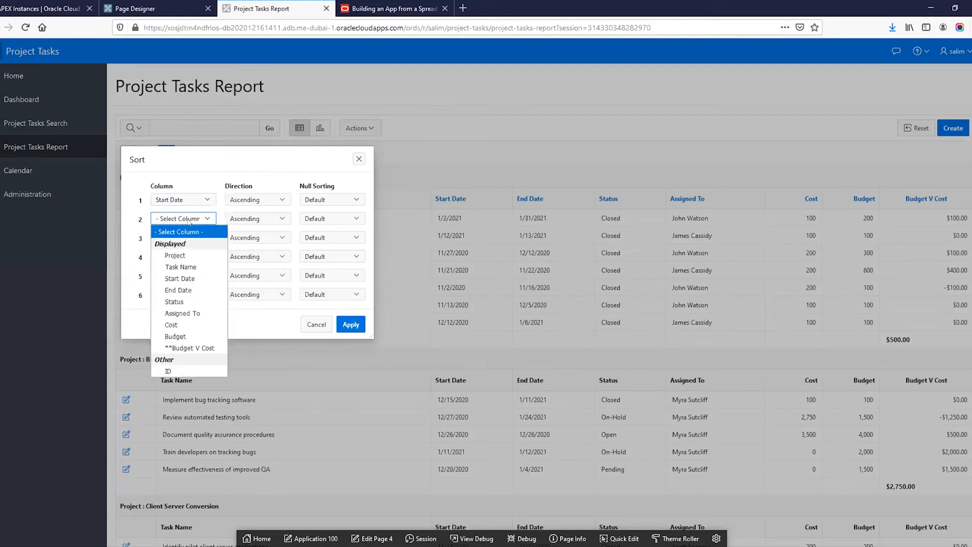
{"action": "left_click", "coordinate": [193, 290]}
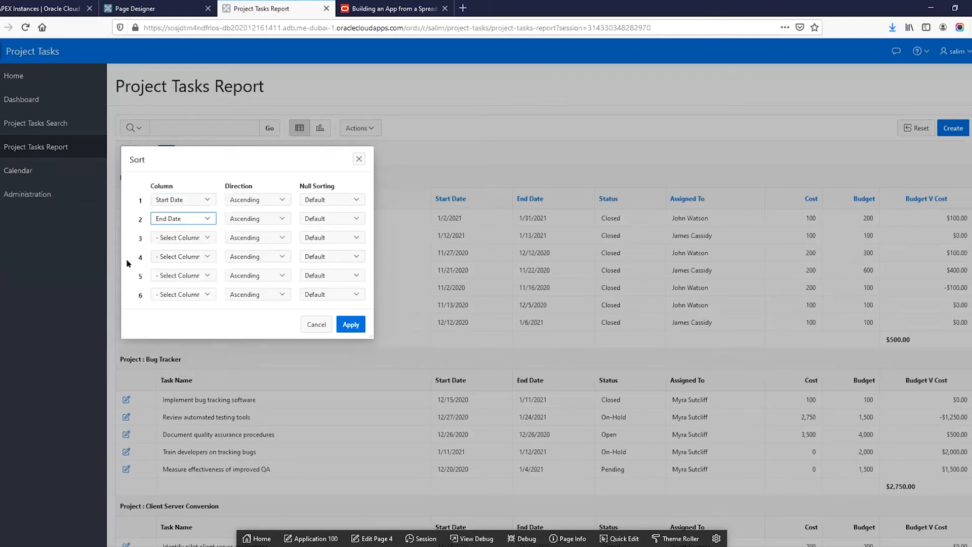
Step: Set null sorting to Nulls Always Last for both the Start Date and End Date rows and apply the sort
{"action": "left_click", "coordinate": [364, 7]}
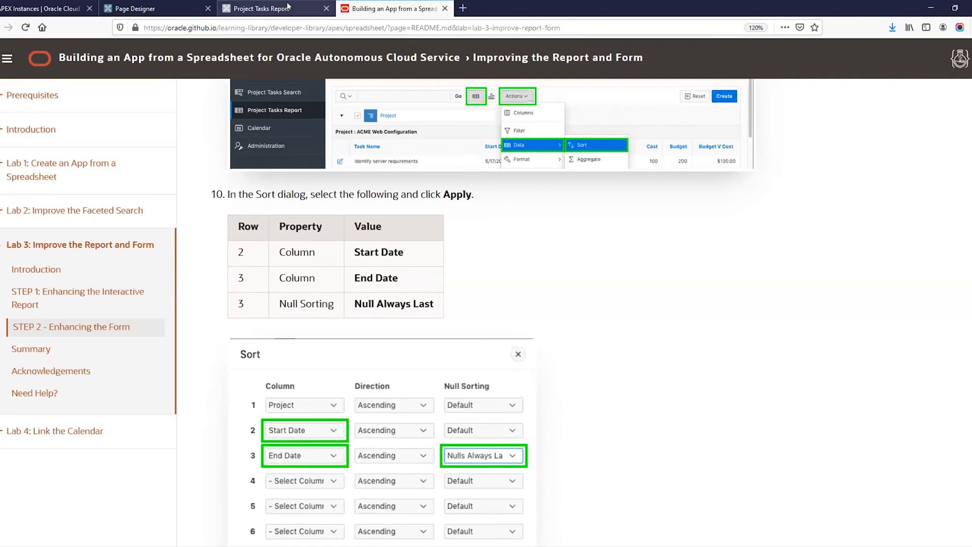
{"action": "left_click", "coordinate": [287, 6]}
{"action": "left_click", "coordinate": [329, 199]}
{"action": "left_click", "coordinate": [326, 226]}
{"action": "left_click", "coordinate": [331, 219]}
{"action": "left_click", "coordinate": [328, 245]}
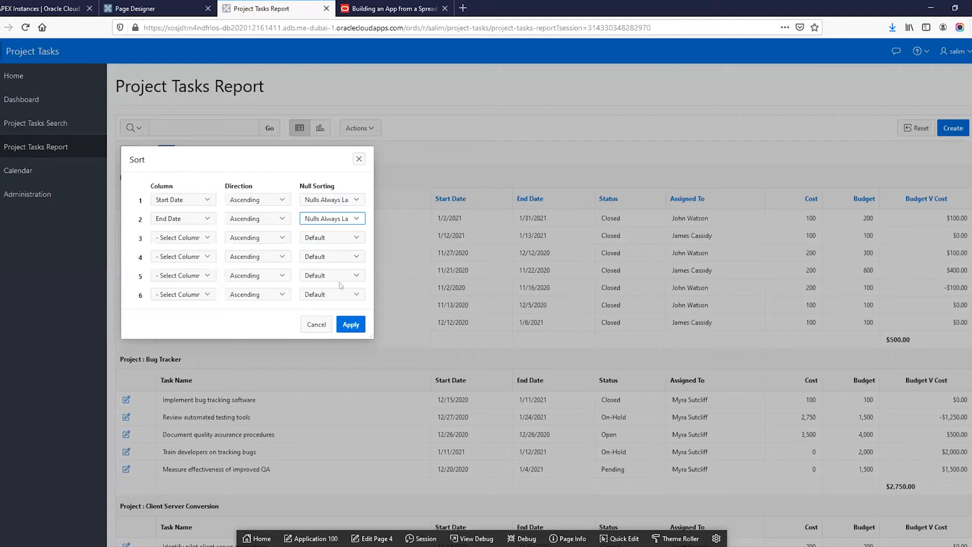
{"action": "left_click", "coordinate": [351, 325]}
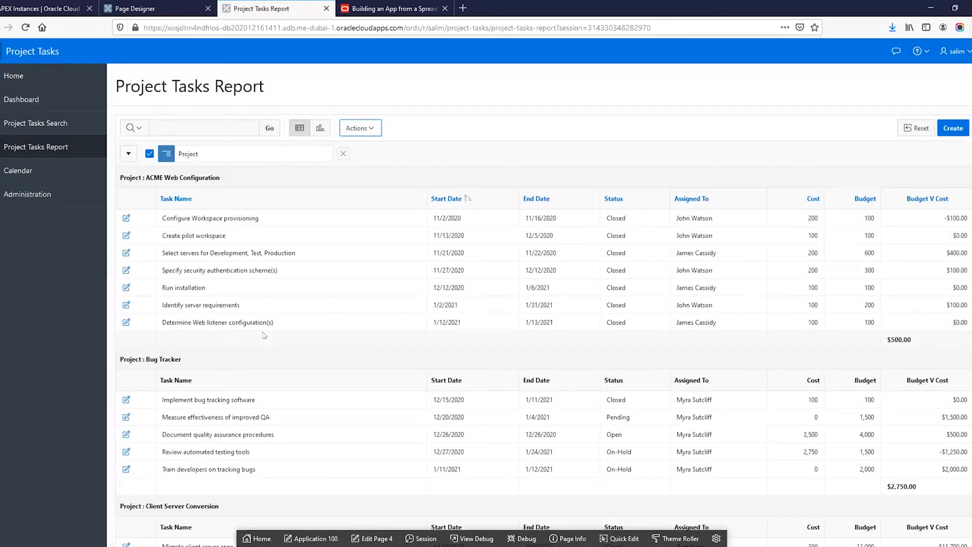
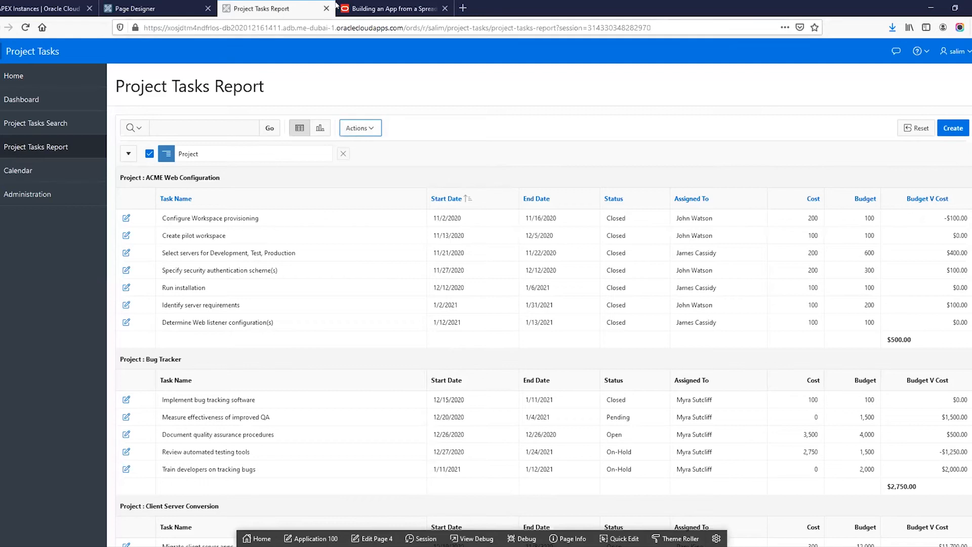
Step: Read the guide's items 11 and 12 for how to save the modified report layout
{"action": "left_click", "coordinate": [389, 9]}
{"action": "scroll", "coordinate": [353, 301], "scroll_direction": "down", "scroll_amount": 5}
{"action": "scroll", "coordinate": [353, 301], "scroll_direction": "down", "scroll_amount": 4}
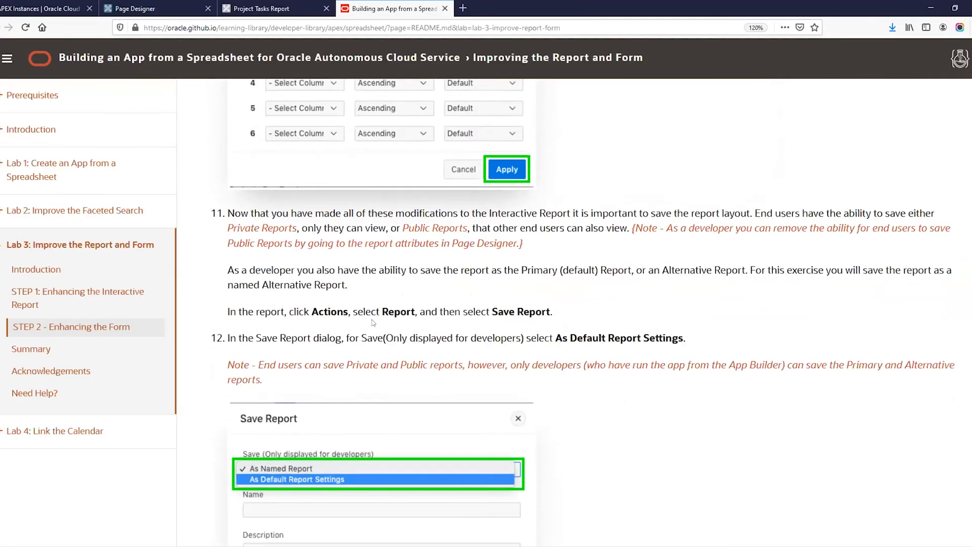
Step: Find the guide's Save Default Report instruction and select the report name Budget Review in it
{"action": "scroll", "coordinate": [373, 323], "scroll_direction": "down", "scroll_amount": 9}
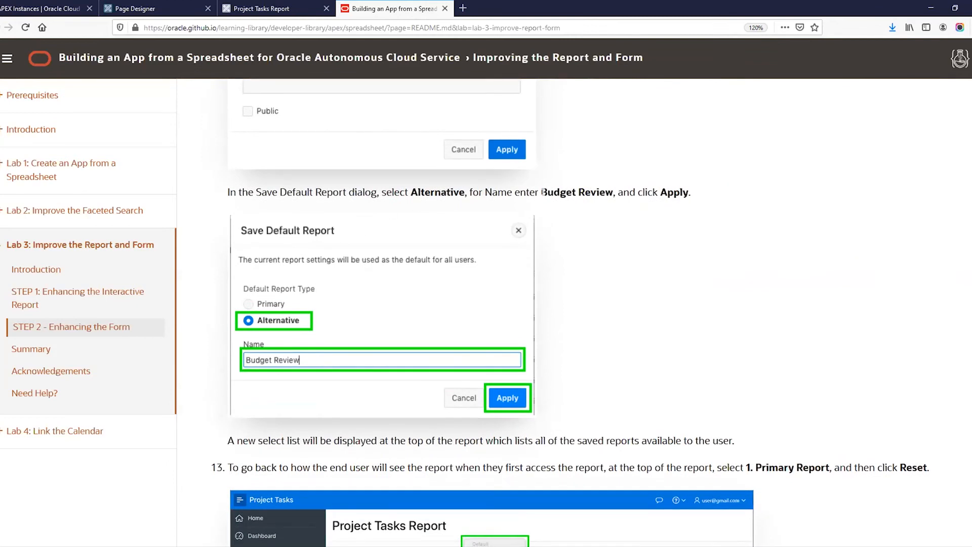
{"action": "left_click_drag", "start_coordinate": [547, 192], "coordinate": [593, 191]}
{"action": "left_click_drag", "start_coordinate": [541, 193], "coordinate": [612, 192]}
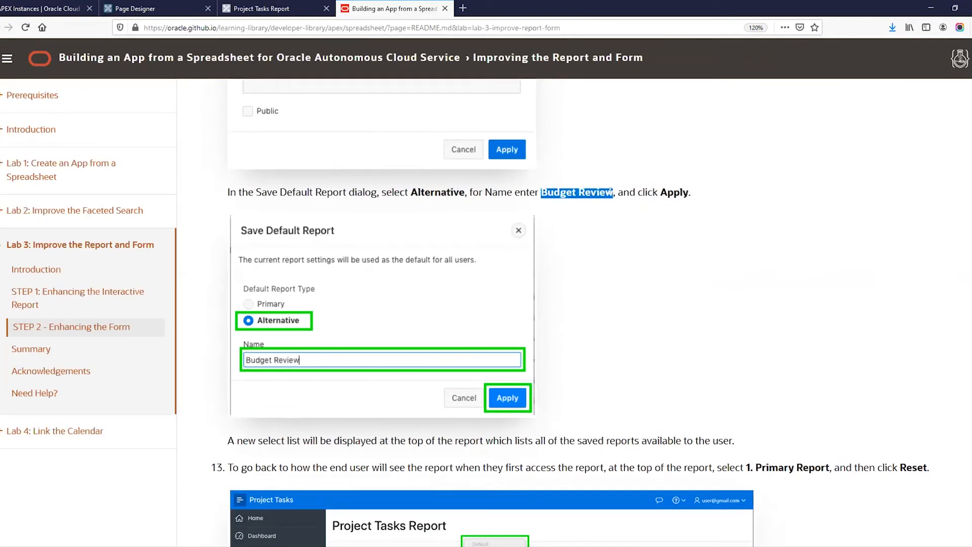
Step: Start saving the Project Tasks Report layout and choose to save it As Default Report Settings
{"action": "left_click", "coordinate": [273, 8]}
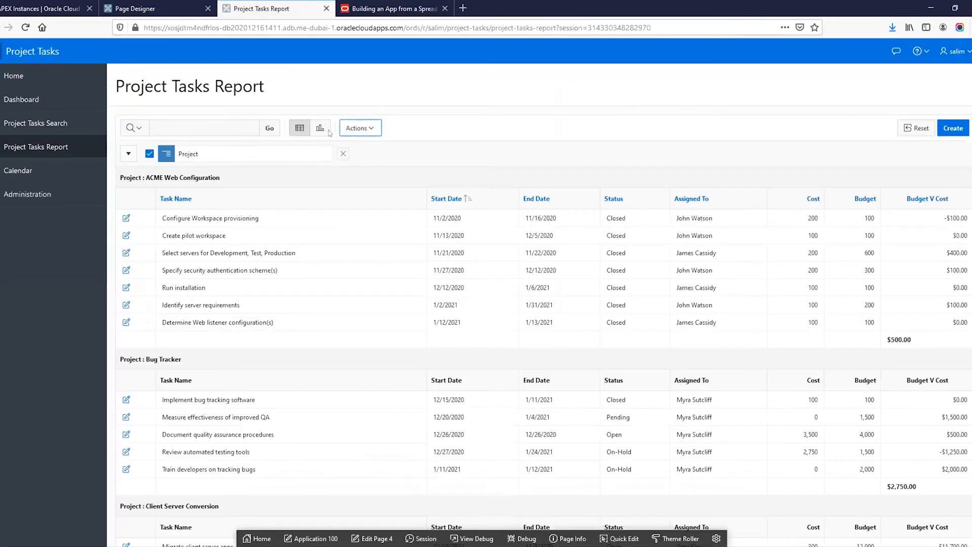
{"action": "left_click", "coordinate": [357, 128]}
{"action": "mouse_move", "coordinate": [365, 303]}
{"action": "left_click", "coordinate": [446, 306]}
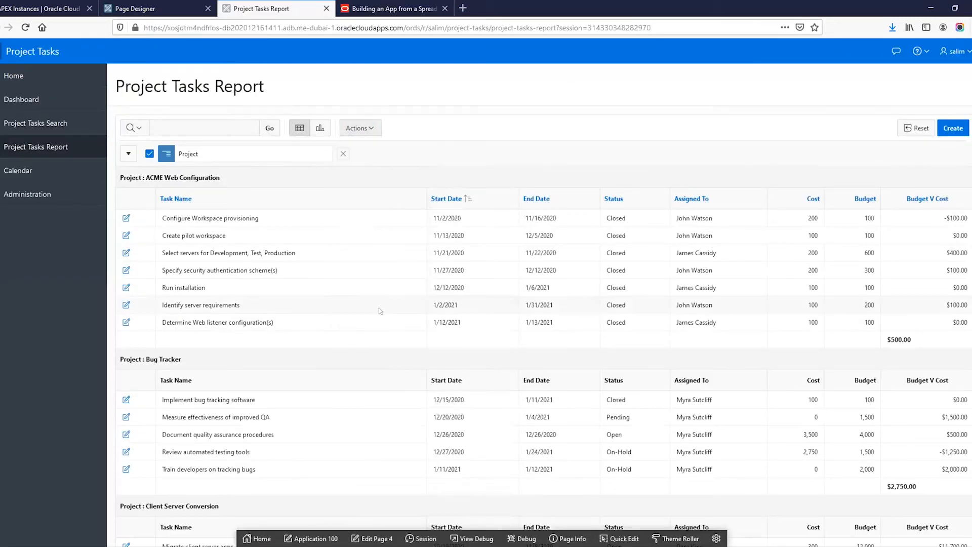
{"action": "left_click", "coordinate": [261, 199]}
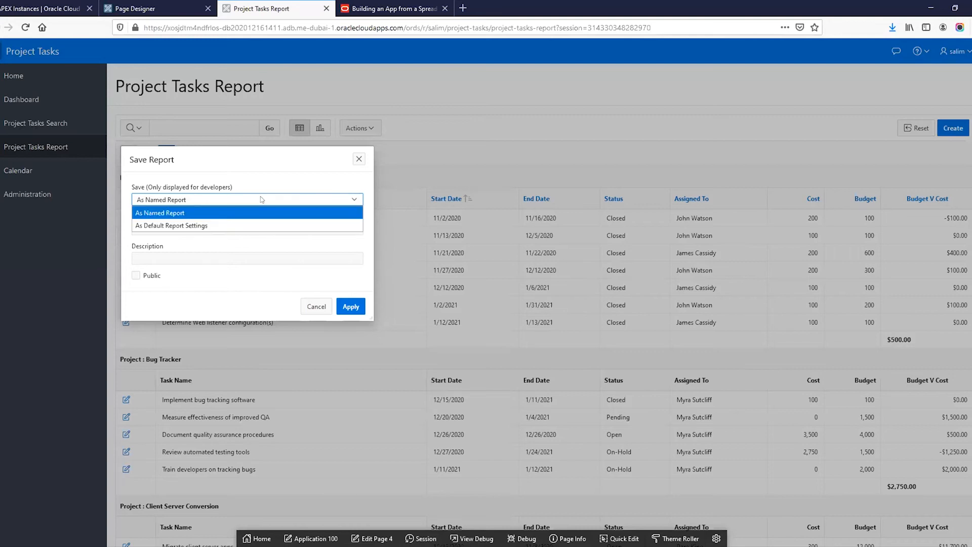
{"action": "left_click", "coordinate": [252, 225]}
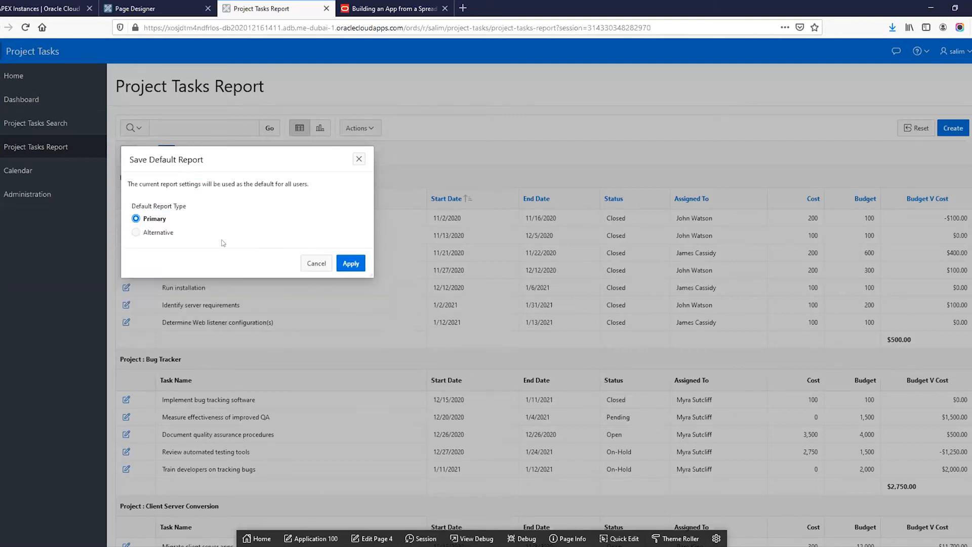
Step: Save the default report as type Alternative with the name Budget Review
{"action": "left_click", "coordinate": [157, 233]}
{"action": "left_click", "coordinate": [191, 264]}
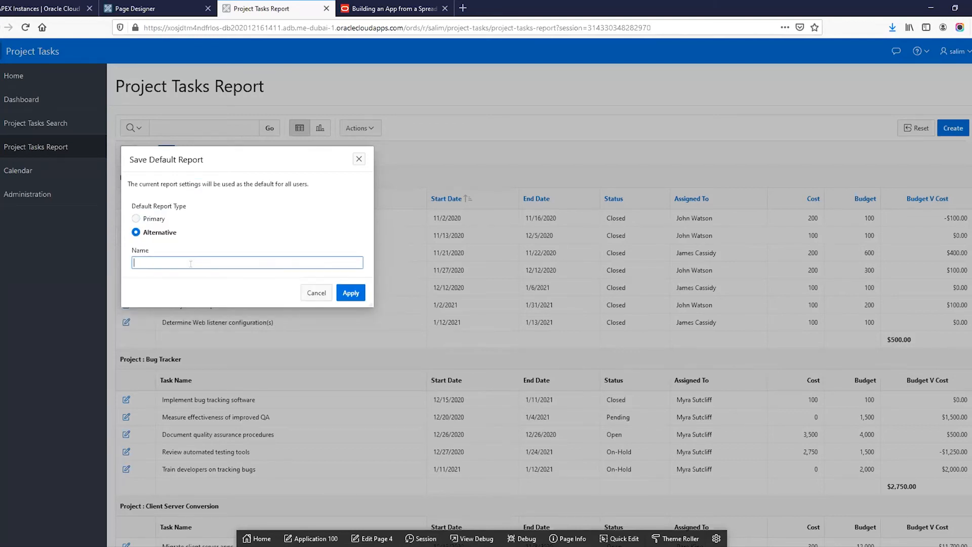
{"action": "type", "text": "Budget Review"}
{"action": "left_click", "coordinate": [351, 293]}
Step: Show 1. Primary Report and reset it, and switch back to the saved 2. Budget Review report
{"action": "left_click", "coordinate": [329, 129]}
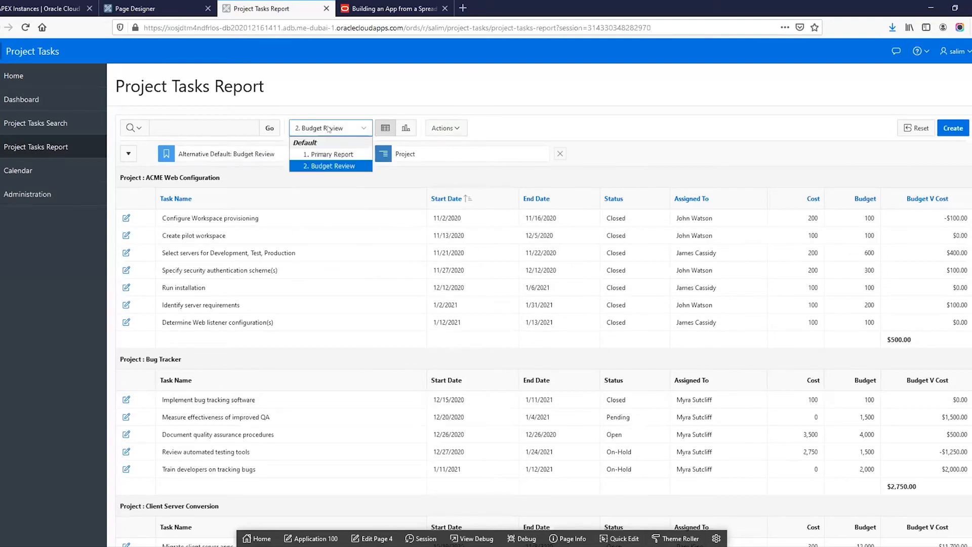
{"action": "left_click", "coordinate": [330, 154]}
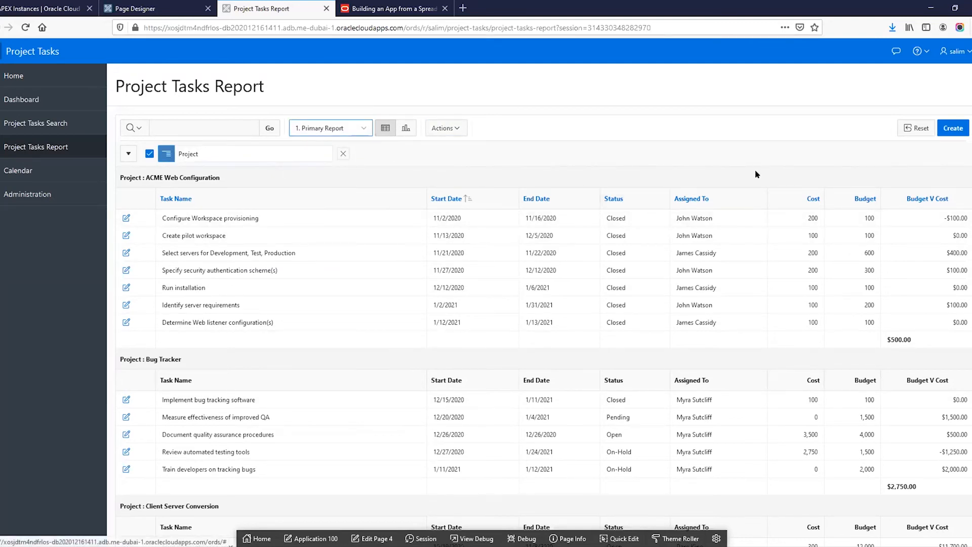
{"action": "left_click", "coordinate": [910, 129]}
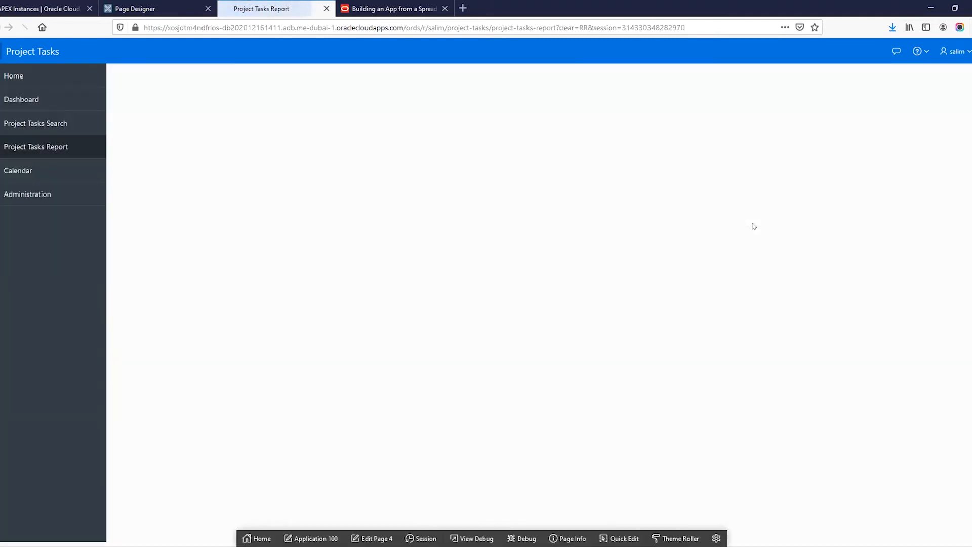
{"action": "left_click", "coordinate": [345, 130]}
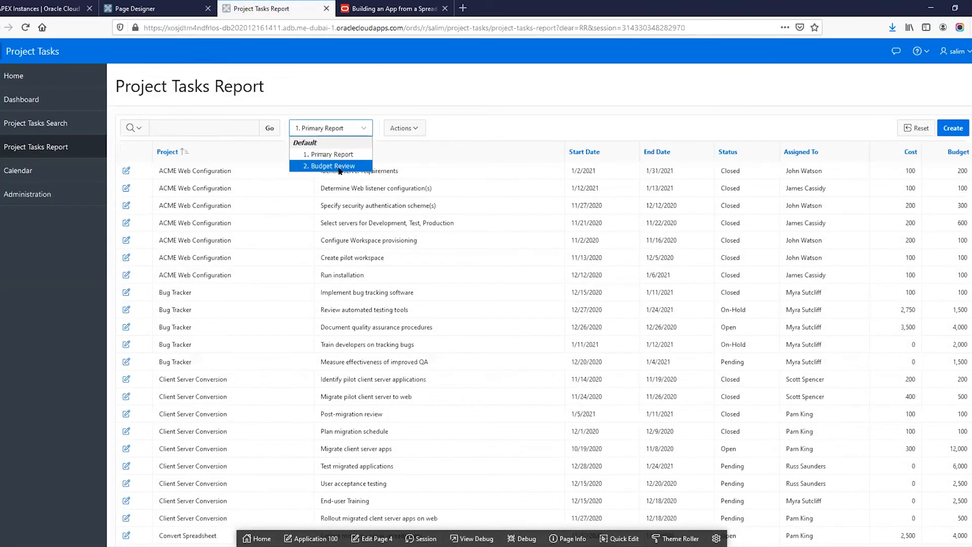
{"action": "left_click", "coordinate": [339, 166]}
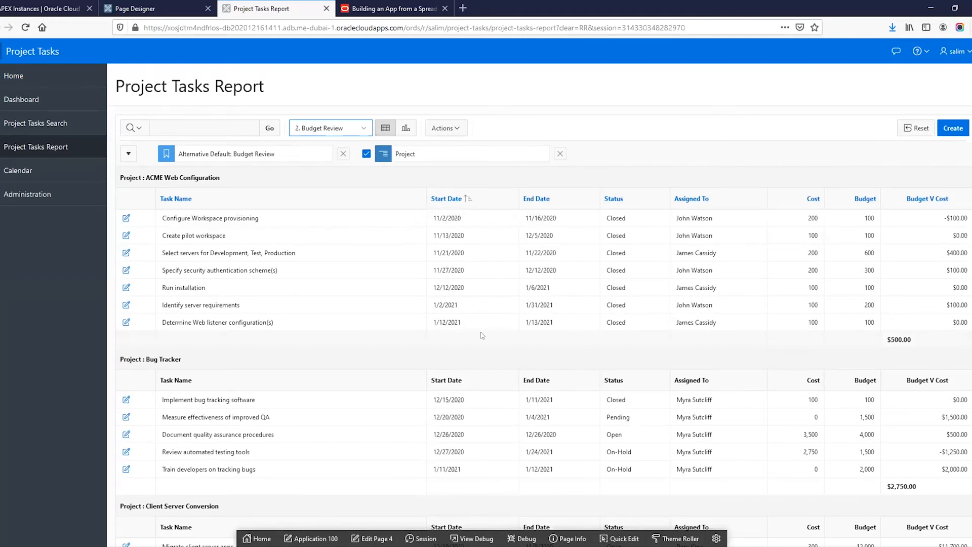
Step: Read the guide's STEP 2 - Enhancing the Form, items 1 to 4, on opening Page 5 and repositioning its items
{"action": "left_click", "coordinate": [402, 10]}
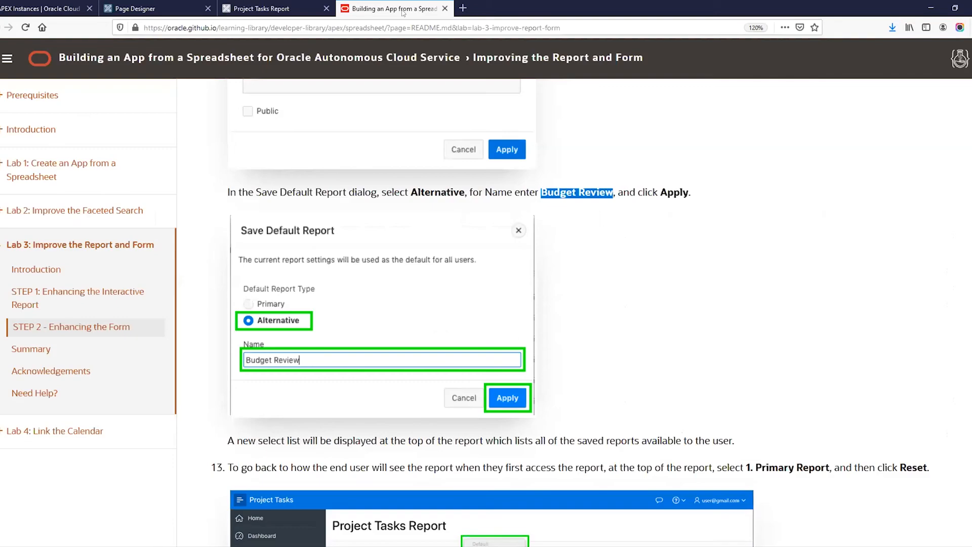
{"action": "scroll", "coordinate": [456, 325], "scroll_direction": "down", "scroll_amount": 8}
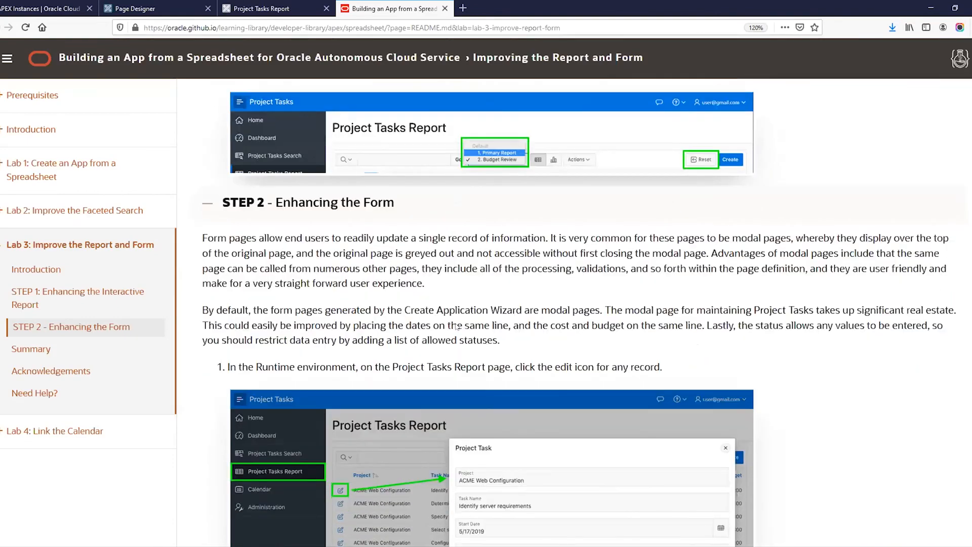
{"action": "scroll", "coordinate": [458, 327], "scroll_direction": "down", "scroll_amount": 4}
{"action": "scroll", "coordinate": [456, 332], "scroll_direction": "down", "scroll_amount": 2}
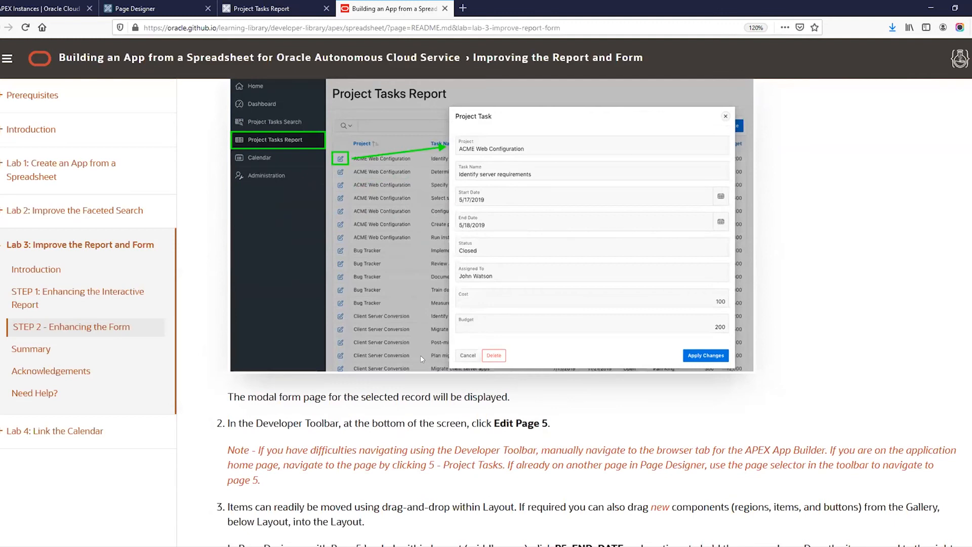
{"action": "scroll", "coordinate": [420, 355], "scroll_direction": "down", "scroll_amount": 5}
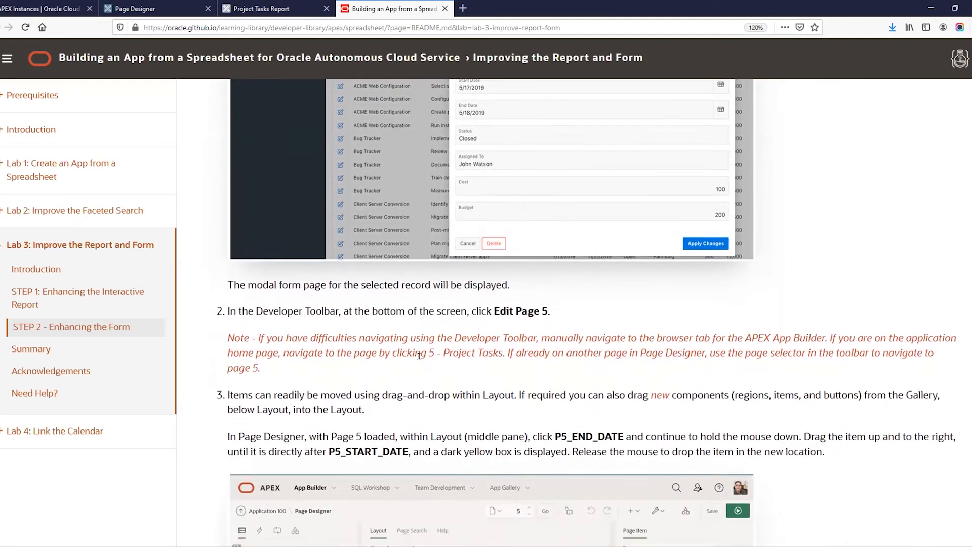
{"action": "scroll", "coordinate": [422, 359], "scroll_direction": "down", "scroll_amount": 5}
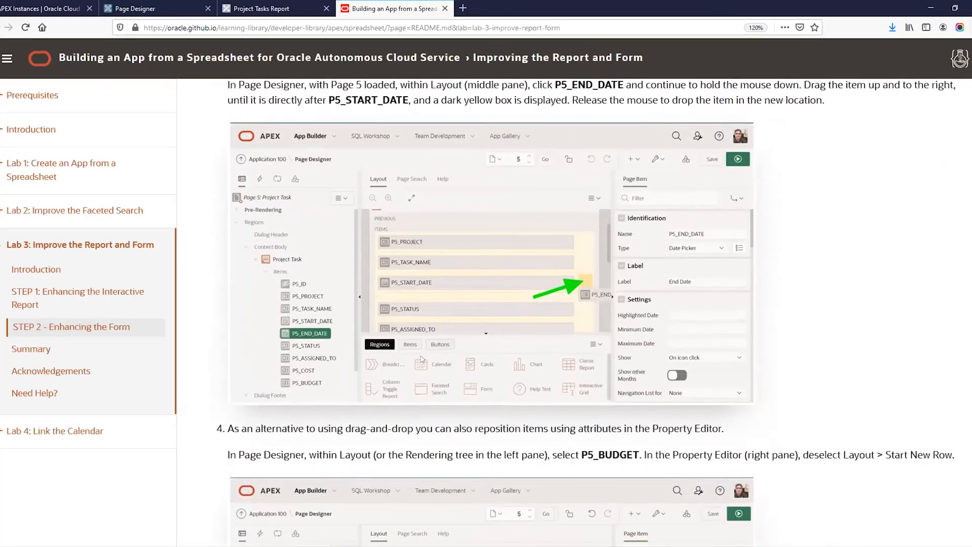
{"action": "scroll", "coordinate": [421, 359], "scroll_direction": "up", "scroll_amount": 6}
{"action": "scroll", "coordinate": [421, 359], "scroll_direction": "up", "scroll_amount": 5}
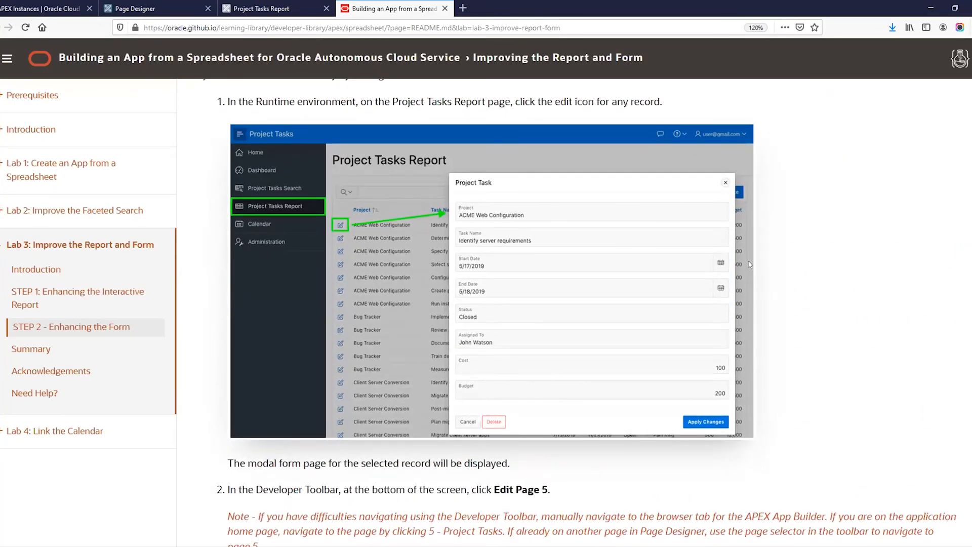
{"action": "scroll", "coordinate": [548, 415], "scroll_direction": "down", "scroll_amount": 3}
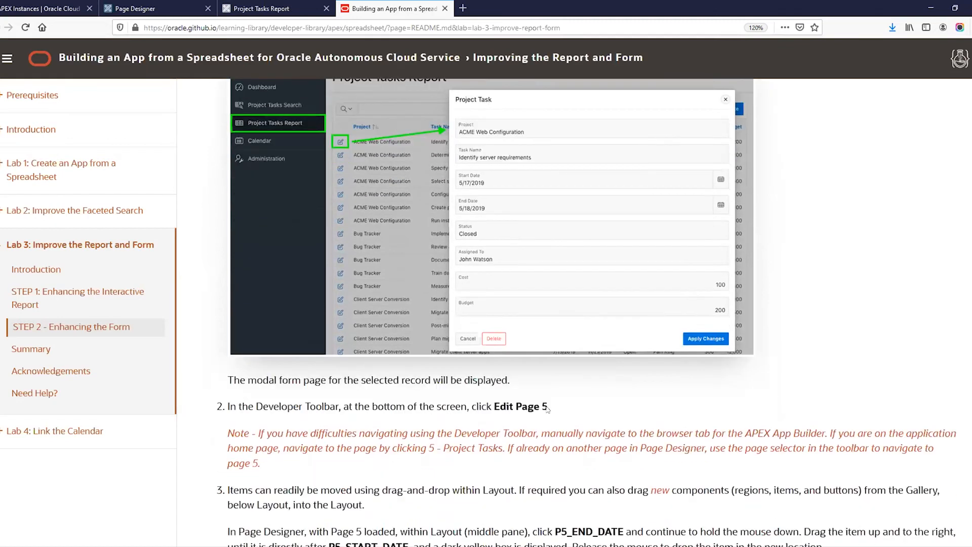
{"action": "scroll", "coordinate": [429, 433], "scroll_direction": "down", "scroll_amount": 9}
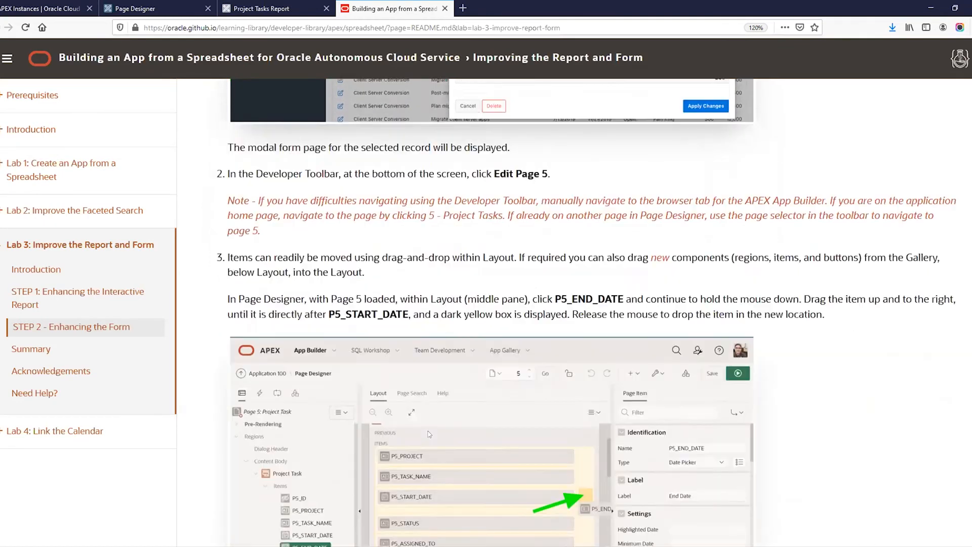
{"action": "scroll", "coordinate": [429, 434], "scroll_direction": "down", "scroll_amount": 5}
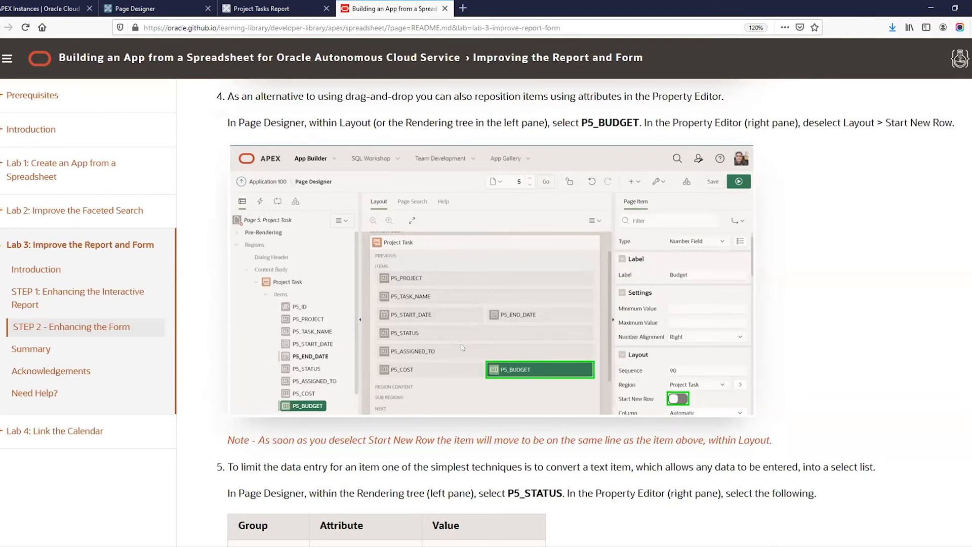
Step: Open the Configure Workspace provisioning task's form from the Project Tasks Report and bring up Page 5 in Page Designer
{"action": "left_click", "coordinate": [160, 12]}
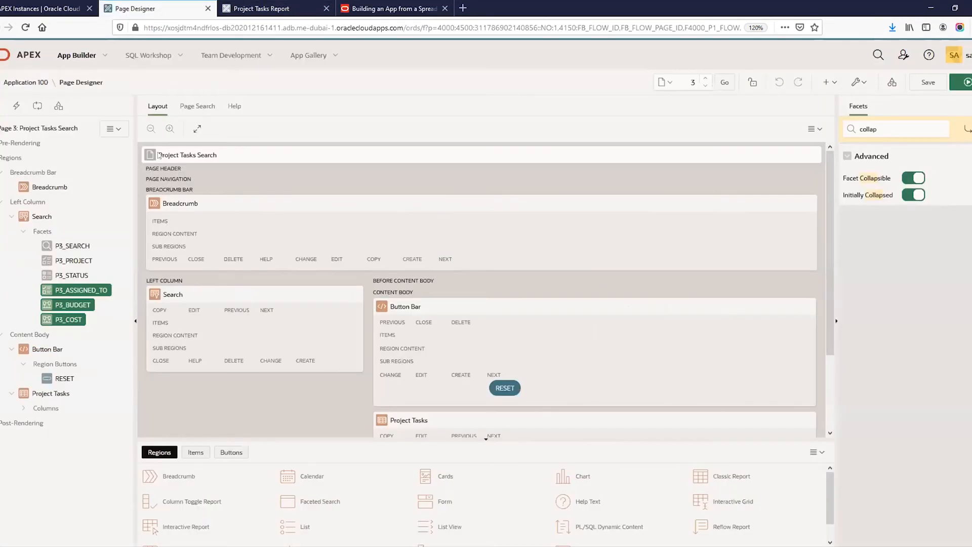
{"action": "left_click", "coordinate": [277, 8]}
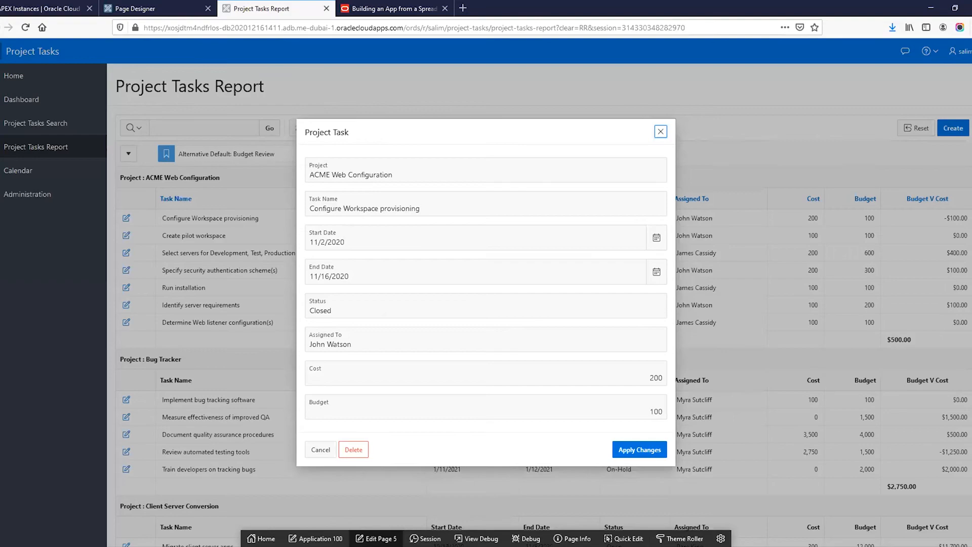
{"action": "left_click", "coordinate": [376, 538]}
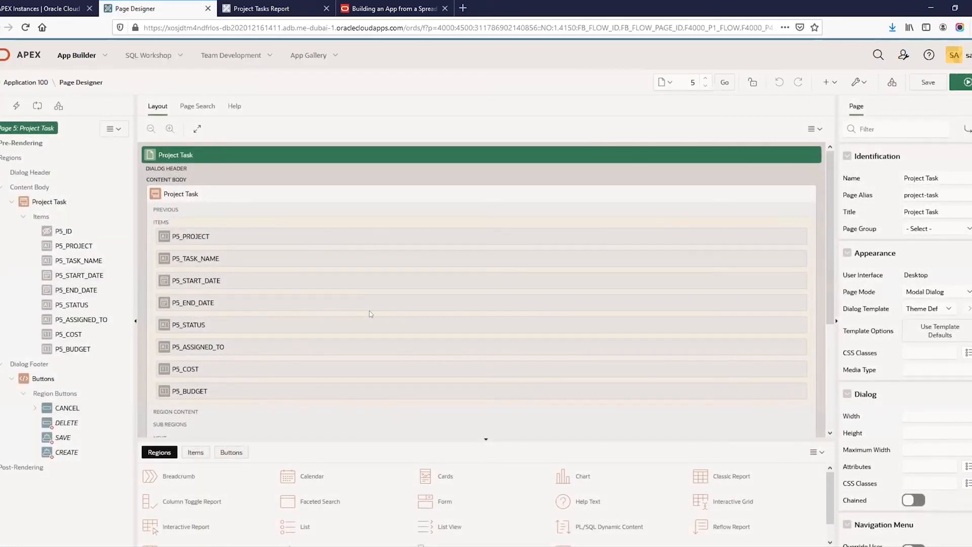
Step: In the Page 5 layout, move P5_END_DATE directly beside P5_START_DATE and P5_BUDGET directly beside P5_COST
{"action": "left_click", "coordinate": [575, 302]}
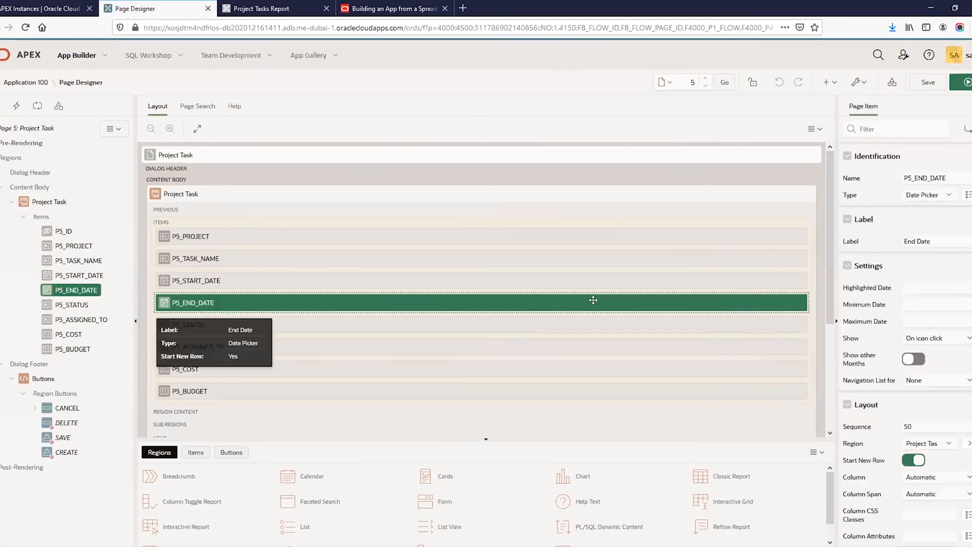
{"action": "left_click_drag", "start_coordinate": [772, 301], "coordinate": [810, 277]}
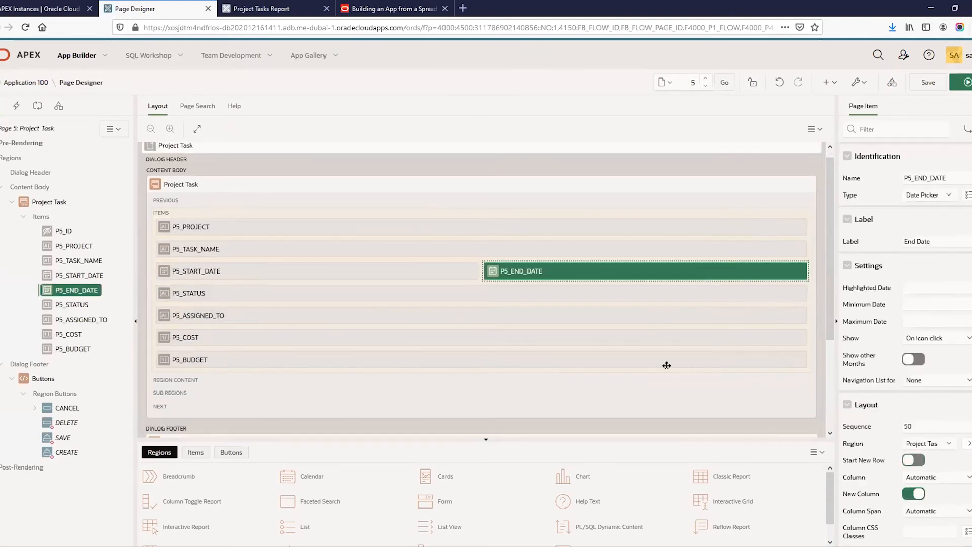
{"action": "left_click_drag", "start_coordinate": [411, 360], "coordinate": [806, 344]}
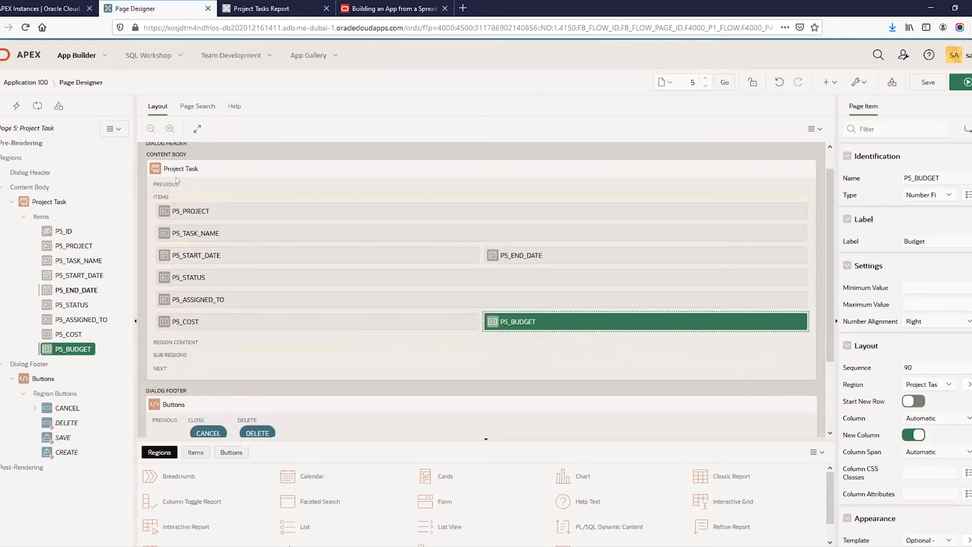
Step: Compare P5_BUDGET's Start New Row layout setting with item 4 of the guide
{"action": "left_click", "coordinate": [389, 5]}
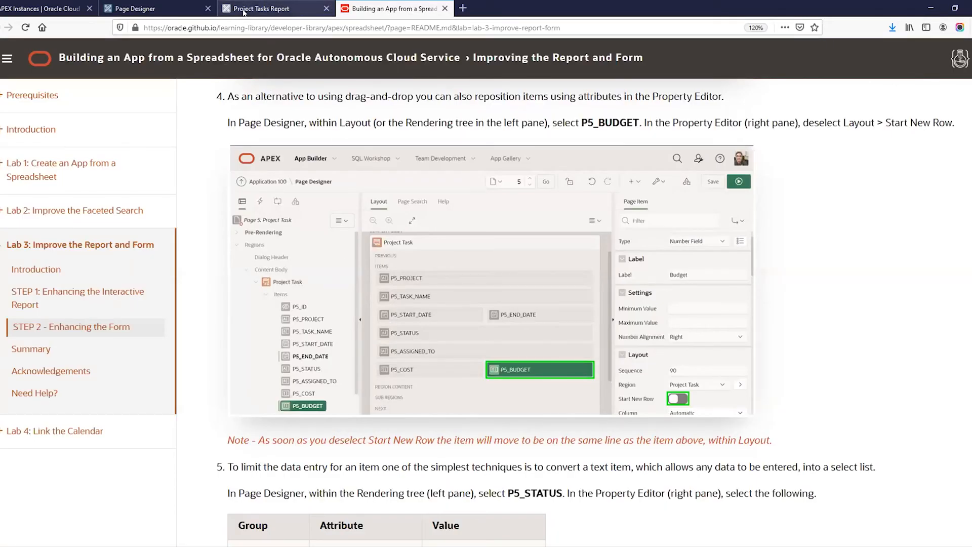
{"action": "left_click", "coordinate": [177, 11]}
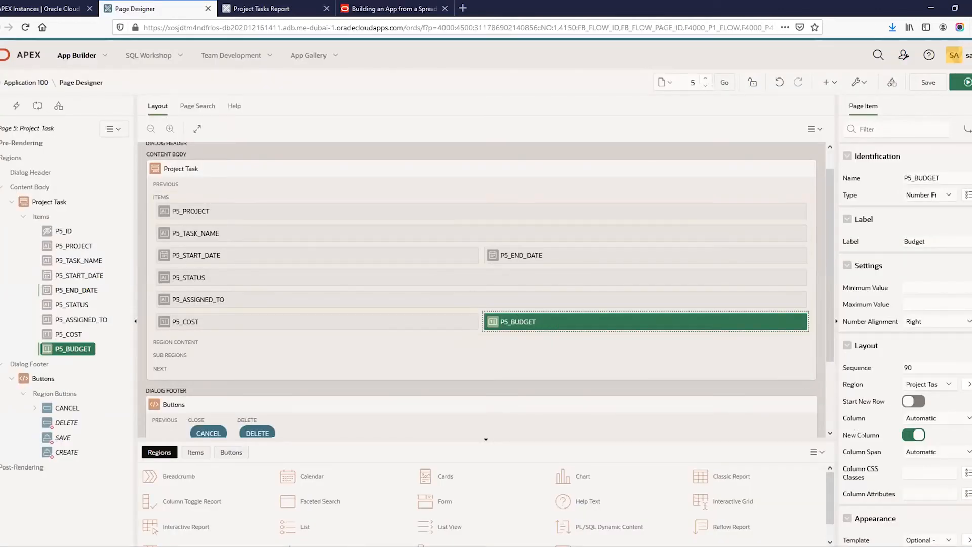
{"action": "scroll", "coordinate": [862, 405], "scroll_direction": "down", "scroll_amount": 3}
{"action": "left_click", "coordinate": [844, 299]}
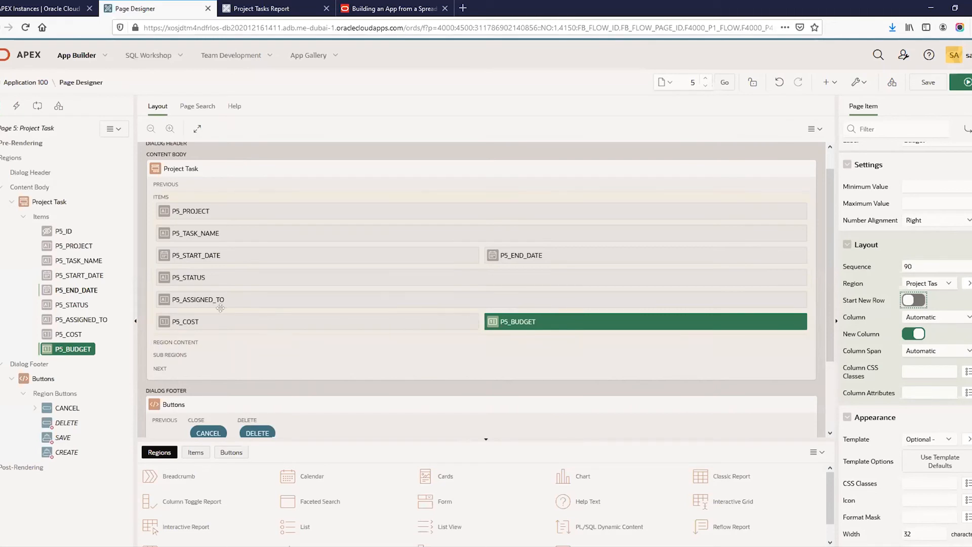
Step: Read item 5 of the guide for the attributes that convert P5_STATUS into a select list
{"action": "left_click", "coordinate": [372, 4]}
{"action": "scroll", "coordinate": [395, 267], "scroll_direction": "down", "scroll_amount": 5}
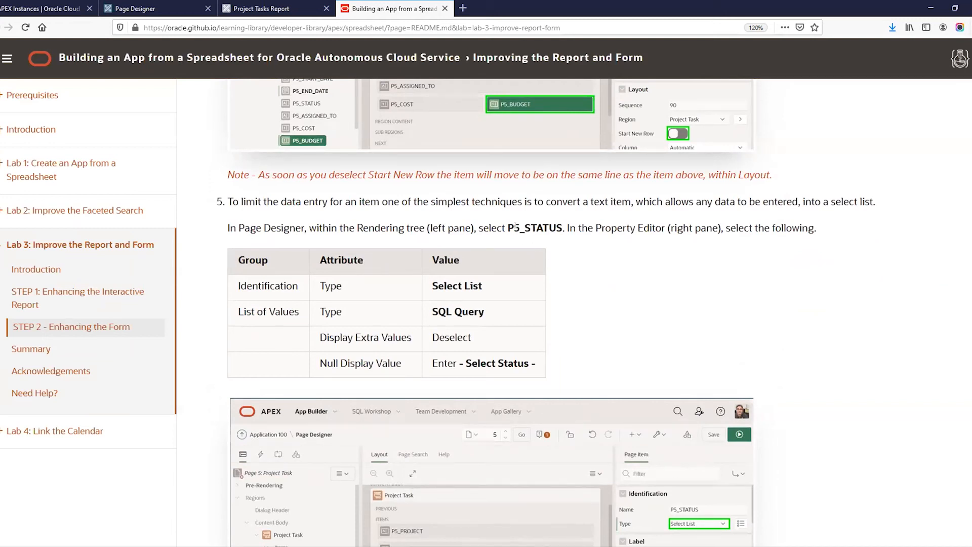
{"action": "scroll", "coordinate": [575, 325], "scroll_direction": "down", "scroll_amount": 2}
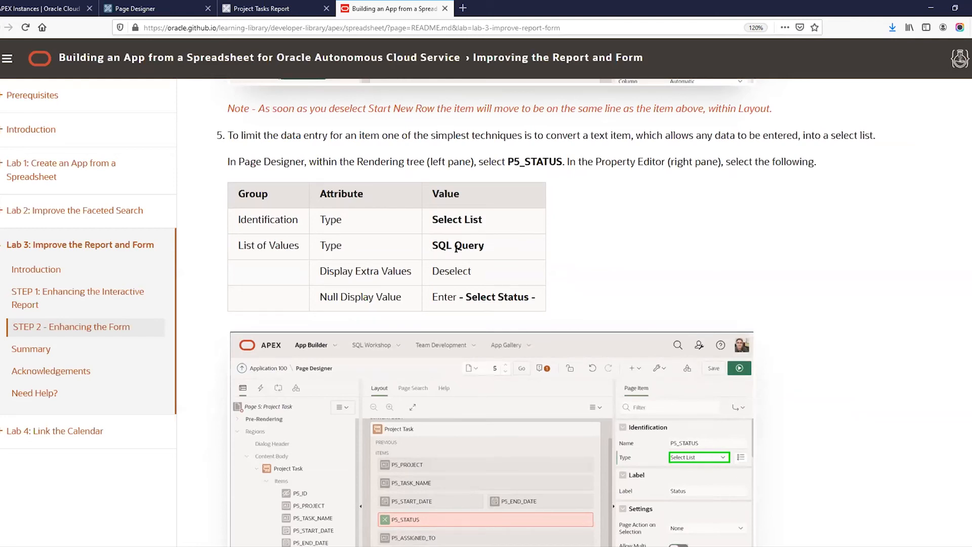
Step: Inspect the Status field in the open Project Task form and return to Page 5 in Page Designer
{"action": "left_click", "coordinate": [261, 9]}
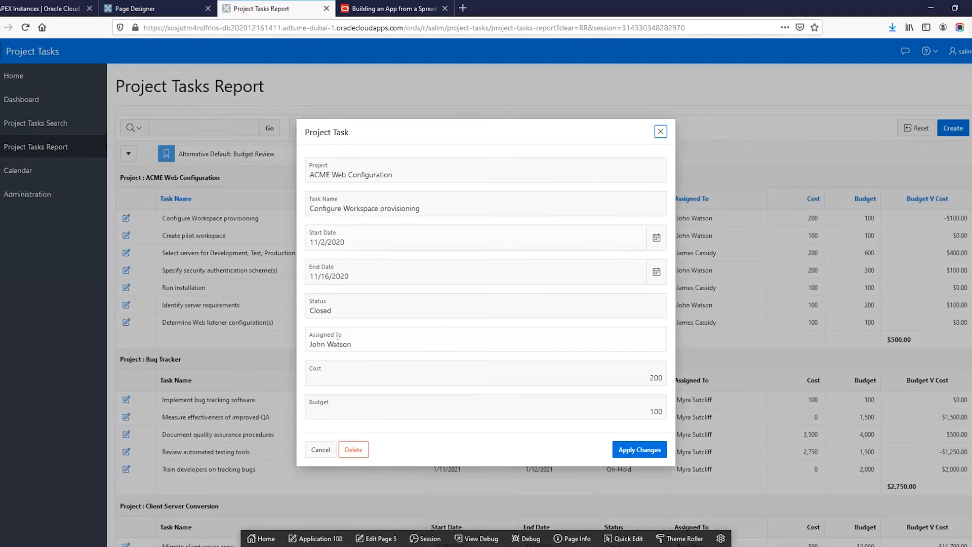
{"action": "double_click", "coordinate": [334, 308]}
{"action": "left_click", "coordinate": [347, 309]}
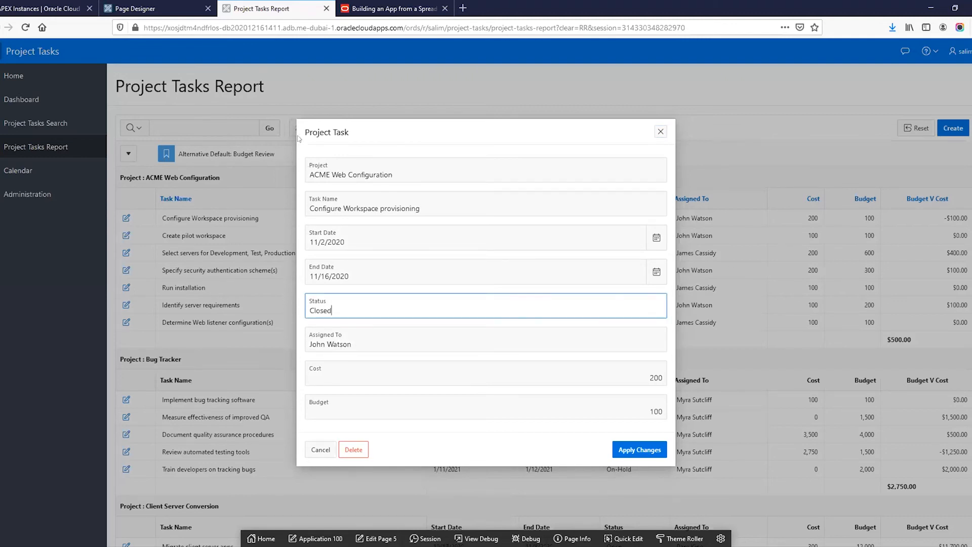
{"action": "left_click", "coordinate": [179, 4]}
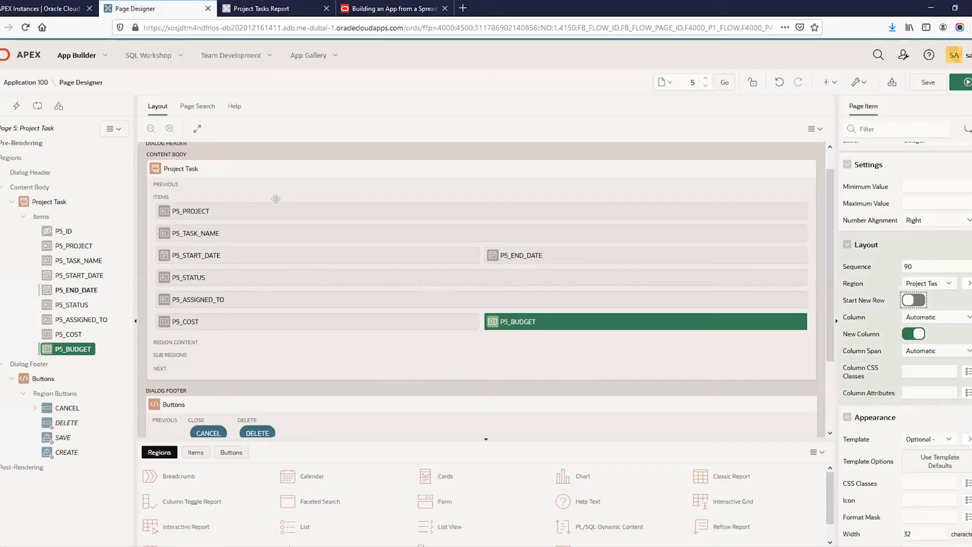
Step: Copy the P5_STATUS list-of-values SQL query from item 5 of the guide and return to Page 5 in Page Designer
{"action": "left_click", "coordinate": [355, 12]}
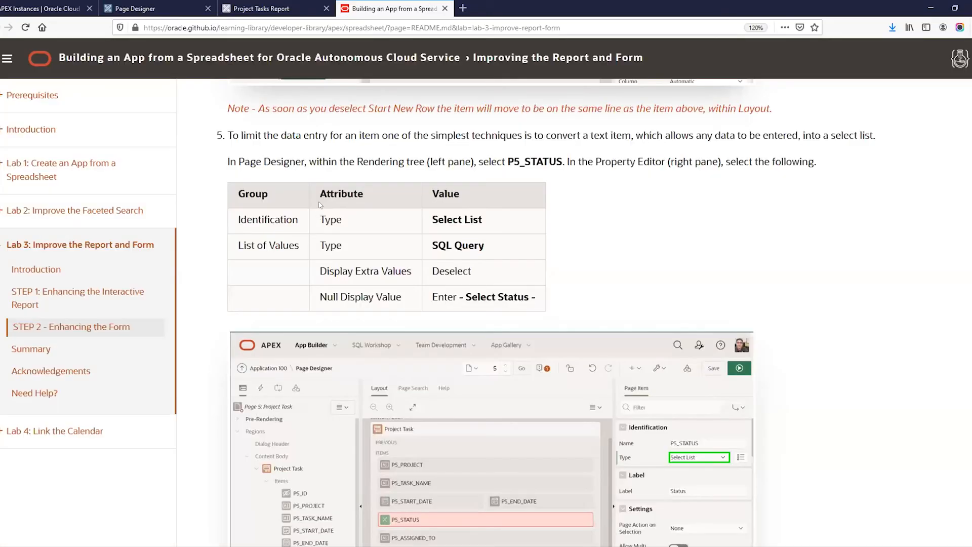
{"action": "scroll", "coordinate": [494, 293], "scroll_direction": "down", "scroll_amount": 8}
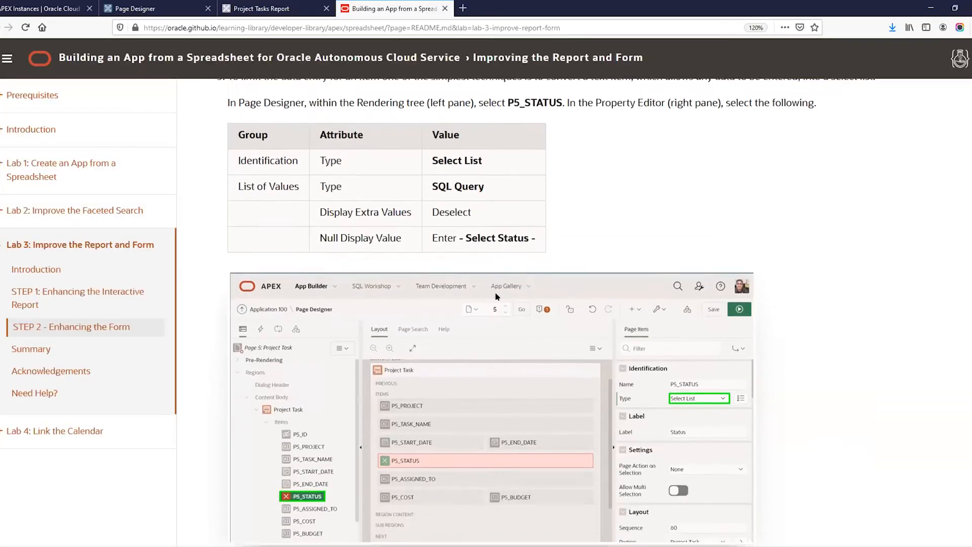
{"action": "scroll", "coordinate": [496, 297], "scroll_direction": "down", "scroll_amount": 3}
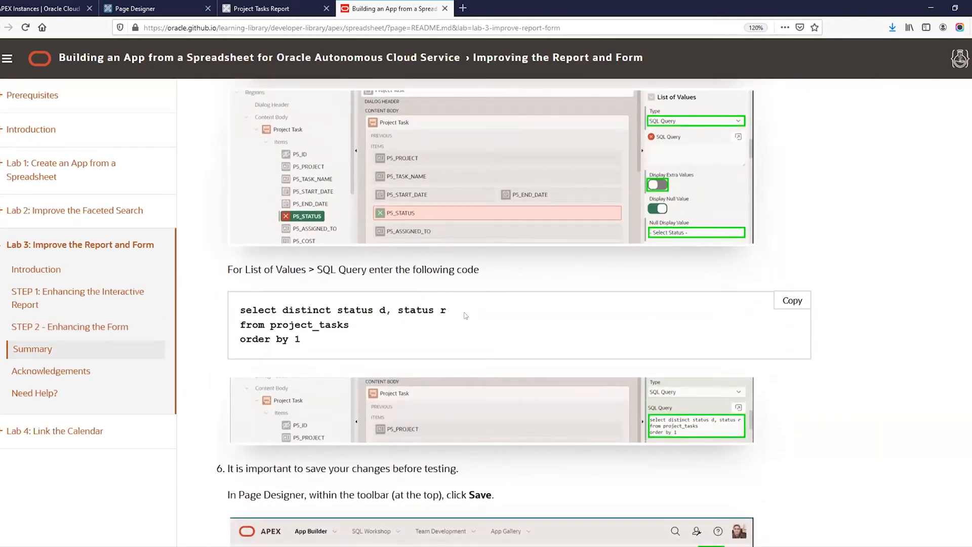
{"action": "left_click", "coordinate": [793, 300]}
{"action": "left_click", "coordinate": [135, 8]}
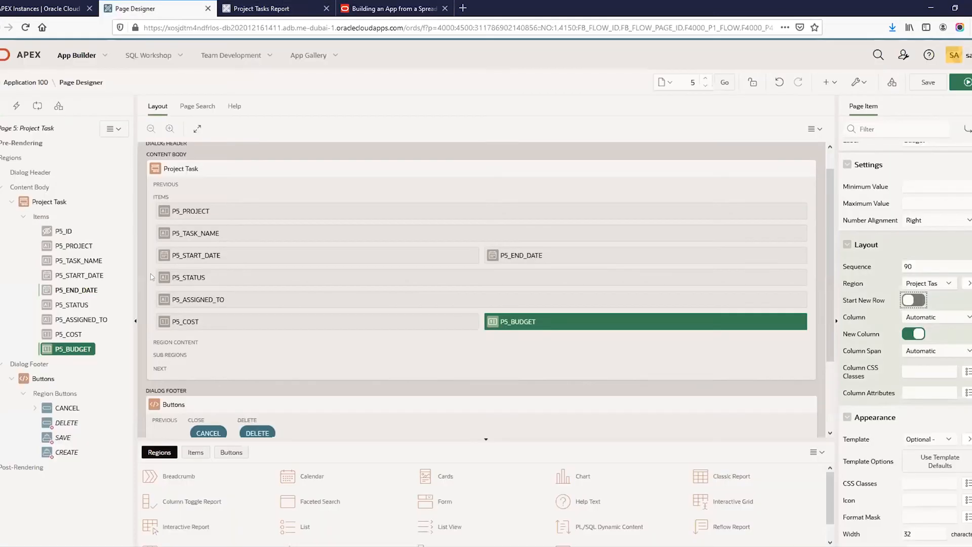
Step: Change the P5_STATUS item's type to Select List
{"action": "left_click", "coordinate": [71, 305]}
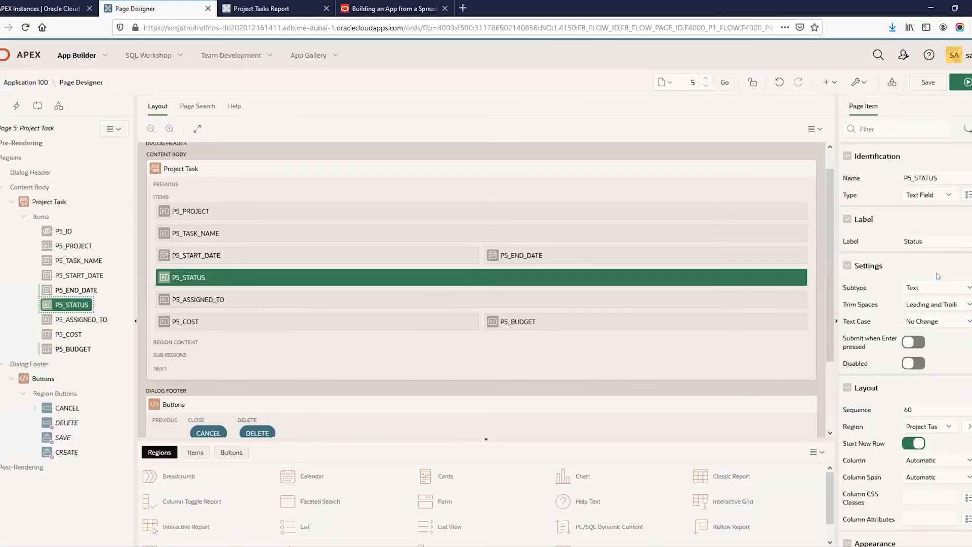
{"action": "left_click", "coordinate": [927, 197]}
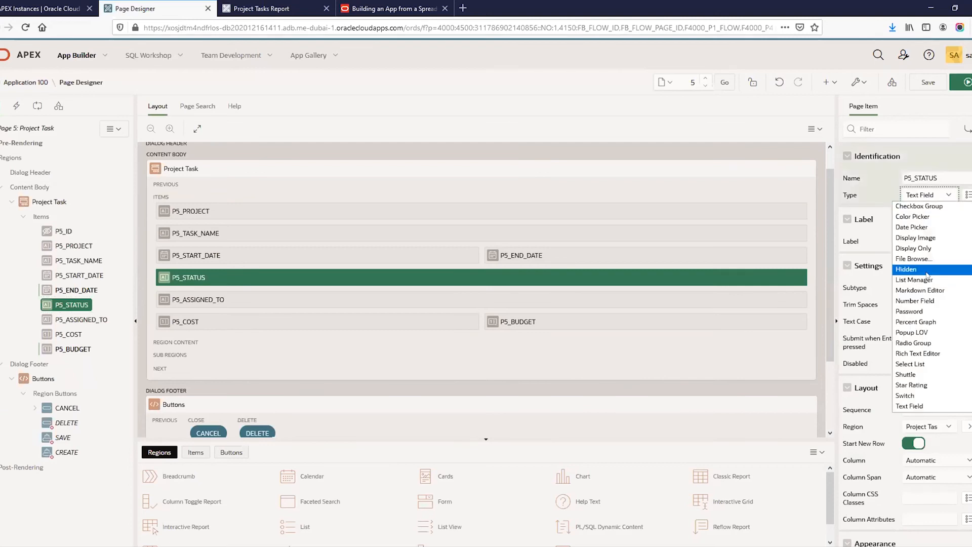
{"action": "left_click", "coordinate": [968, 195]}
{"action": "left_click", "coordinate": [968, 195]}
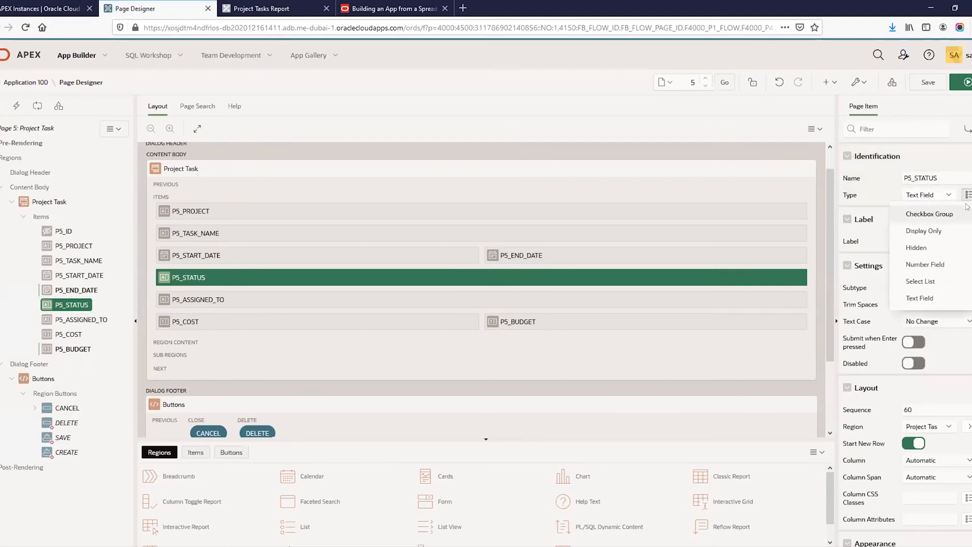
{"action": "left_click", "coordinate": [947, 279]}
Step: Set P5_STATUS's List of Values type to SQL Query and paste the query "select distinct status d, status r from project_tasks order by 1"
{"action": "scroll", "coordinate": [915, 336], "scroll_direction": "down", "scroll_amount": 10}
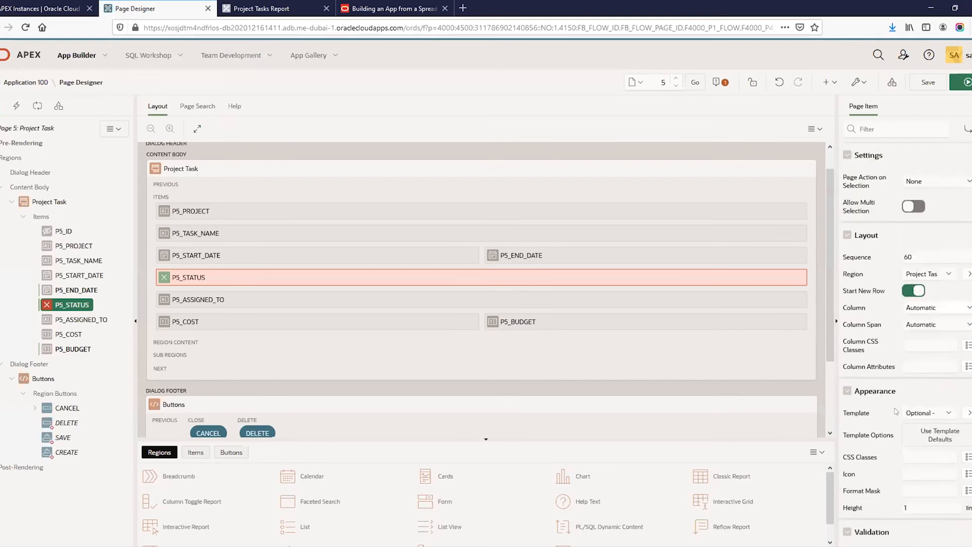
{"action": "left_click", "coordinate": [929, 307]}
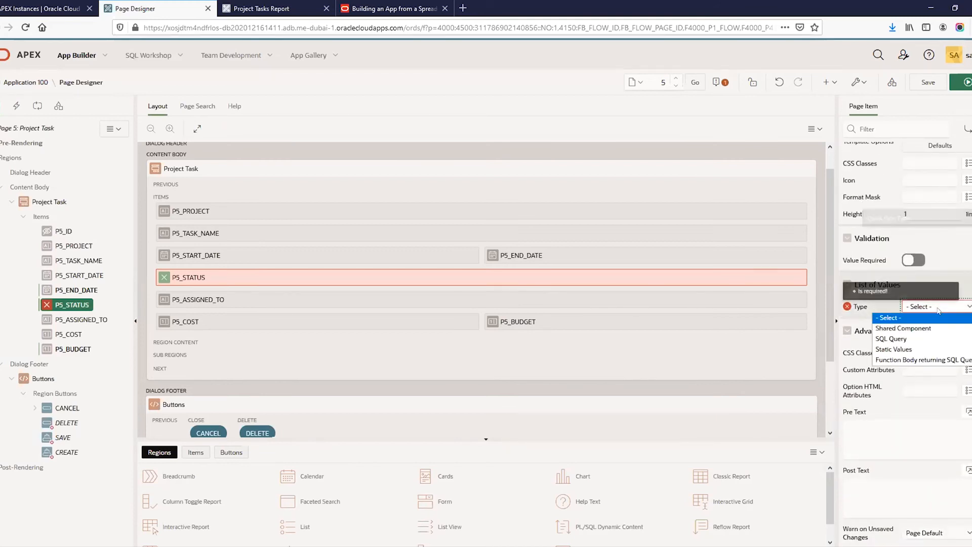
{"action": "left_click", "coordinate": [935, 340]}
{"action": "left_click", "coordinate": [894, 349]}
{"action": "key", "text": "ctrl+v"}
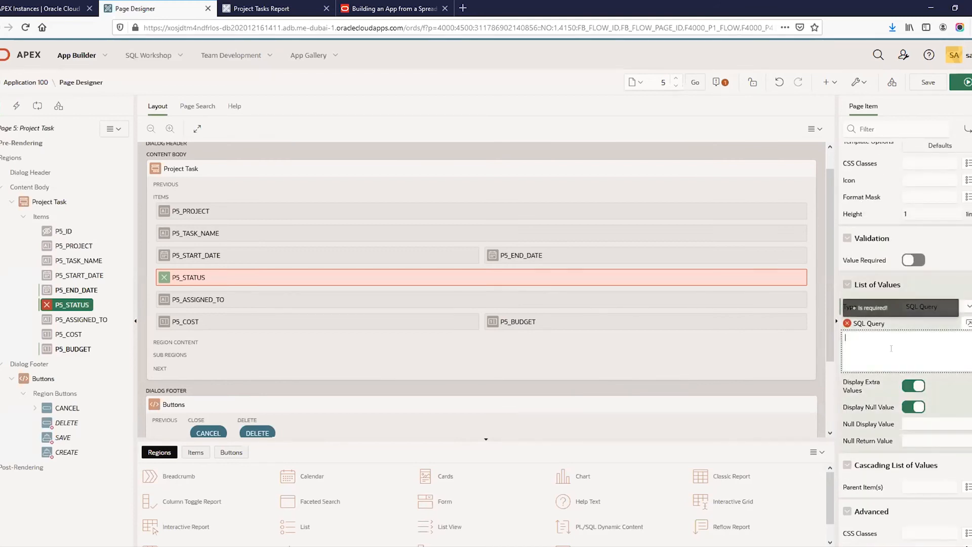
Step: Turn off Display Extra Values for P5_STATUS, set its Null Display Value to "- Select Status -", and save the page
{"action": "left_click", "coordinate": [914, 386]}
{"action": "left_click", "coordinate": [913, 420]}
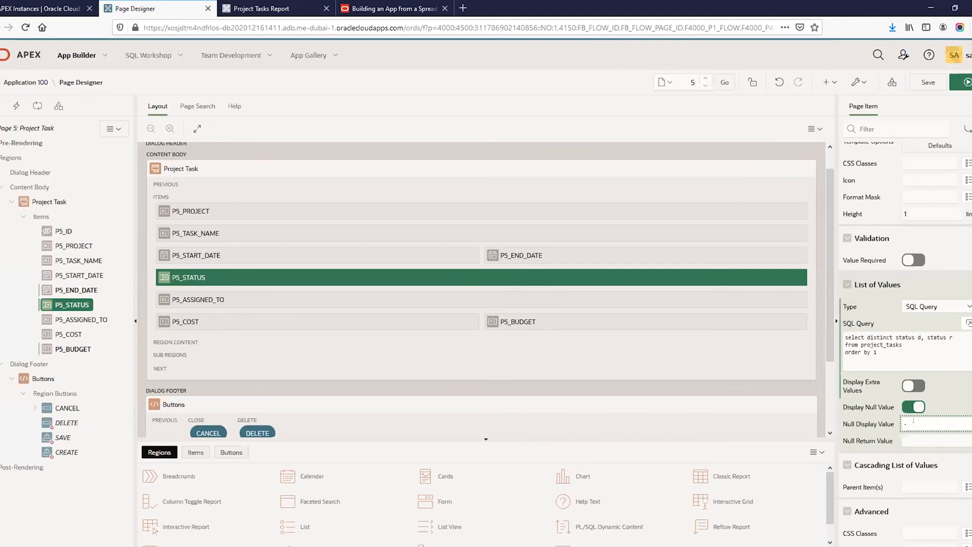
{"action": "type", "text": "- Select Status -"}
{"action": "left_click", "coordinate": [928, 83]}
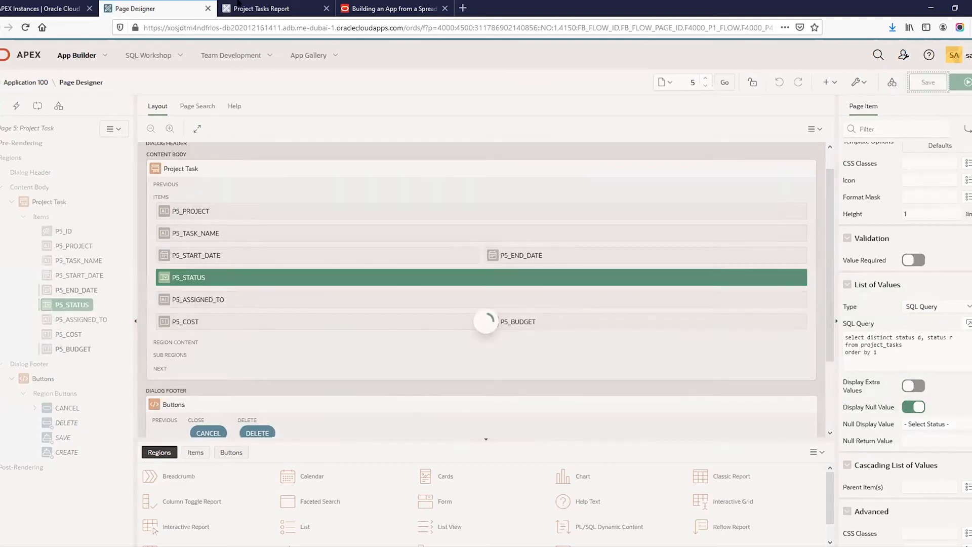
Step: Reopen the Configure Workspace provisioning task from the Project Tasks Report, check the form layout and Status options, and close it
{"action": "left_click", "coordinate": [241, 7]}
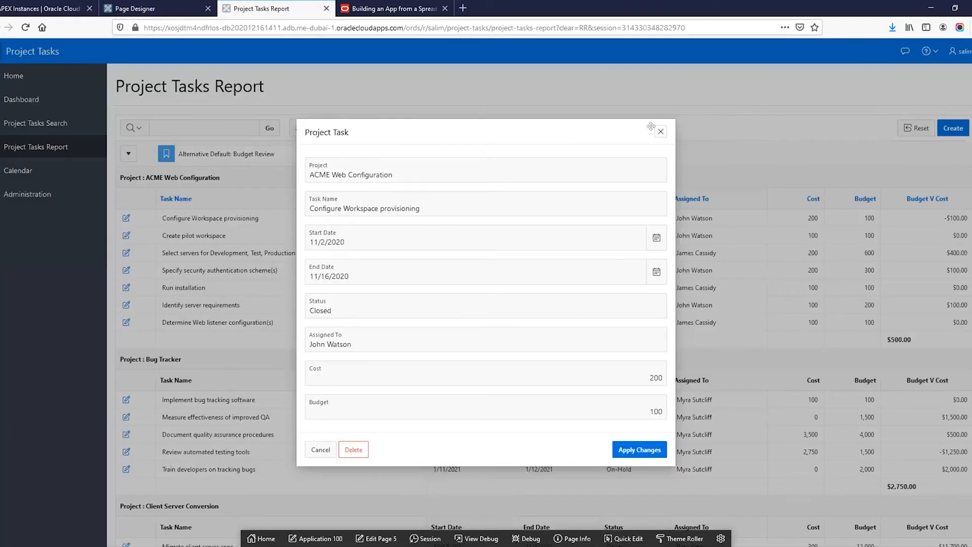
{"action": "left_click", "coordinate": [661, 132]}
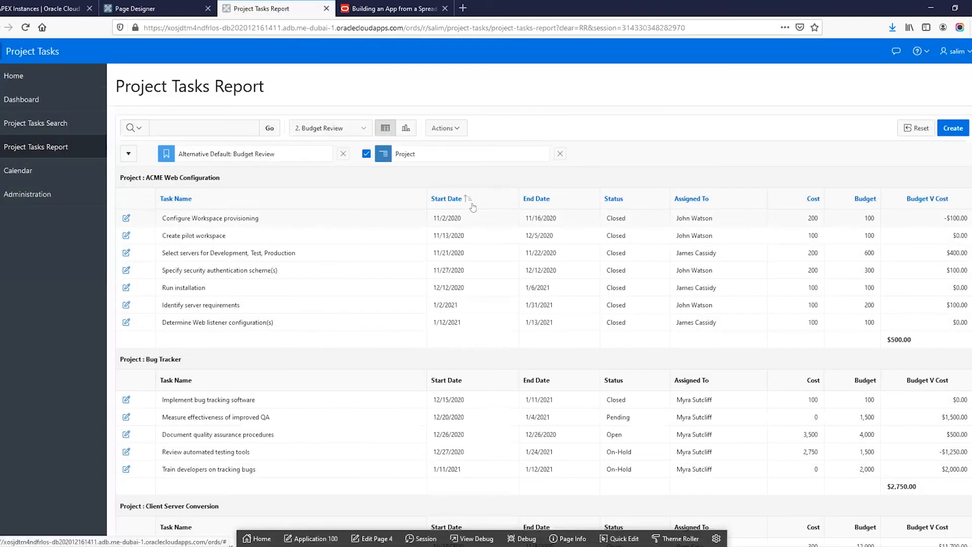
{"action": "left_click", "coordinate": [125, 219]}
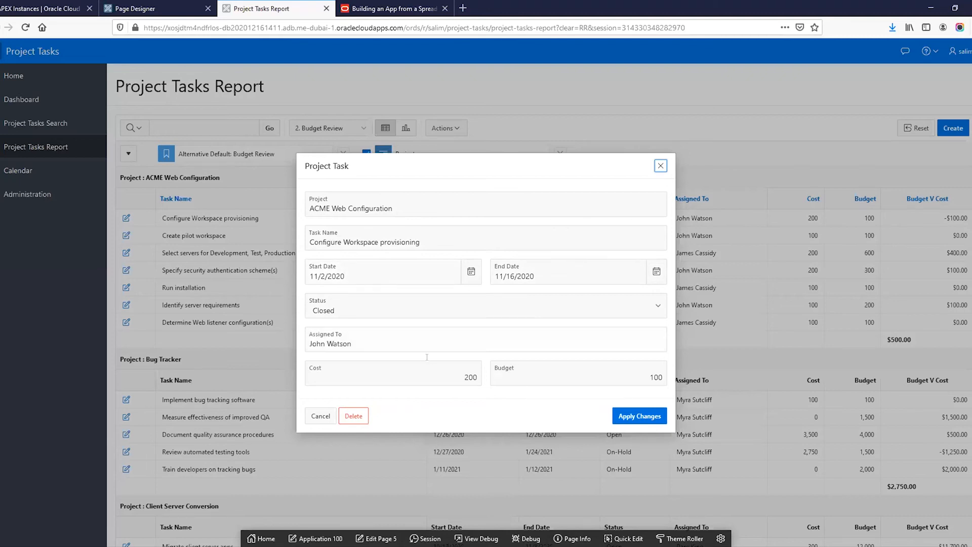
{"action": "left_click", "coordinate": [349, 310]}
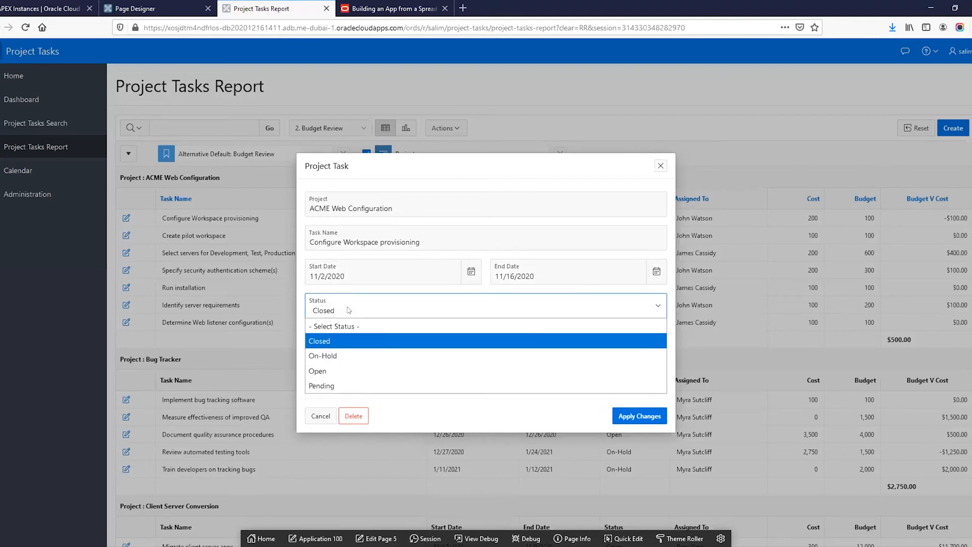
{"action": "left_click", "coordinate": [348, 311]}
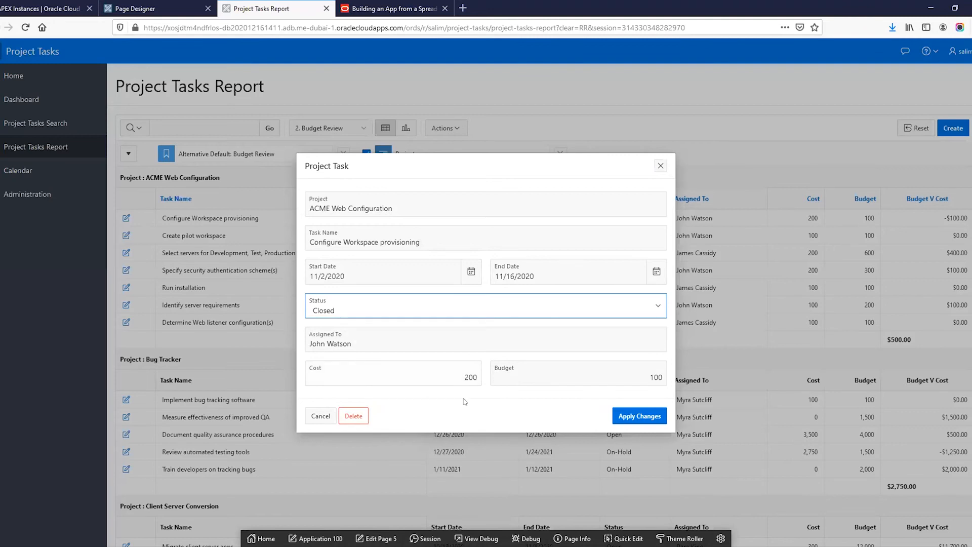
{"action": "left_click", "coordinate": [658, 167]}
Step: Return to the guide and read items 6 to 8 through to the Lab 3 Summary
{"action": "key", "text": "ctrl+Tab"}
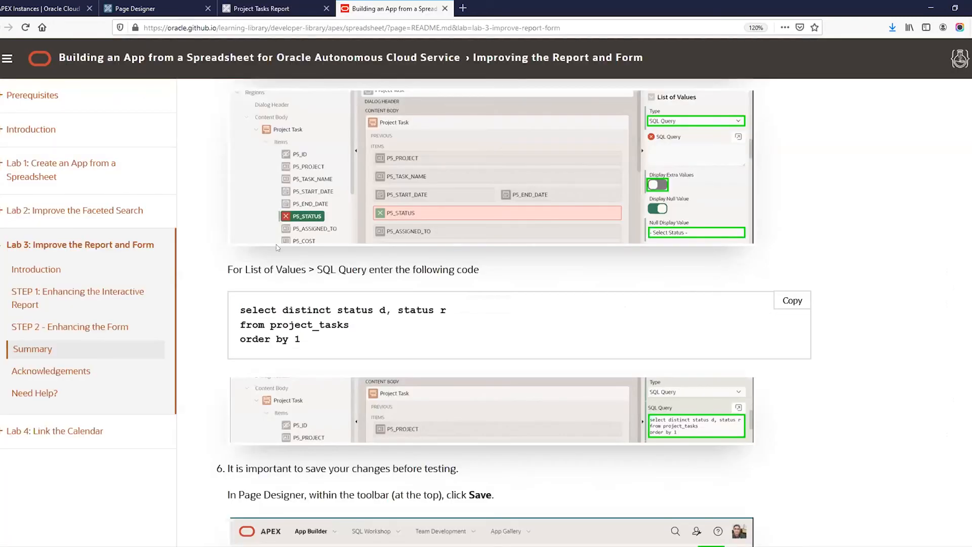
{"action": "scroll", "coordinate": [359, 351], "scroll_direction": "down", "scroll_amount": 7}
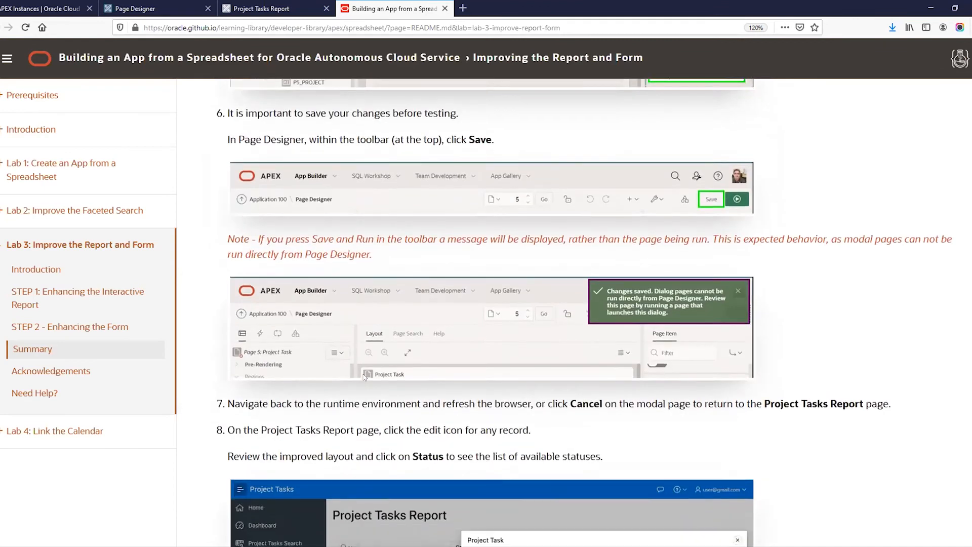
{"action": "scroll", "coordinate": [365, 377], "scroll_direction": "down", "scroll_amount": 6}
{"action": "scroll", "coordinate": [364, 377], "scroll_direction": "down", "scroll_amount": 4}
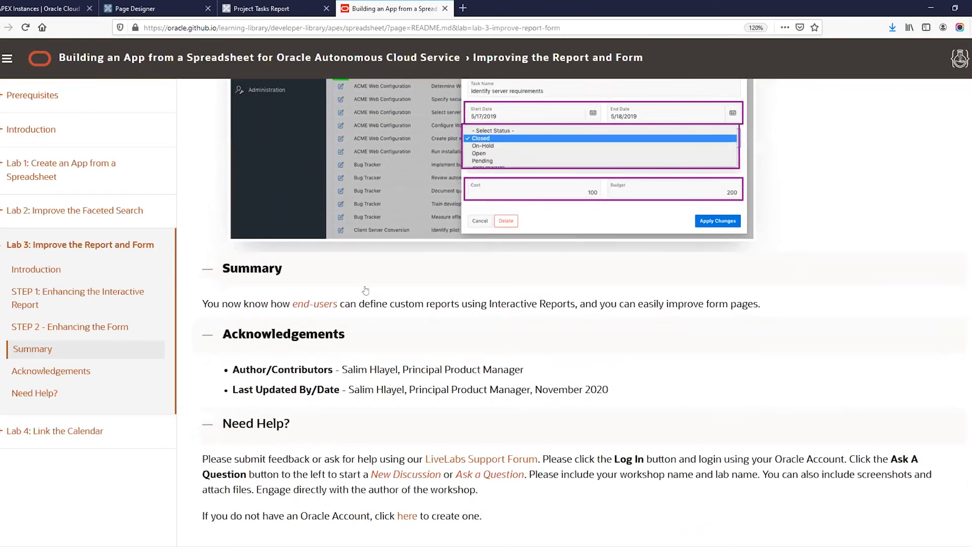
Step: Review item 5's attribute table and SQL query in the guide, highlighting the project_tasks table name in the query
{"action": "scroll", "coordinate": [365, 290], "scroll_direction": "up", "scroll_amount": 10}
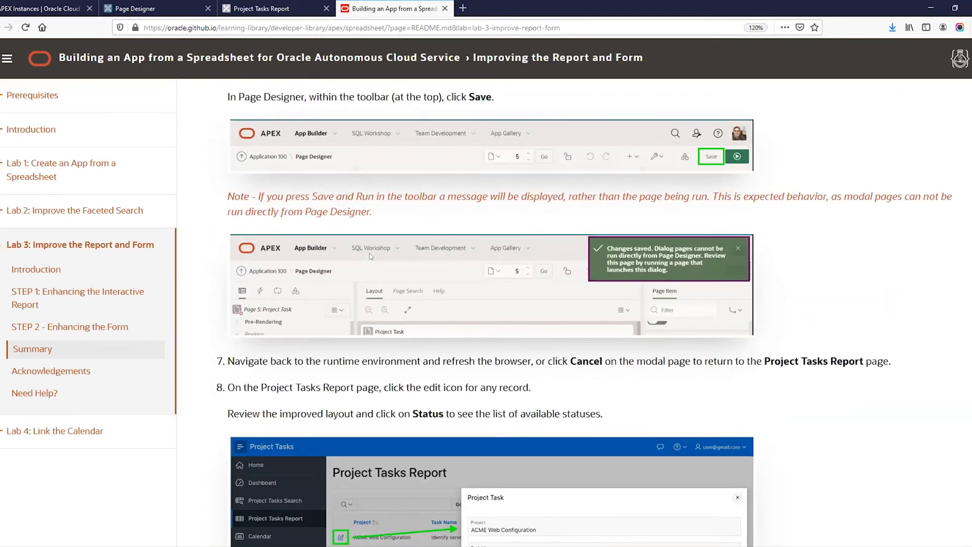
{"action": "scroll", "coordinate": [345, 233], "scroll_direction": "up", "scroll_amount": 3}
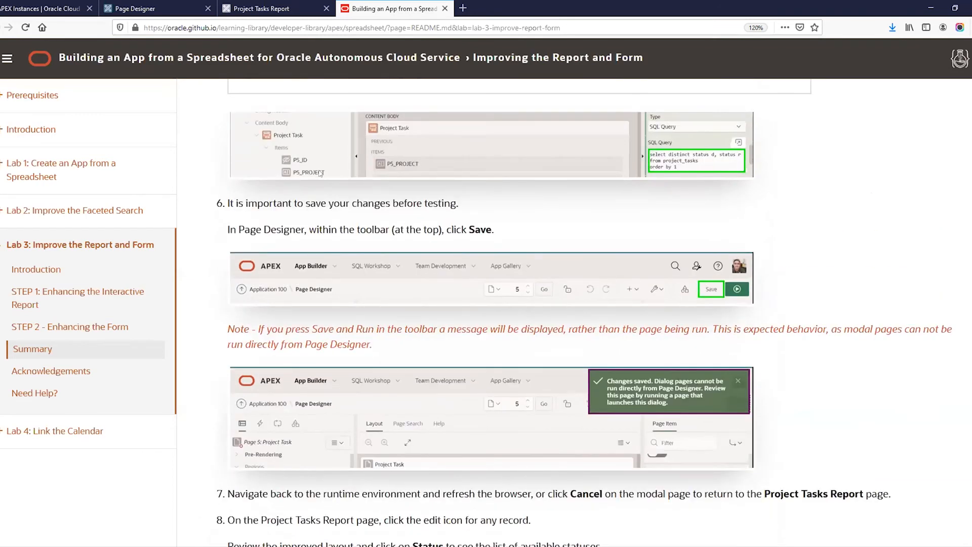
{"action": "scroll", "coordinate": [314, 305], "scroll_direction": "up", "scroll_amount": 6}
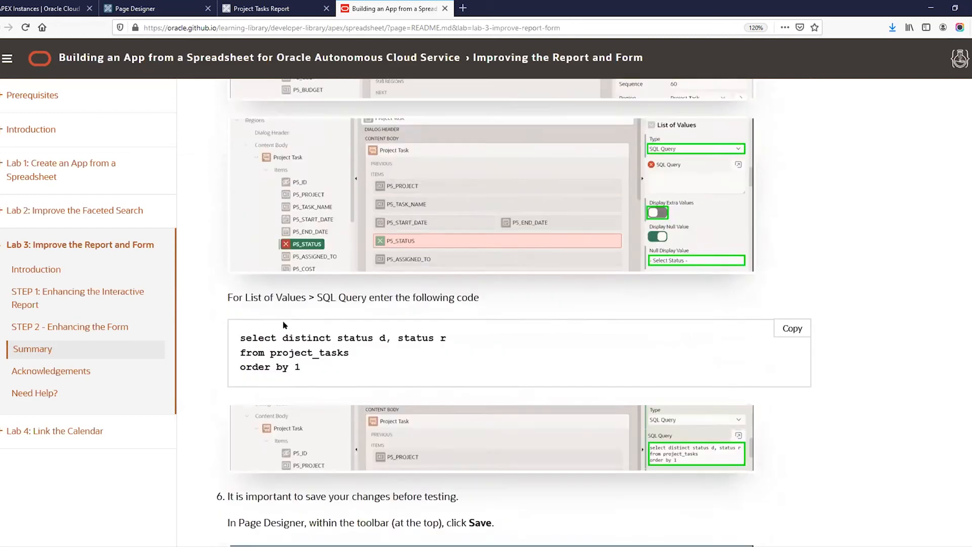
{"action": "scroll", "coordinate": [283, 325], "scroll_direction": "up", "scroll_amount": 7}
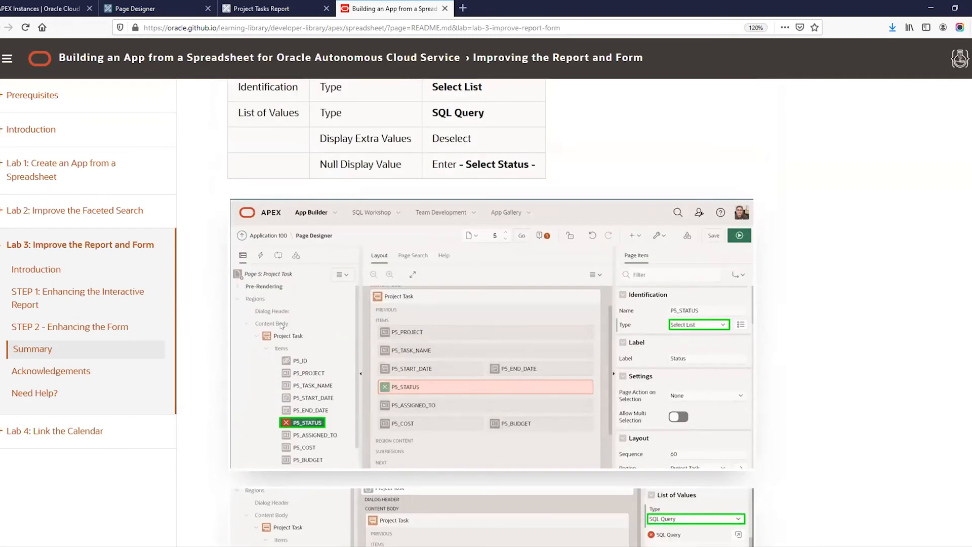
{"action": "scroll", "coordinate": [282, 324], "scroll_direction": "up", "scroll_amount": 5}
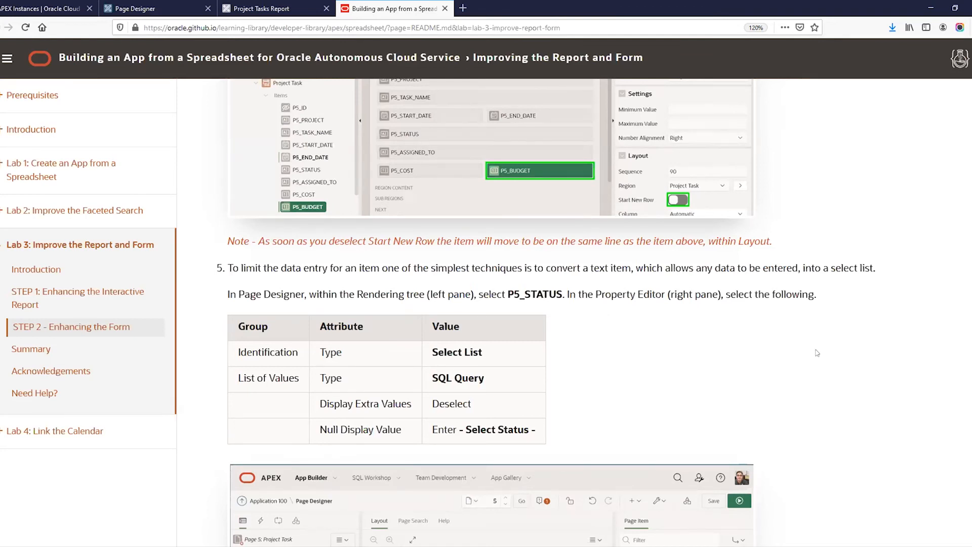
{"action": "scroll", "coordinate": [817, 353], "scroll_direction": "down", "scroll_amount": 10}
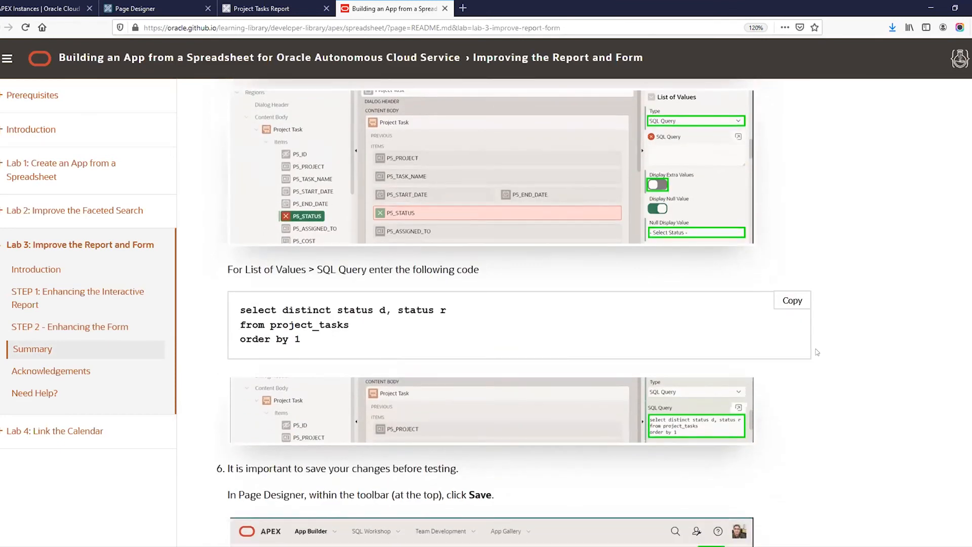
{"action": "scroll", "coordinate": [634, 343], "scroll_direction": "down", "scroll_amount": 3}
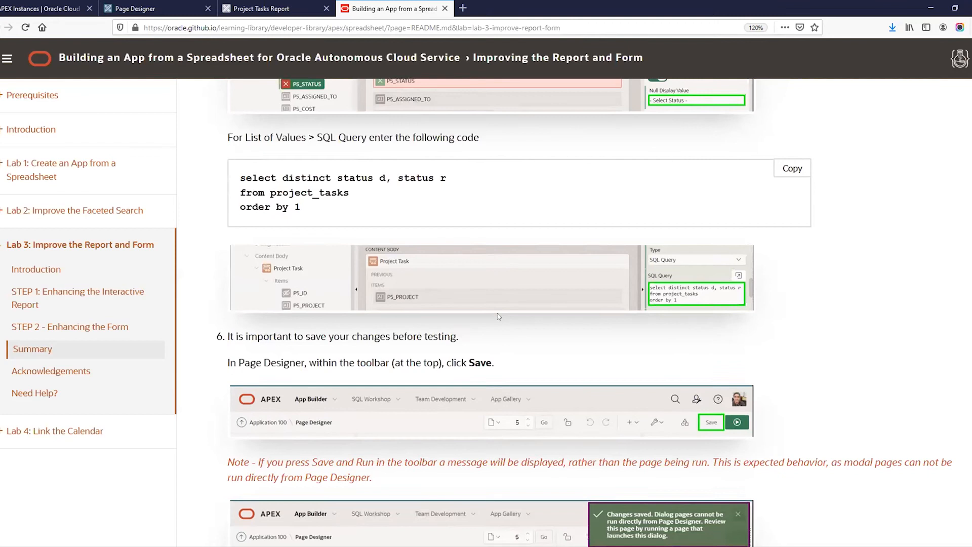
{"action": "scroll", "coordinate": [497, 314], "scroll_direction": "up", "scroll_amount": 4}
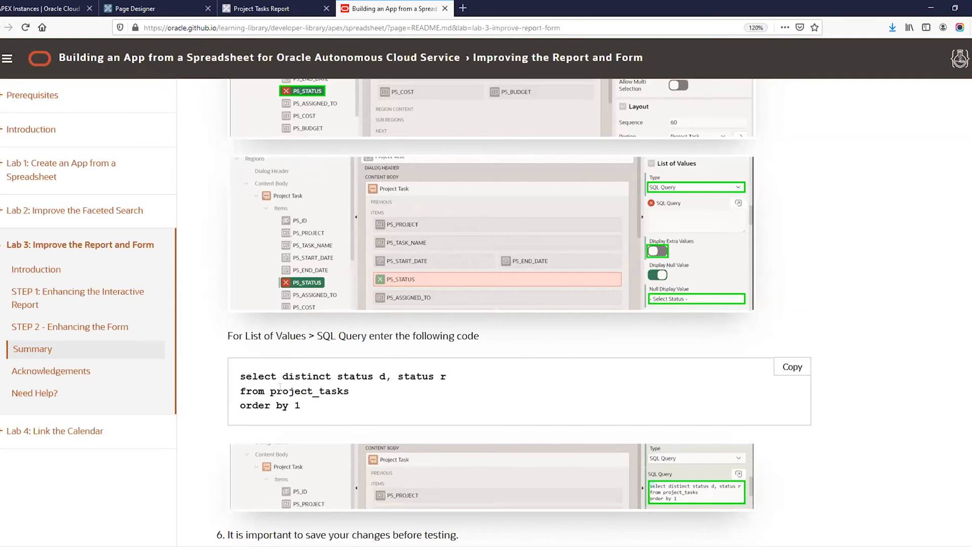
{"action": "left_click_drag", "start_coordinate": [267, 387], "coordinate": [346, 388]}
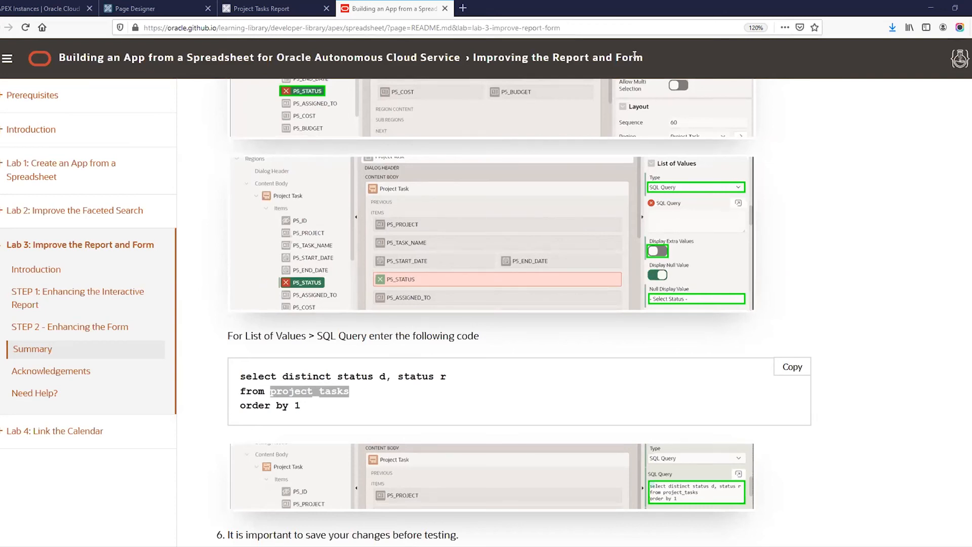
Step: Open Lab 4: Link the Calendar in the guide and view the Calendar page of the Project Tasks application
{"action": "left_click", "coordinate": [73, 425]}
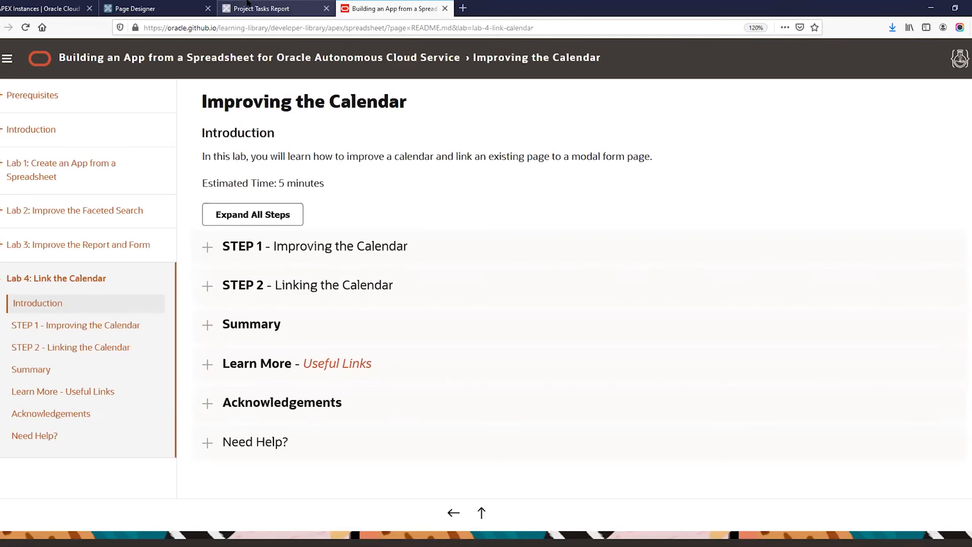
{"action": "left_click", "coordinate": [248, 4]}
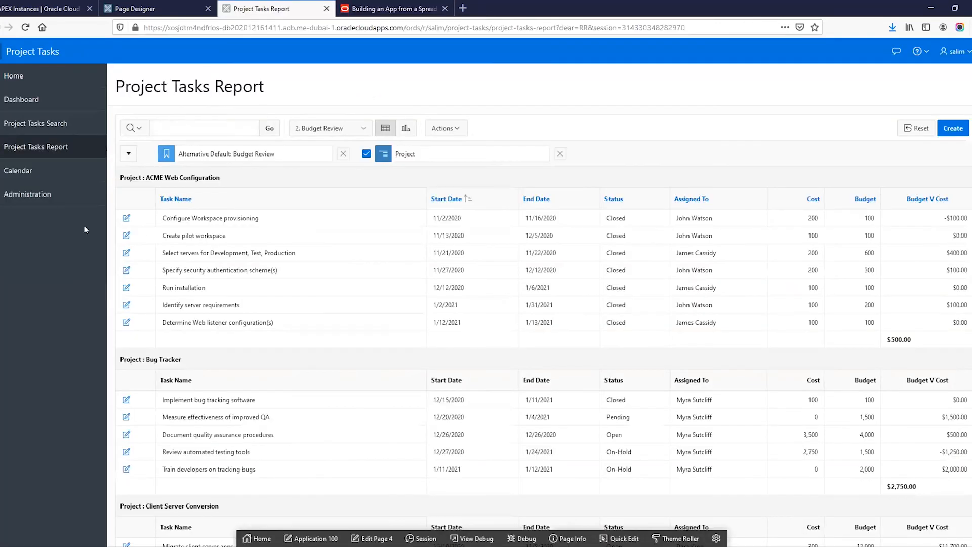
{"action": "left_click", "coordinate": [8, 173]}
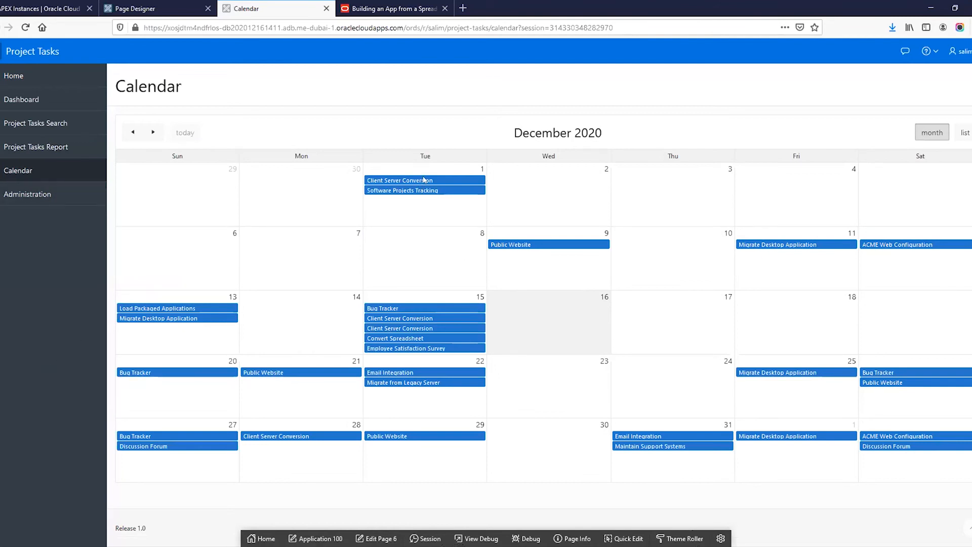
Step: Expand STEP 1 - Improving the Calendar in the Lab 4 guide and read items 1 to 3
{"action": "left_click", "coordinate": [162, 7]}
{"action": "left_click", "coordinate": [383, 6]}
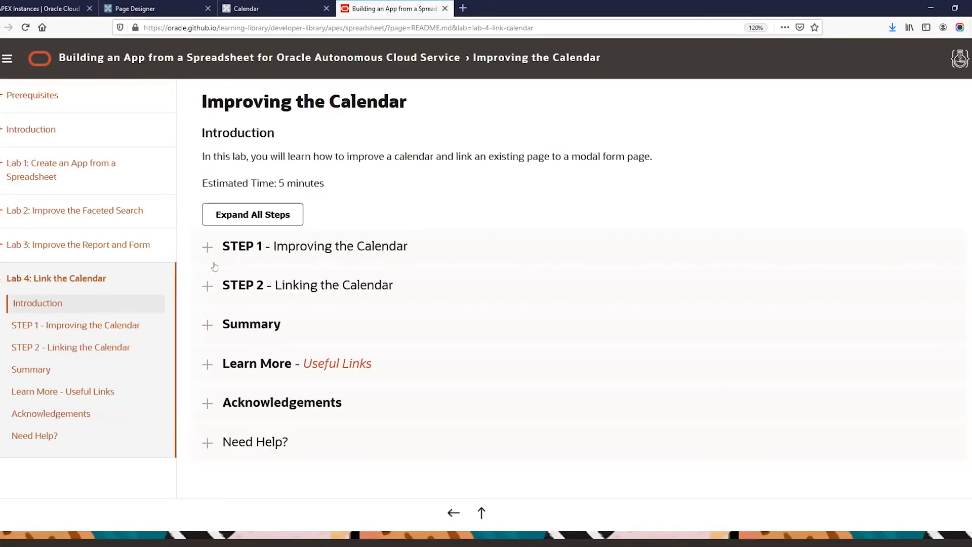
{"action": "left_click", "coordinate": [207, 247]}
{"action": "scroll", "coordinate": [285, 367], "scroll_direction": "down", "scroll_amount": 3}
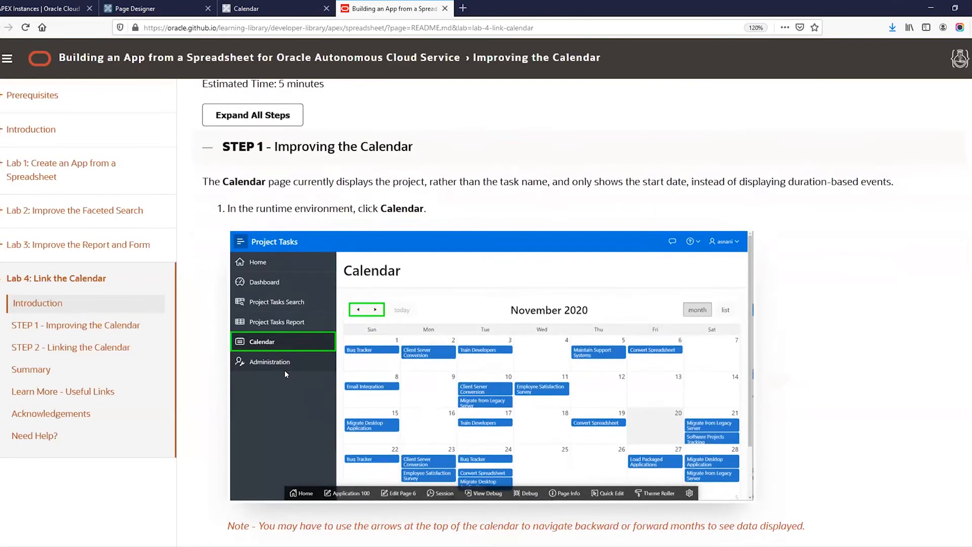
{"action": "scroll", "coordinate": [285, 373], "scroll_direction": "down", "scroll_amount": 9}
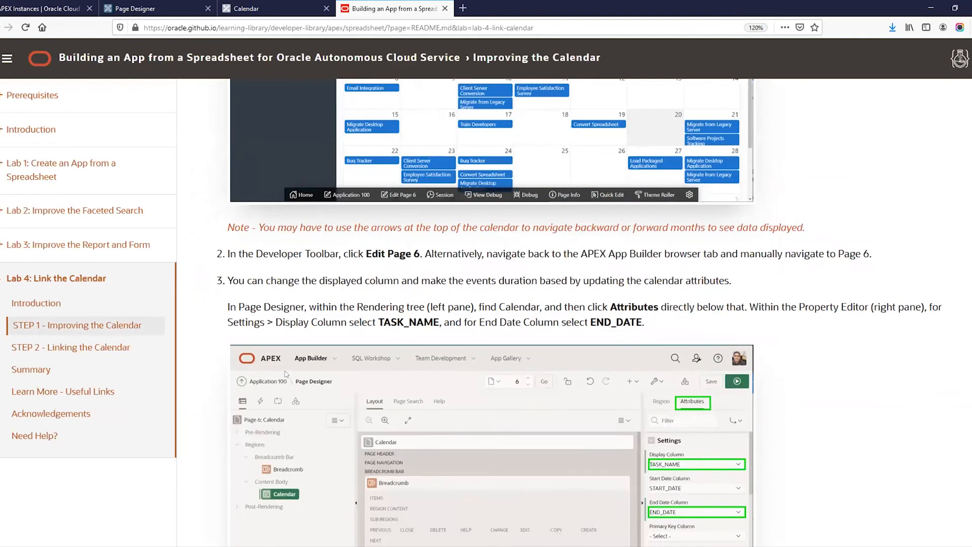
Step: Open Page 6 for editing from the running Calendar page, widen the property editor and show the Calendar region's attributes
{"action": "scroll", "coordinate": [286, 374], "scroll_direction": "down", "scroll_amount": 4}
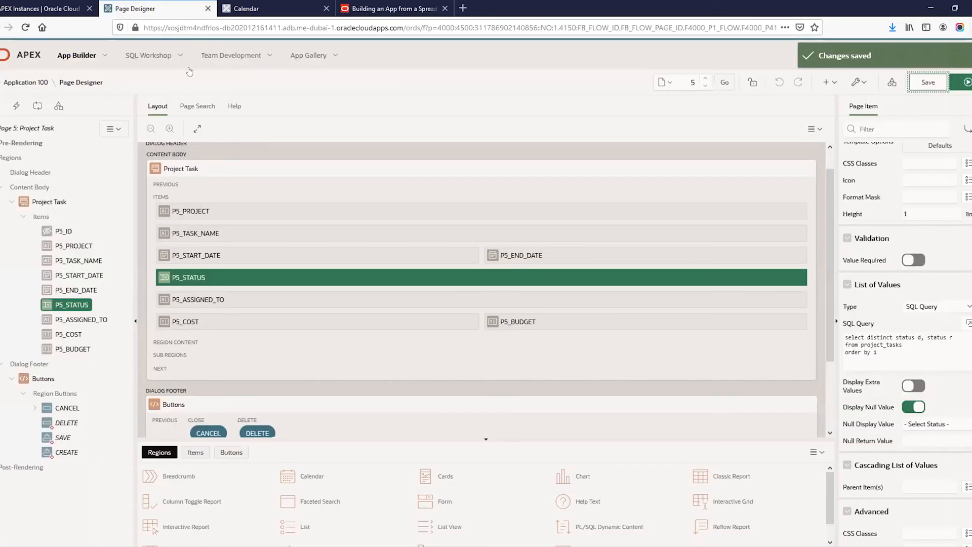
{"action": "left_click", "coordinate": [191, 9]}
{"action": "left_click", "coordinate": [269, 9]}
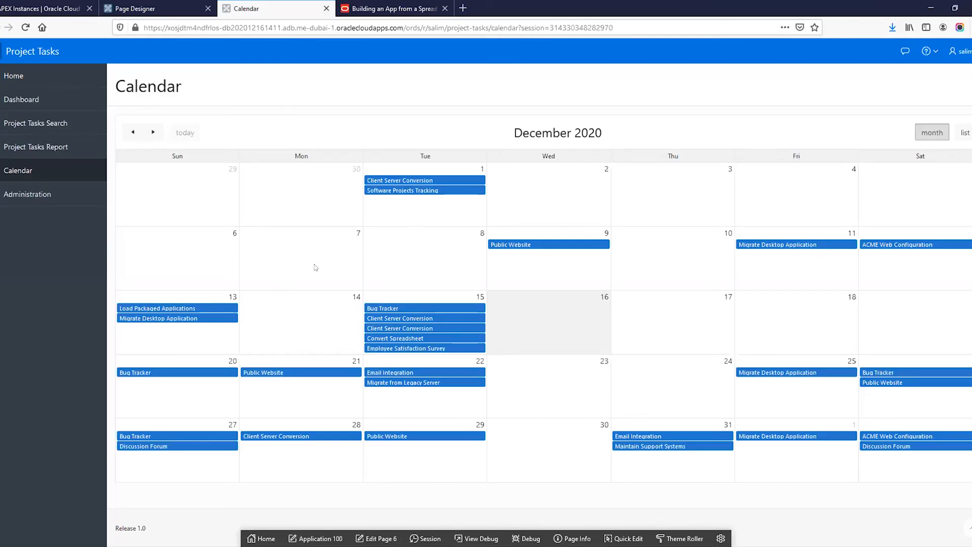
{"action": "left_click", "coordinate": [380, 538]}
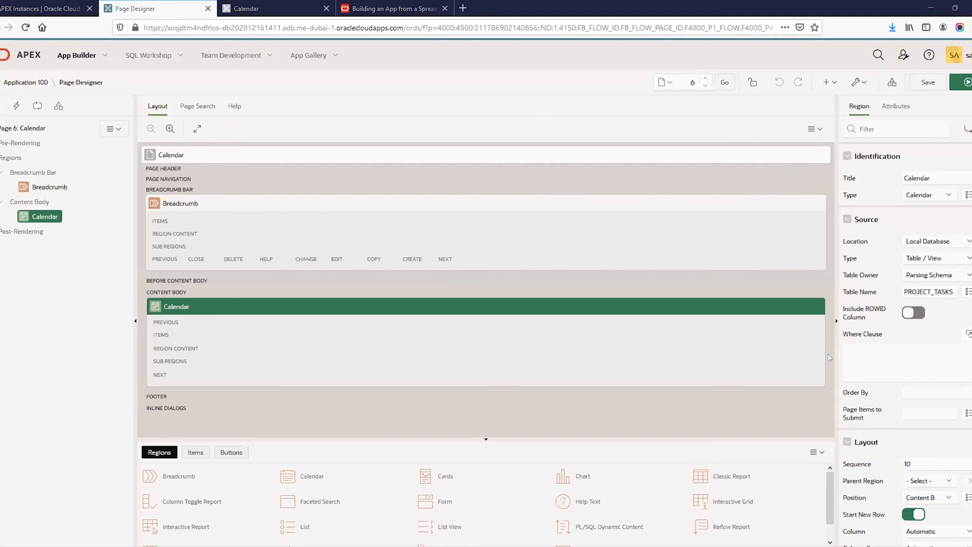
{"action": "left_click_drag", "start_coordinate": [835, 364], "coordinate": [772, 355]}
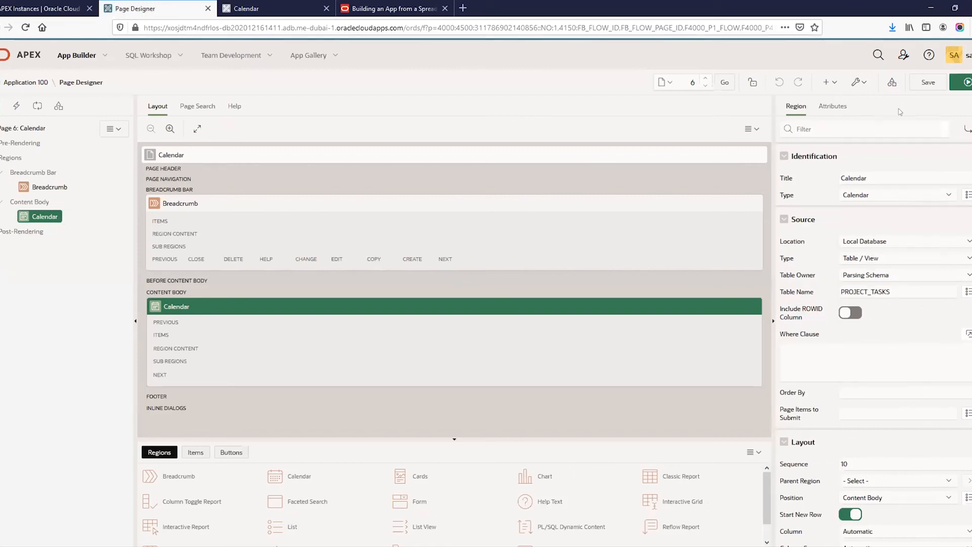
{"action": "left_click", "coordinate": [836, 107]}
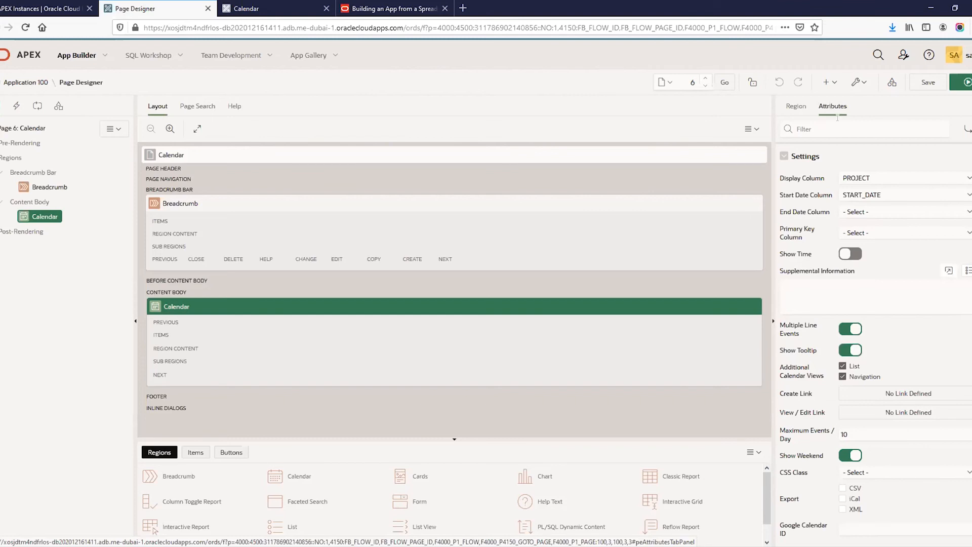
Step: Set the calendar's Display Column to TASK_NAME and End Date Column to END_DATE, then save and run the page
{"action": "left_click", "coordinate": [863, 195]}
{"action": "left_click", "coordinate": [869, 179]}
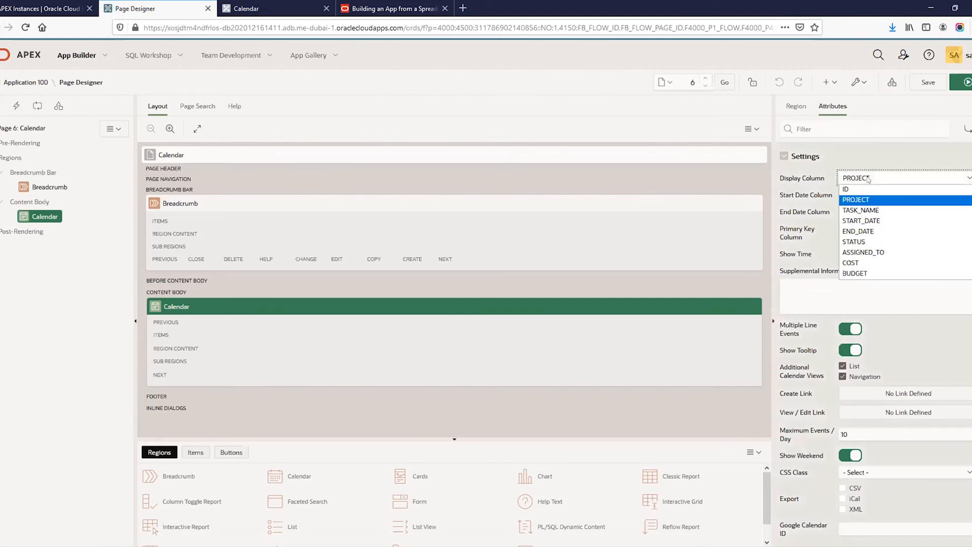
{"action": "left_click", "coordinate": [865, 209]}
{"action": "left_click", "coordinate": [867, 212]}
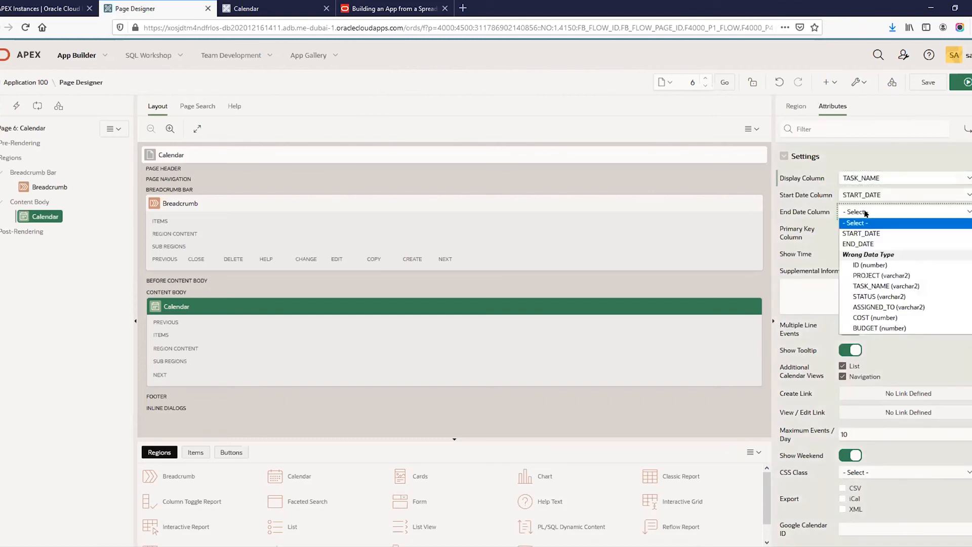
{"action": "left_click", "coordinate": [861, 244]}
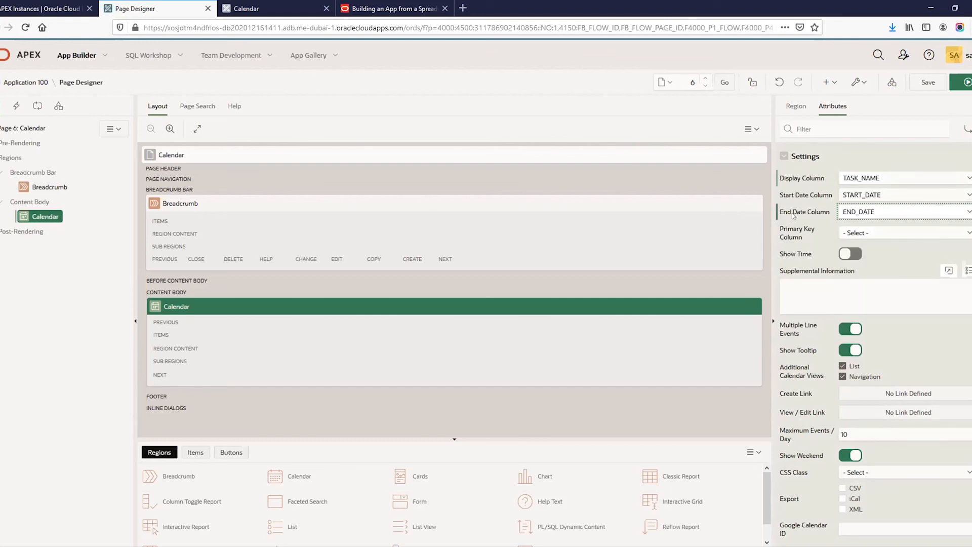
{"action": "left_click", "coordinate": [928, 83]}
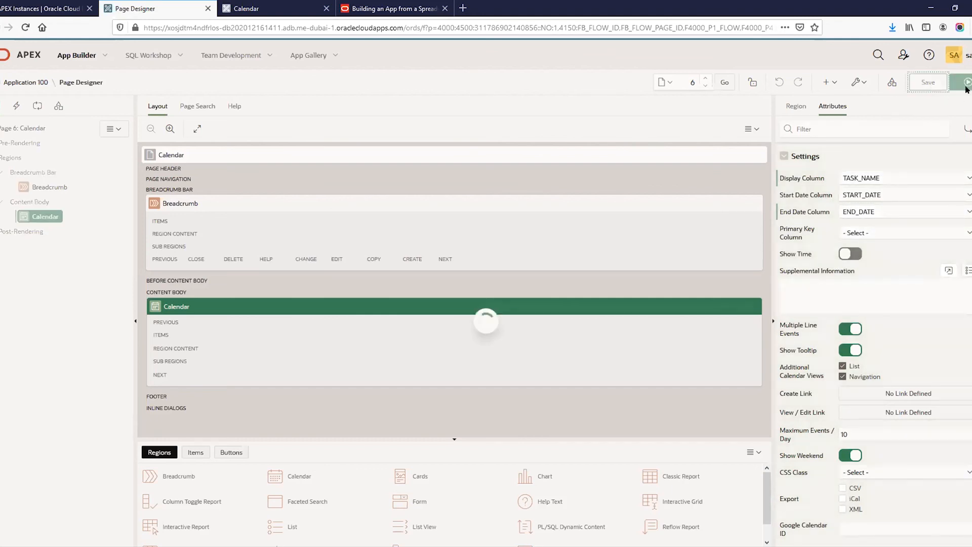
{"action": "left_click", "coordinate": [966, 83]}
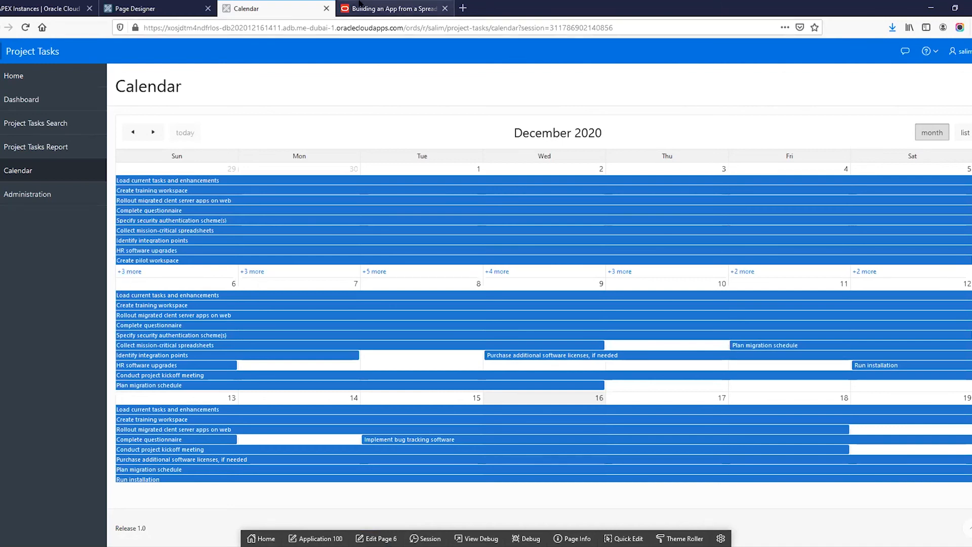
Step: Return to the Lab 4 guide and read items 4 to 6 on reviewing the calendar and removing the End Date Column
{"action": "left_click", "coordinate": [360, 7]}
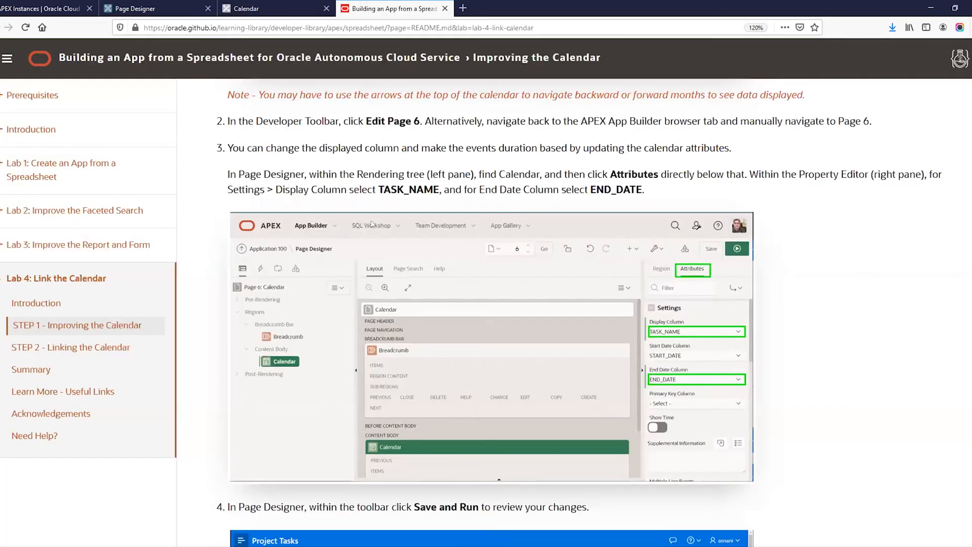
{"action": "key", "text": "ctrl+plus"}
{"action": "key", "text": "ctrl+plus"}
{"action": "scroll", "coordinate": [391, 302], "scroll_direction": "down", "scroll_amount": 8}
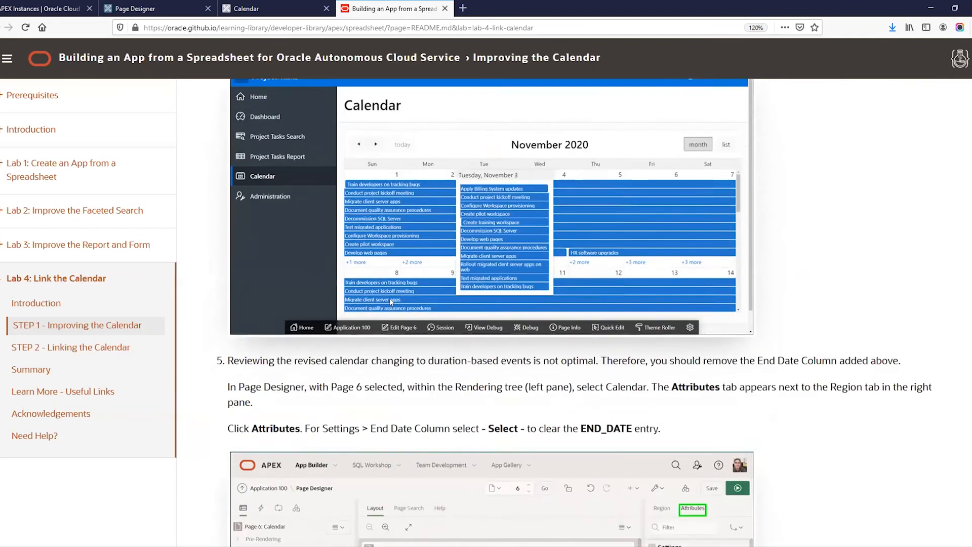
{"action": "scroll", "coordinate": [390, 303], "scroll_direction": "down", "scroll_amount": 2}
{"action": "scroll", "coordinate": [652, 444], "scroll_direction": "down", "scroll_amount": 2}
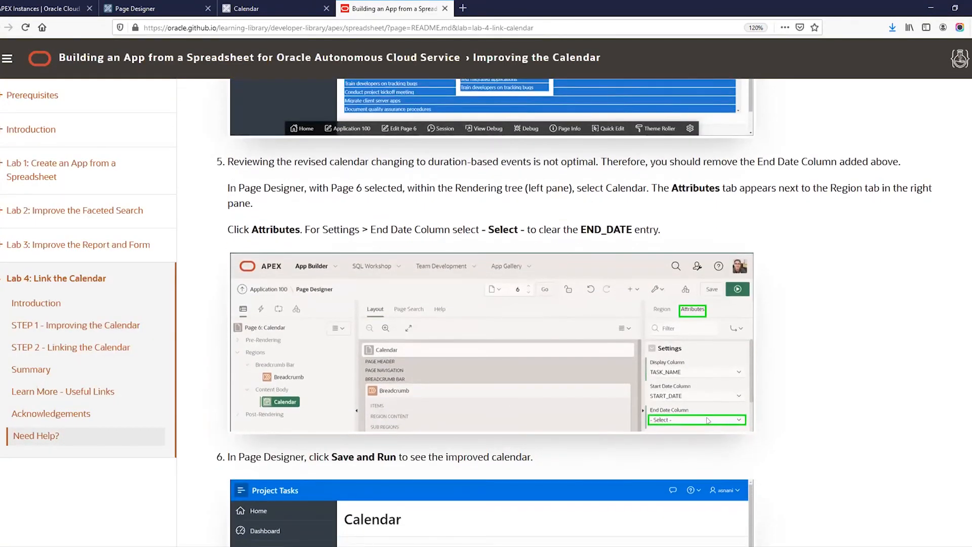
Step: Reset the calendar's End Date Column to - Select -, save and run Page 6, and view the Calendar page
{"action": "left_click", "coordinate": [283, 8]}
{"action": "left_click", "coordinate": [152, 9]}
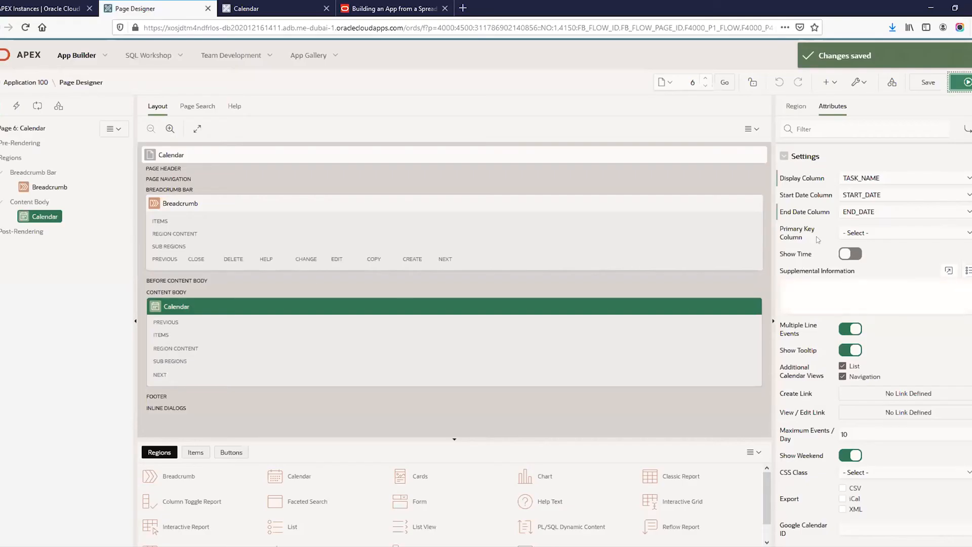
{"action": "left_click", "coordinate": [850, 208]}
{"action": "left_click", "coordinate": [859, 222]}
{"action": "left_click", "coordinate": [960, 82]}
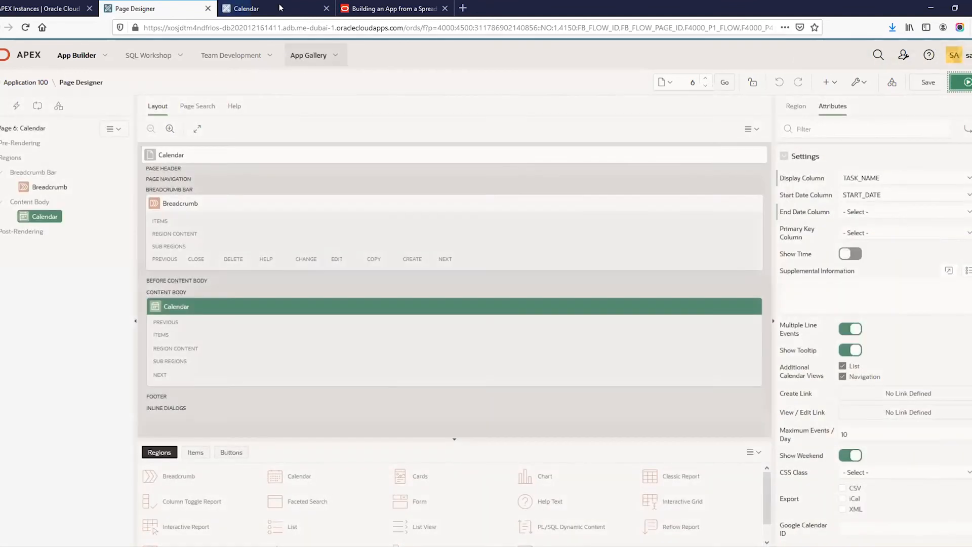
{"action": "left_click", "coordinate": [280, 7]}
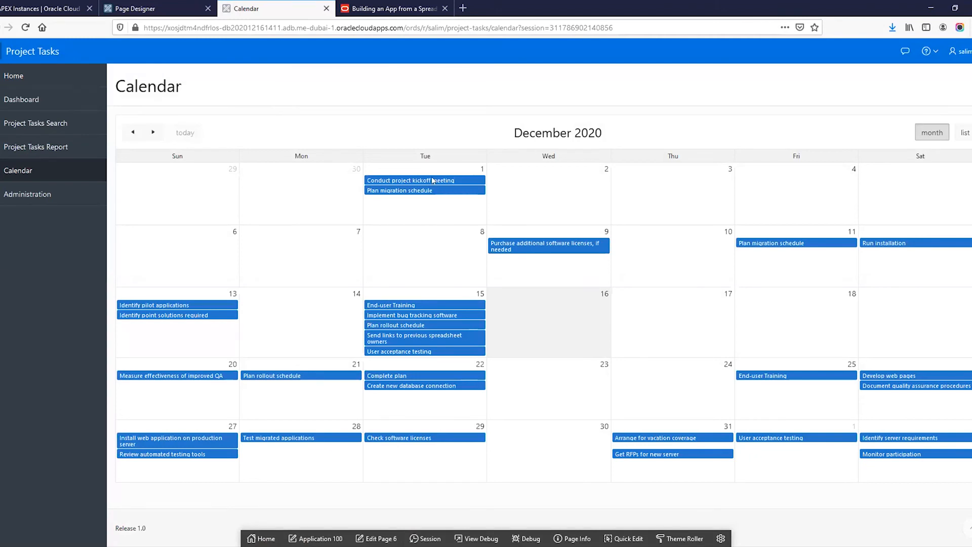
Step: Finish reading STEP 1 in the guide, expand STEP 2 - Linking the Calendar and read its link properties and item 3
{"action": "left_click", "coordinate": [371, 10]}
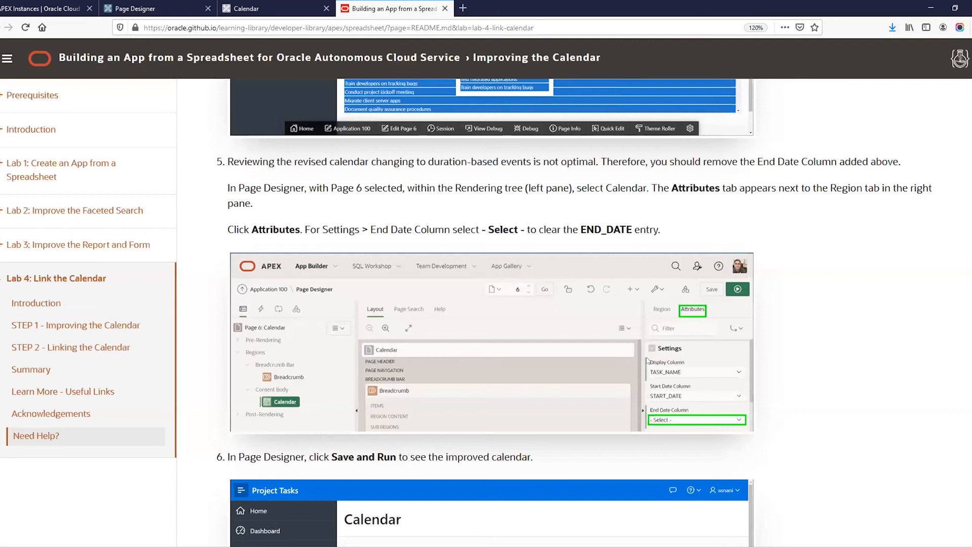
{"action": "scroll", "coordinate": [647, 360], "scroll_direction": "down", "scroll_amount": 2}
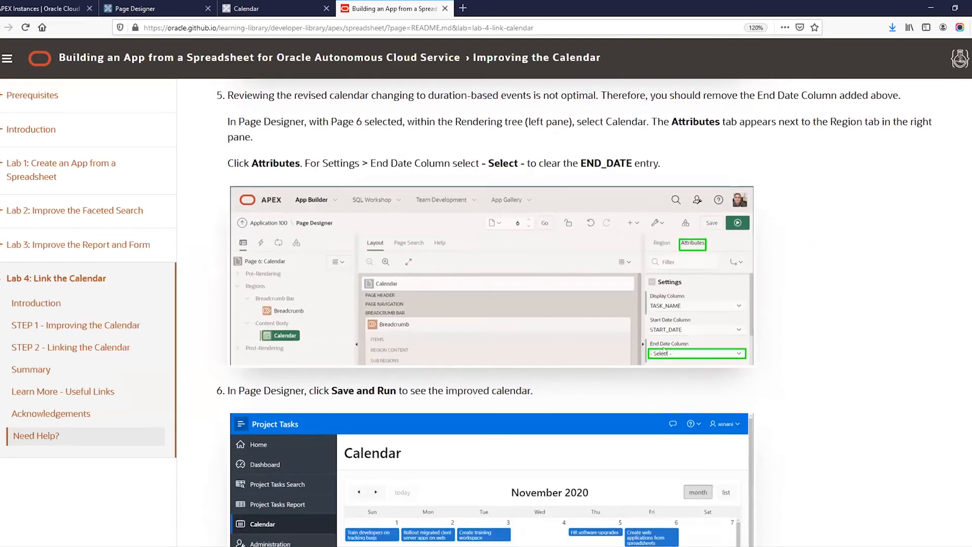
{"action": "scroll", "coordinate": [770, 378], "scroll_direction": "down", "scroll_amount": 8}
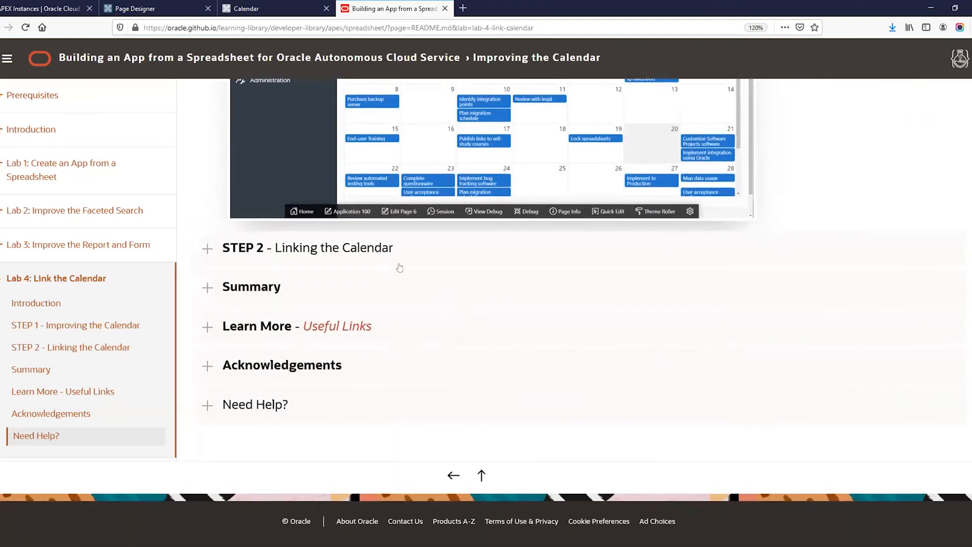
{"action": "left_click", "coordinate": [383, 249]}
{"action": "scroll", "coordinate": [482, 319], "scroll_direction": "down", "scroll_amount": 4}
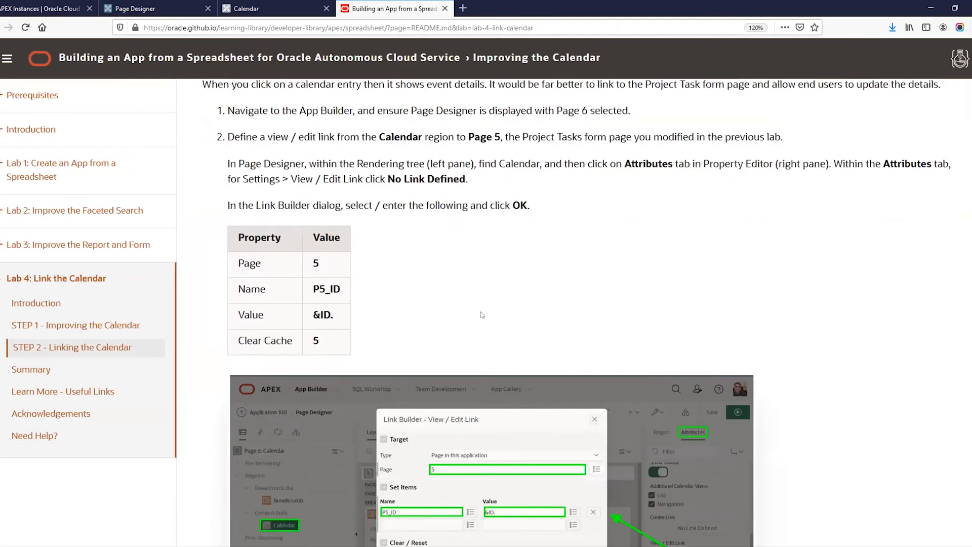
{"action": "scroll", "coordinate": [482, 315], "scroll_direction": "down", "scroll_amount": 3}
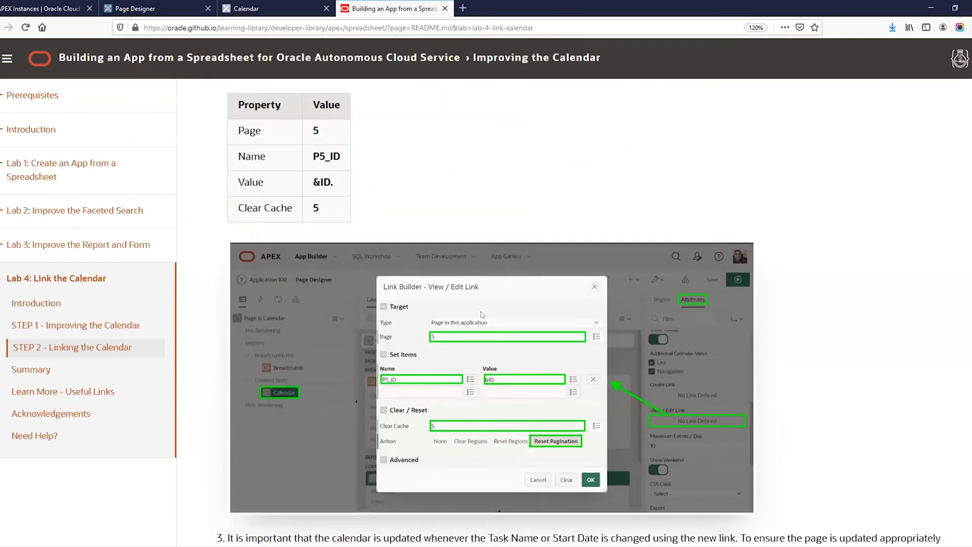
{"action": "scroll", "coordinate": [482, 315], "scroll_direction": "down", "scroll_amount": 3}
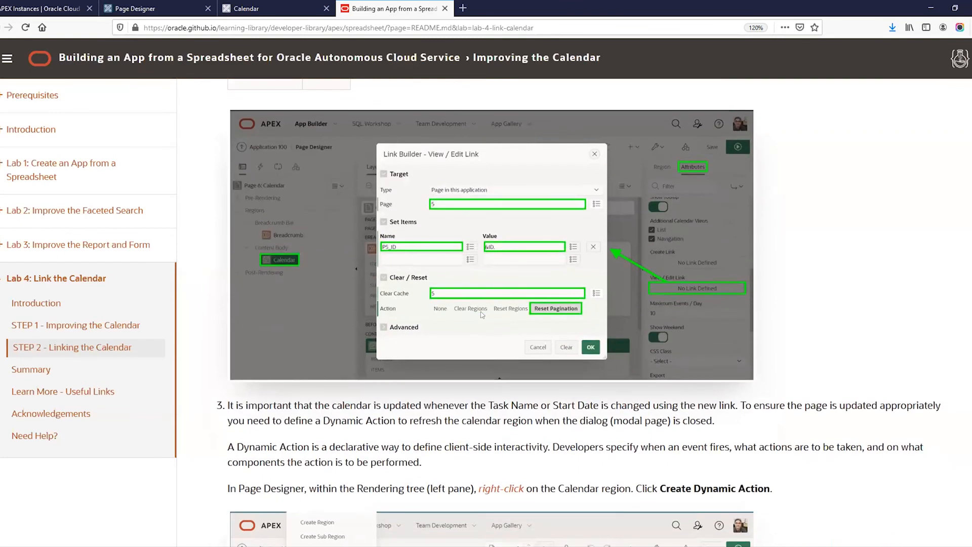
Step: Filter the Calendar attributes in Page Designer by "link" and open the Link Builder for View / Edit Link
{"action": "left_click", "coordinate": [159, 9]}
{"action": "left_click", "coordinate": [933, 208]}
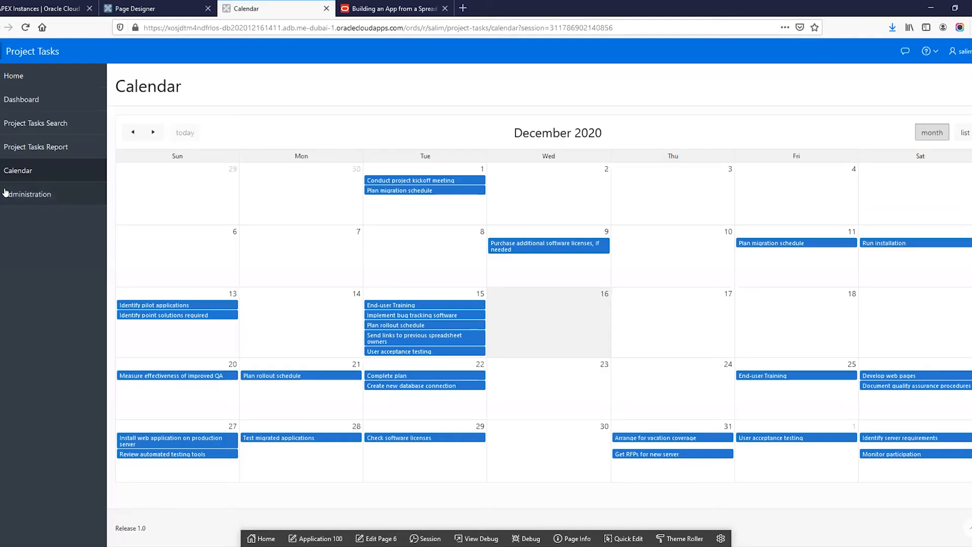
{"action": "left_click", "coordinate": [159, 9]}
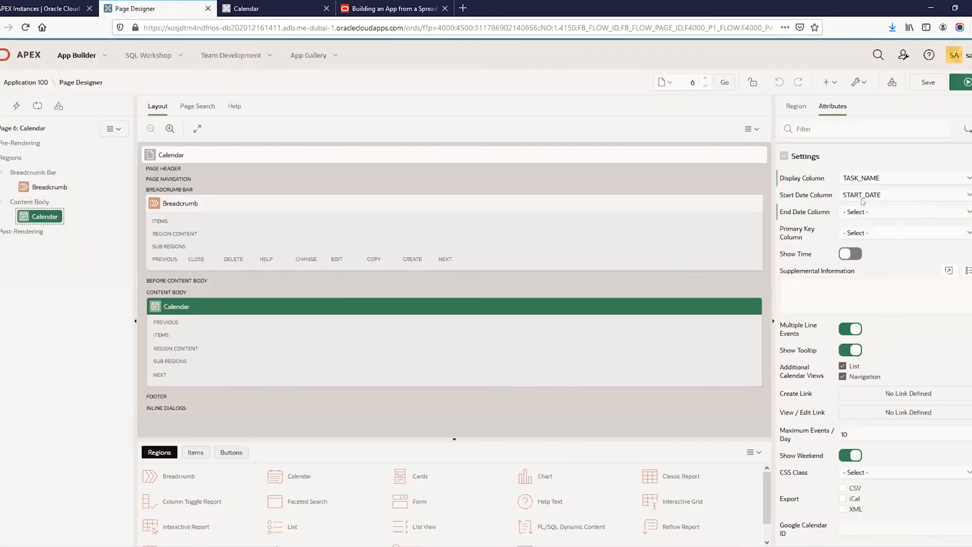
{"action": "left_click", "coordinate": [821, 129]}
{"action": "type", "text": "link"}
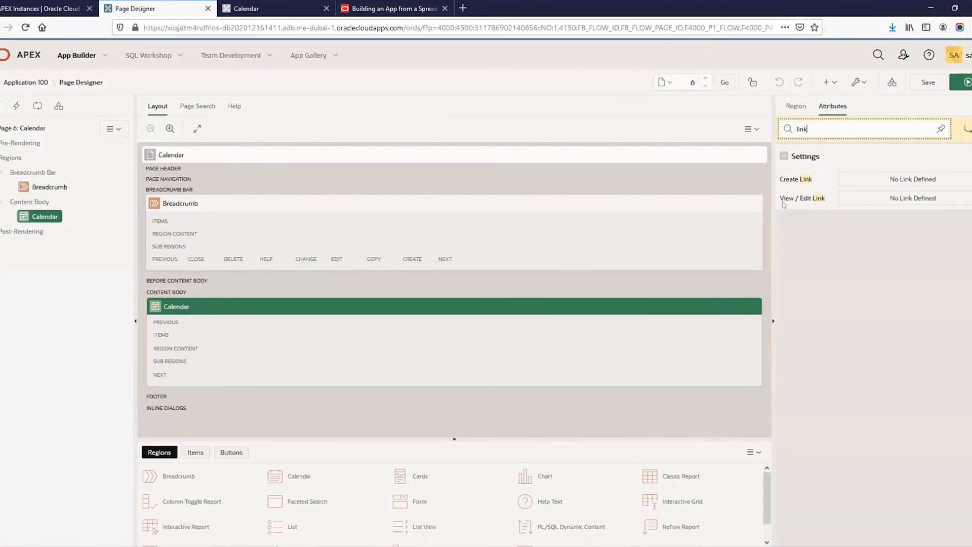
{"action": "left_click", "coordinate": [868, 198]}
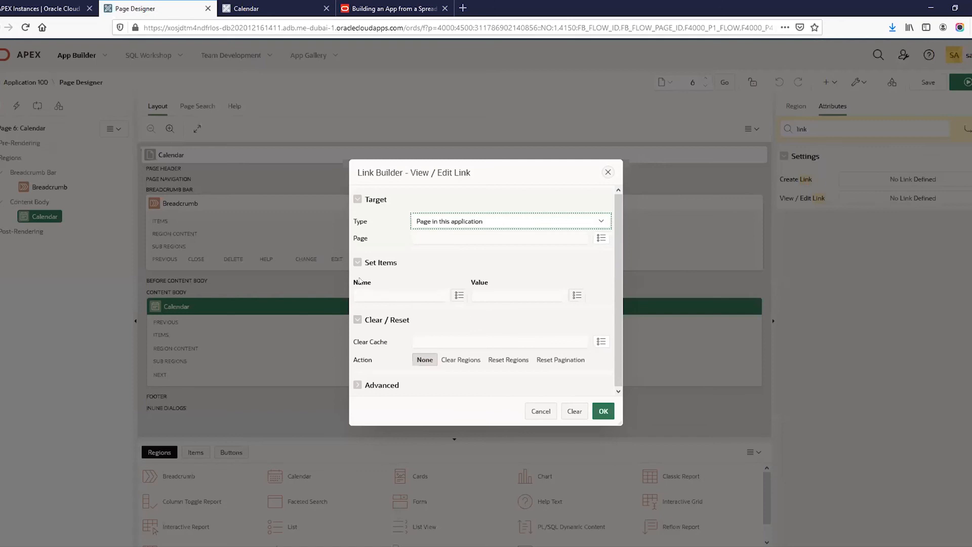
Step: Target the View / Edit Link at page 5 and set item P5_ID to the ID column value &ID
{"action": "left_click", "coordinate": [457, 236]}
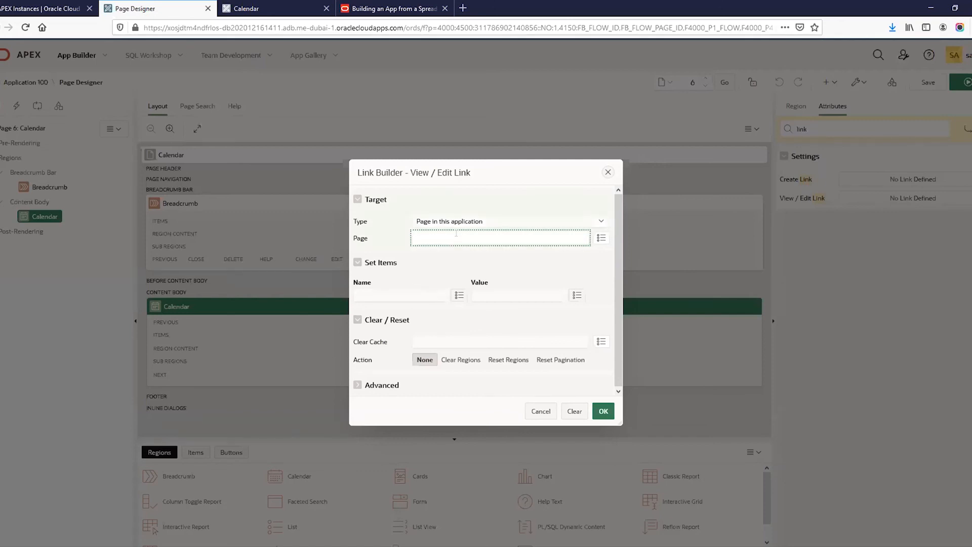
{"action": "type", "text": "5"}
{"action": "left_click", "coordinate": [446, 292]}
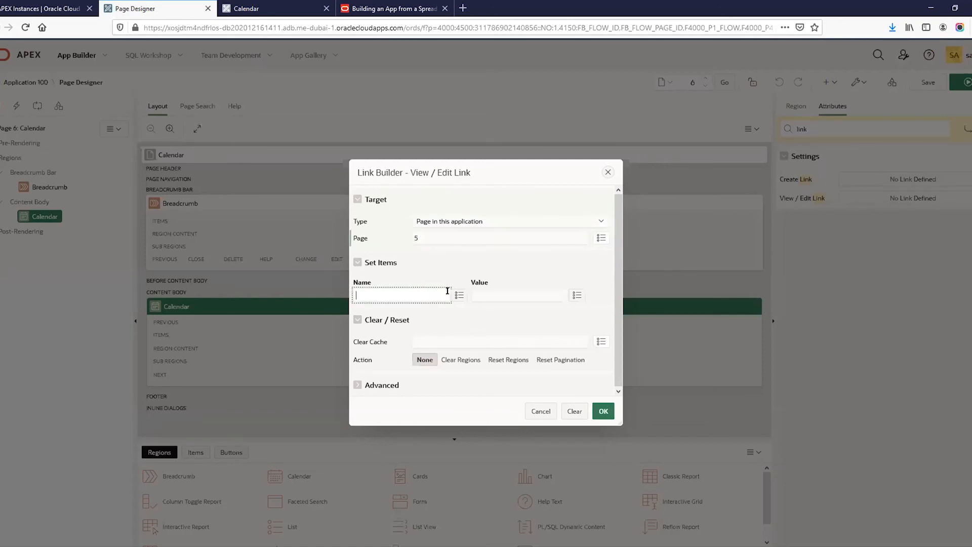
{"action": "left_click", "coordinate": [459, 295]}
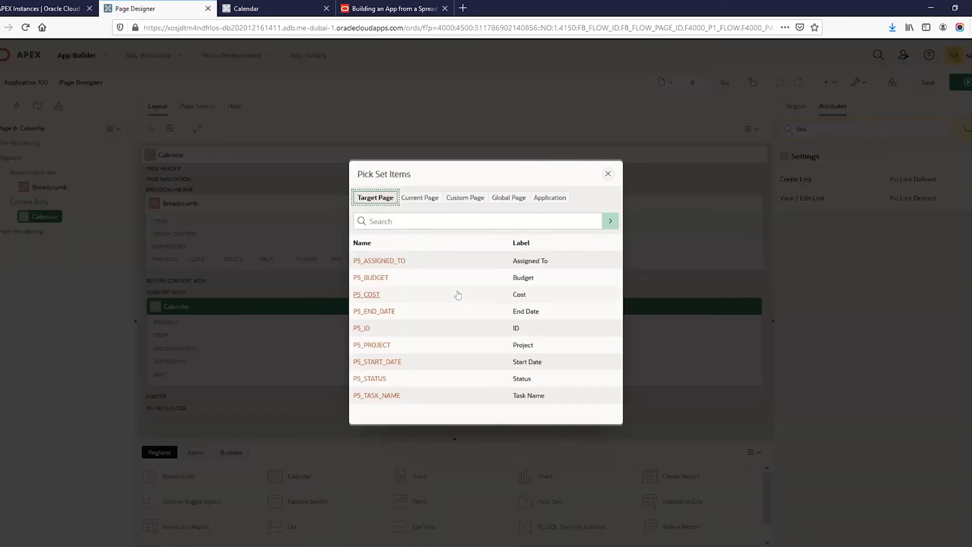
{"action": "left_click", "coordinate": [362, 328]}
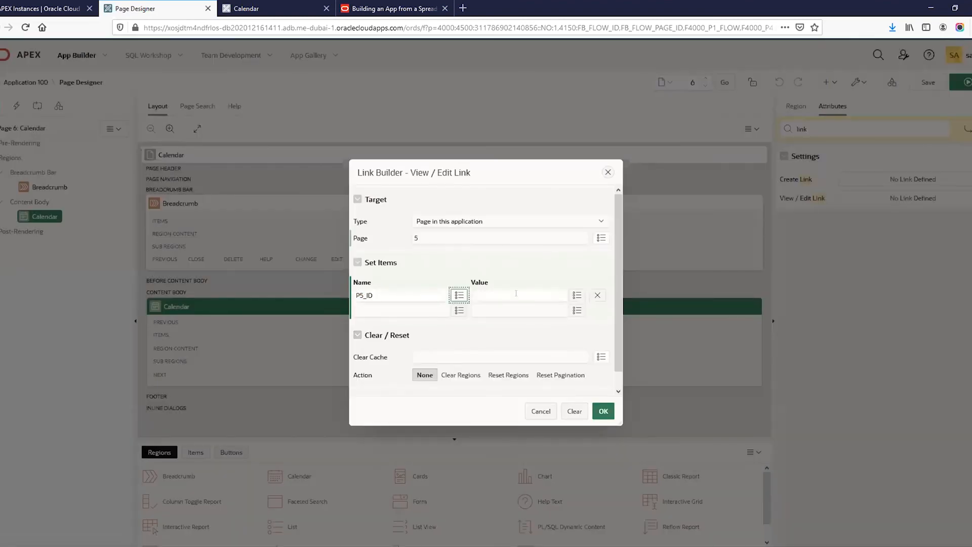
{"action": "left_click", "coordinate": [516, 295]}
{"action": "left_click", "coordinate": [576, 296]}
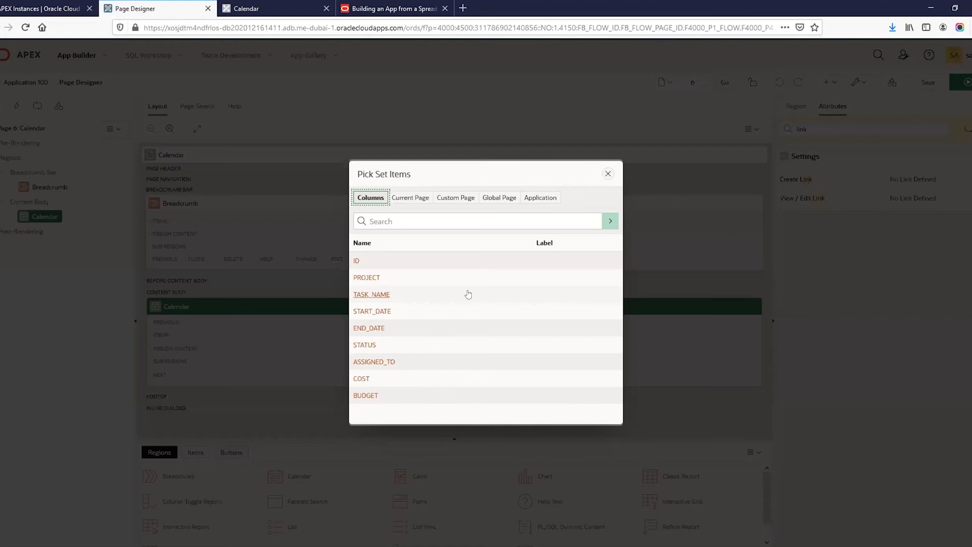
{"action": "left_click", "coordinate": [357, 260]}
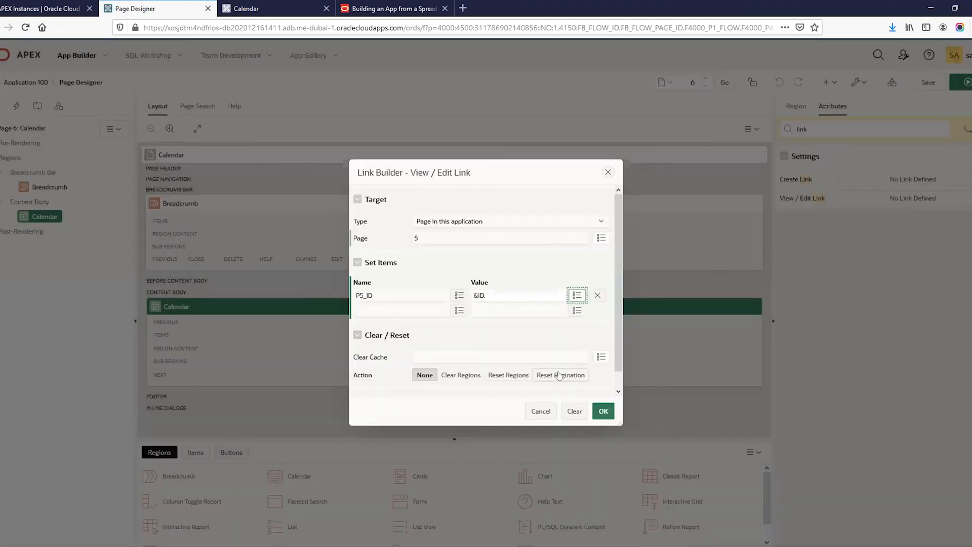
Step: Set the link's Clear Cache to 5 and its action to Reset Pagination, checking against the guide, and accept the link
{"action": "left_click", "coordinate": [556, 375]}
{"action": "left_click", "coordinate": [427, 351]}
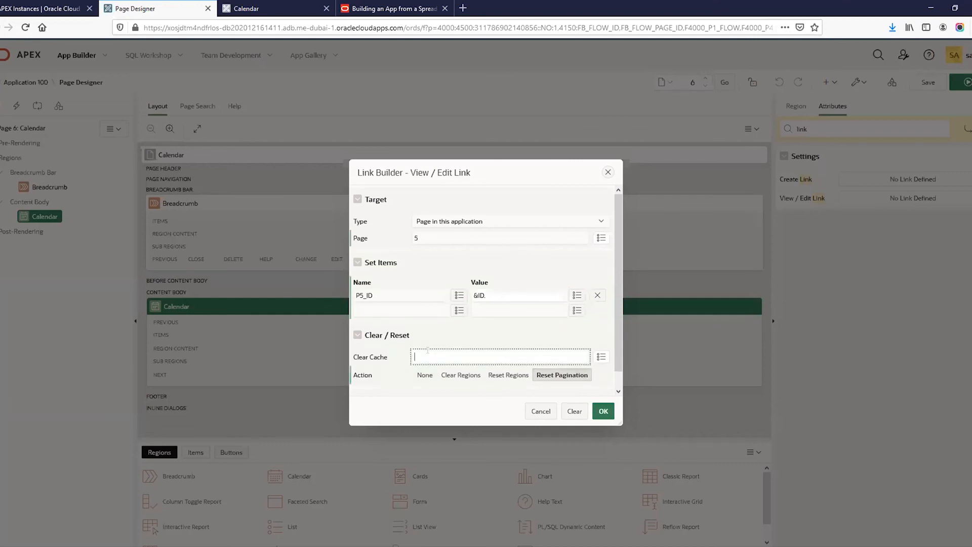
{"action": "left_click", "coordinate": [389, 10]}
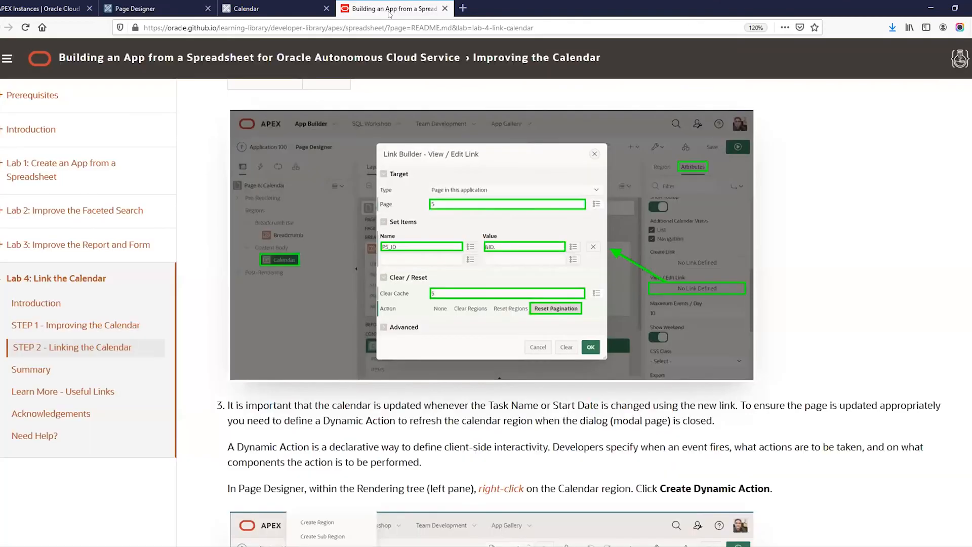
{"action": "left_click", "coordinate": [150, 13]}
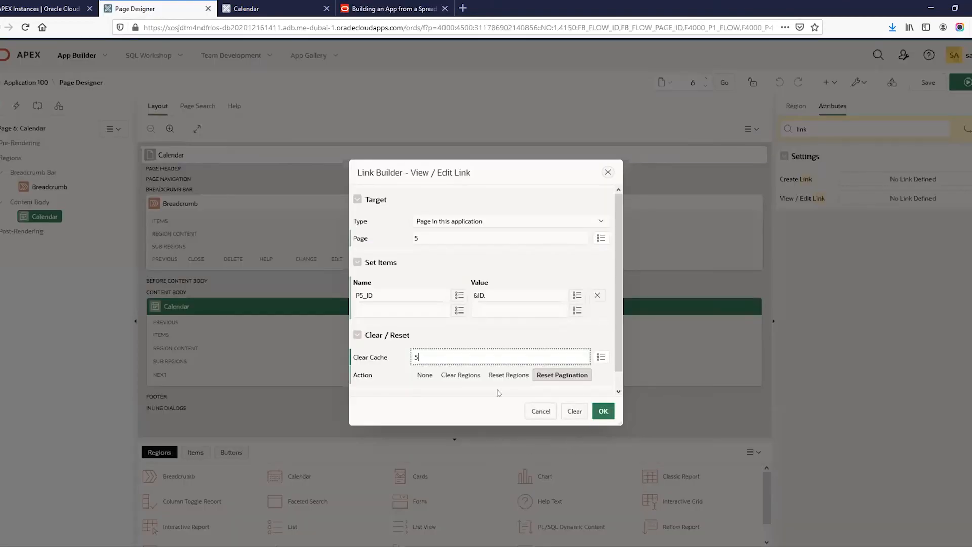
{"action": "left_click", "coordinate": [602, 411]}
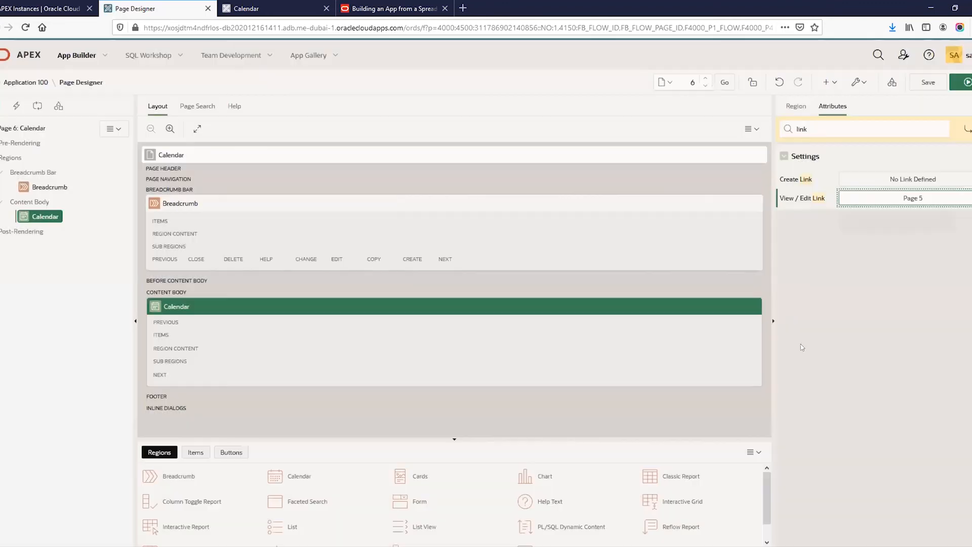
Step: Save and run Page 6, open the End-user Training entry on December 15 to test the link, and close its form
{"action": "left_click", "coordinate": [960, 82]}
{"action": "left_click", "coordinate": [933, 207]}
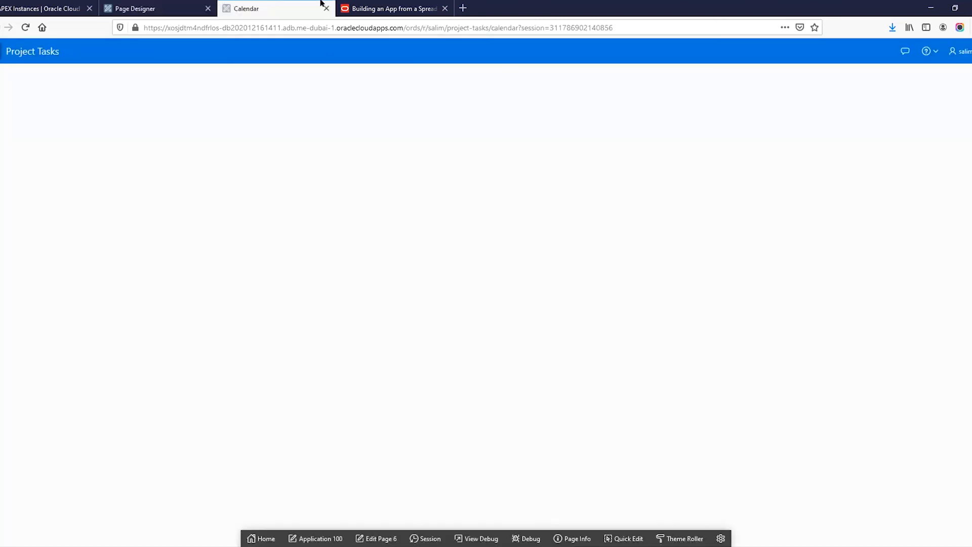
{"action": "left_click", "coordinate": [410, 306]}
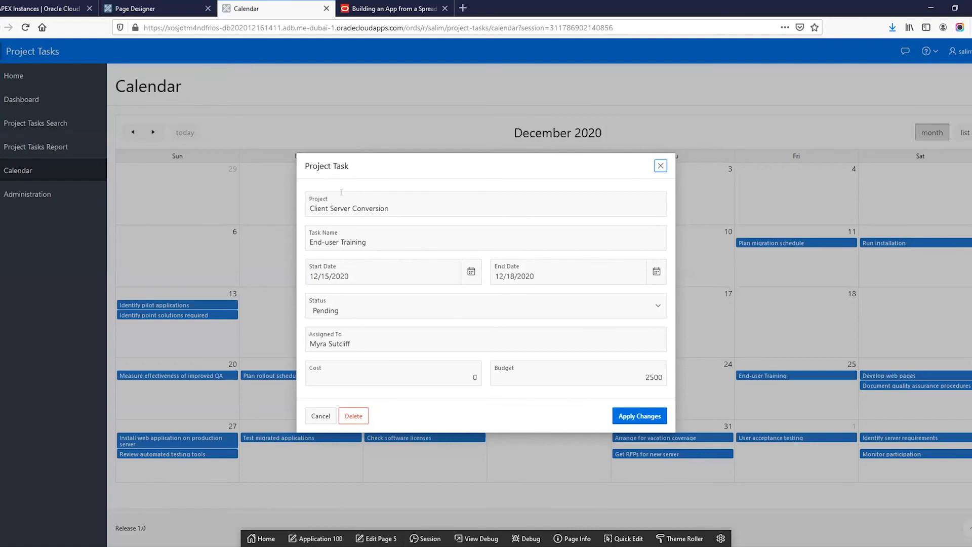
{"action": "left_click", "coordinate": [660, 166]}
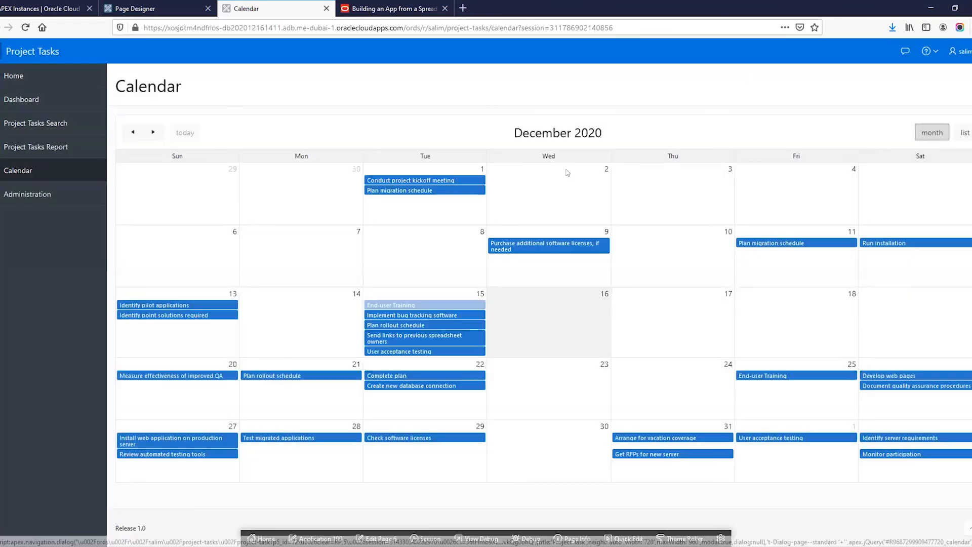
Step: Read guide item 3 on creating a dynamic action for the calendar and the property values in item 4
{"action": "left_click", "coordinate": [381, 10]}
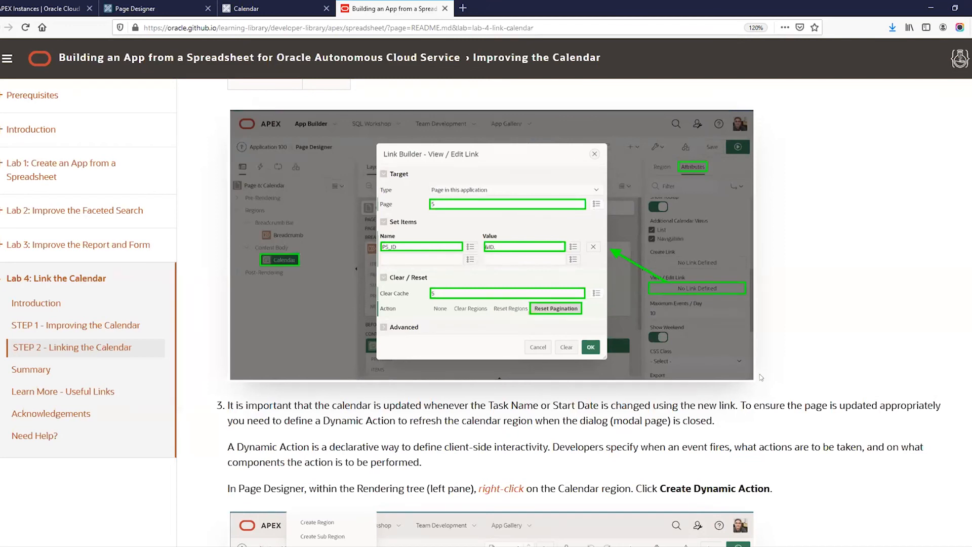
{"action": "scroll", "coordinate": [405, 385], "scroll_direction": "down", "scroll_amount": 5}
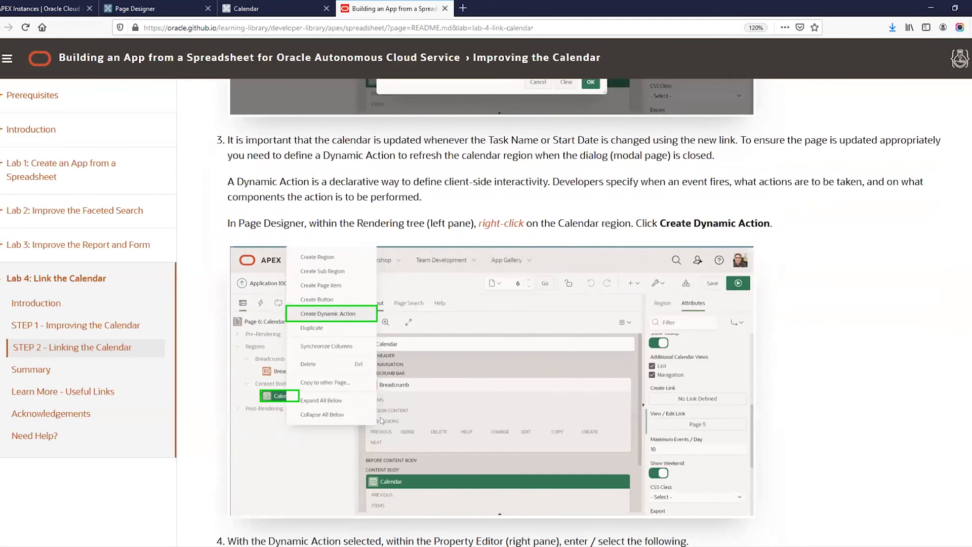
{"action": "scroll", "coordinate": [381, 420], "scroll_direction": "down", "scroll_amount": 3}
{"action": "scroll", "coordinate": [333, 264], "scroll_direction": "up", "scroll_amount": 1}
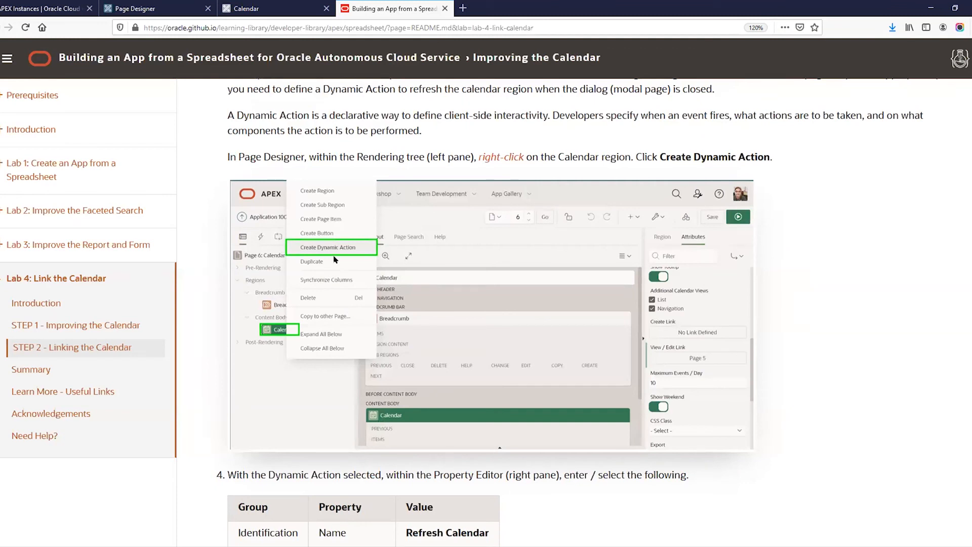
{"action": "scroll", "coordinate": [334, 259], "scroll_direction": "up", "scroll_amount": 3}
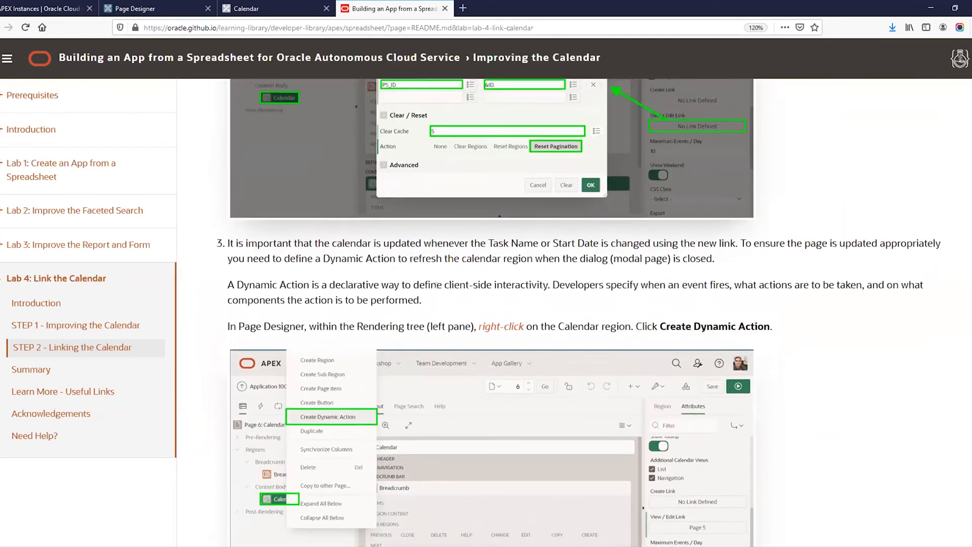
{"action": "scroll", "coordinate": [444, 305], "scroll_direction": "down", "scroll_amount": 6}
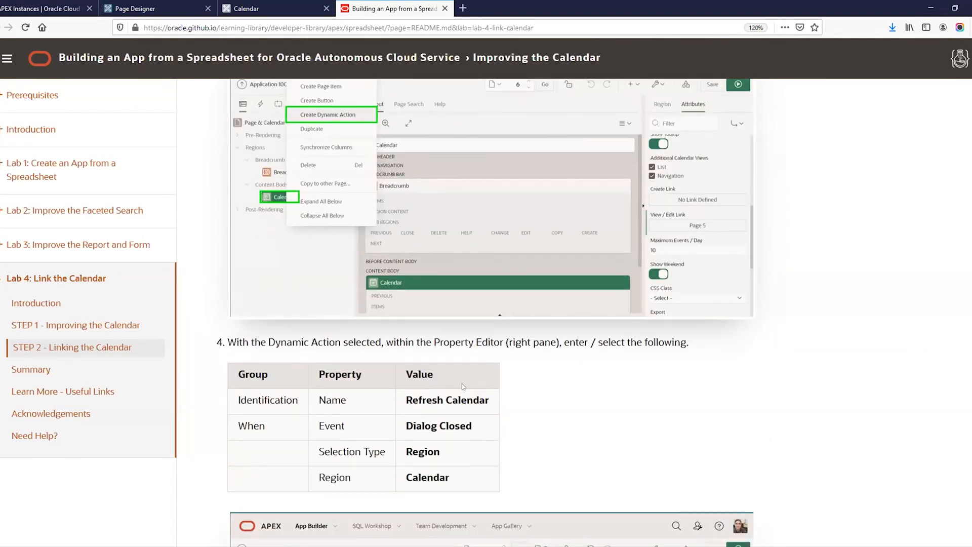
{"action": "scroll", "coordinate": [462, 386], "scroll_direction": "down", "scroll_amount": 1}
{"action": "scroll", "coordinate": [462, 386], "scroll_direction": "down", "scroll_amount": 1}
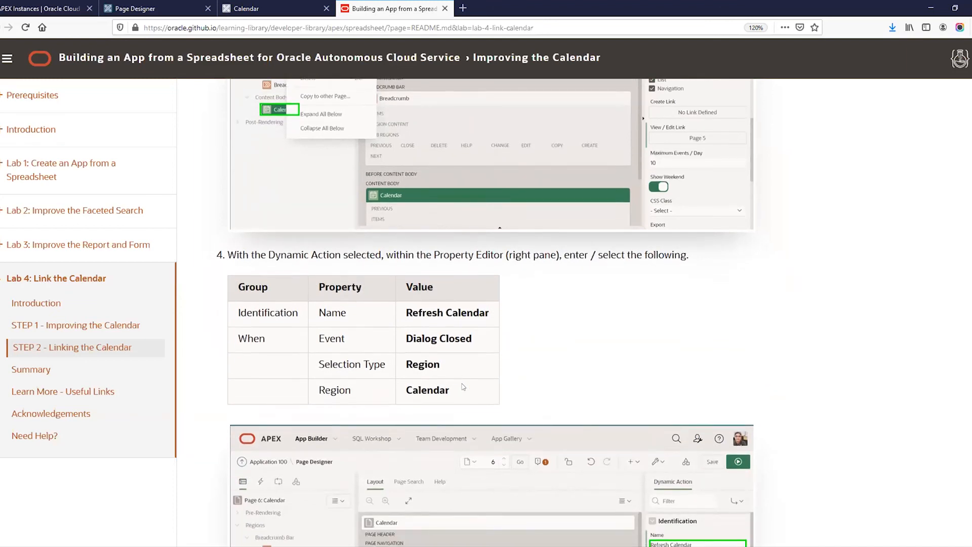
{"action": "scroll", "coordinate": [462, 386], "scroll_direction": "down", "scroll_amount": 1}
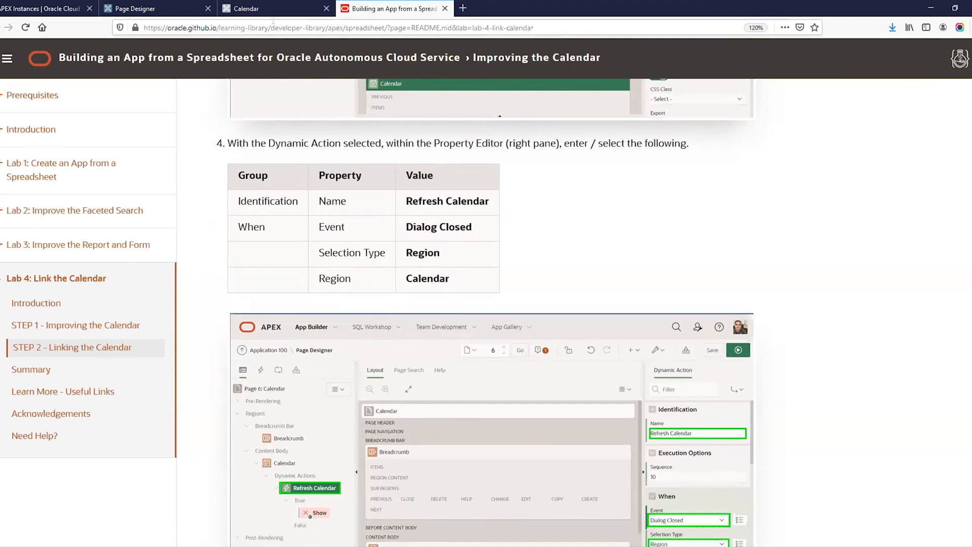
Step: Create a dynamic action on the Calendar region of Page 6 in Page Designer
{"action": "left_click", "coordinate": [263, 9]}
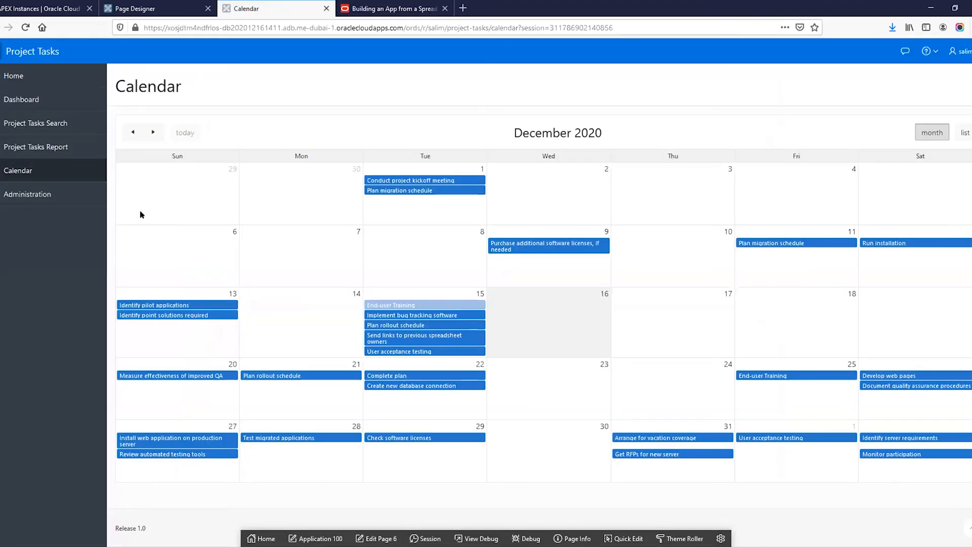
{"action": "left_click", "coordinate": [136, 9]}
{"action": "right_click", "coordinate": [37, 217]}
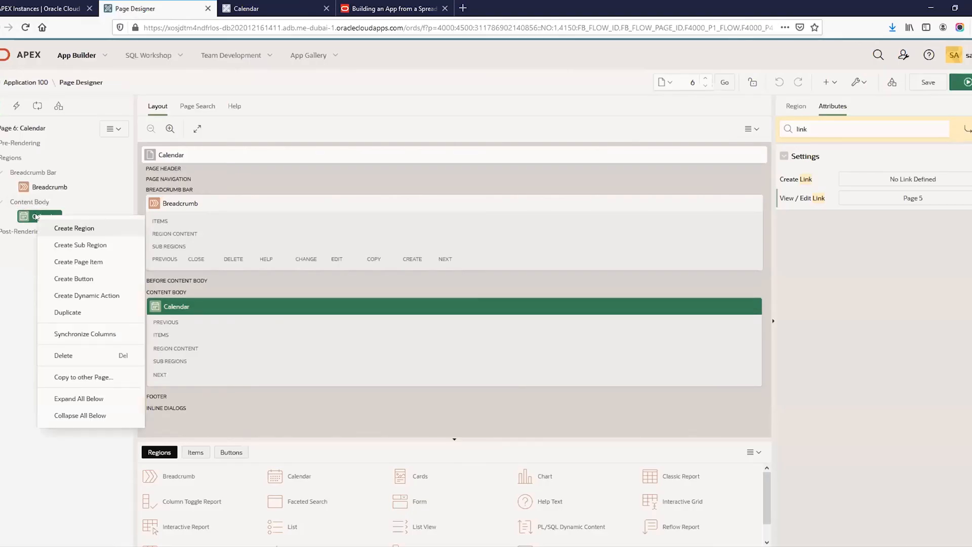
{"action": "left_click", "coordinate": [84, 295]}
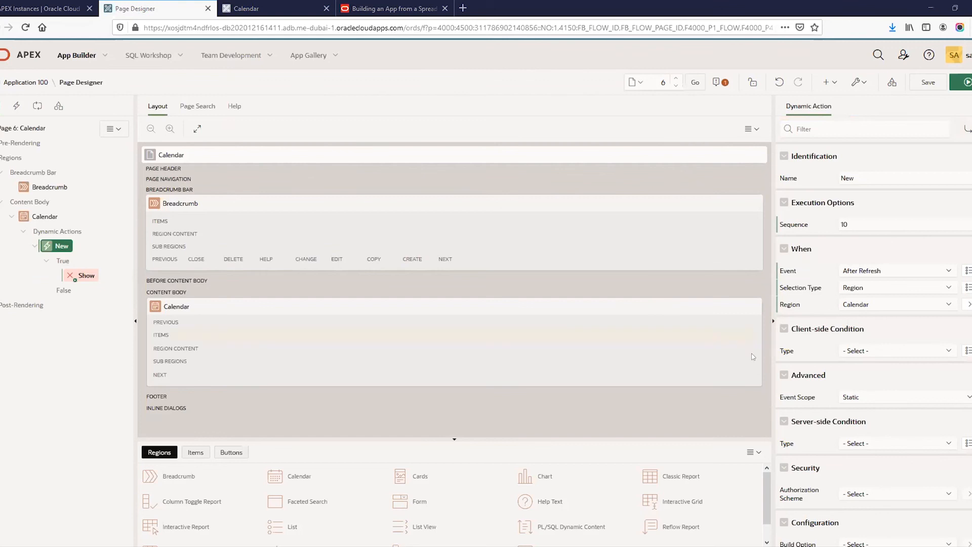
Step: Copy the name from guide item 4 and name the new dynamic action Refresh Calendar
{"action": "left_click", "coordinate": [386, 8]}
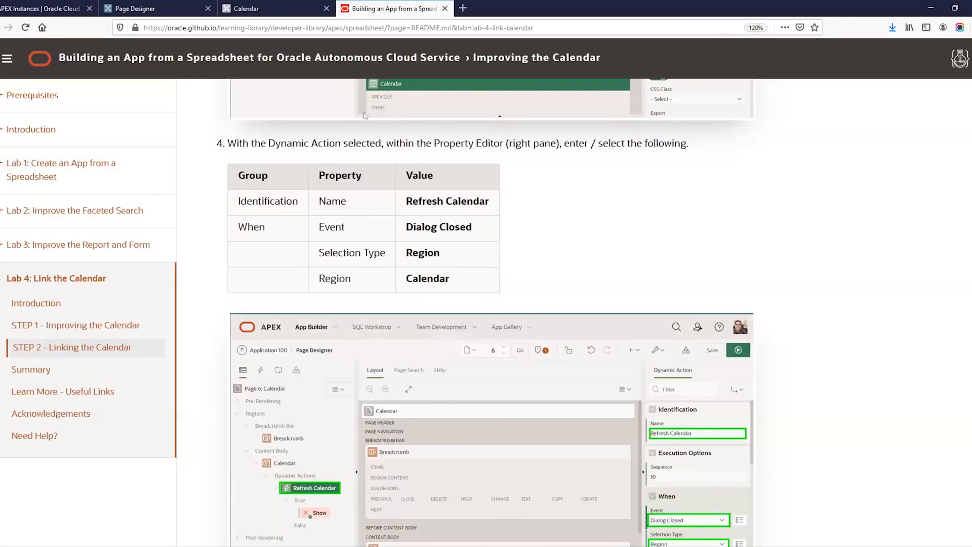
{"action": "scroll", "coordinate": [518, 240], "scroll_direction": "up", "scroll_amount": 5}
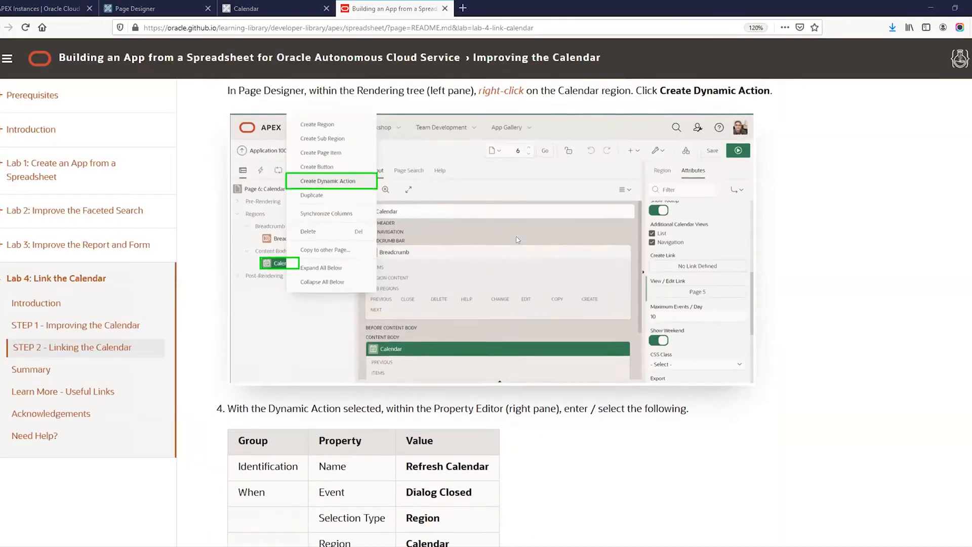
{"action": "scroll", "coordinate": [522, 272], "scroll_direction": "down", "scroll_amount": 3}
{"action": "scroll", "coordinate": [524, 275], "scroll_direction": "down", "scroll_amount": 3}
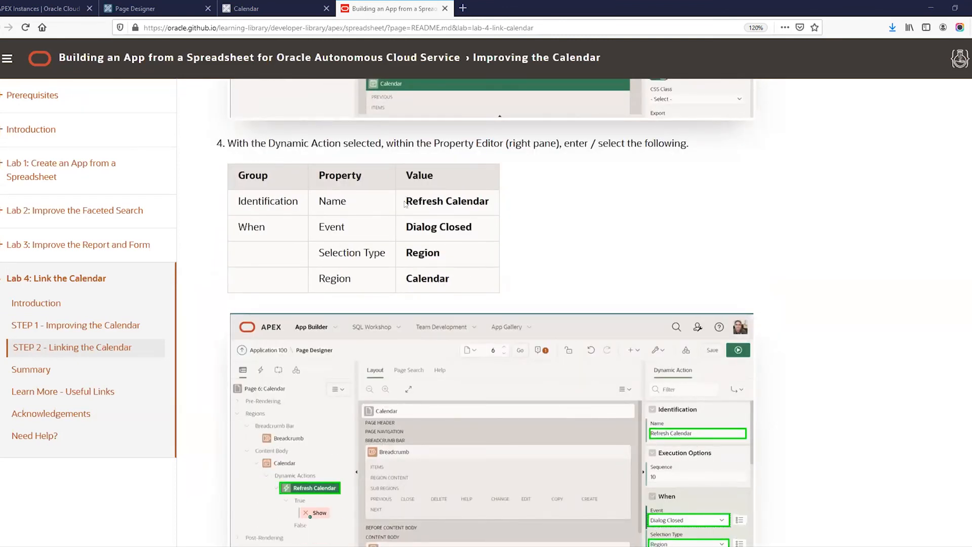
{"action": "left_click_drag", "start_coordinate": [407, 201], "coordinate": [490, 207]}
{"action": "key", "text": "ctrl+c"}
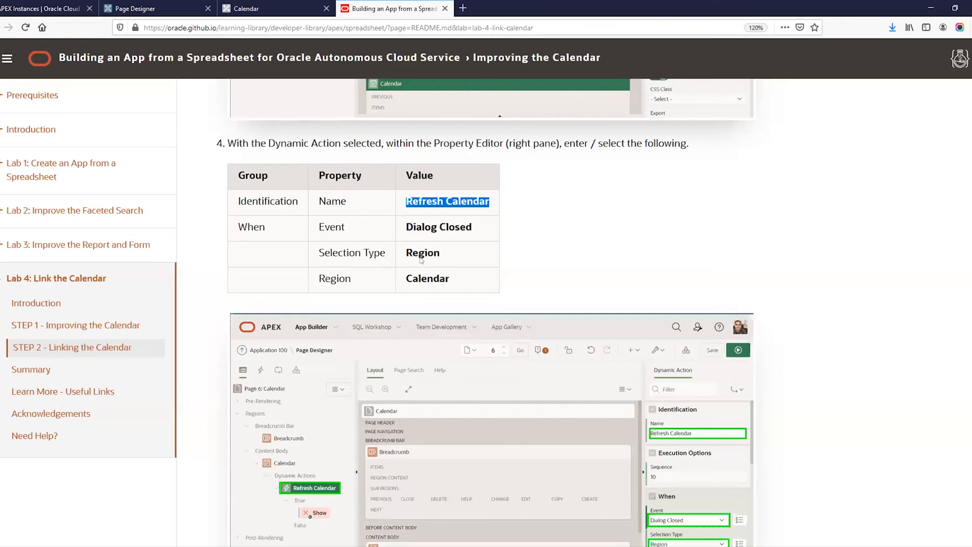
{"action": "left_click", "coordinate": [152, 8]}
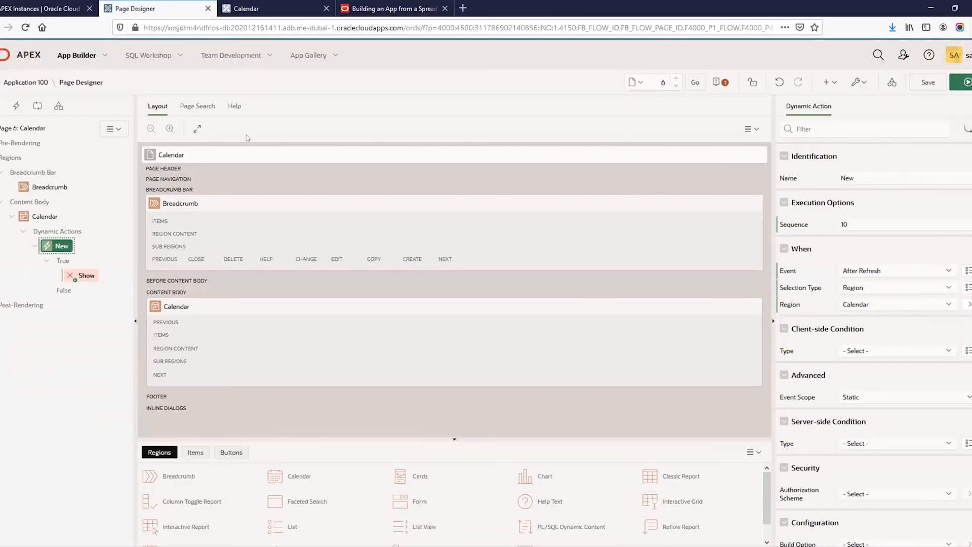
{"action": "left_click", "coordinate": [886, 180]}
{"action": "key", "text": "ctrl+v"}
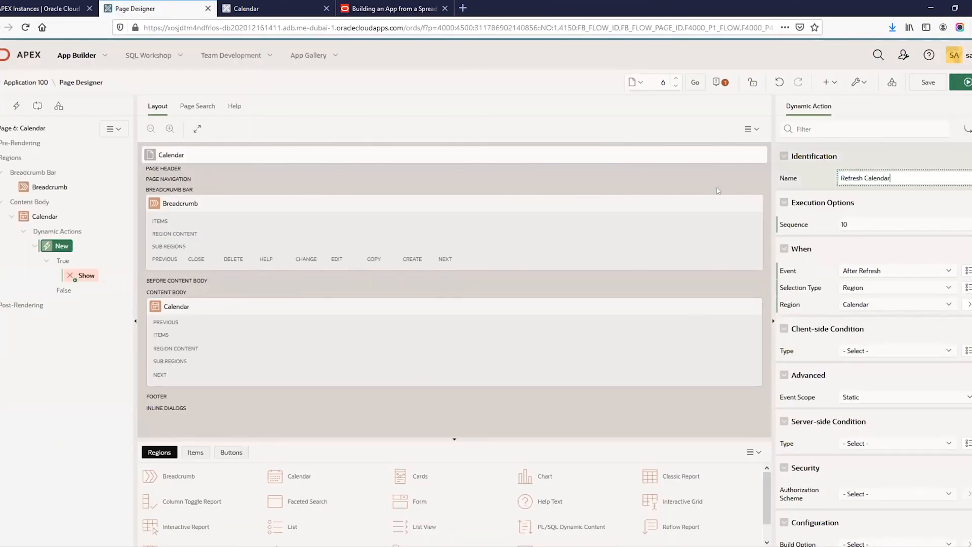
Step: Set the Refresh Calendar dynamic action's event to Dialog Closed
{"action": "left_click", "coordinate": [870, 306]}
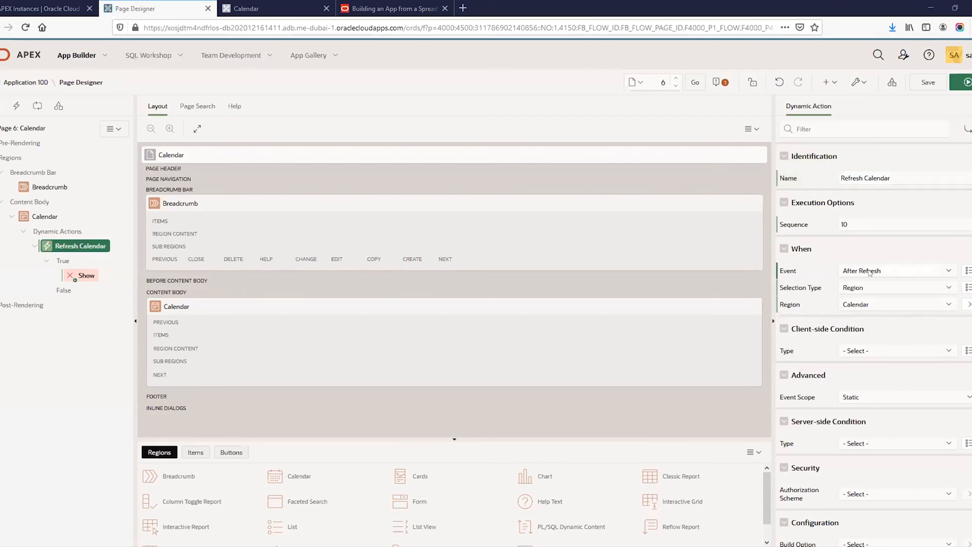
{"action": "left_click", "coordinate": [869, 272]}
{"action": "scroll", "coordinate": [906, 349], "scroll_direction": "up", "scroll_amount": 3}
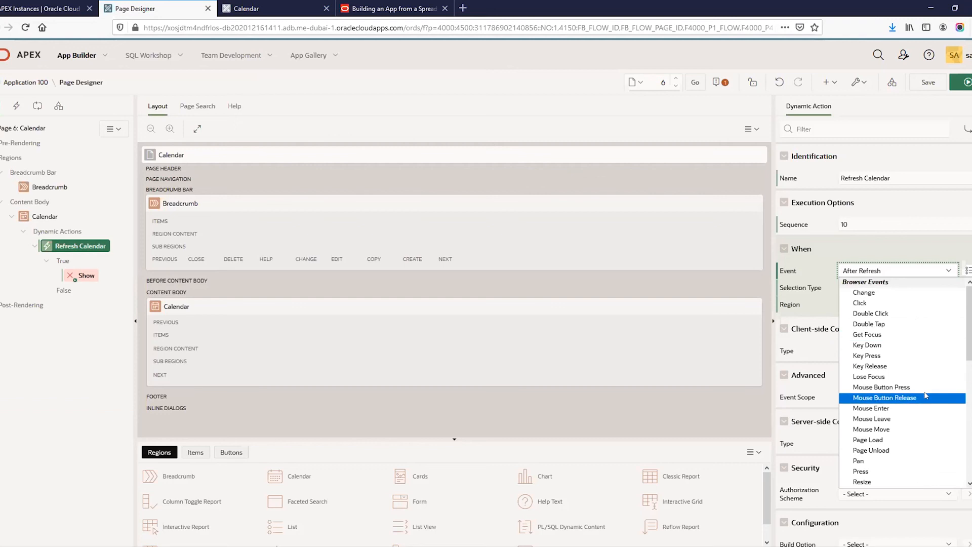
{"action": "scroll", "coordinate": [925, 396], "scroll_direction": "down", "scroll_amount": 5}
{"action": "left_click", "coordinate": [880, 473]}
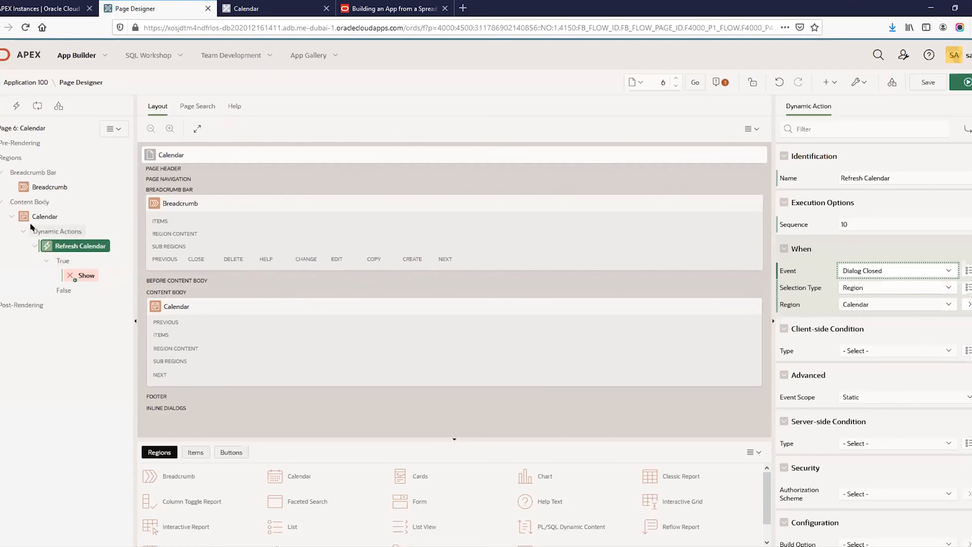
Step: Following guide item 5, change the Show action under True to Refresh, with selection type Region and region Calendar
{"action": "left_click", "coordinate": [79, 275]}
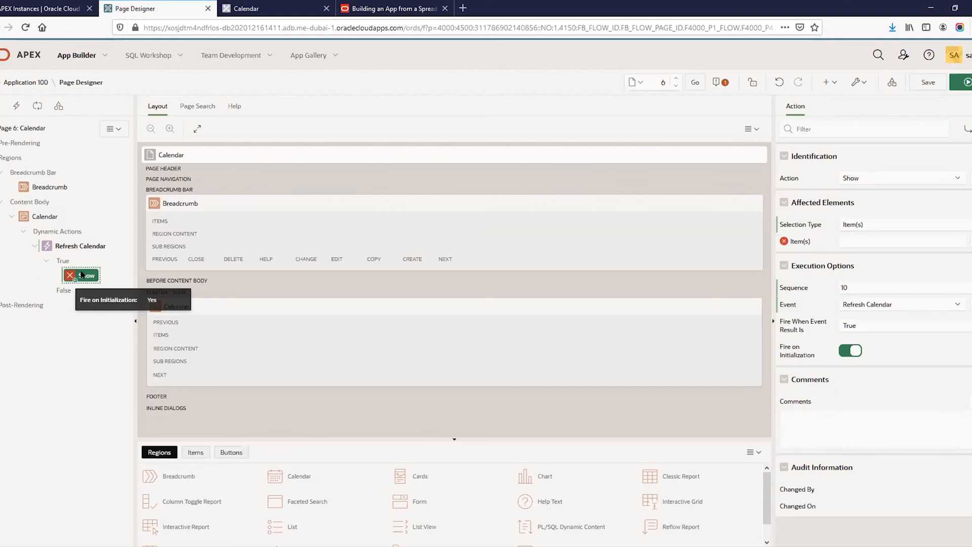
{"action": "left_click", "coordinate": [384, 8]}
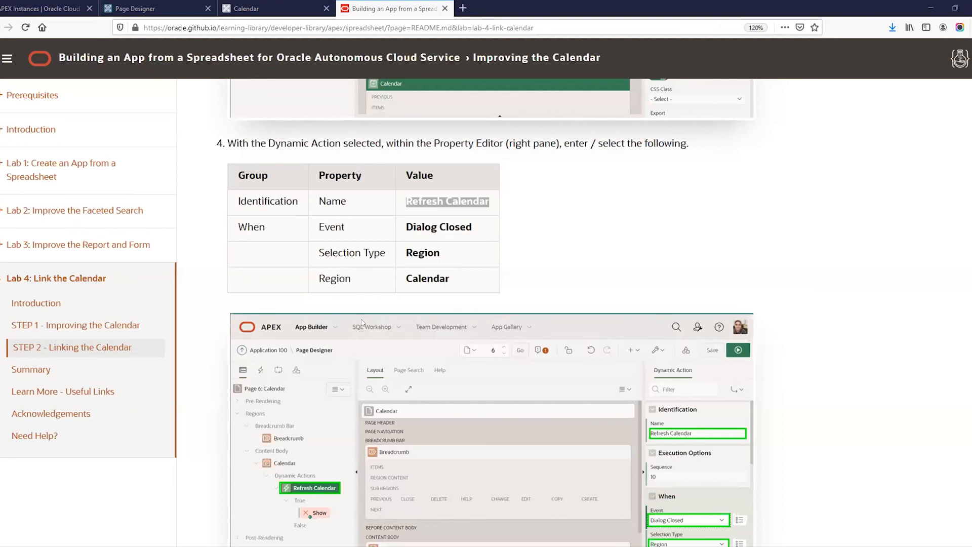
{"action": "scroll", "coordinate": [551, 342], "scroll_direction": "down", "scroll_amount": 8}
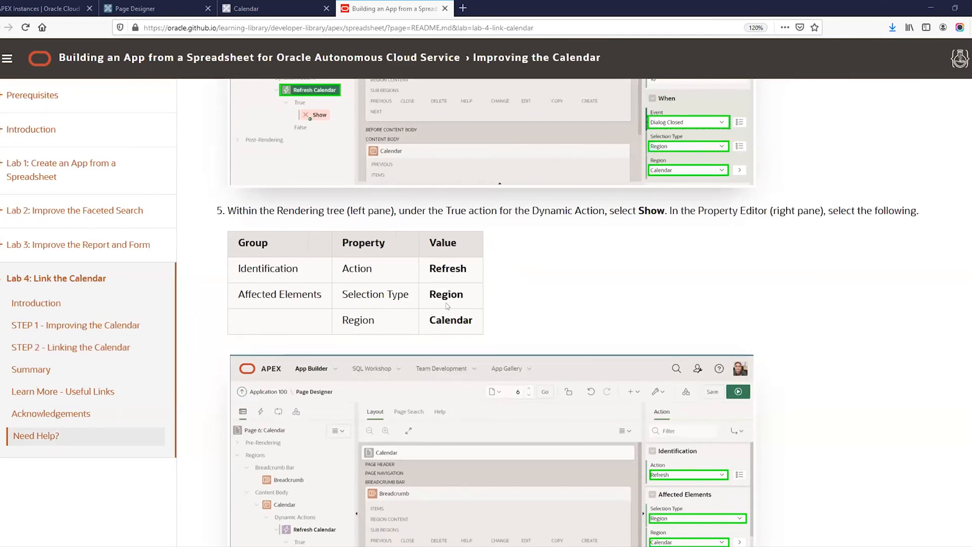
{"action": "left_click", "coordinate": [134, 11]}
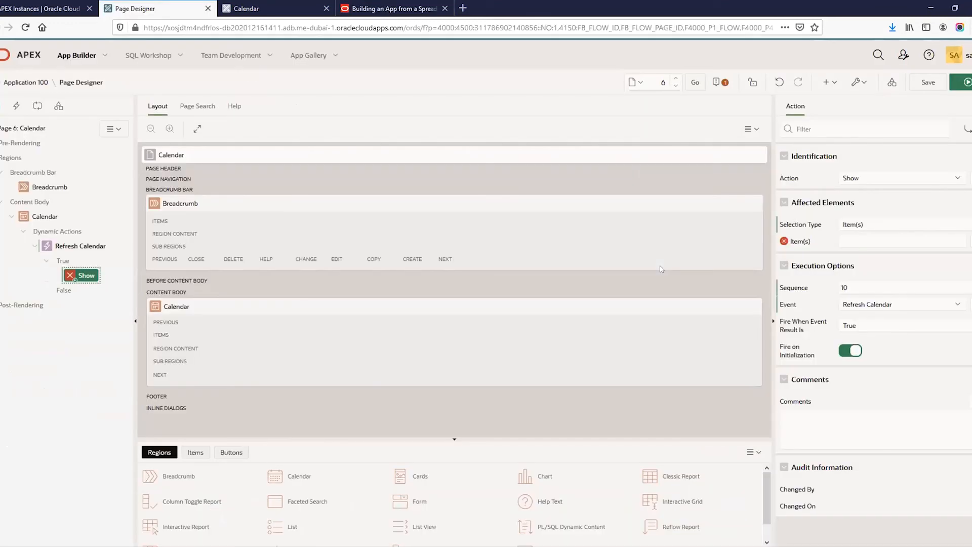
{"action": "left_click", "coordinate": [851, 180]}
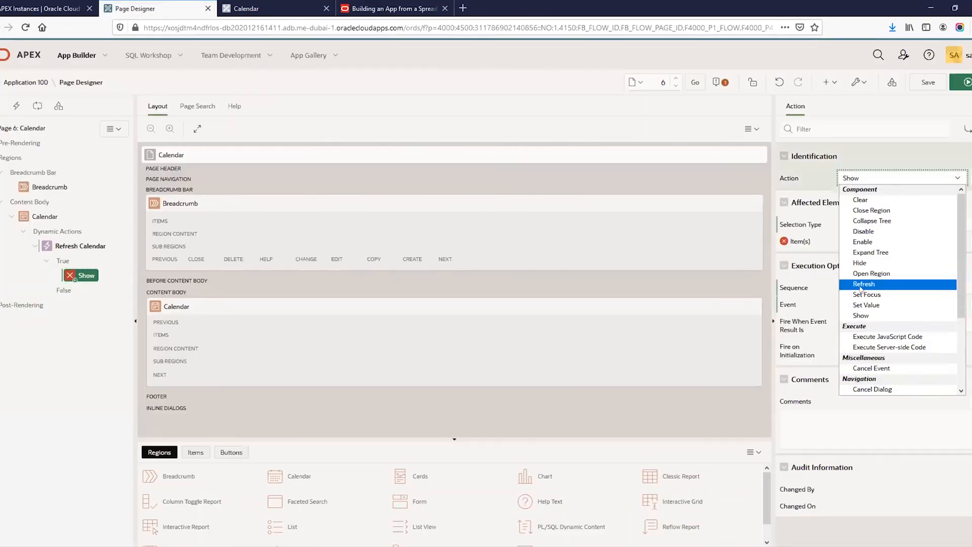
{"action": "left_click", "coordinate": [863, 284]}
{"action": "left_click", "coordinate": [860, 228]}
{"action": "left_click", "coordinate": [860, 245]}
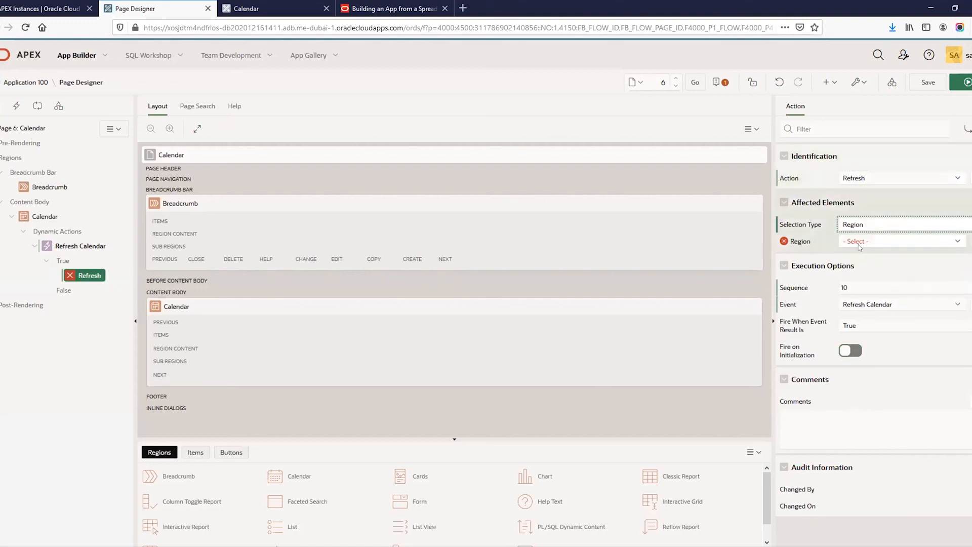
{"action": "left_click", "coordinate": [867, 242]}
{"action": "left_click", "coordinate": [866, 274]}
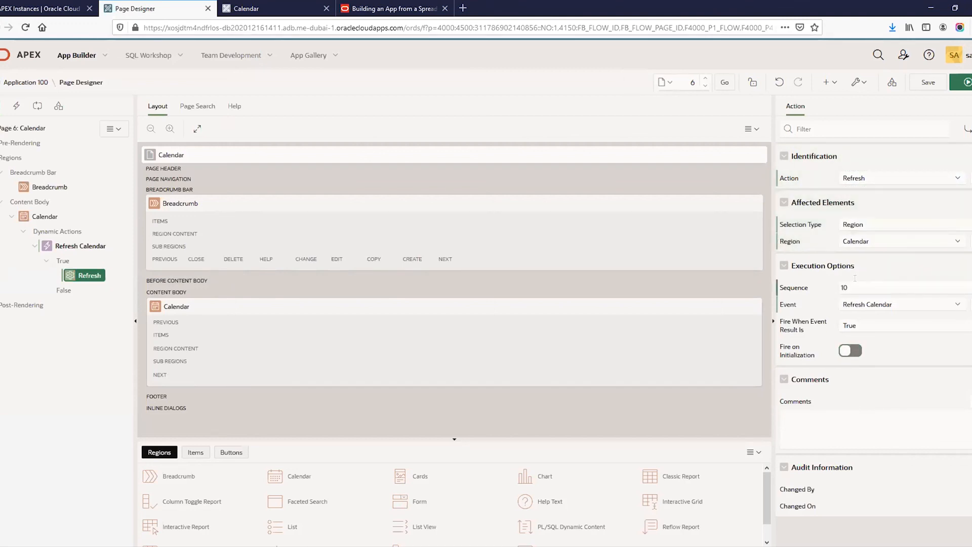
Step: Save Page 6 and switch to the running Calendar page
{"action": "left_click", "coordinate": [928, 82]}
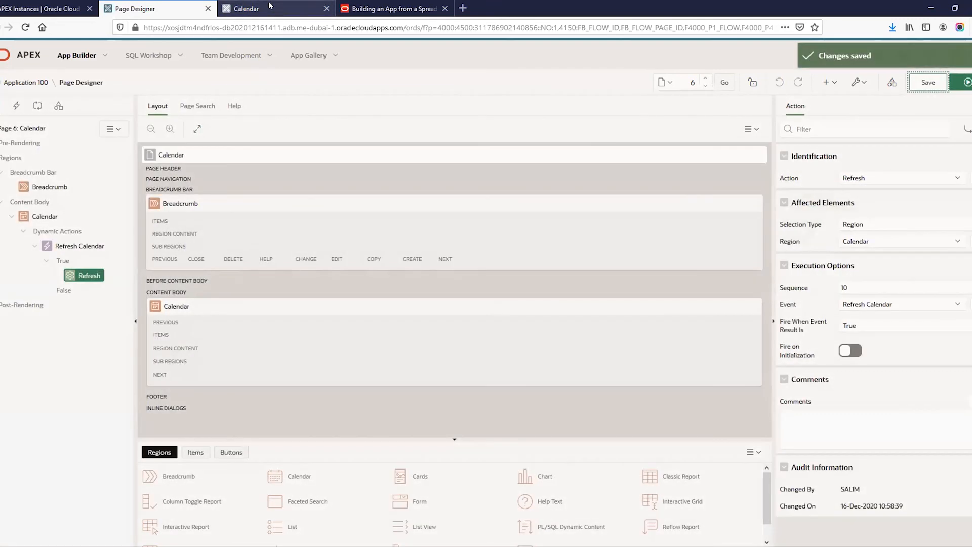
{"action": "left_click", "coordinate": [269, 5]}
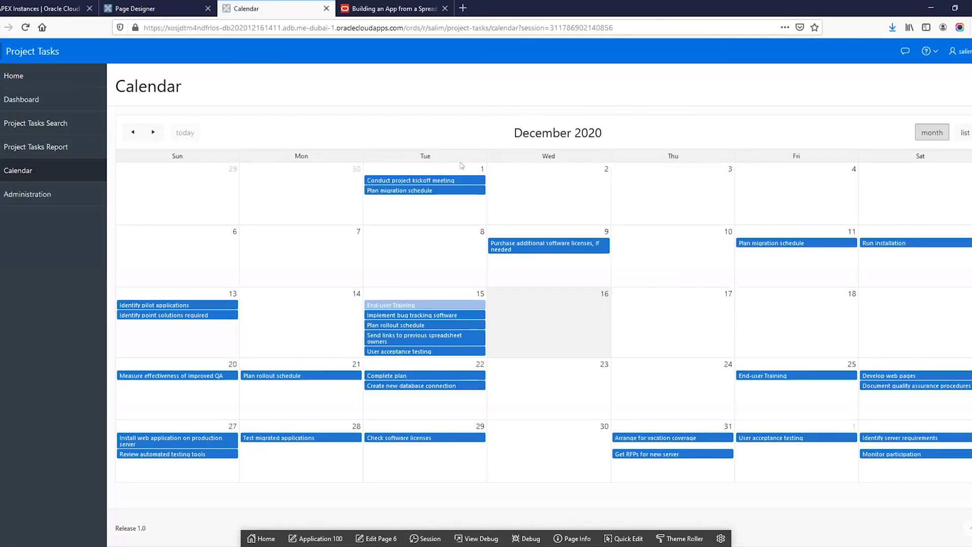
Step: Append 22222 to the task name of the December 1 Plan migration schedule entry and apply the changes
{"action": "left_click", "coordinate": [390, 191]}
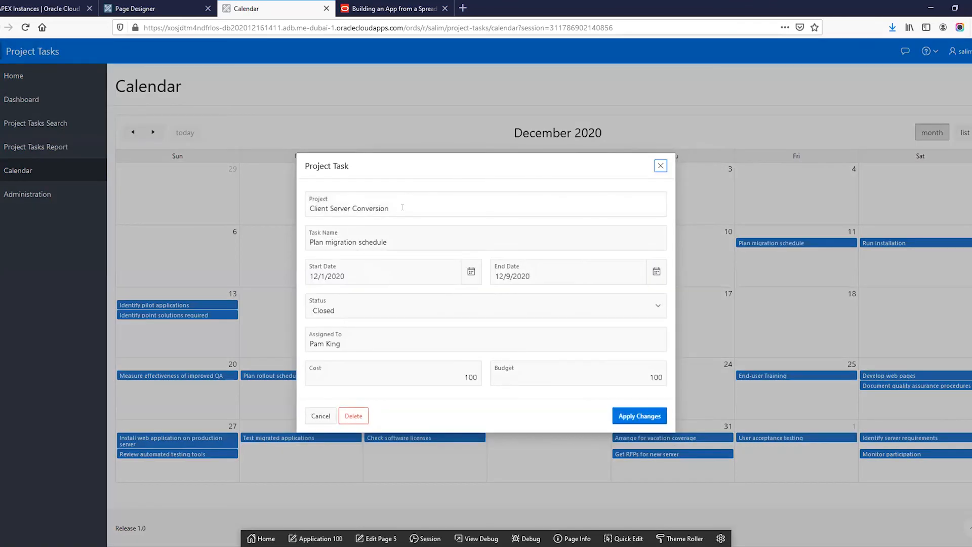
{"action": "left_click", "coordinate": [399, 241]}
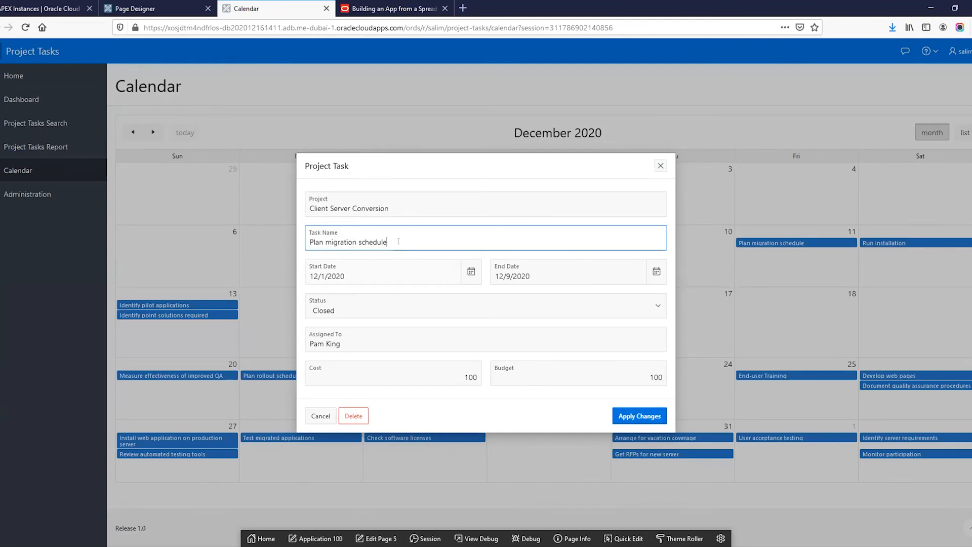
{"action": "type", "text": "22222"}
{"action": "left_click", "coordinate": [447, 412]}
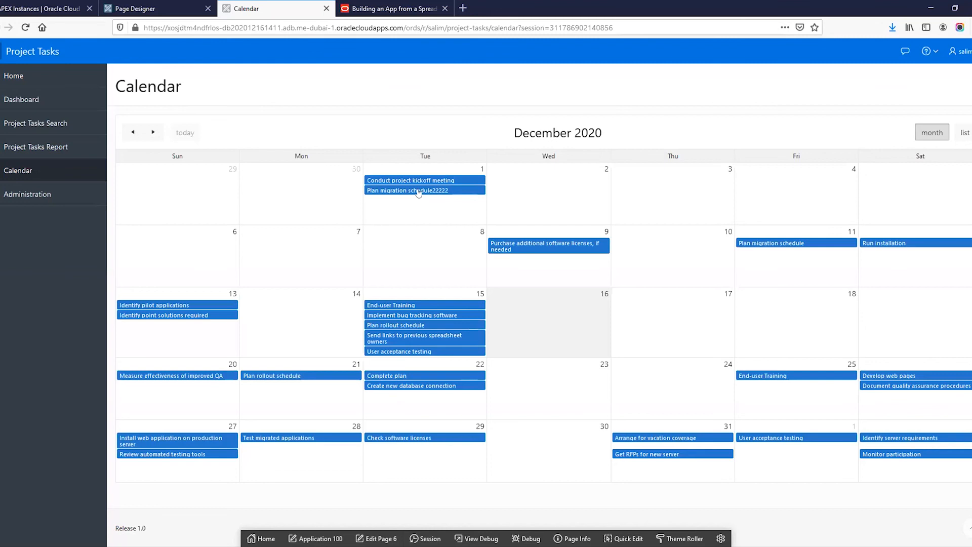
Step: Set the Plan migration schedule22222 task's start date to 12/2/2020, apply the changes, and switch to the workshop guide
{"action": "mouse_move", "coordinate": [435, 194]}
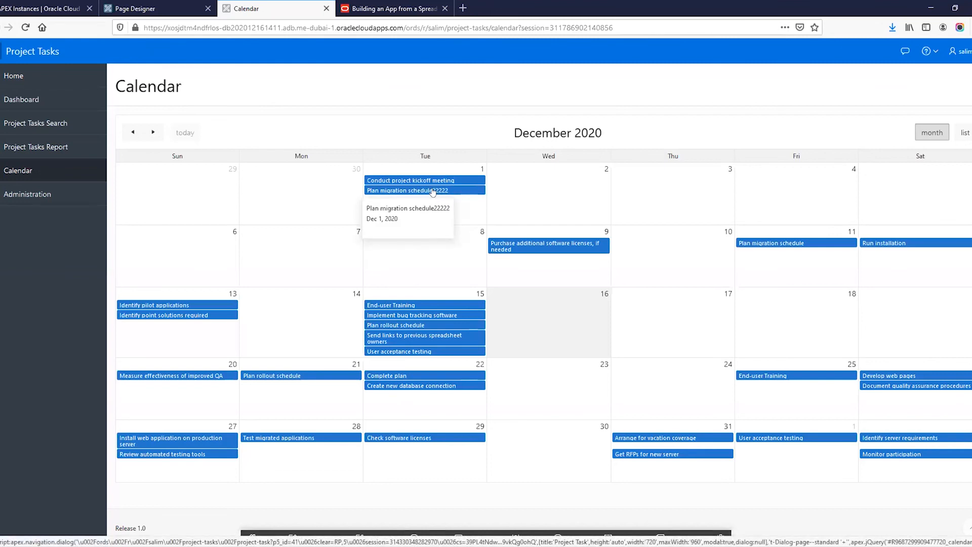
{"action": "left_click", "coordinate": [432, 191]}
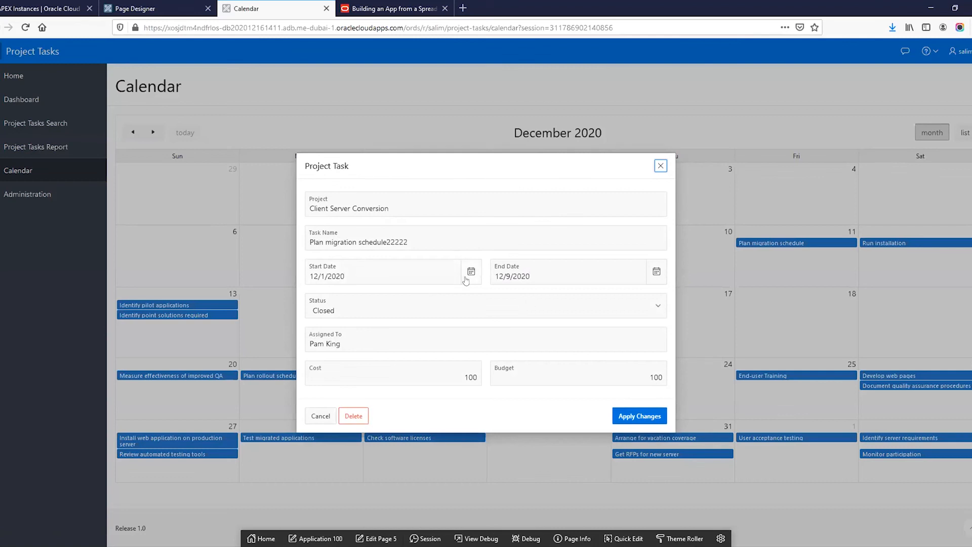
{"action": "left_click", "coordinate": [470, 273]}
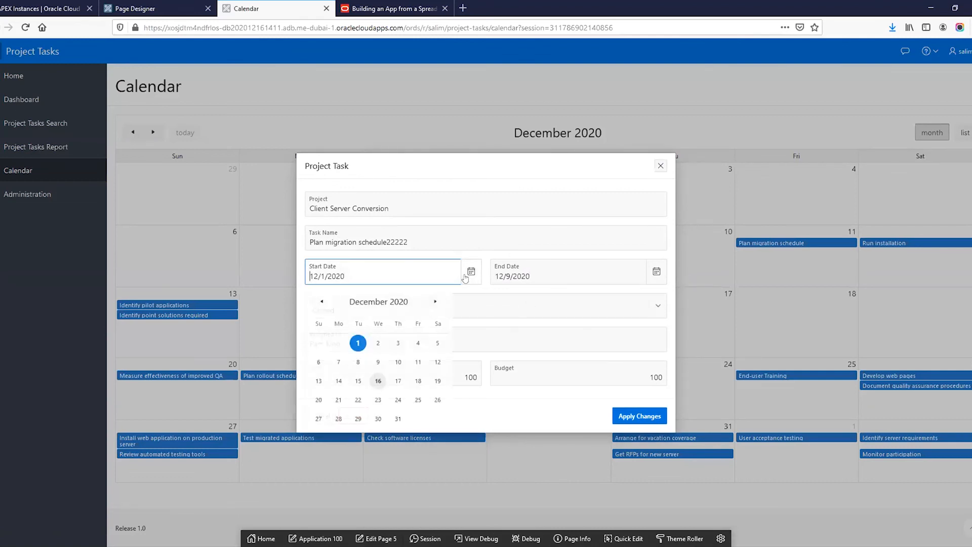
{"action": "left_click", "coordinate": [379, 342]}
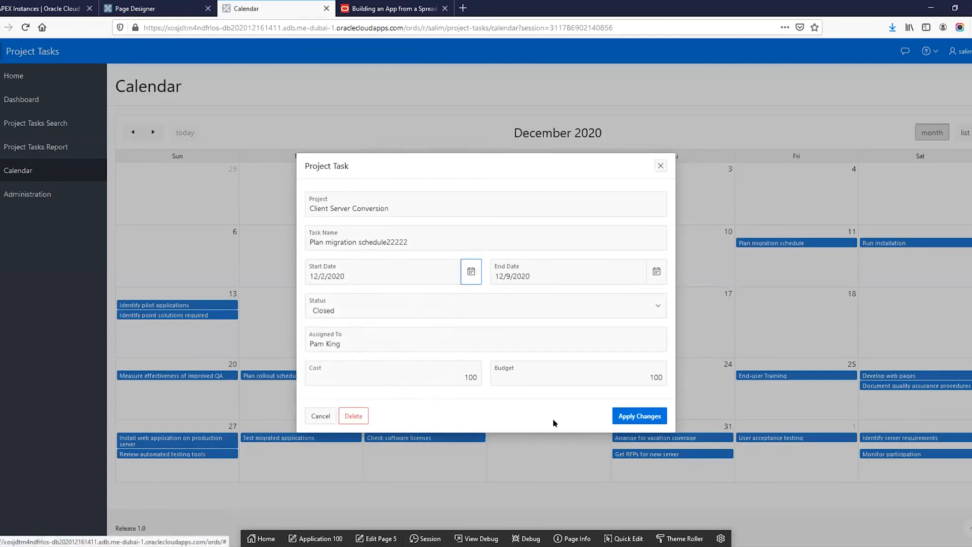
{"action": "left_click", "coordinate": [628, 417]}
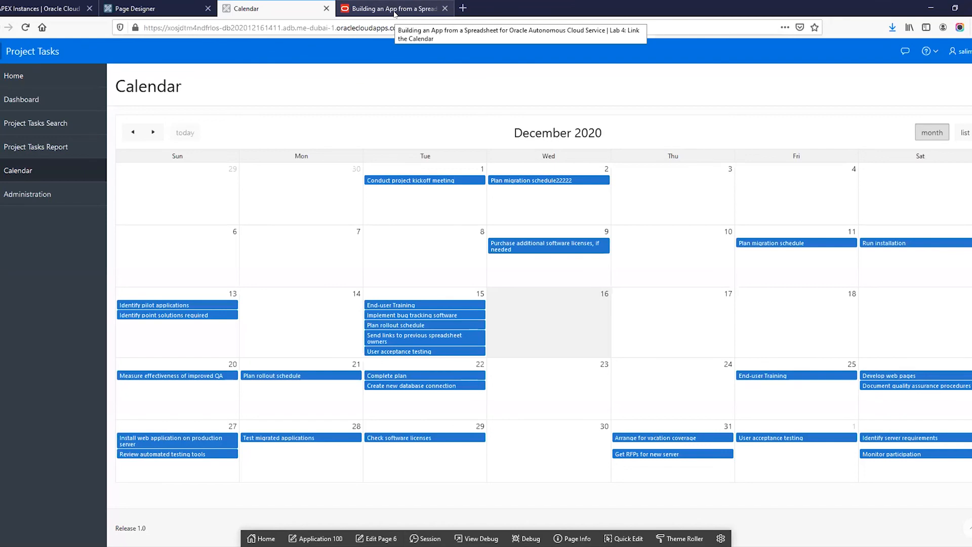
{"action": "left_click", "coordinate": [353, 10]}
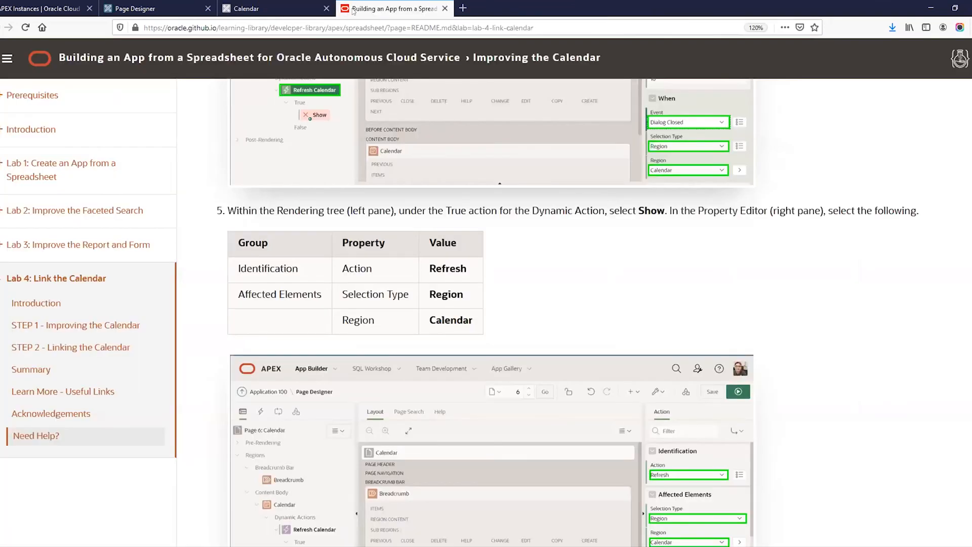